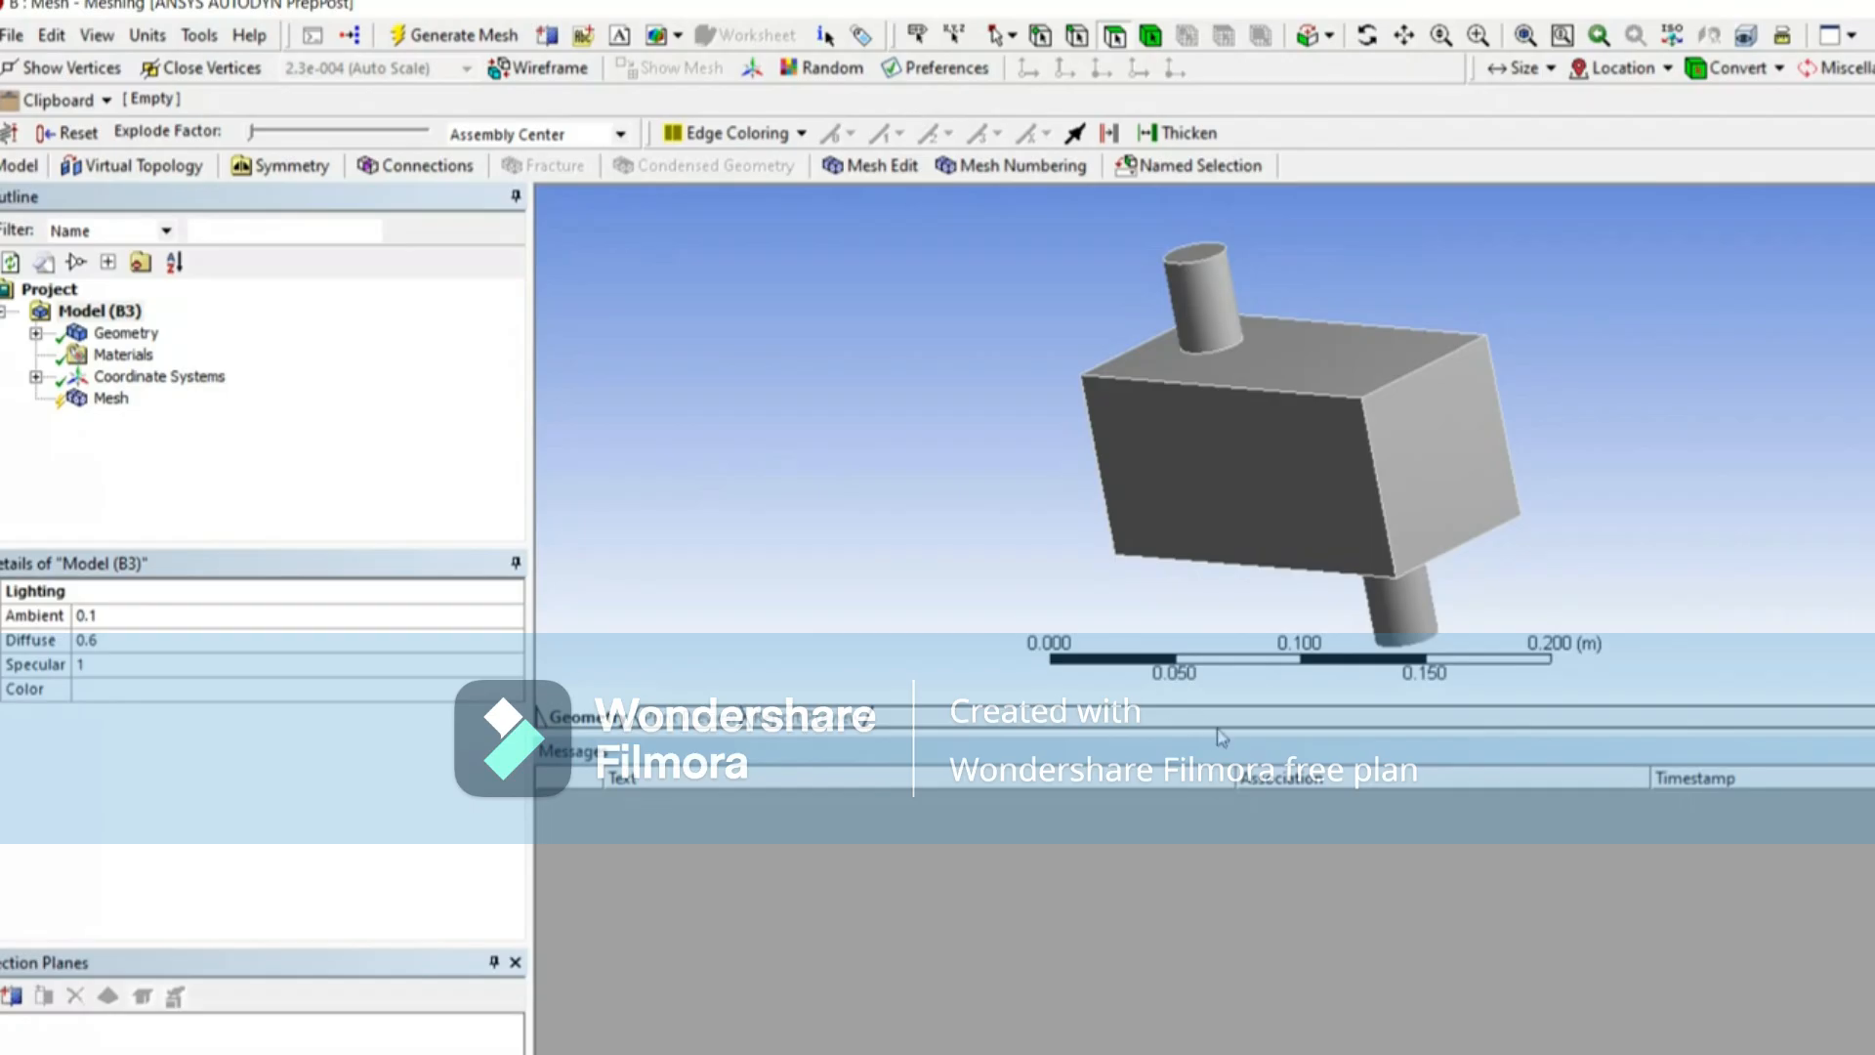
Step: Examine the solid body, a rectangular box with a cylindrical pipe above and below
{"action": "left_click_drag", "start_coordinate": [1246, 734], "coordinate": [1264, 969]}
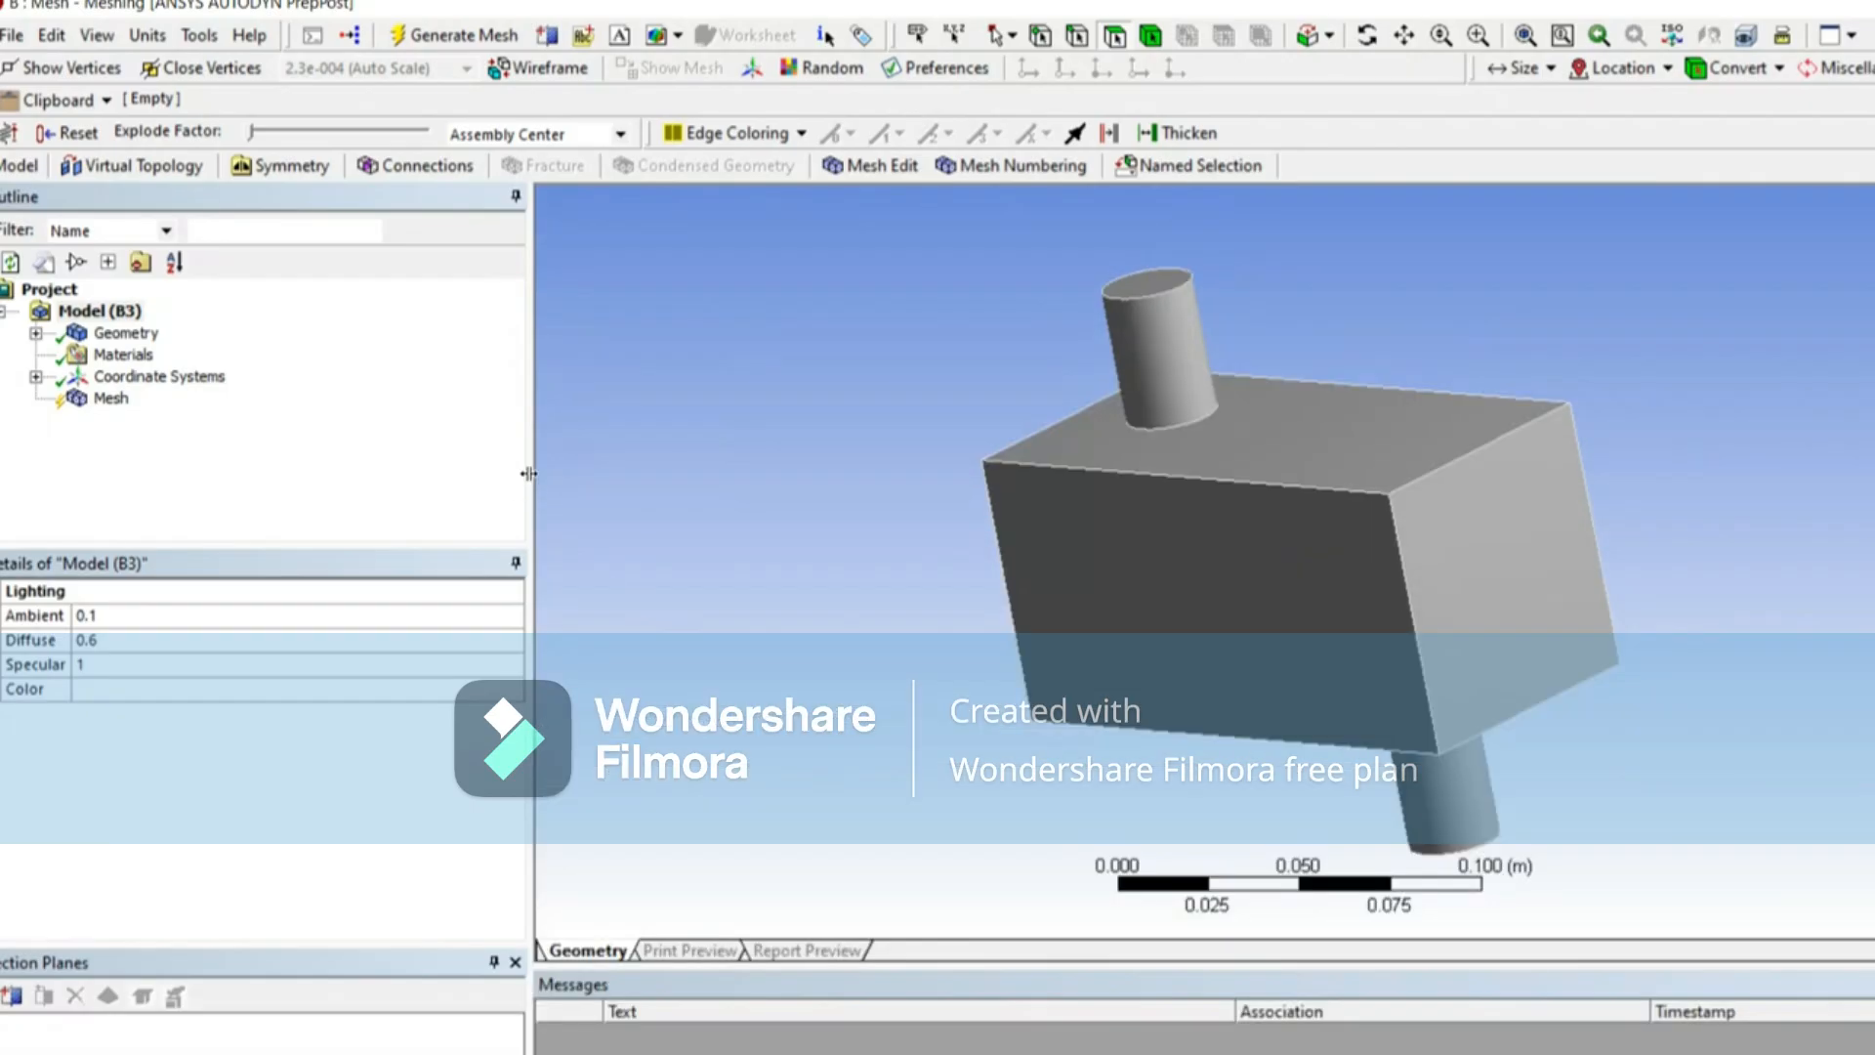
{"action": "left_click_drag", "start_coordinate": [344, 448], "coordinate": [340, 448]}
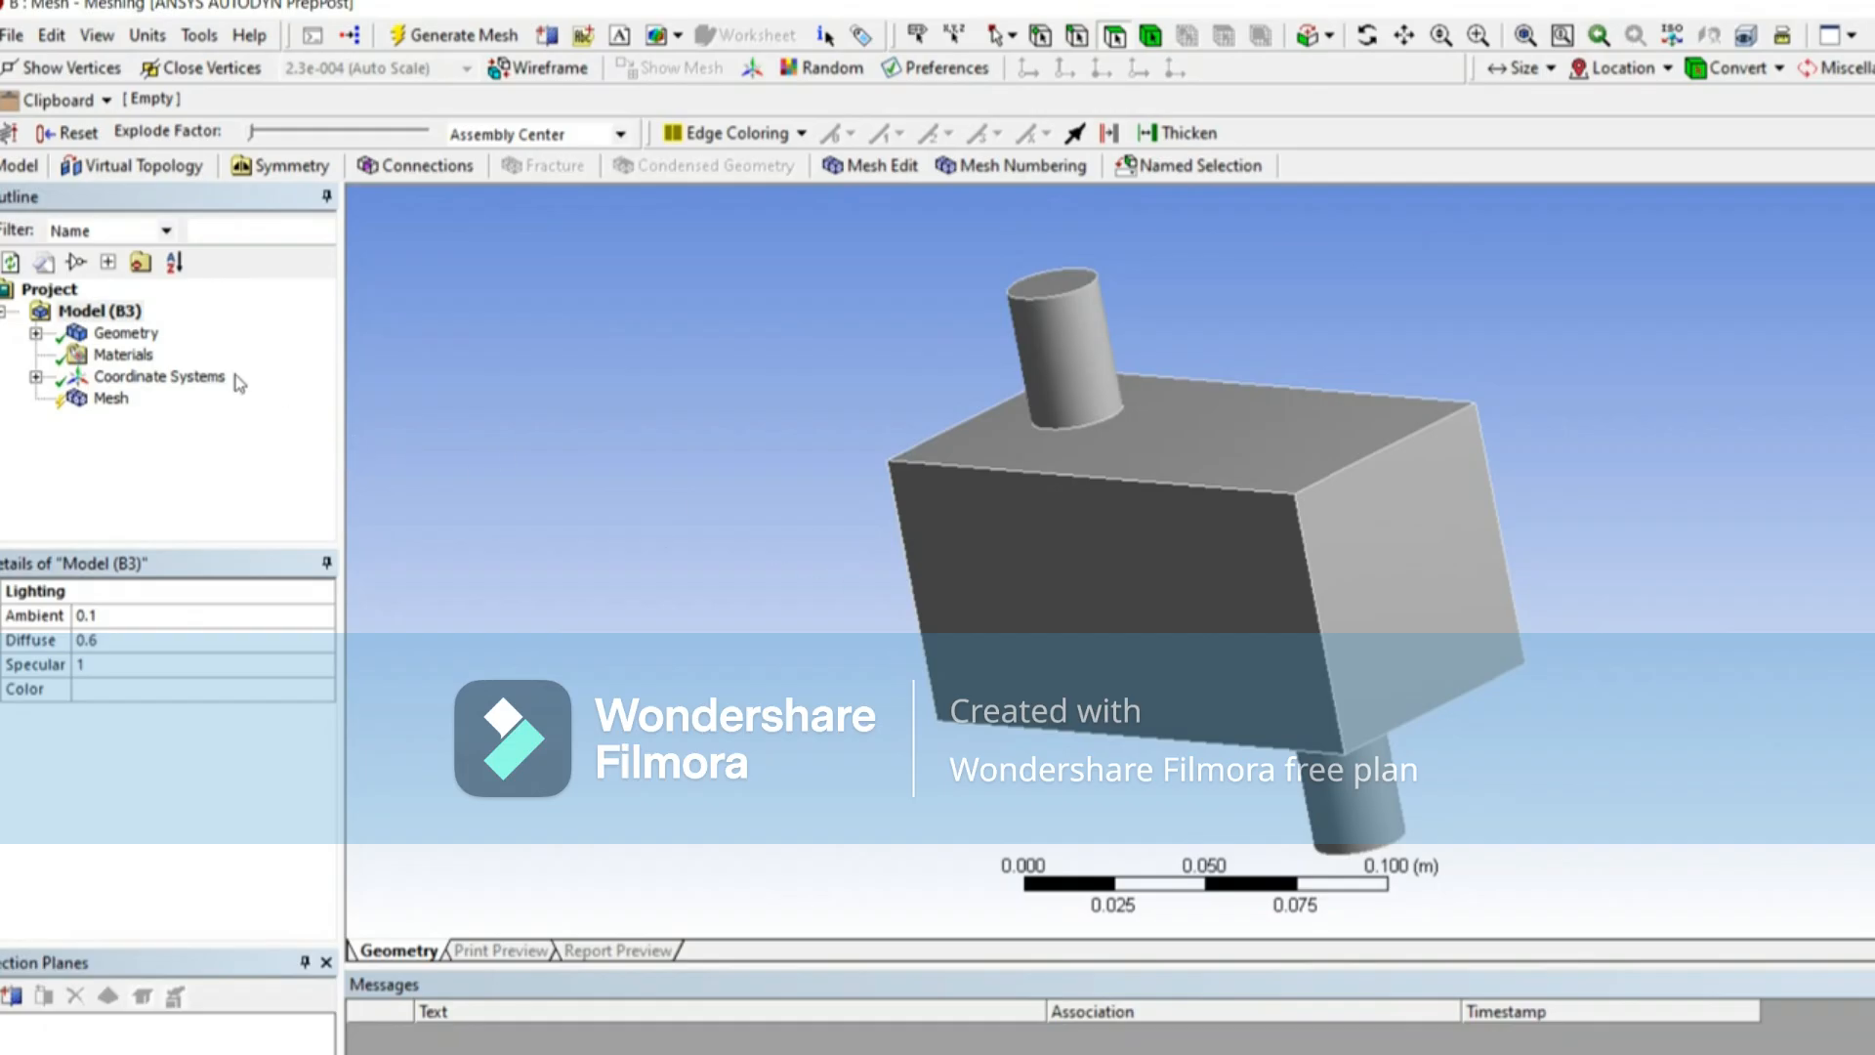
{"action": "left_click", "coordinate": [36, 333]}
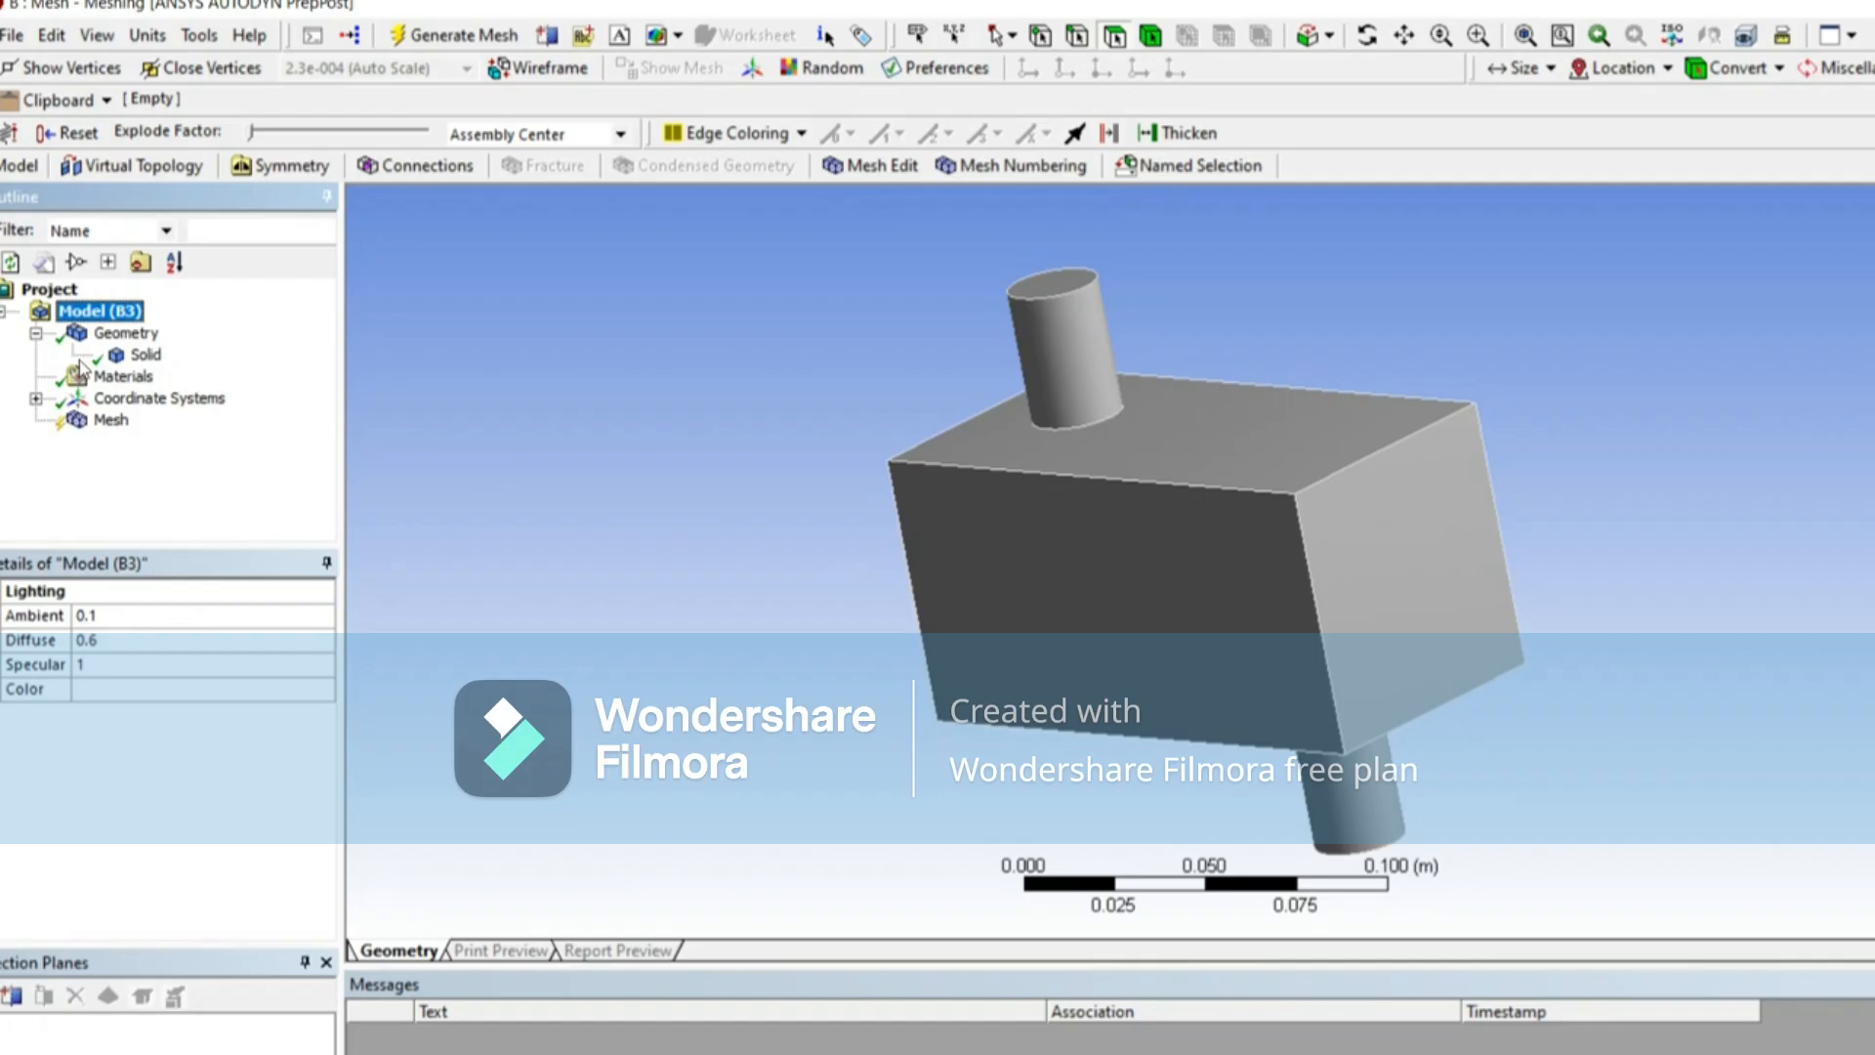
{"action": "left_click", "coordinate": [145, 355]}
{"action": "scroll", "coordinate": [617, 441], "scroll_direction": "down", "scroll_amount": 4}
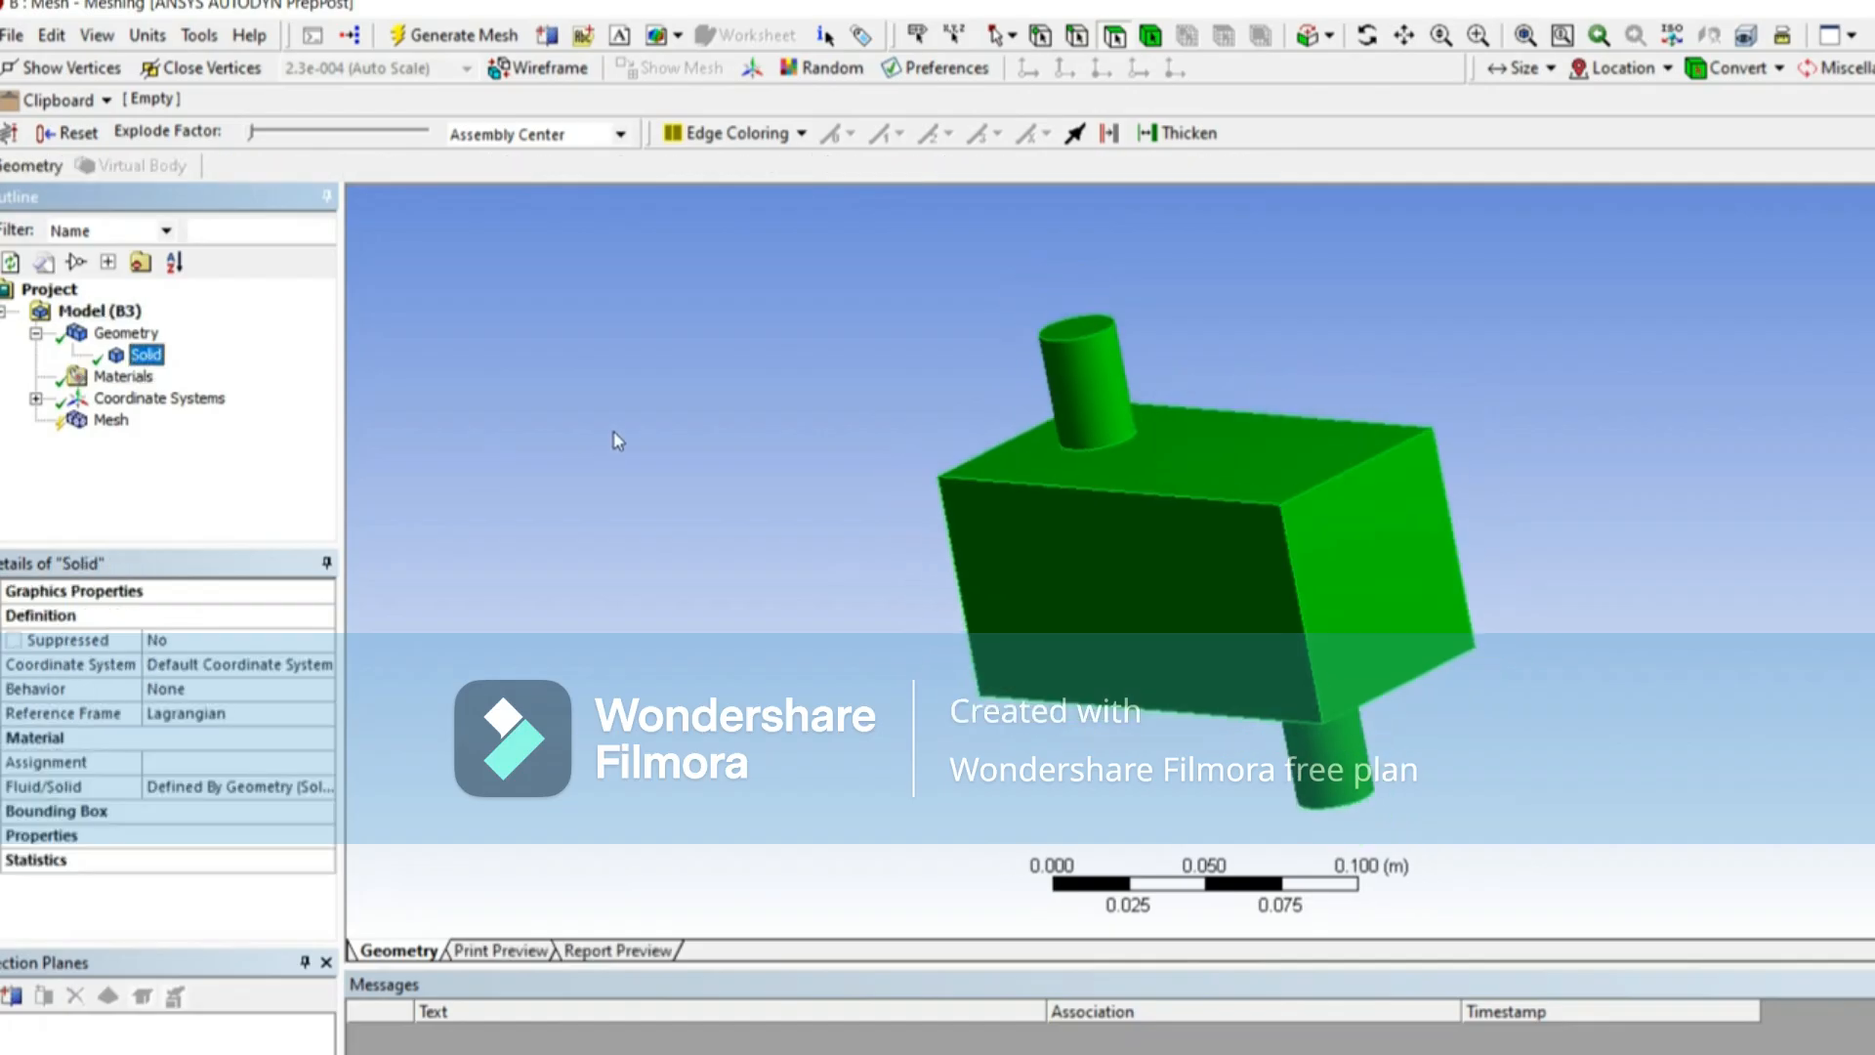
{"action": "middle_click_drag", "start_coordinate": [628, 423], "coordinate": [676, 481]}
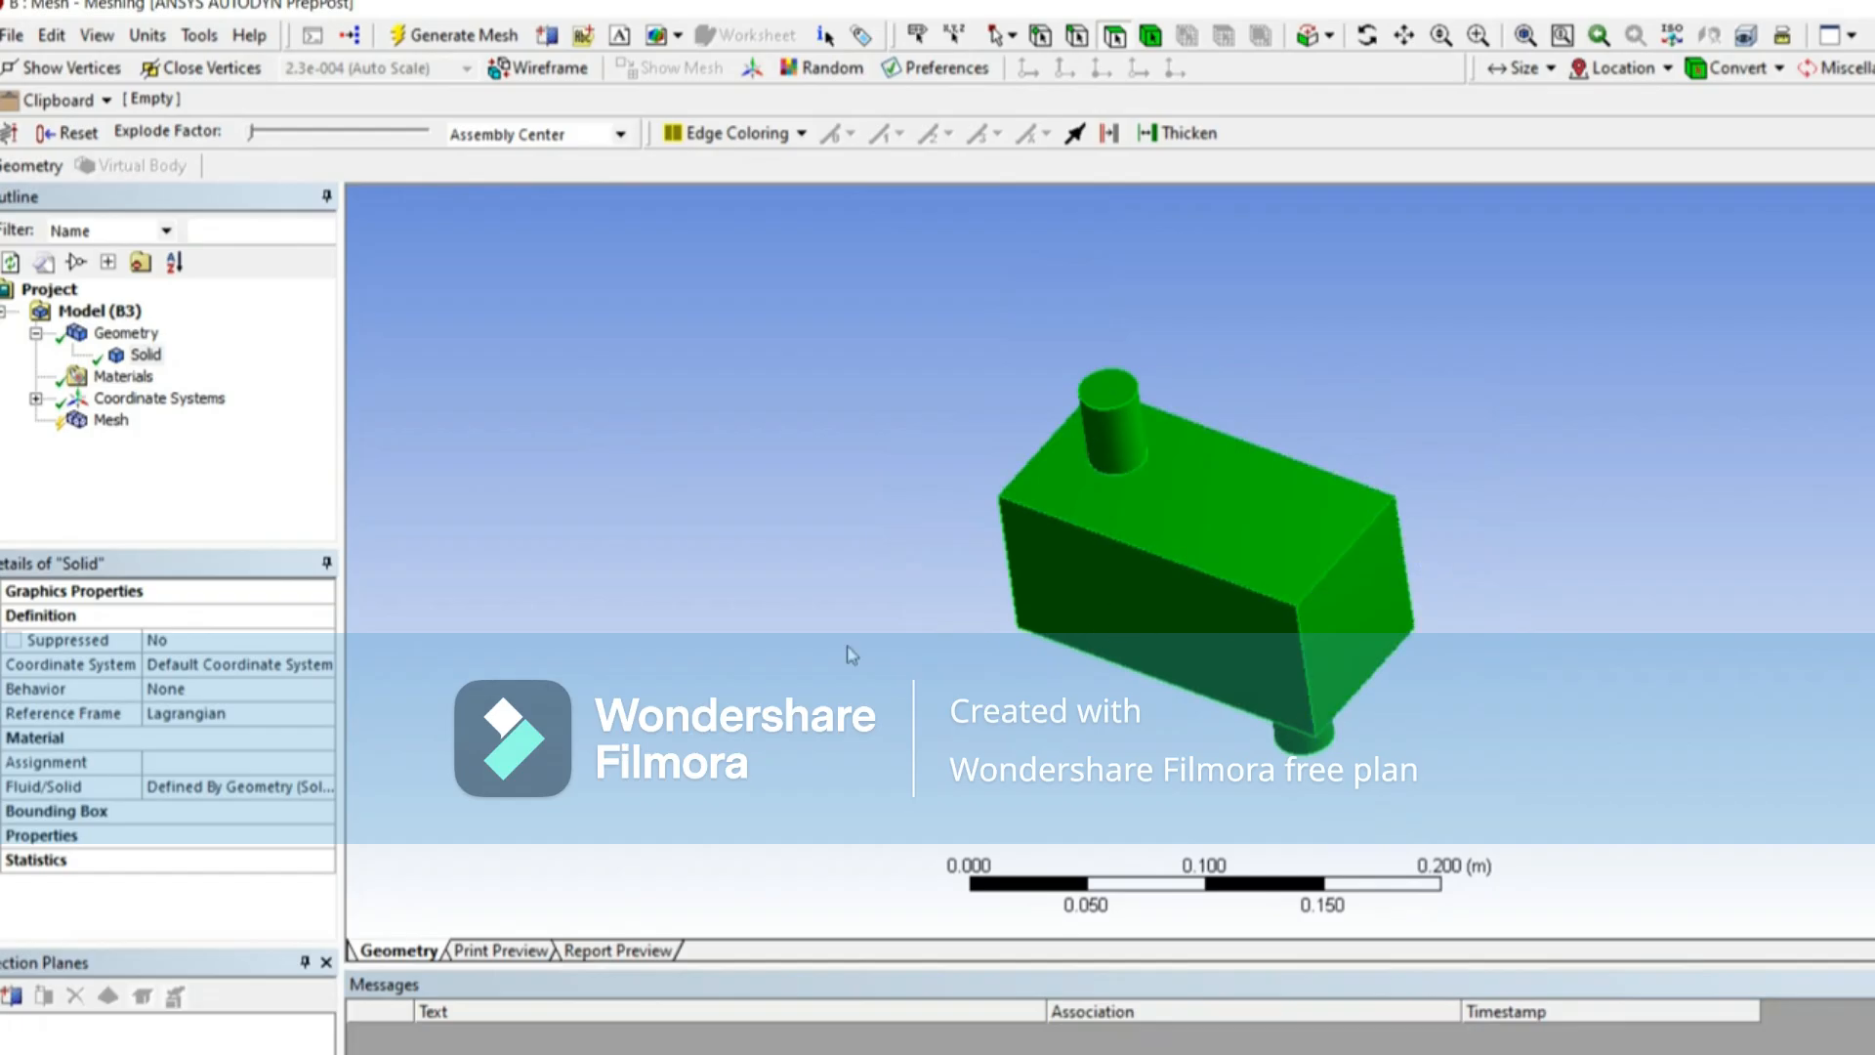
{"action": "middle_click_drag", "start_coordinate": [979, 544], "coordinate": [888, 515]}
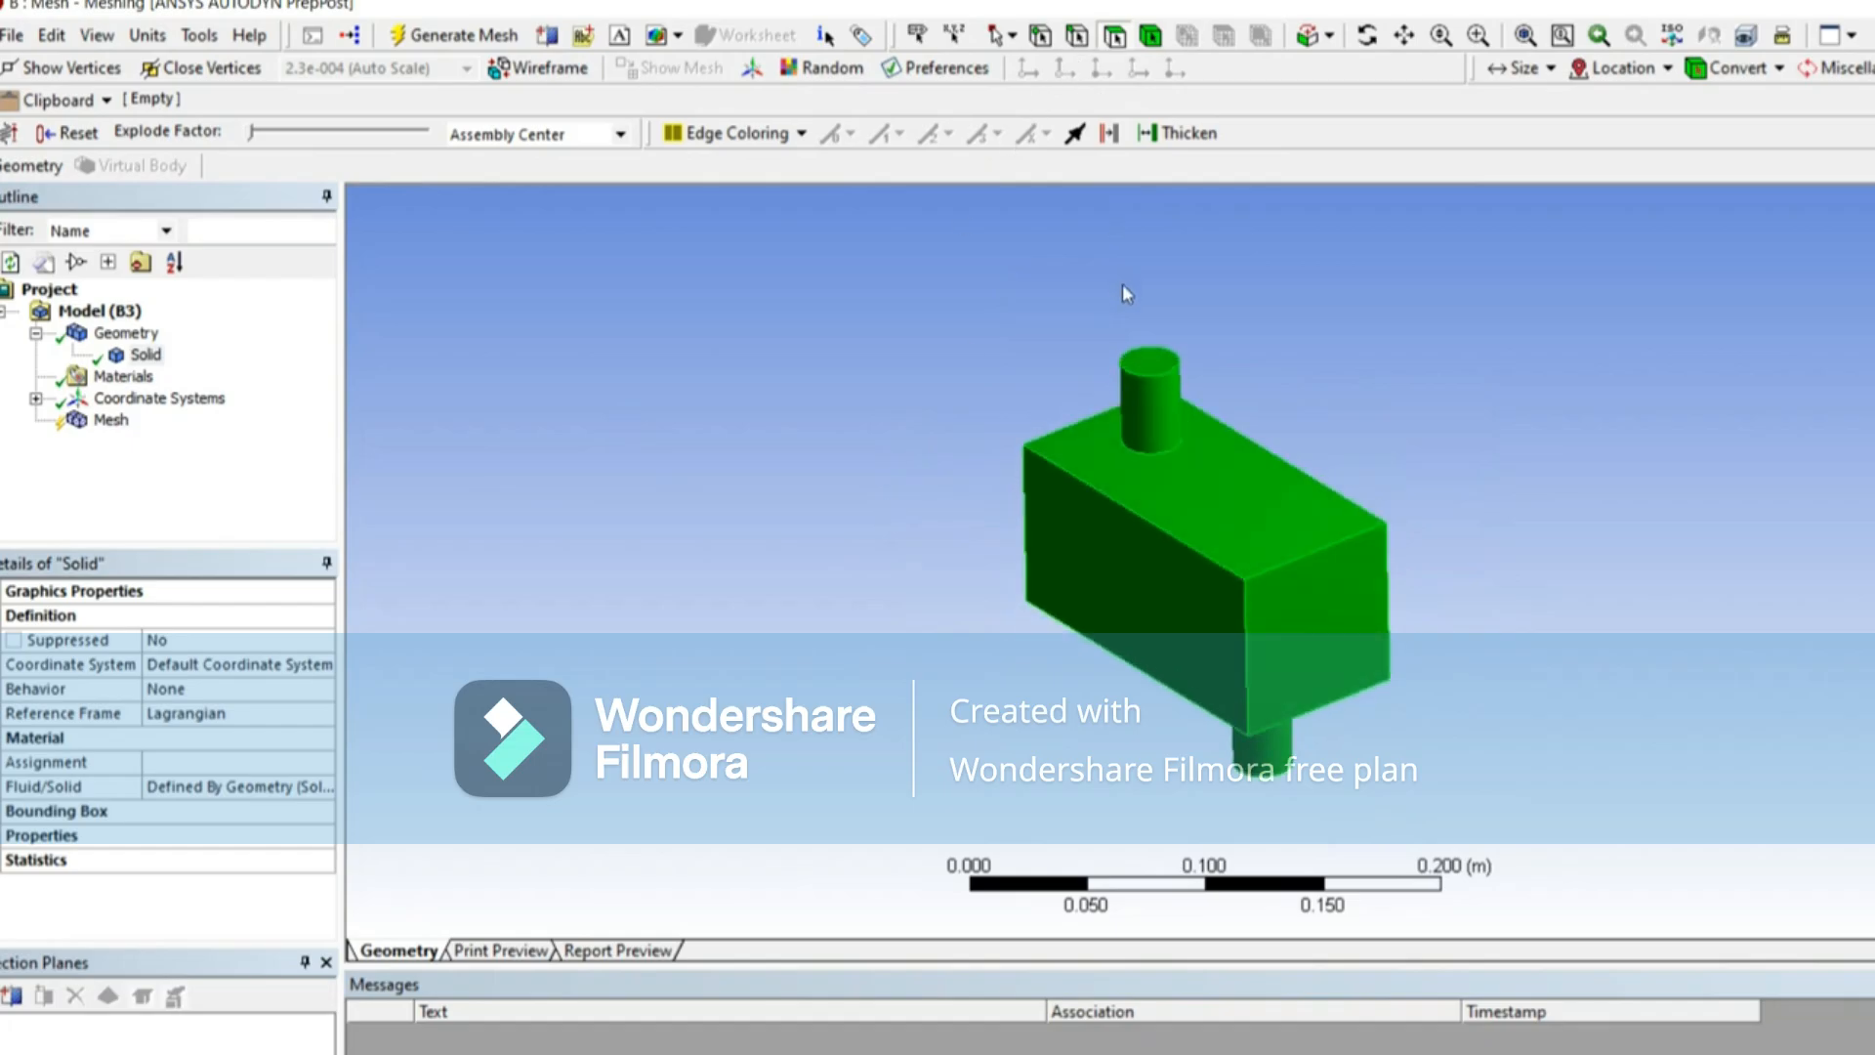
{"action": "left_click", "coordinate": [1121, 438]}
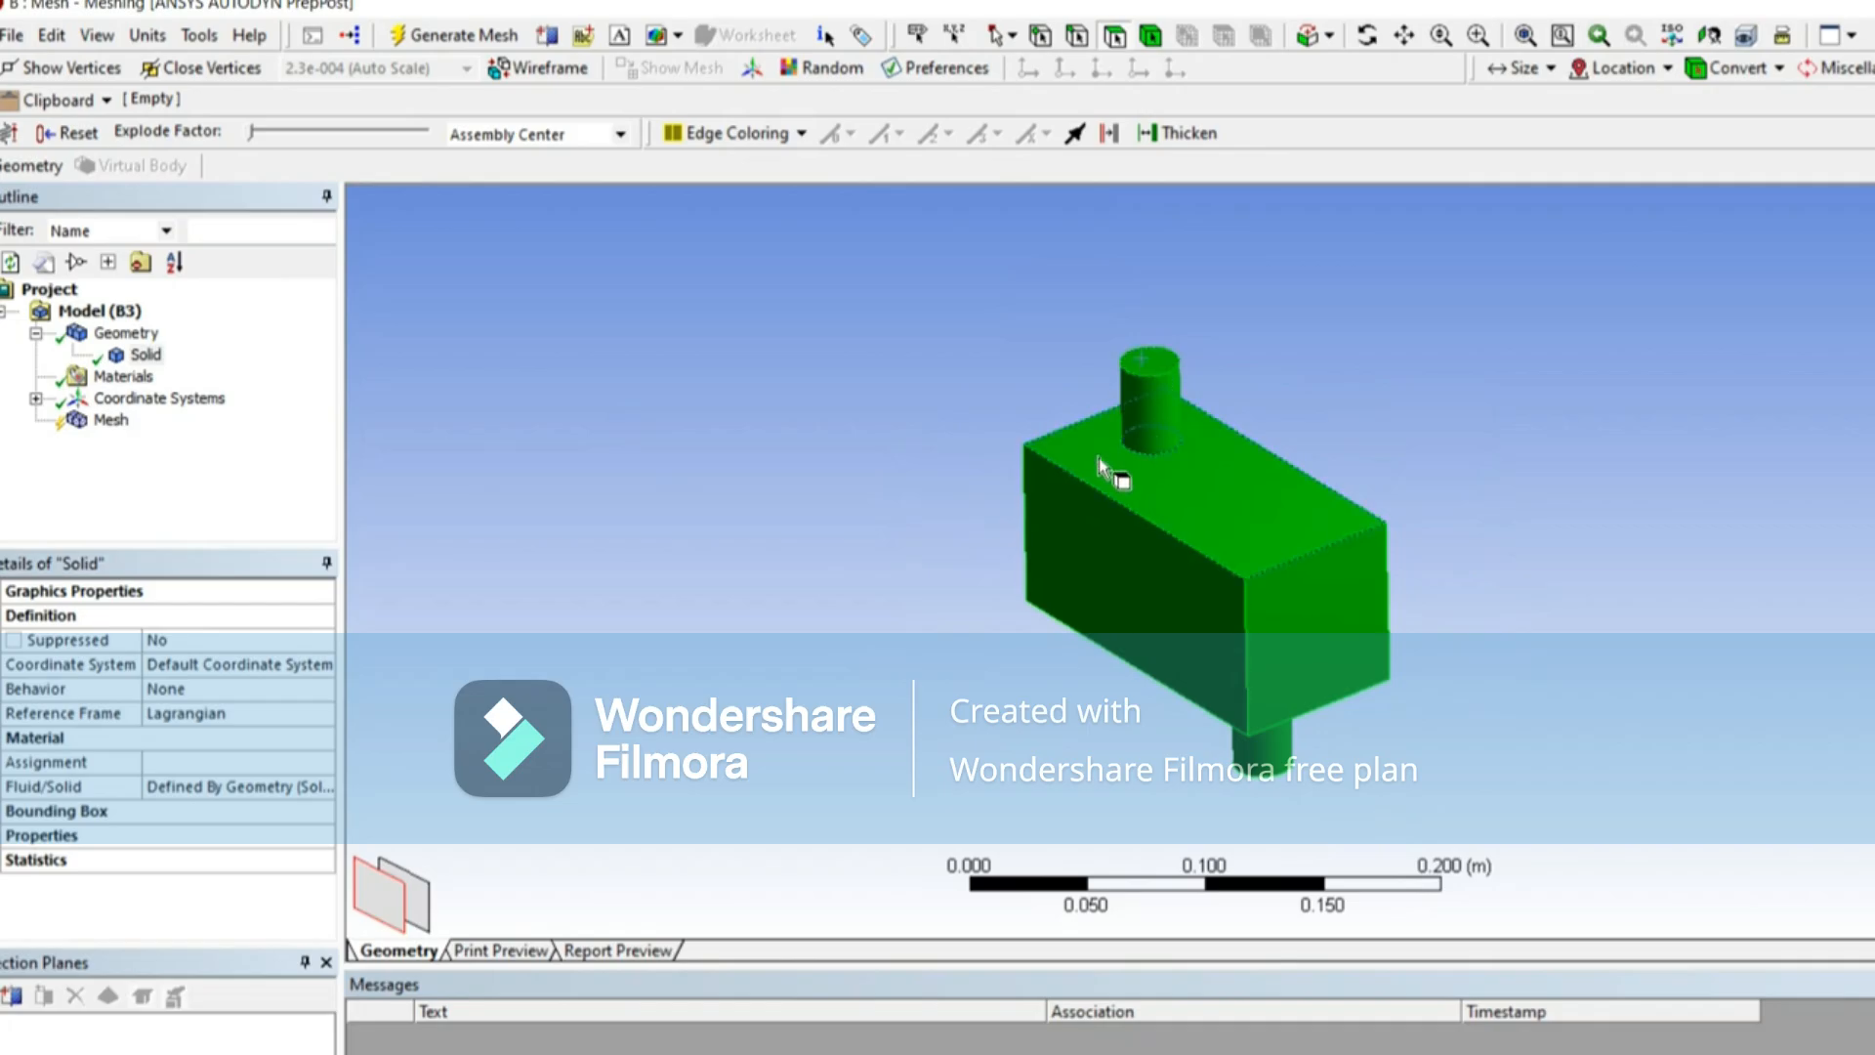
{"action": "left_click", "coordinate": [908, 552]}
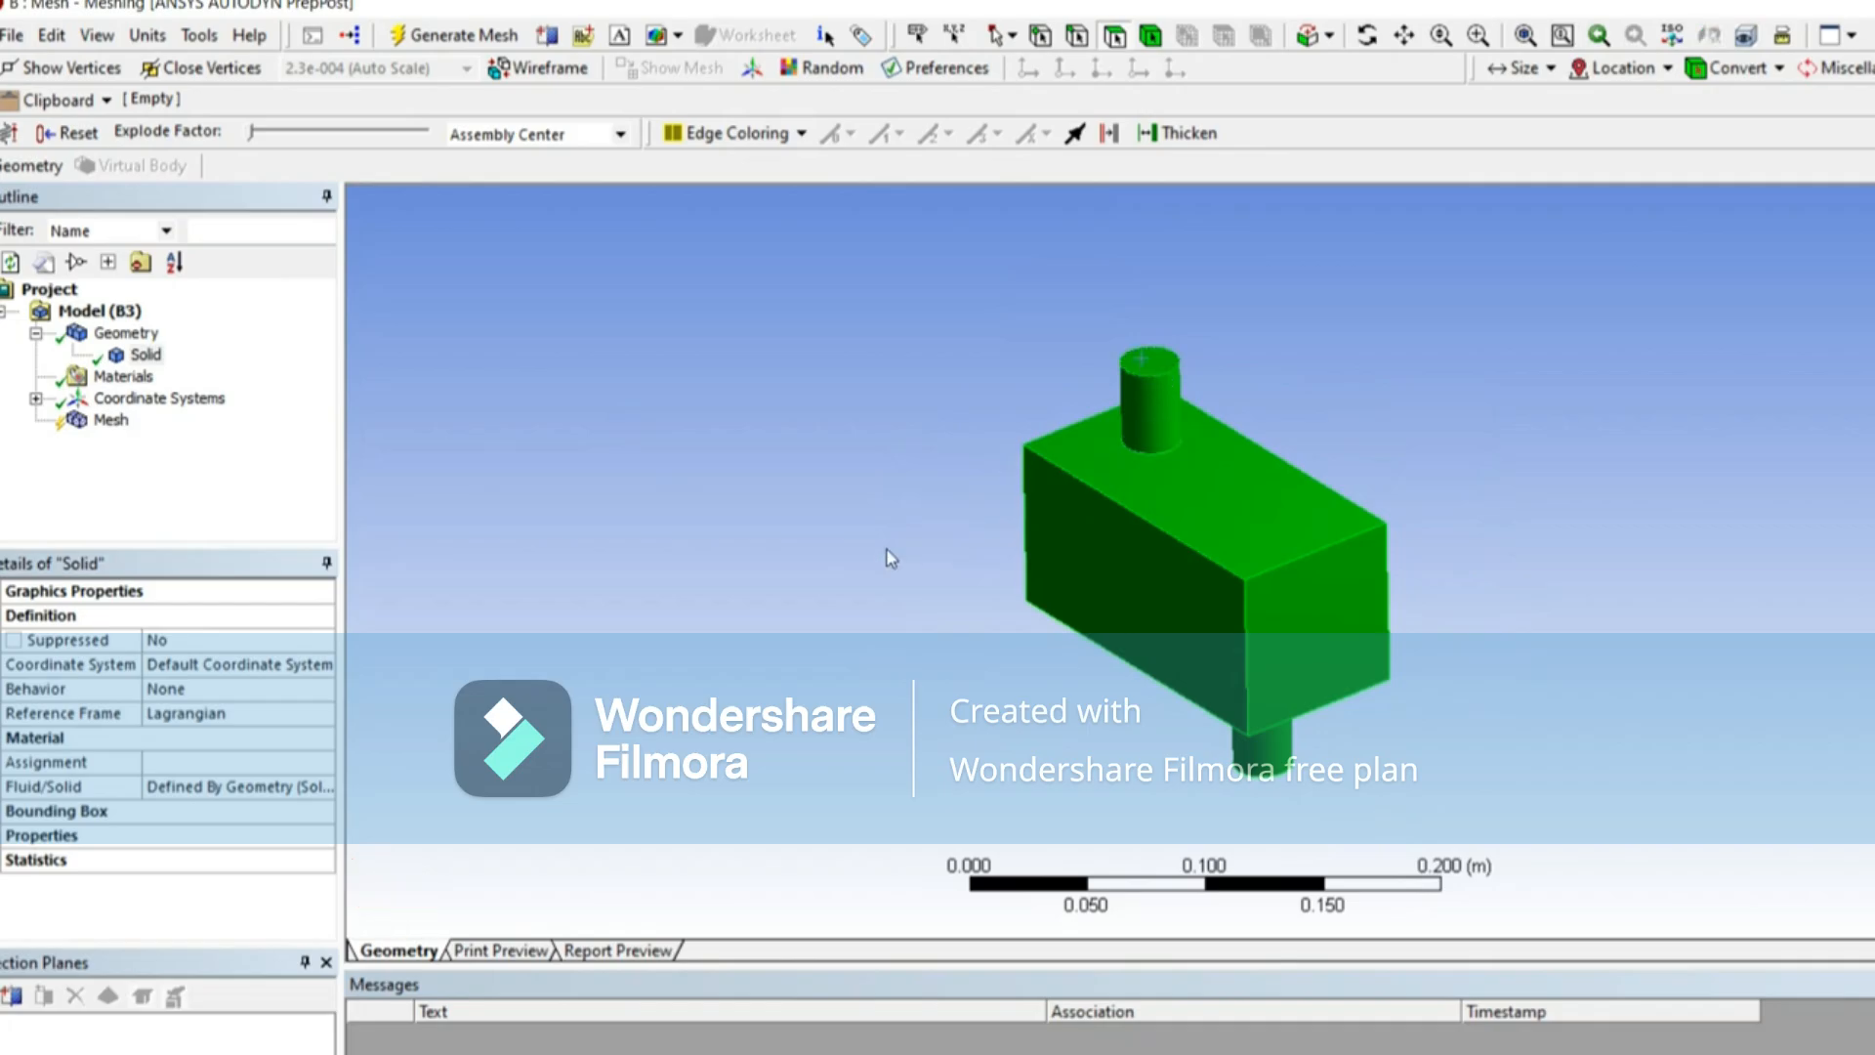
Step: Set the mesh's physics preference to CFD with Fluent as the solver preference
{"action": "left_click", "coordinate": [109, 422]}
{"action": "left_click", "coordinate": [145, 355]}
{"action": "left_click", "coordinate": [110, 420]}
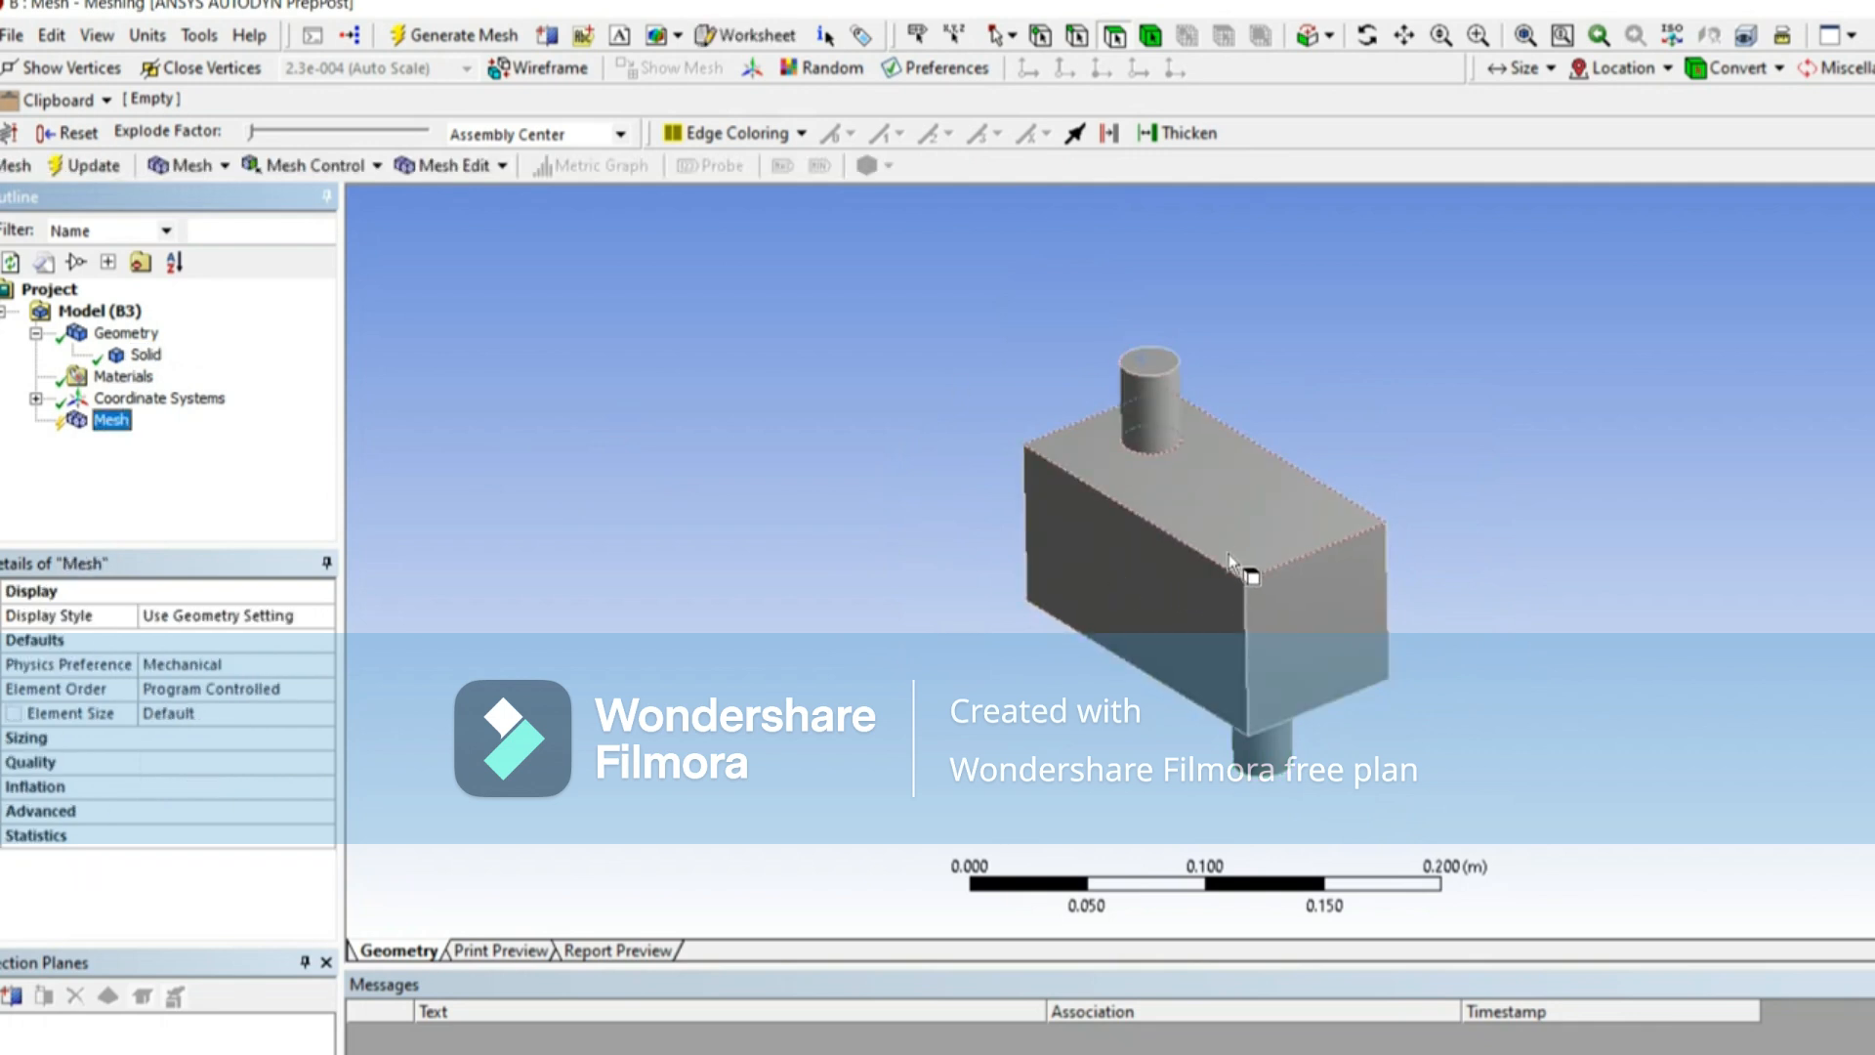
{"action": "middle_click_drag", "start_coordinate": [1233, 549], "coordinate": [1135, 584]}
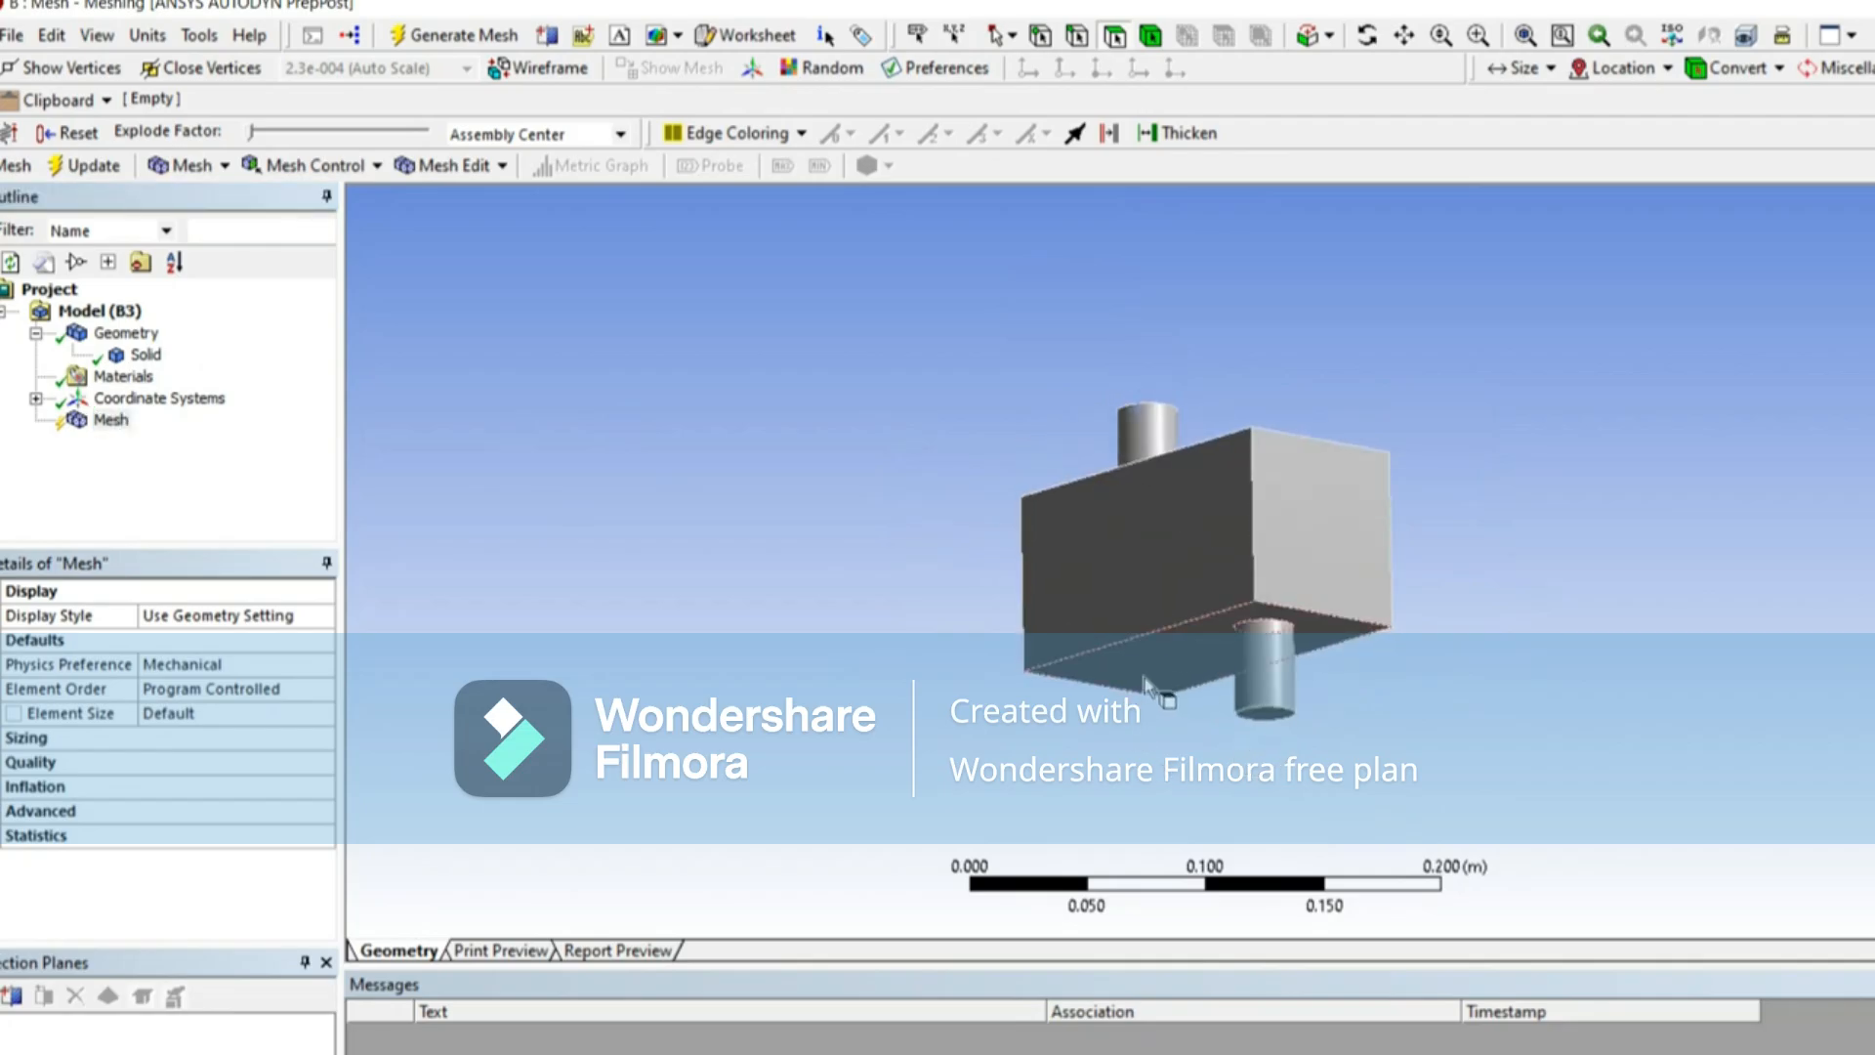
{"action": "middle_click_drag", "start_coordinate": [1195, 715], "coordinate": [990, 379]}
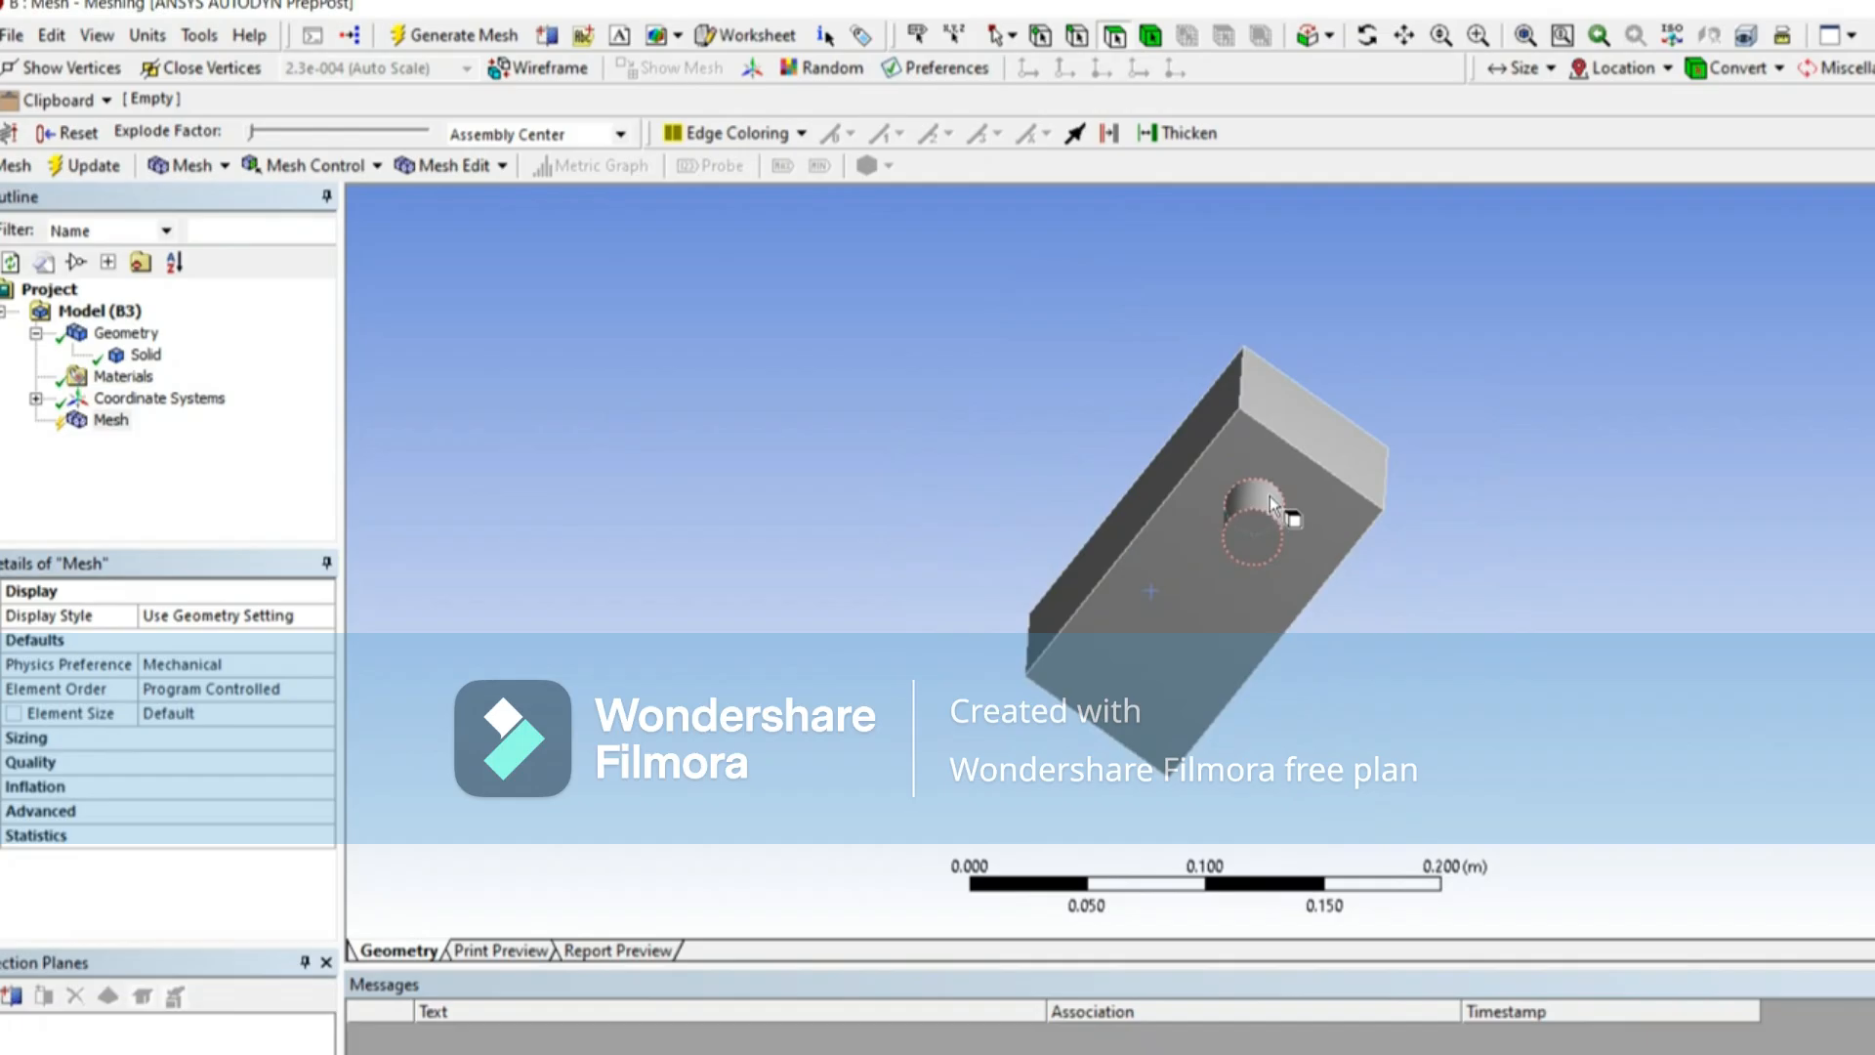
{"action": "middle_click_drag", "start_coordinate": [1012, 536], "coordinate": [997, 728]}
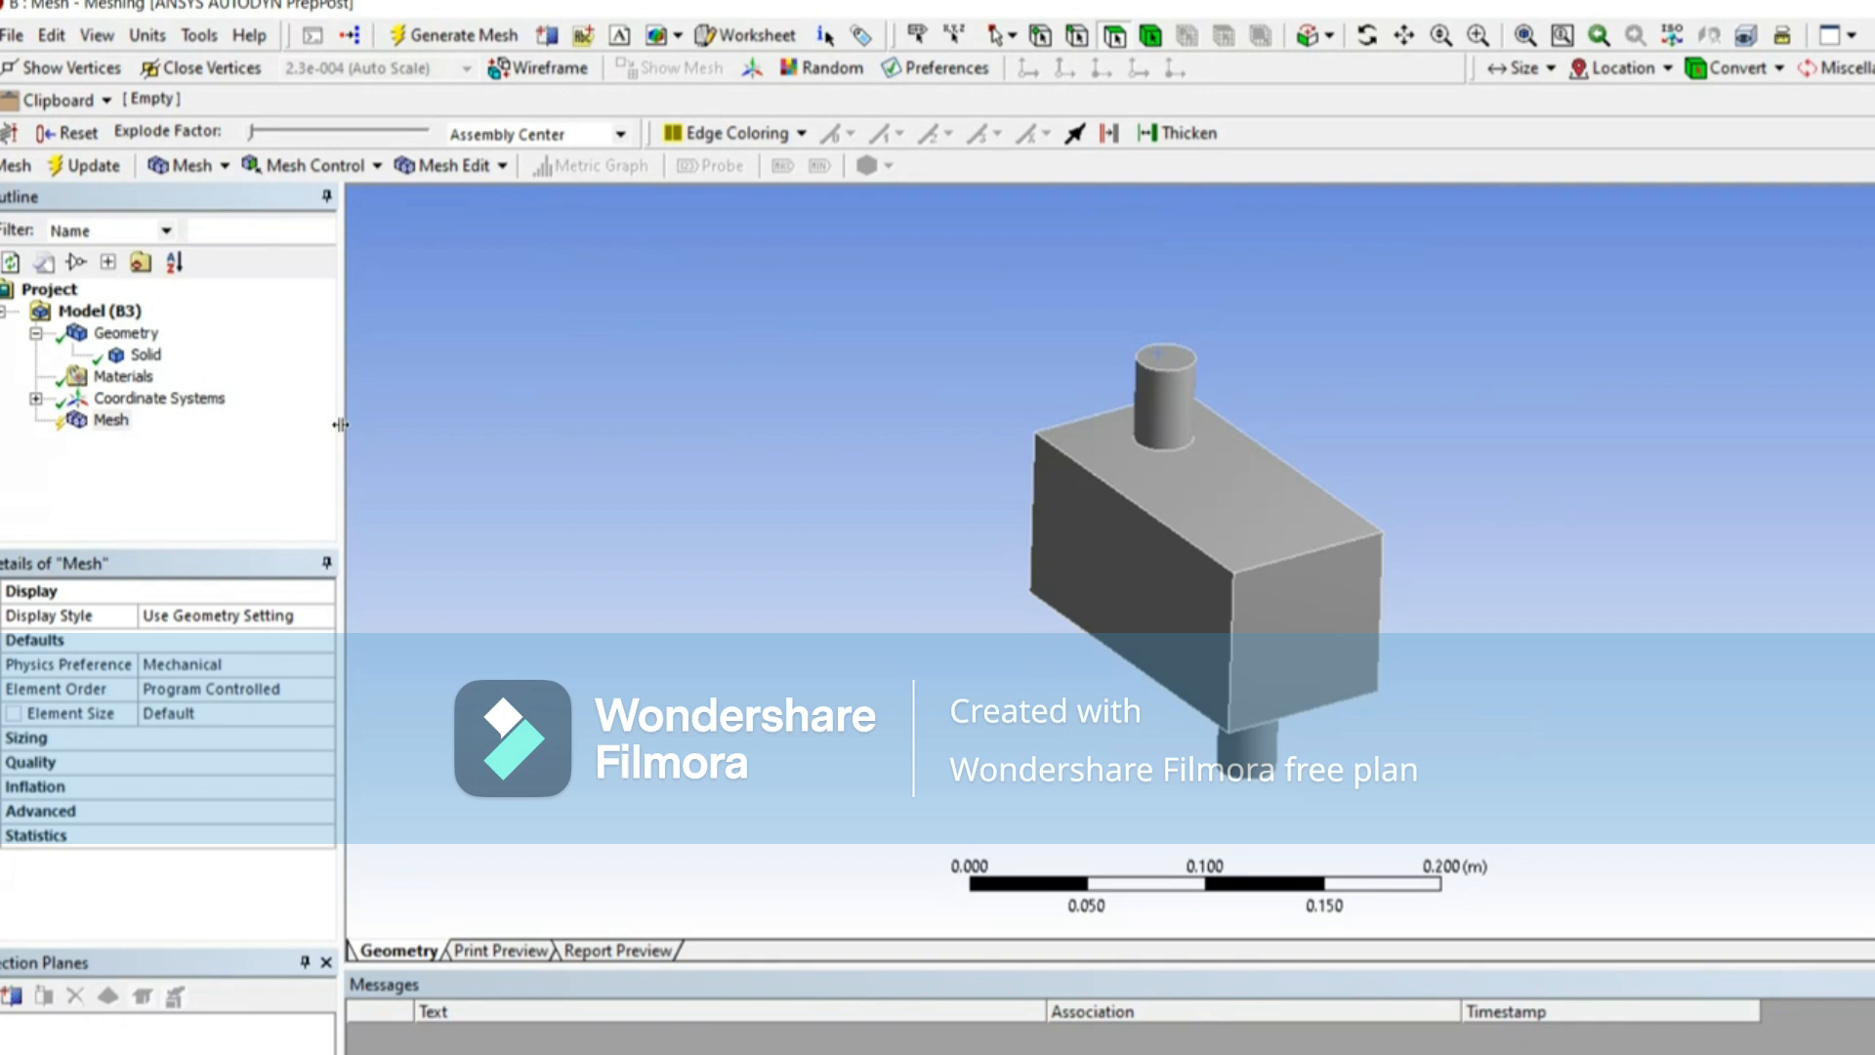
{"action": "left_click_drag", "start_coordinate": [339, 424], "coordinate": [484, 423]}
{"action": "left_click", "coordinate": [322, 665]}
{"action": "left_click", "coordinate": [189, 750]}
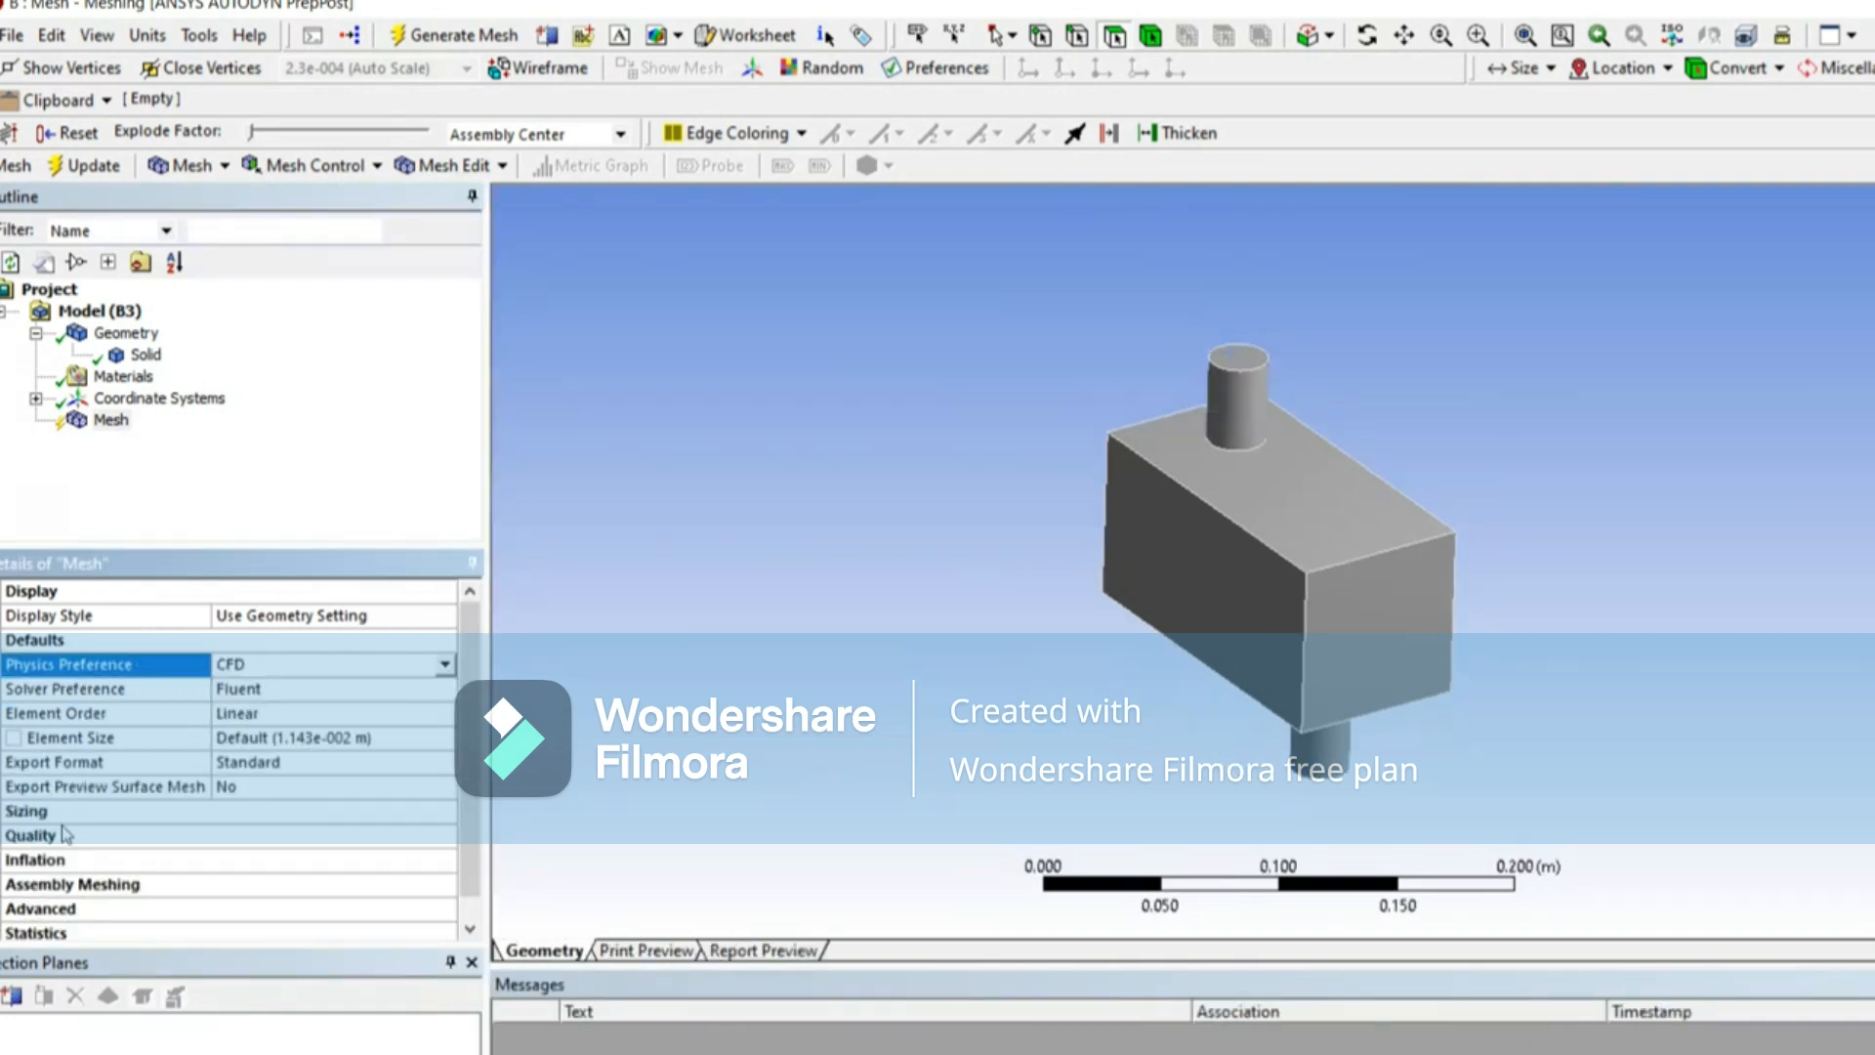
{"action": "left_click", "coordinate": [292, 690]}
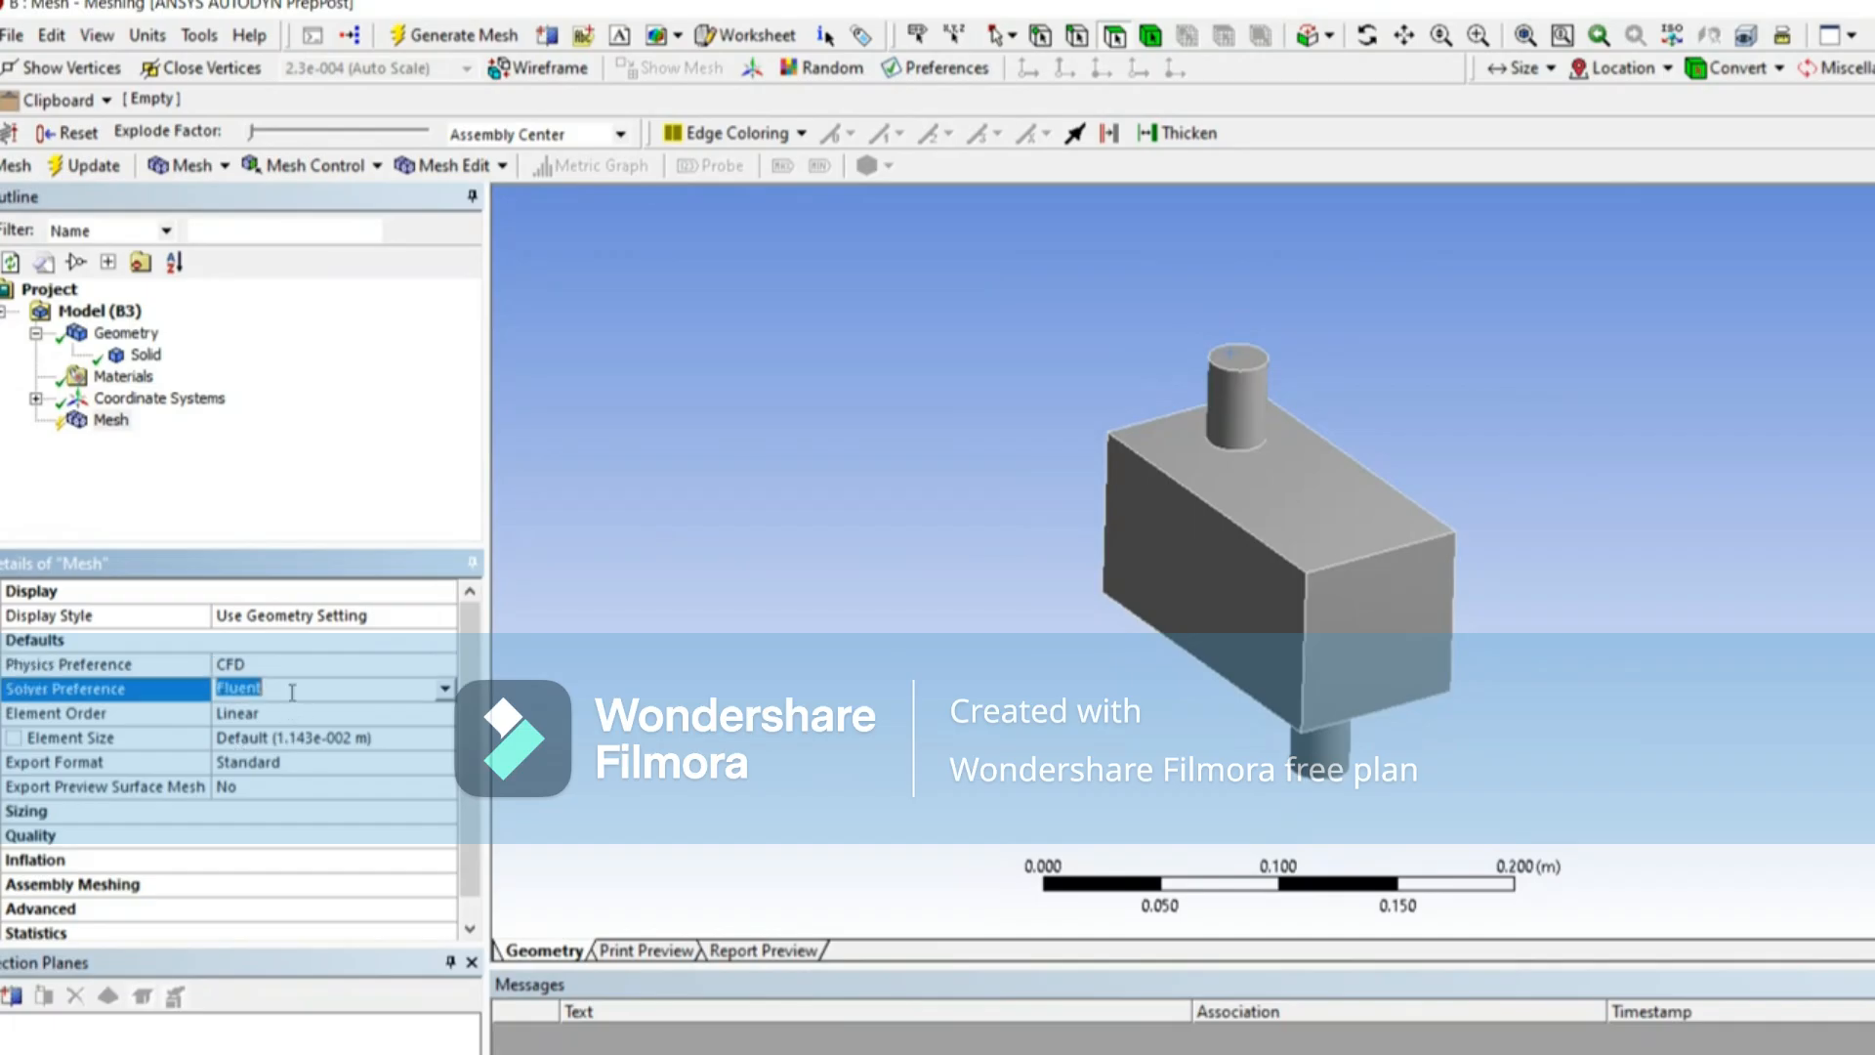
Step: Insert a Method control under the mesh and scope it to the solid body
{"action": "right_click", "coordinate": [124, 440]}
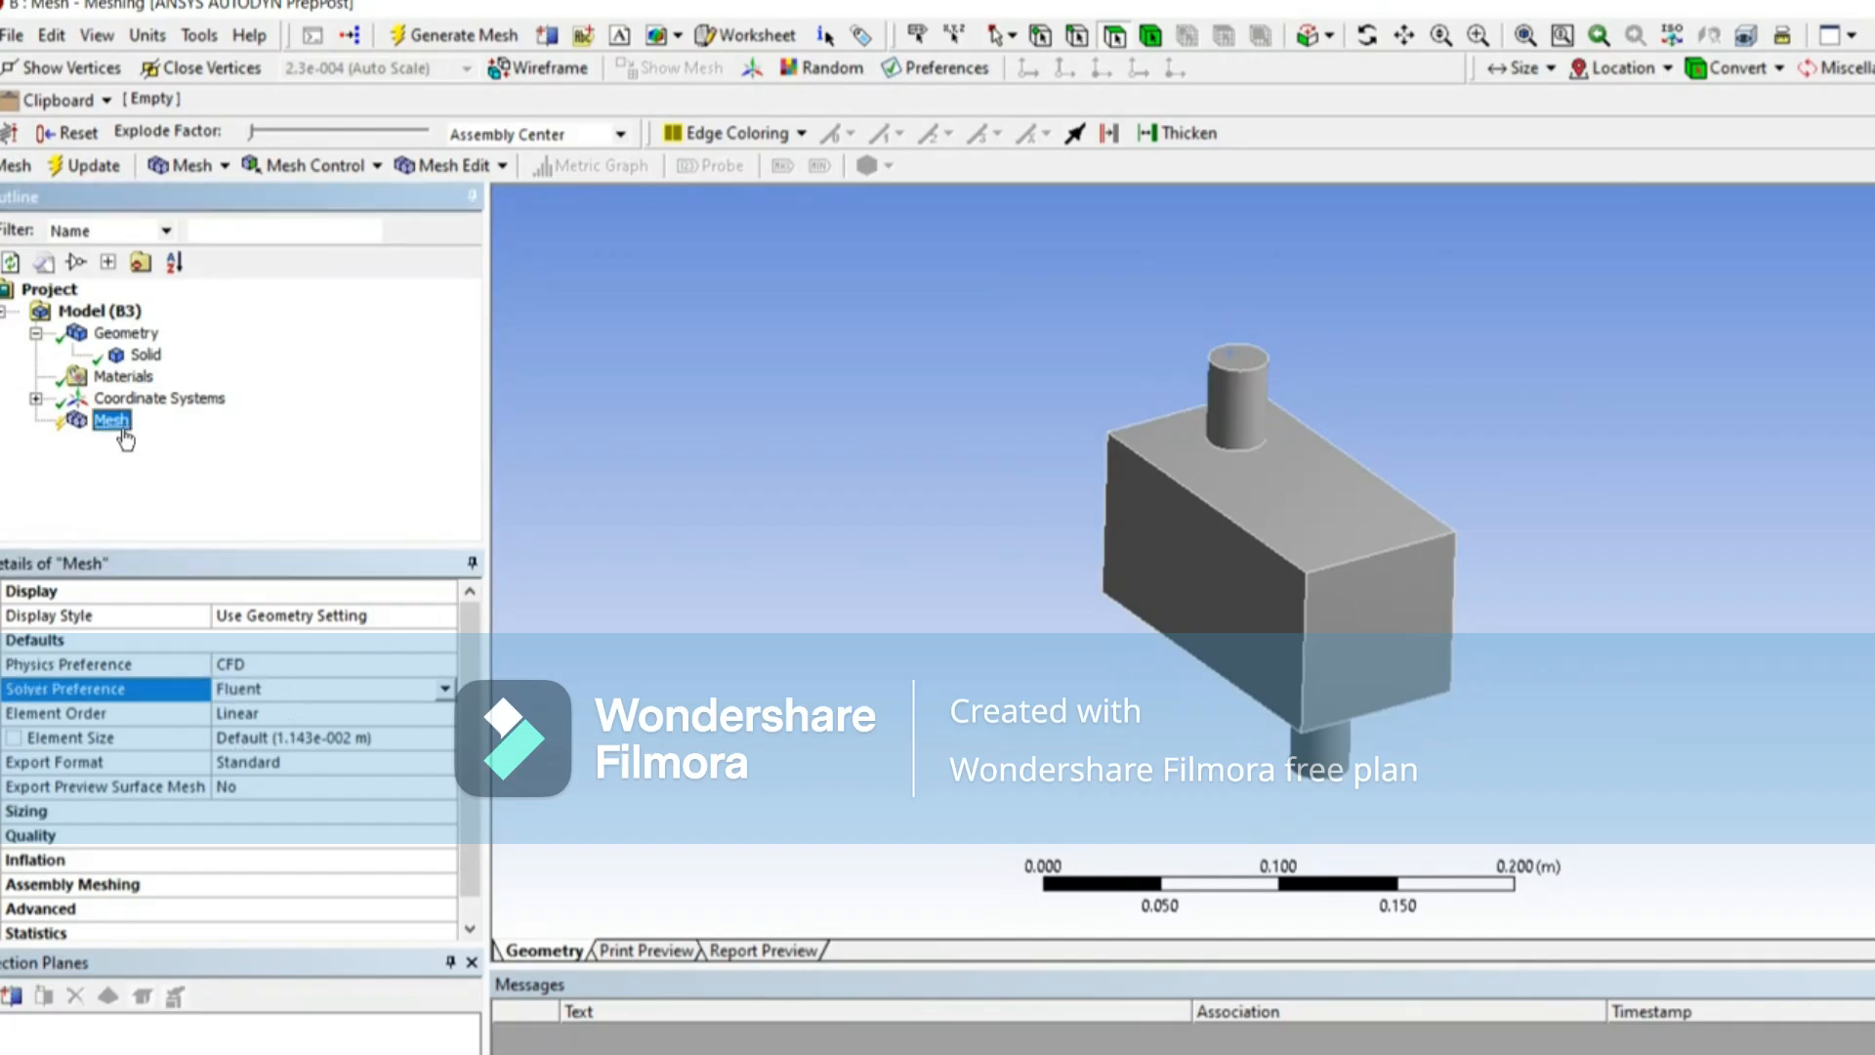
{"action": "mouse_move", "coordinate": [186, 447]}
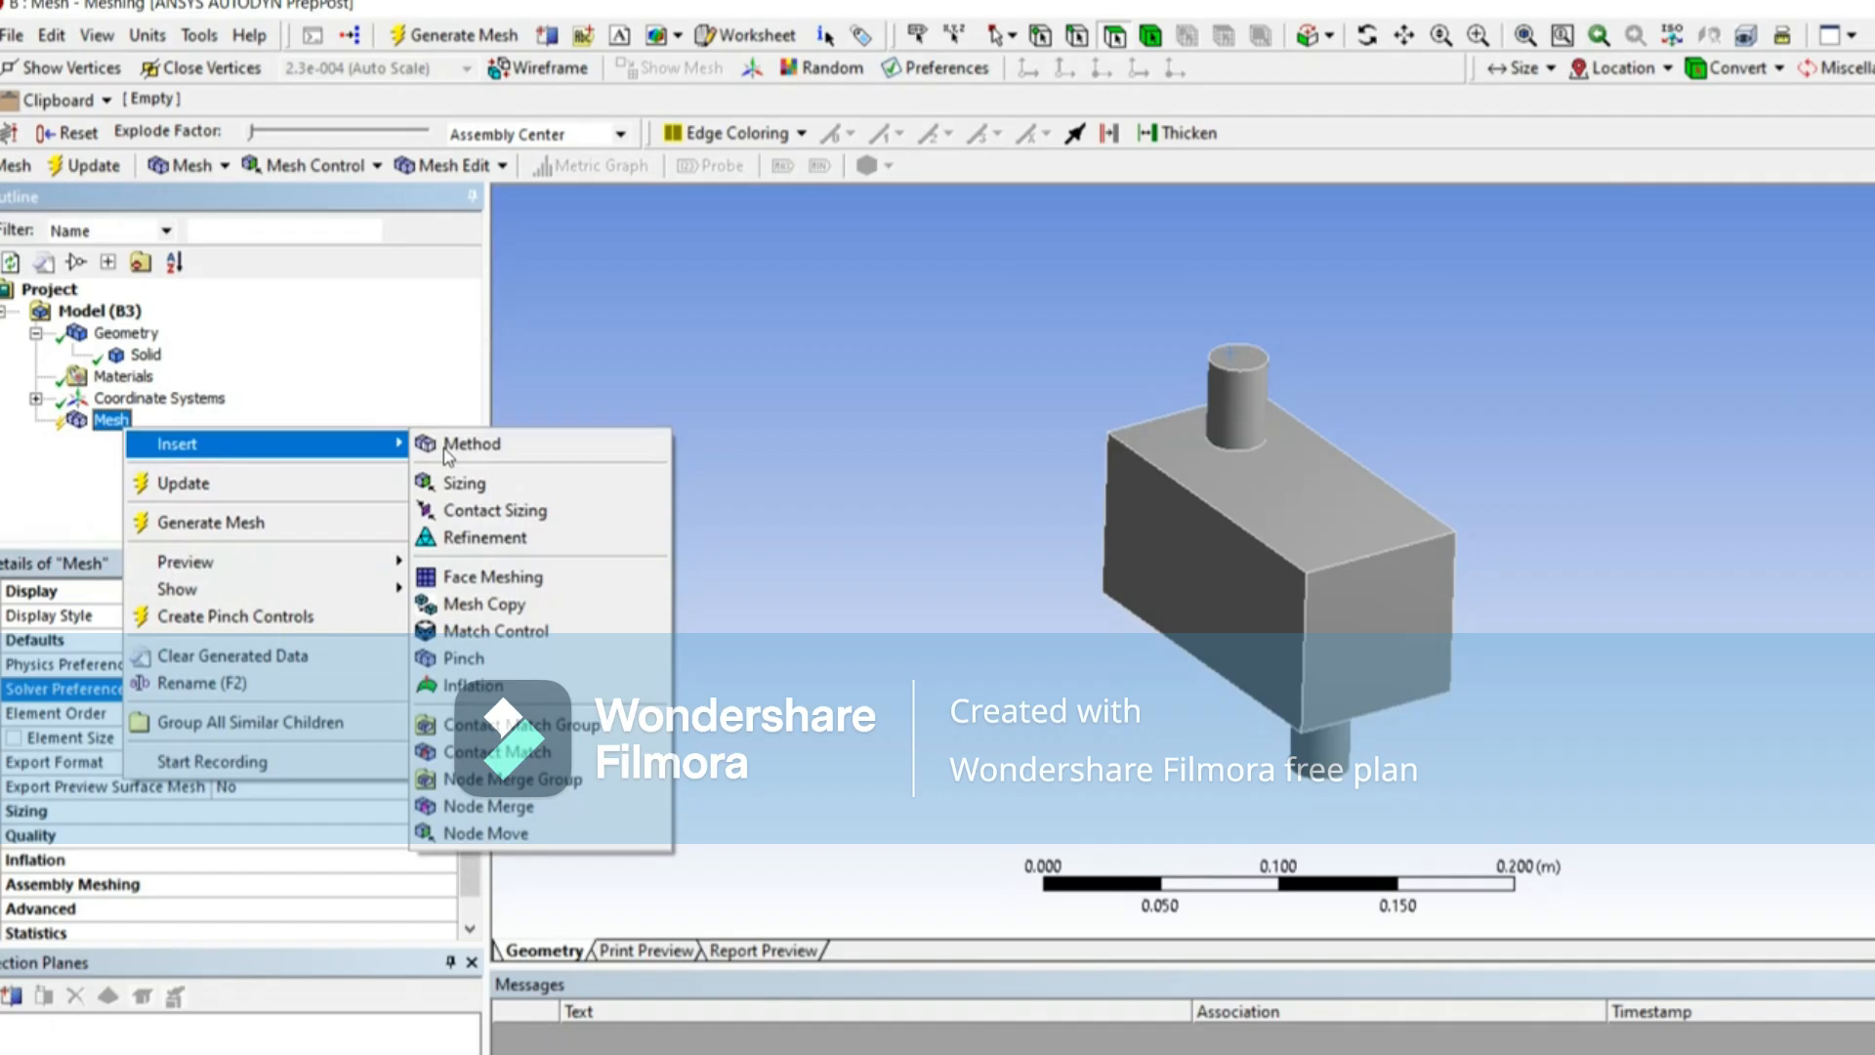
{"action": "left_click", "coordinate": [497, 458]}
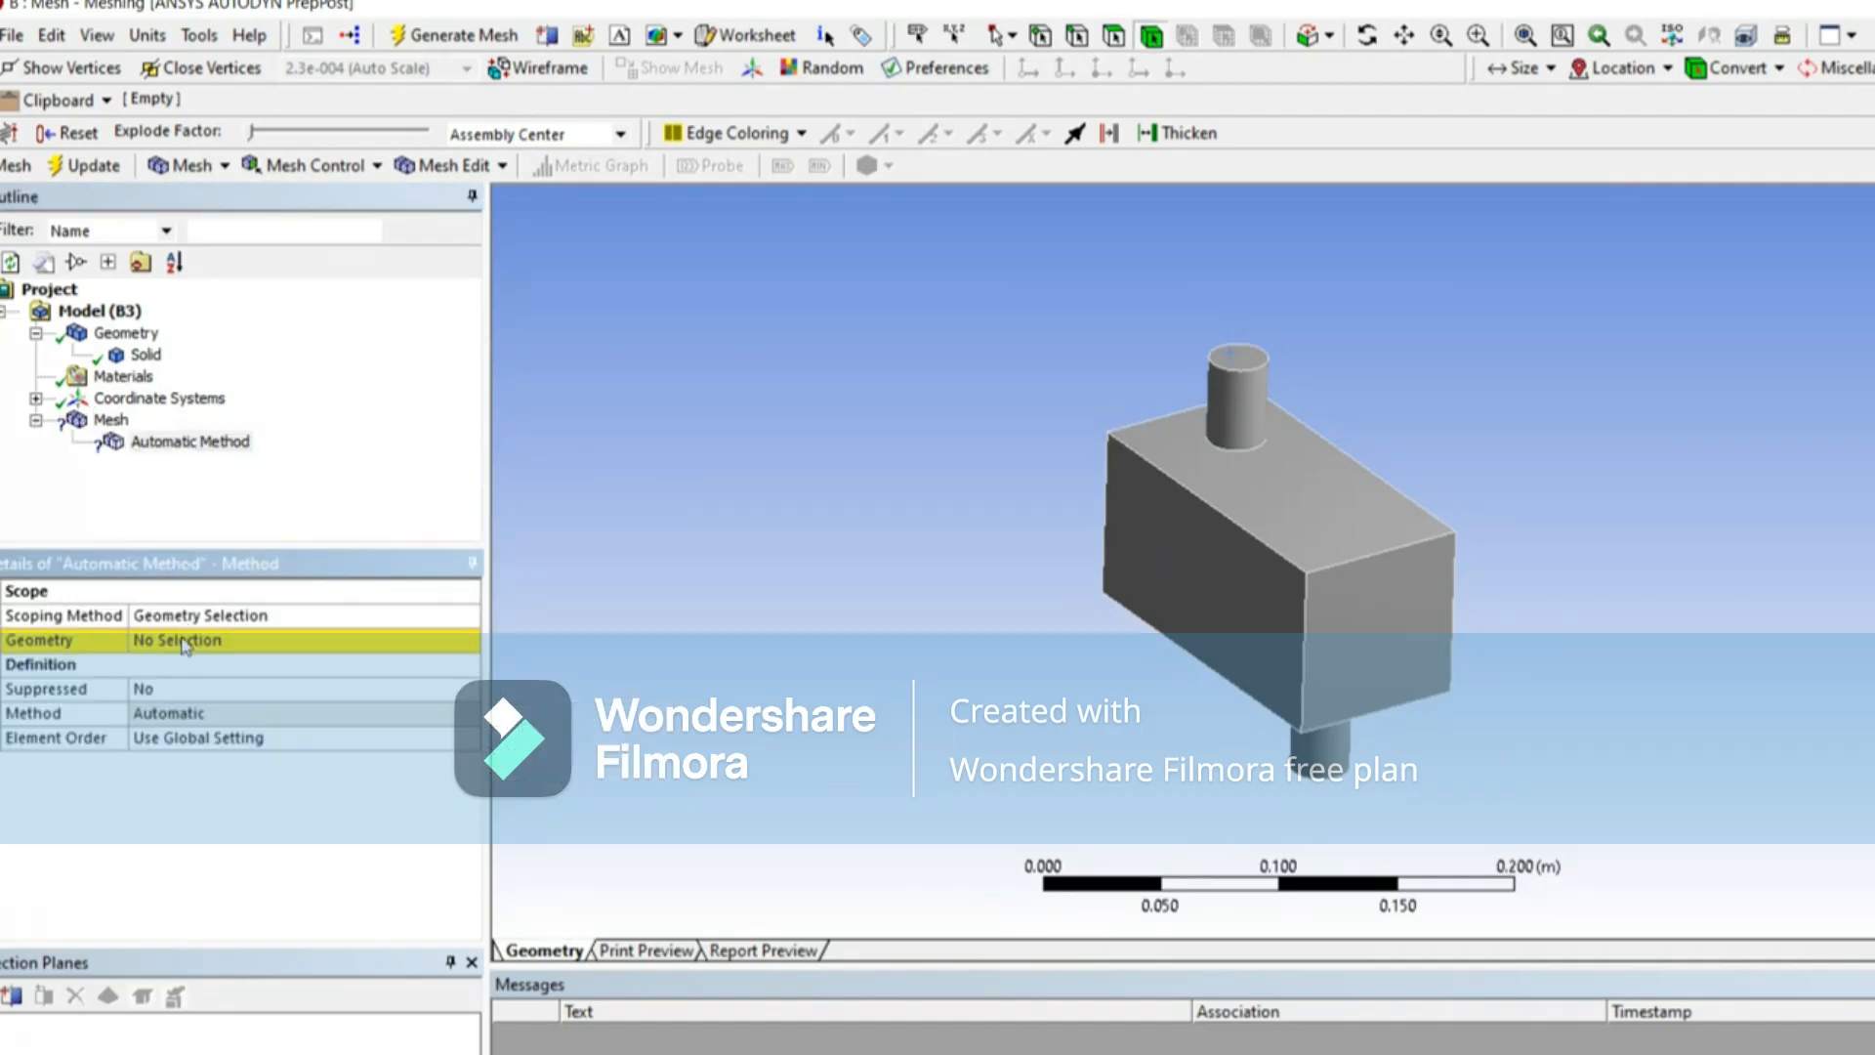
{"action": "left_click", "coordinate": [1267, 576]}
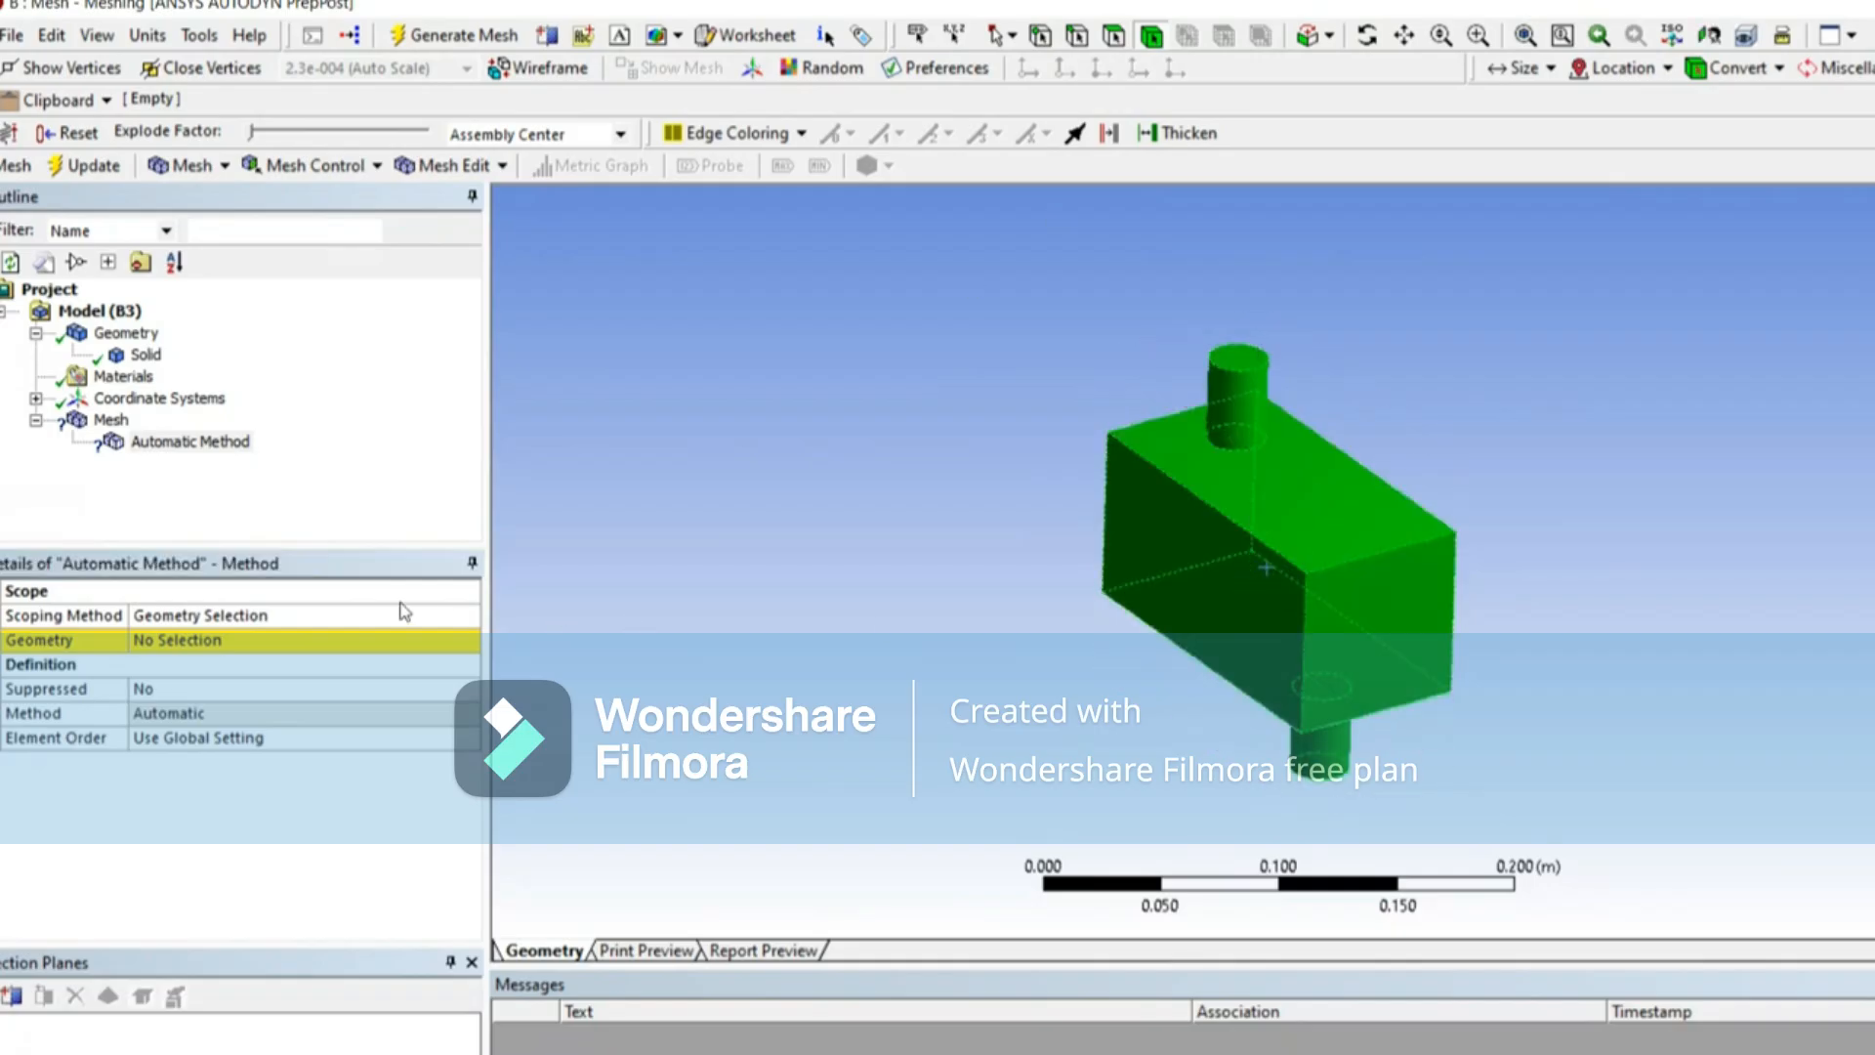
{"action": "left_click", "coordinate": [237, 639]}
{"action": "left_click", "coordinate": [193, 645]}
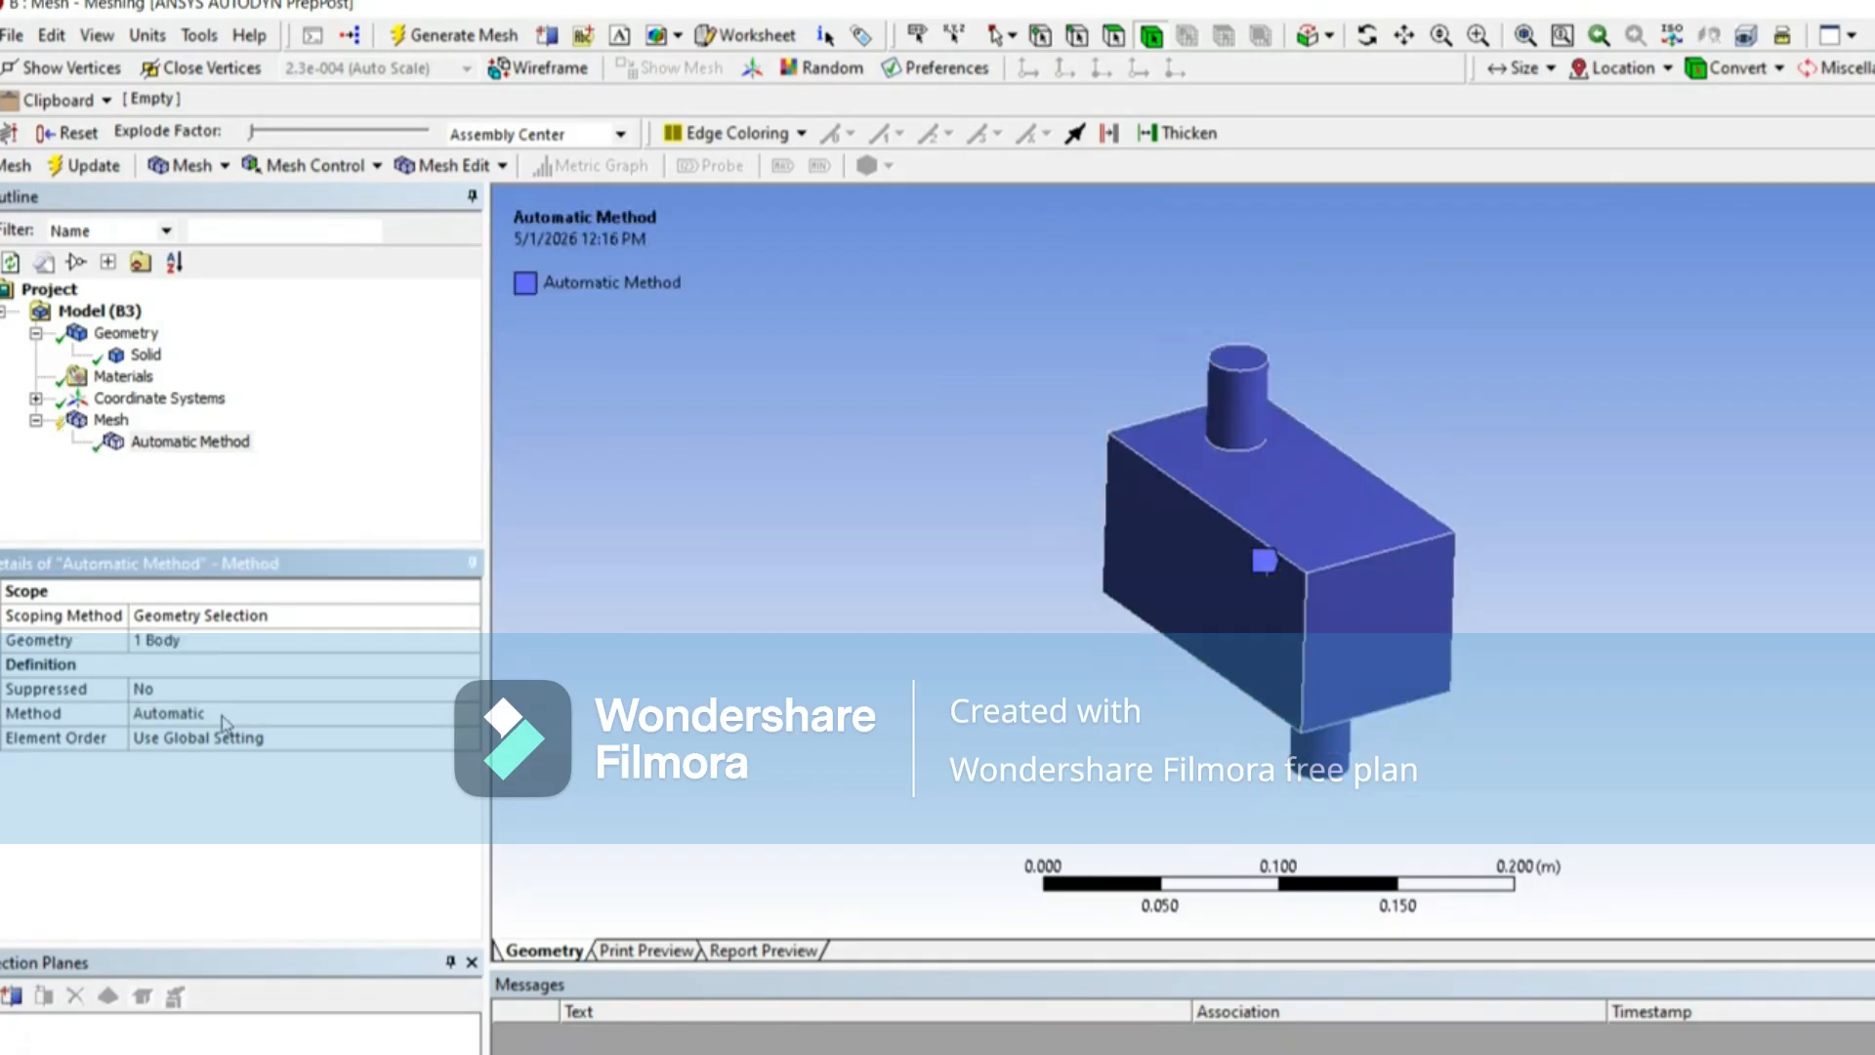
Step: Change the meshing method of the inserted control to MultiZone
{"action": "left_click", "coordinate": [223, 714]}
{"action": "left_click", "coordinate": [470, 713]}
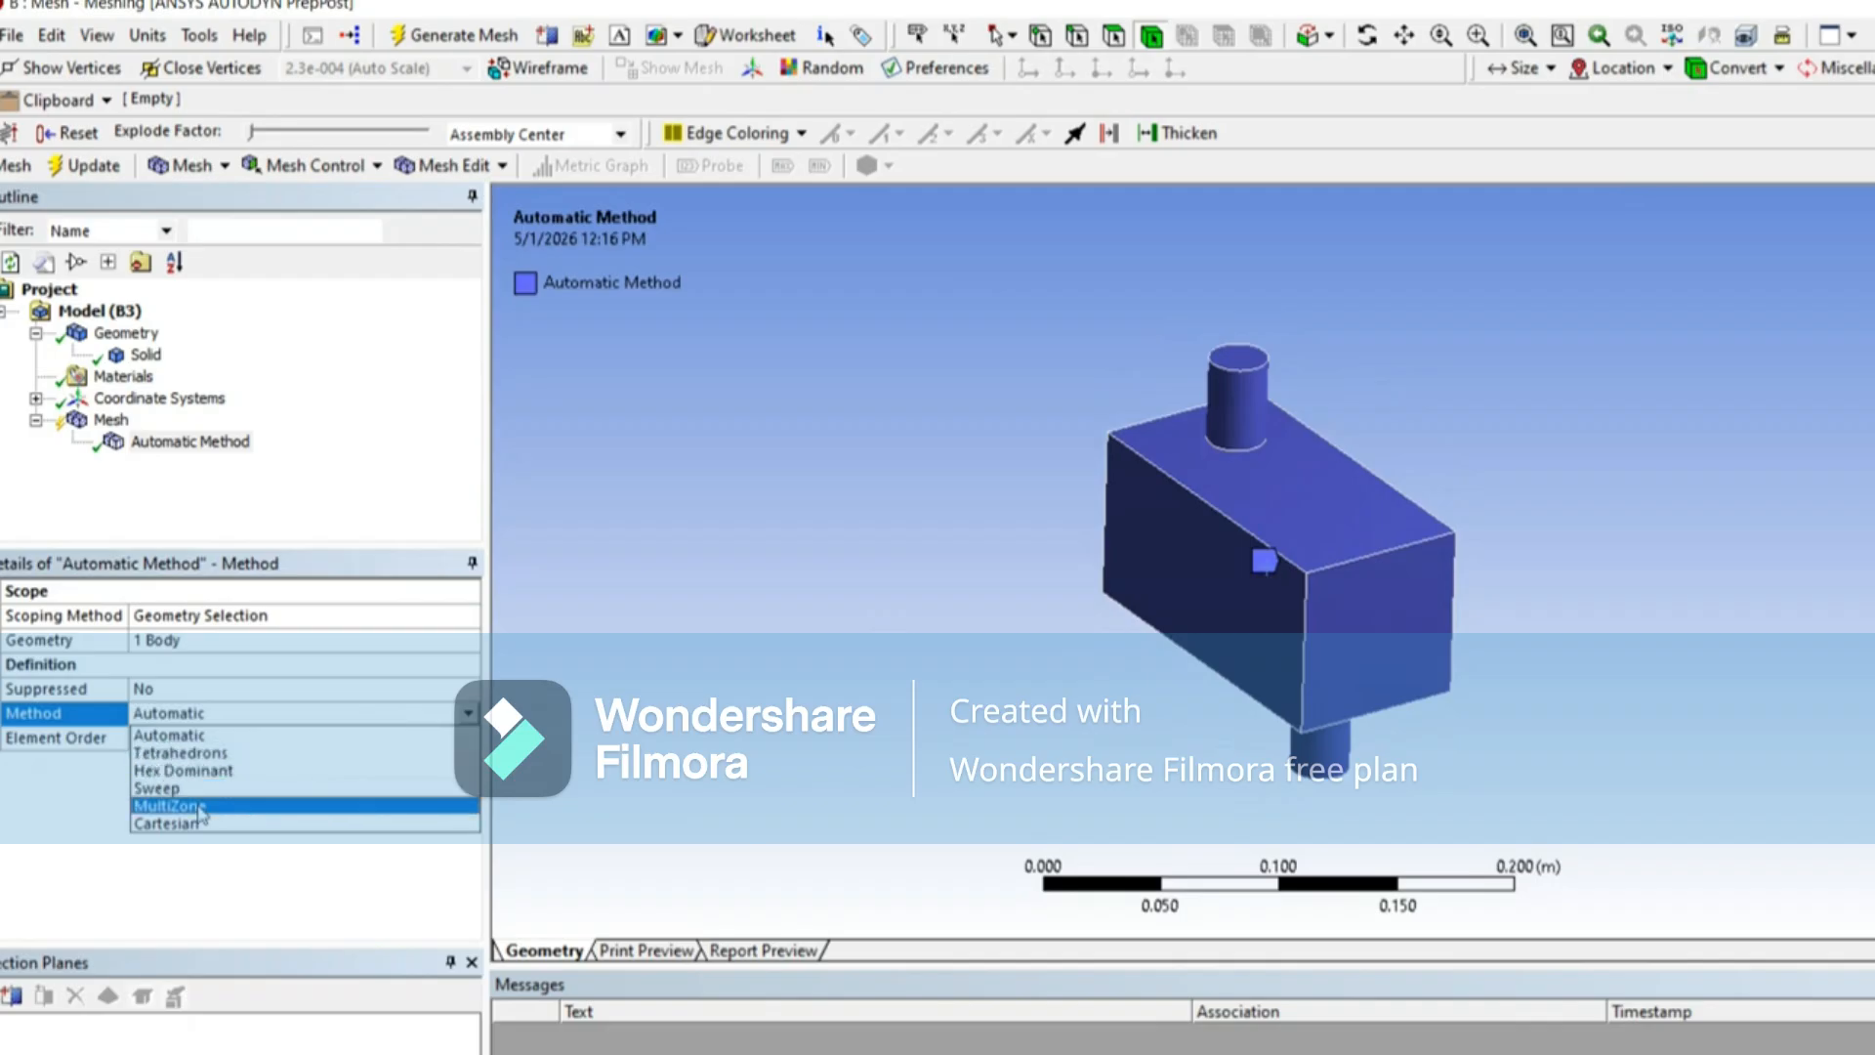
{"action": "left_click", "coordinate": [371, 806]}
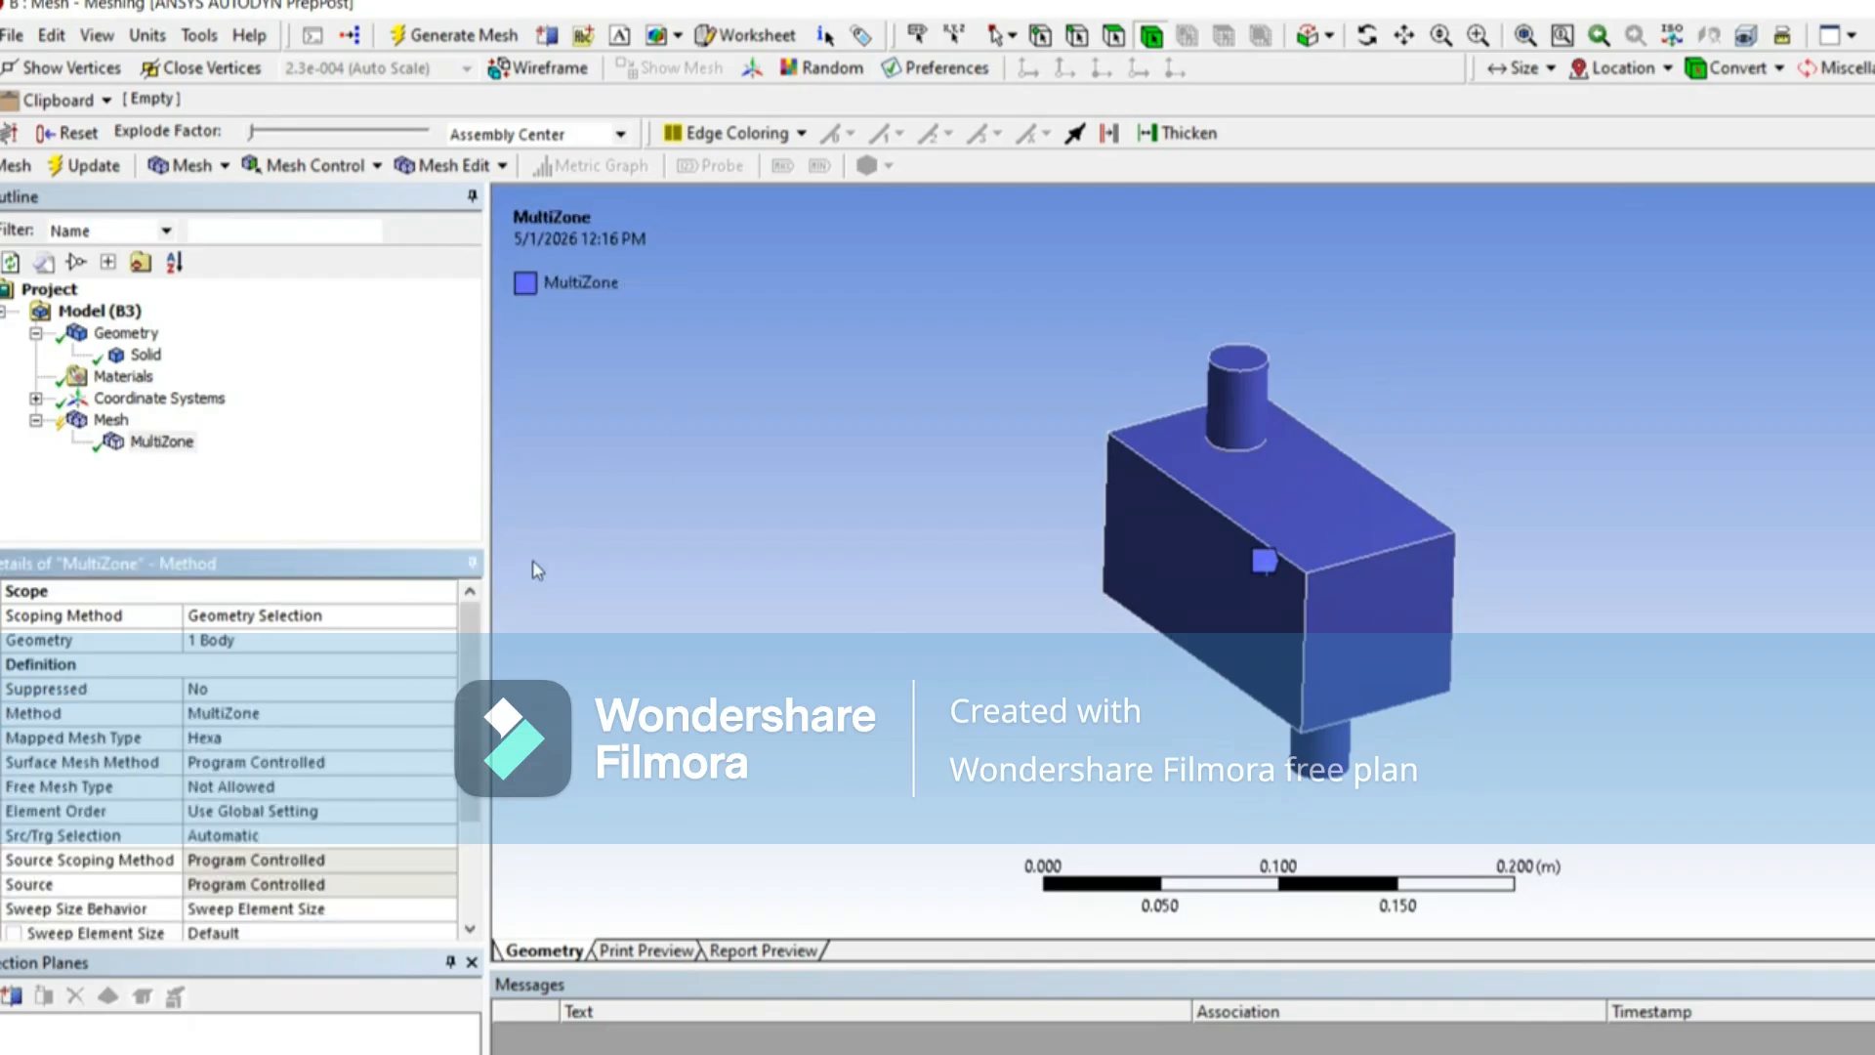
Step: Set the MultiZone source/target selection to Manual Source
{"action": "left_click_drag", "start_coordinate": [485, 466], "coordinate": [402, 465]}
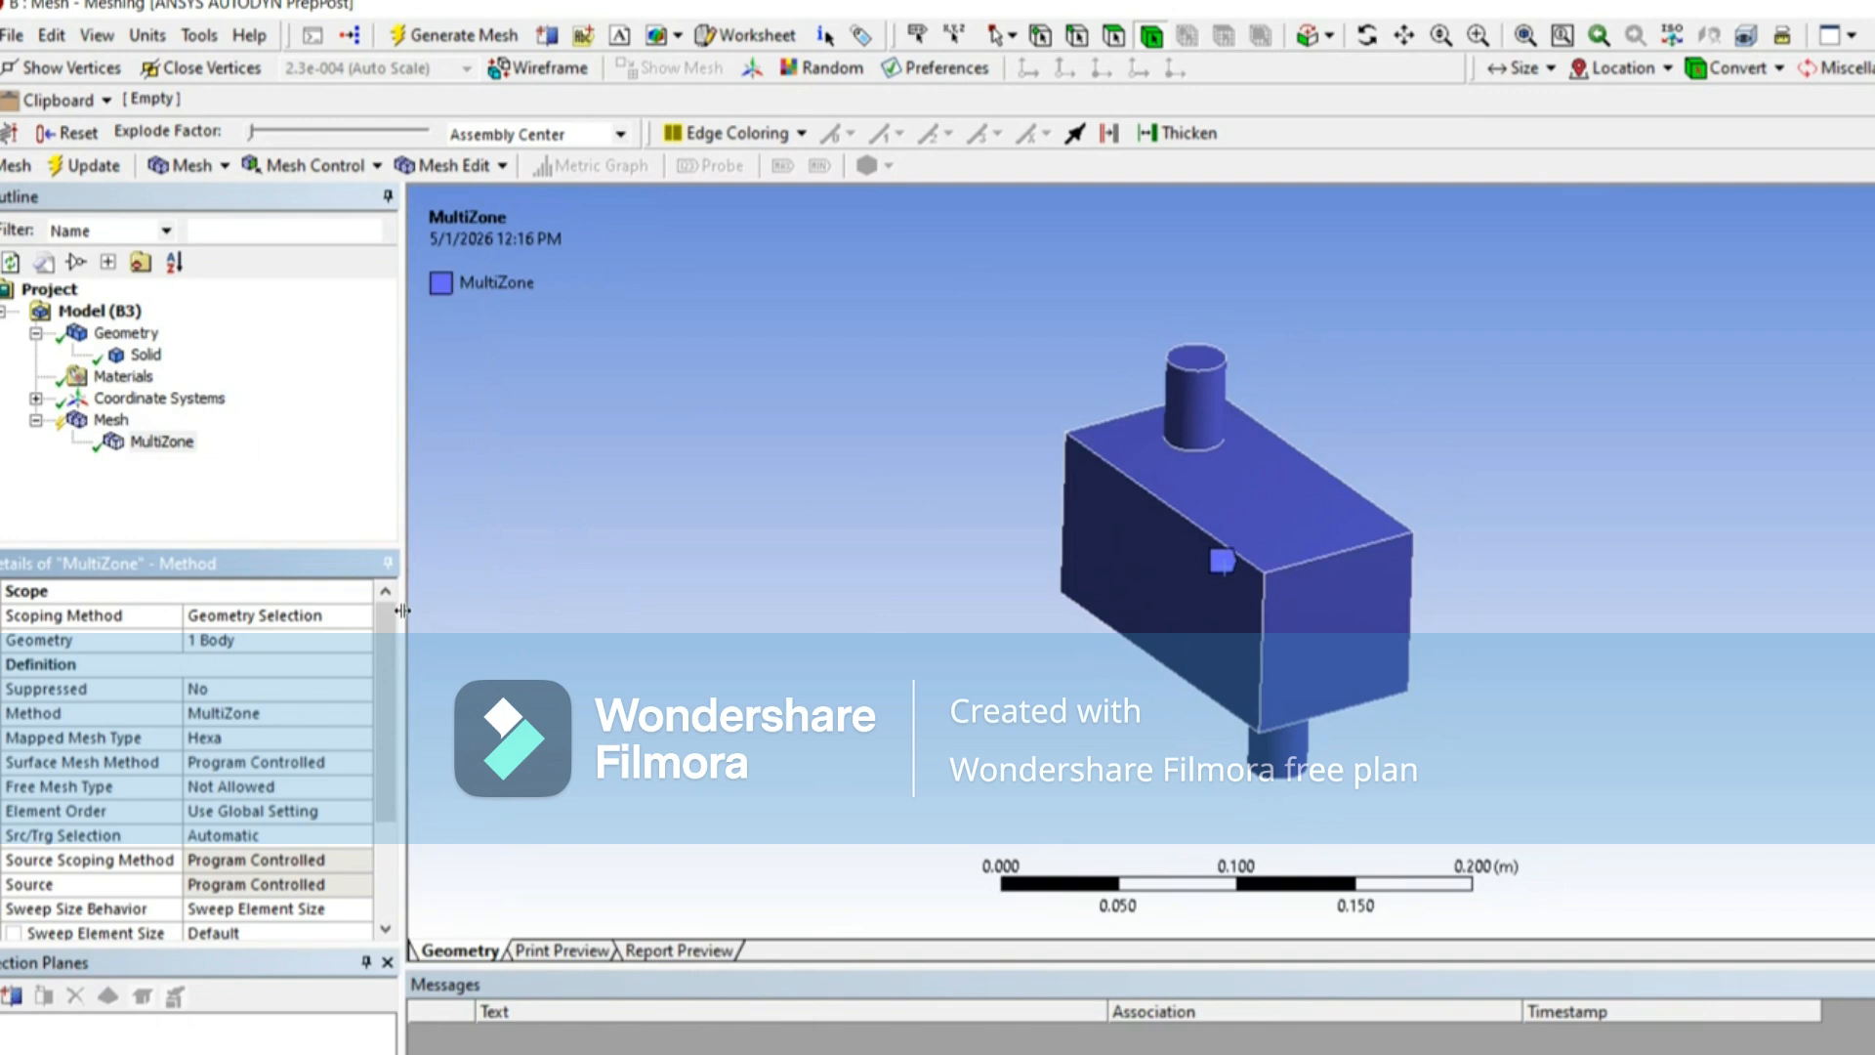
{"action": "left_click_drag", "start_coordinate": [391, 639], "coordinate": [390, 703]}
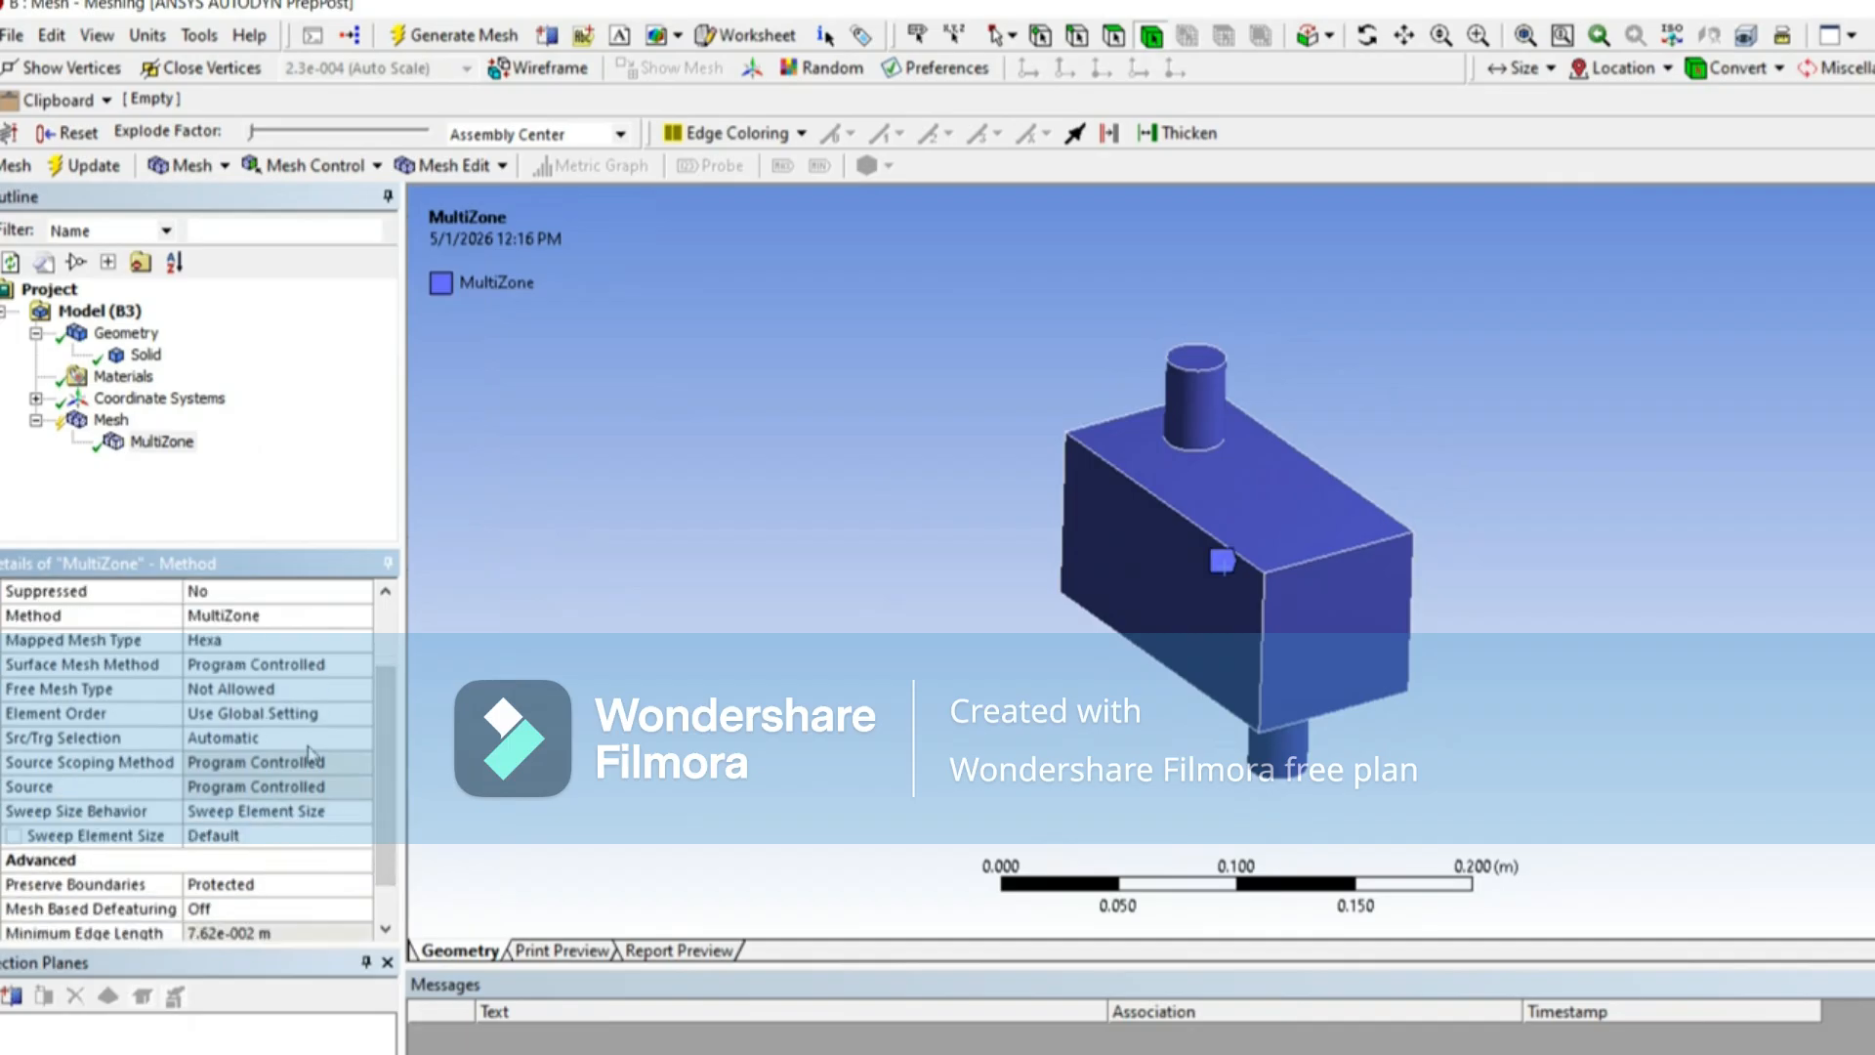
{"action": "left_click", "coordinate": [276, 739]}
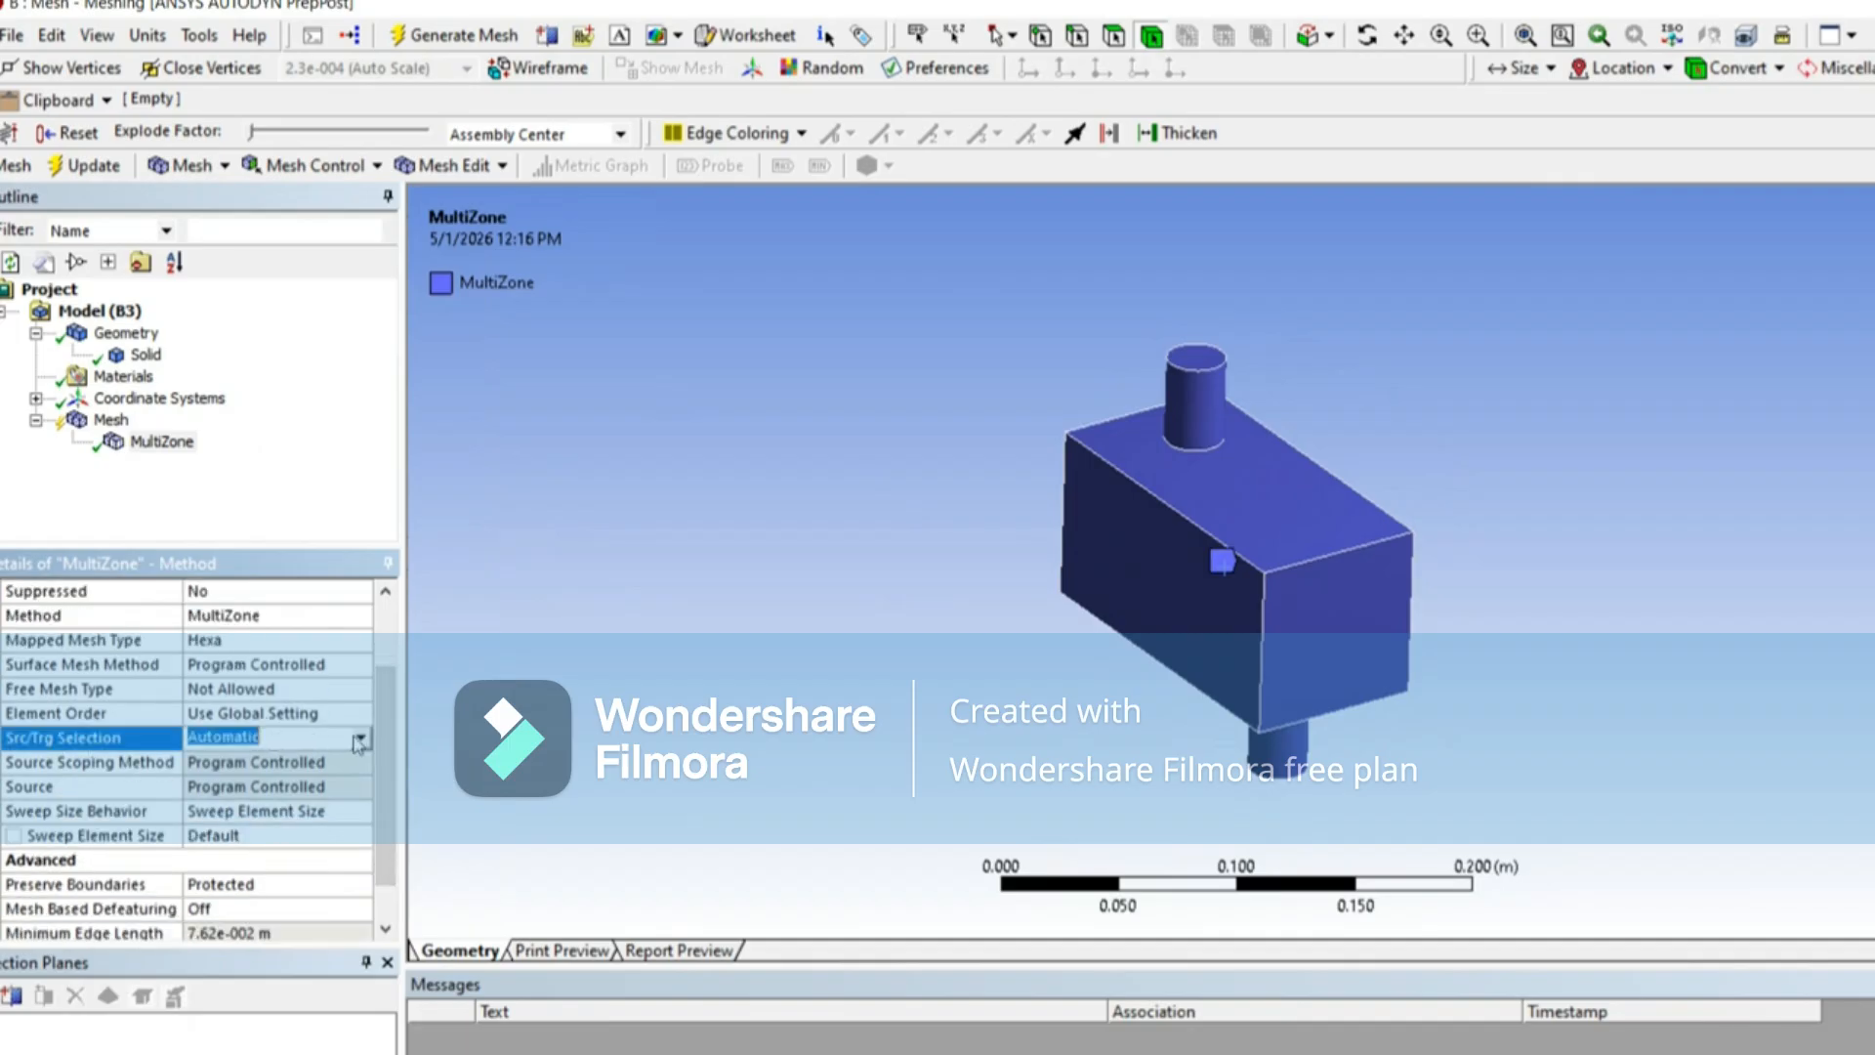
{"action": "left_click", "coordinate": [361, 740]}
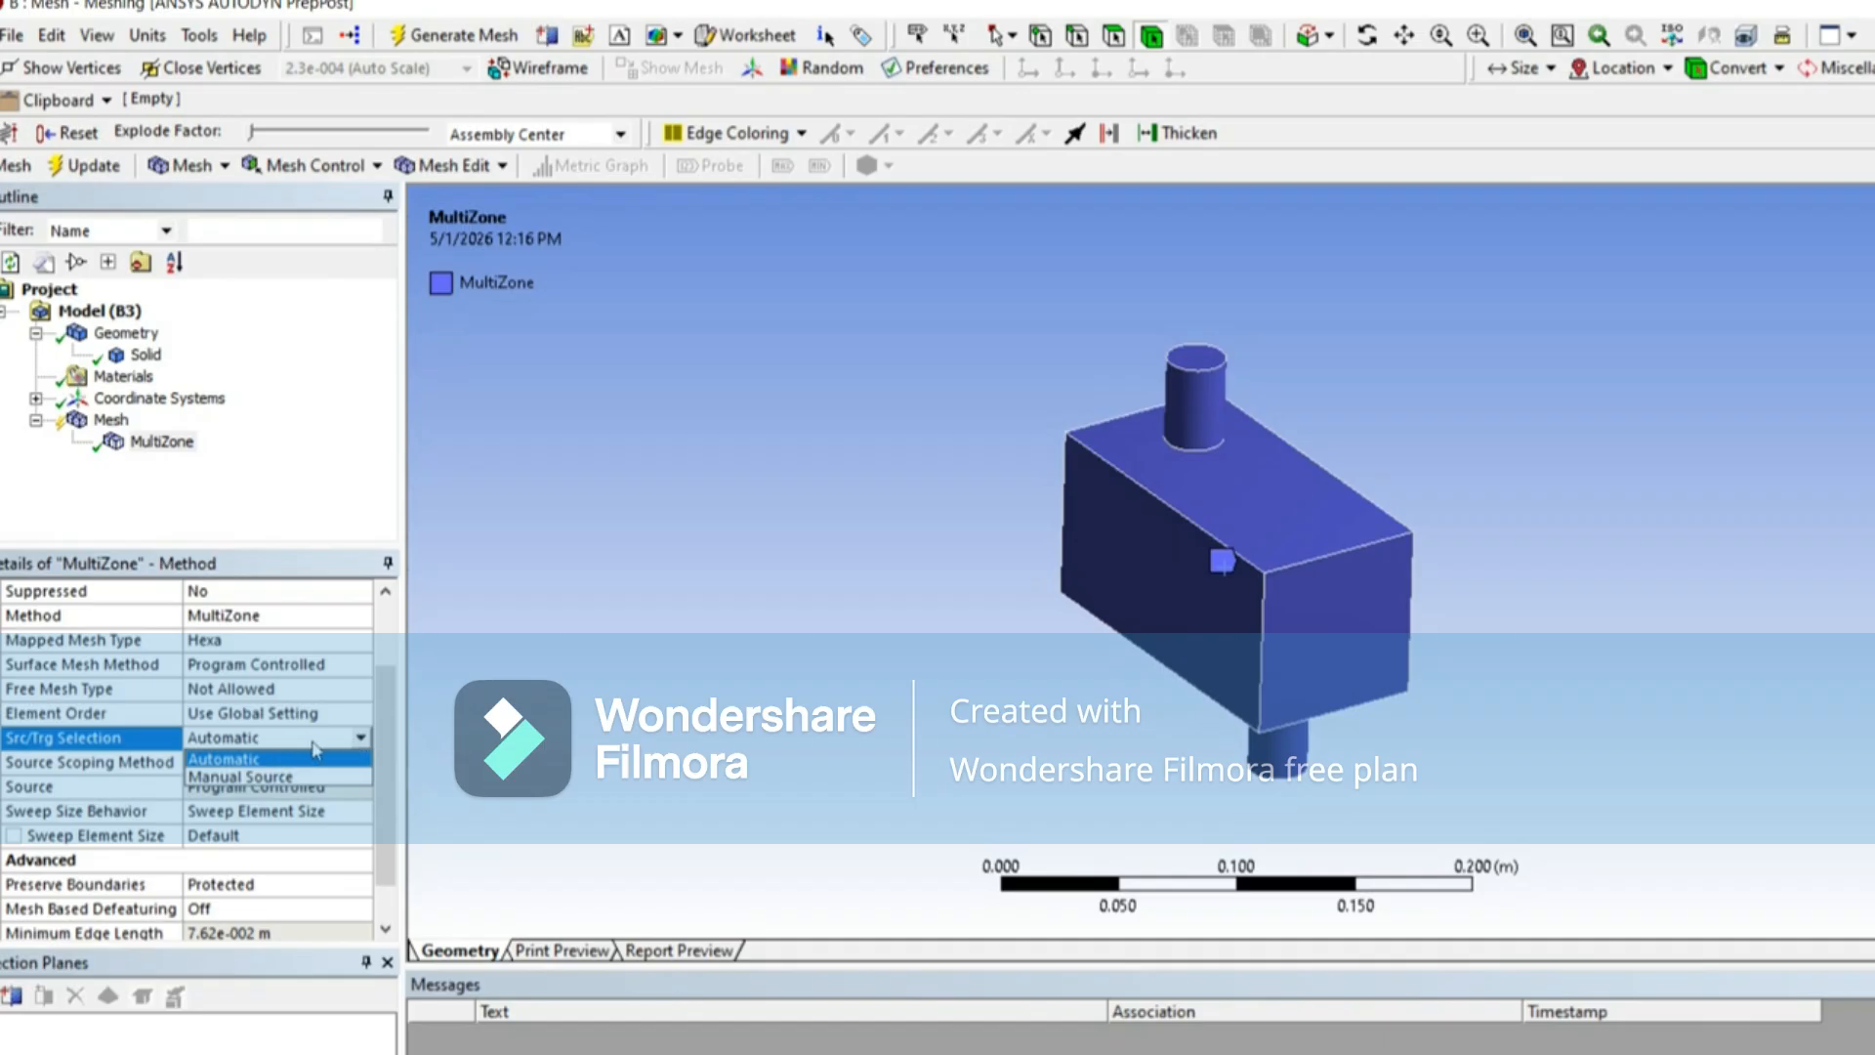
{"action": "left_click", "coordinate": [309, 777]}
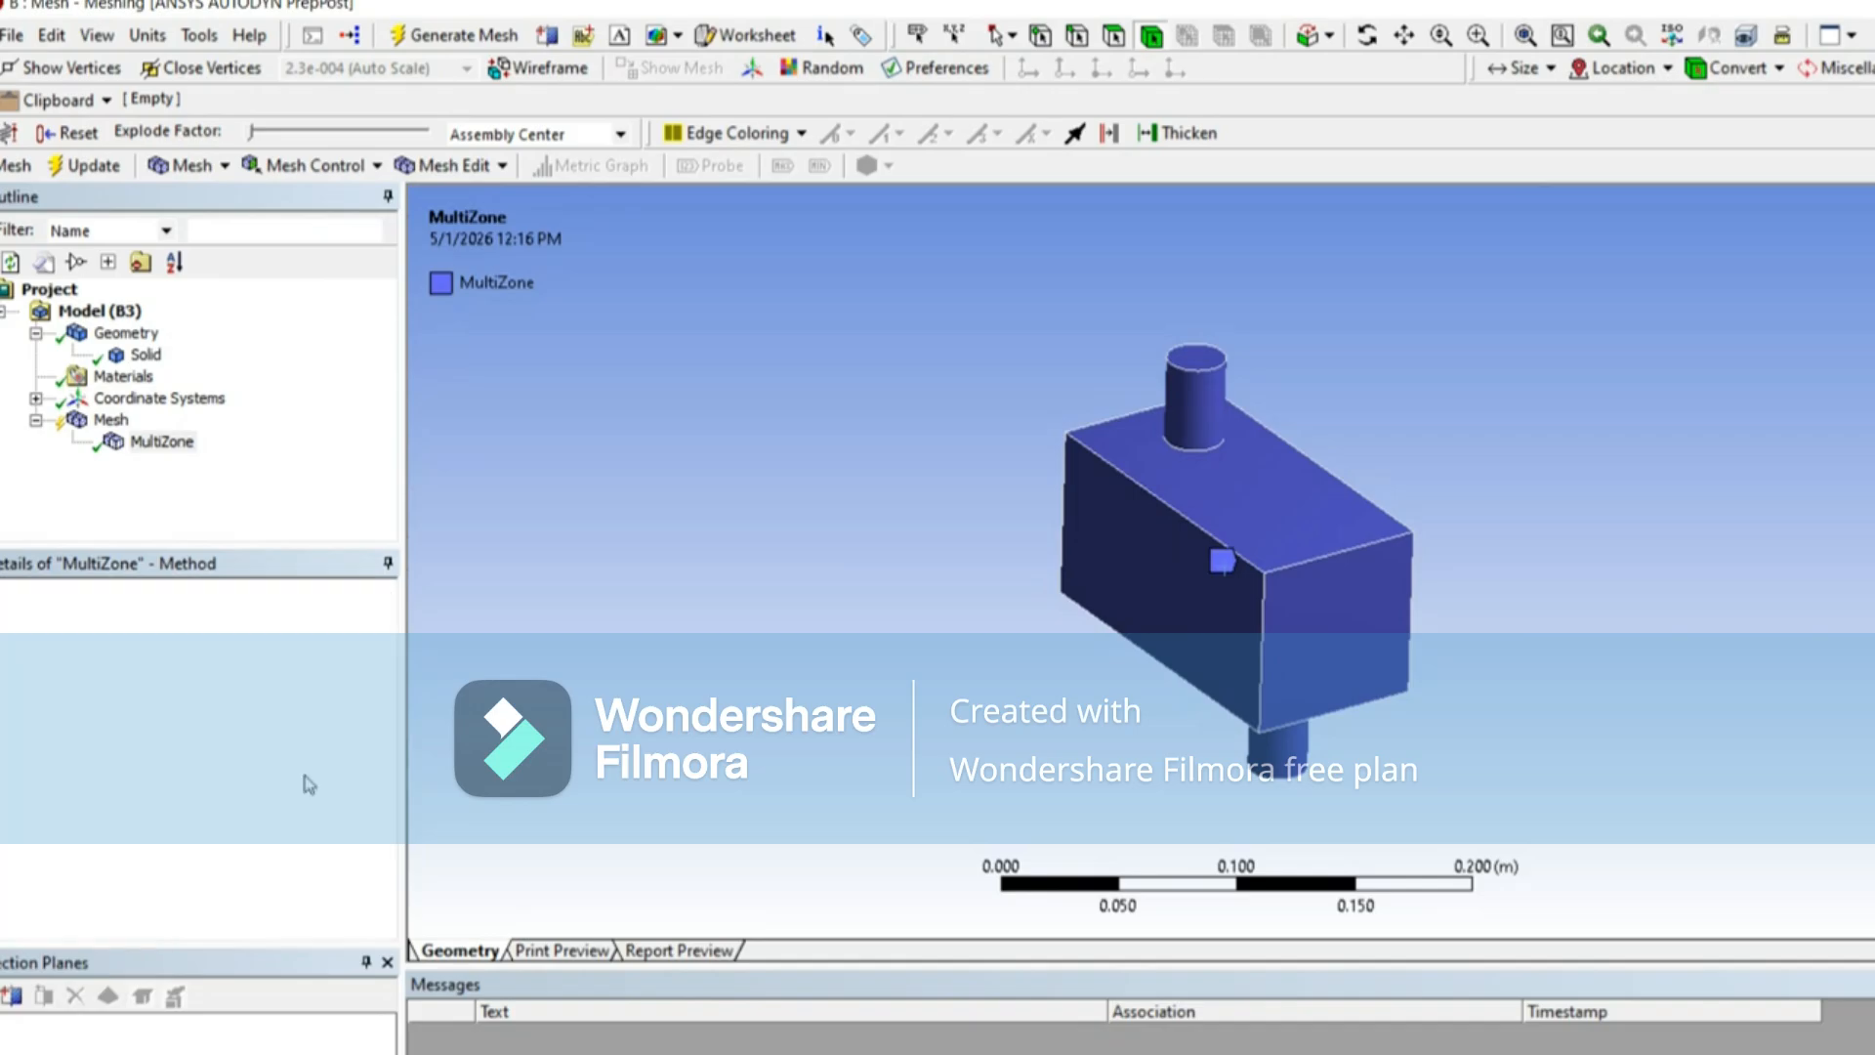
{"action": "mouse_move", "coordinate": [390, 768]}
{"action": "left_mouse_down"}
{"action": "mouse_move", "coordinate": [391, 859]}
{"action": "mouse_move", "coordinate": [391, 769]}
{"action": "left_mouse_up"}
{"action": "left_click_drag", "start_coordinate": [388, 847], "coordinate": [388, 861]}
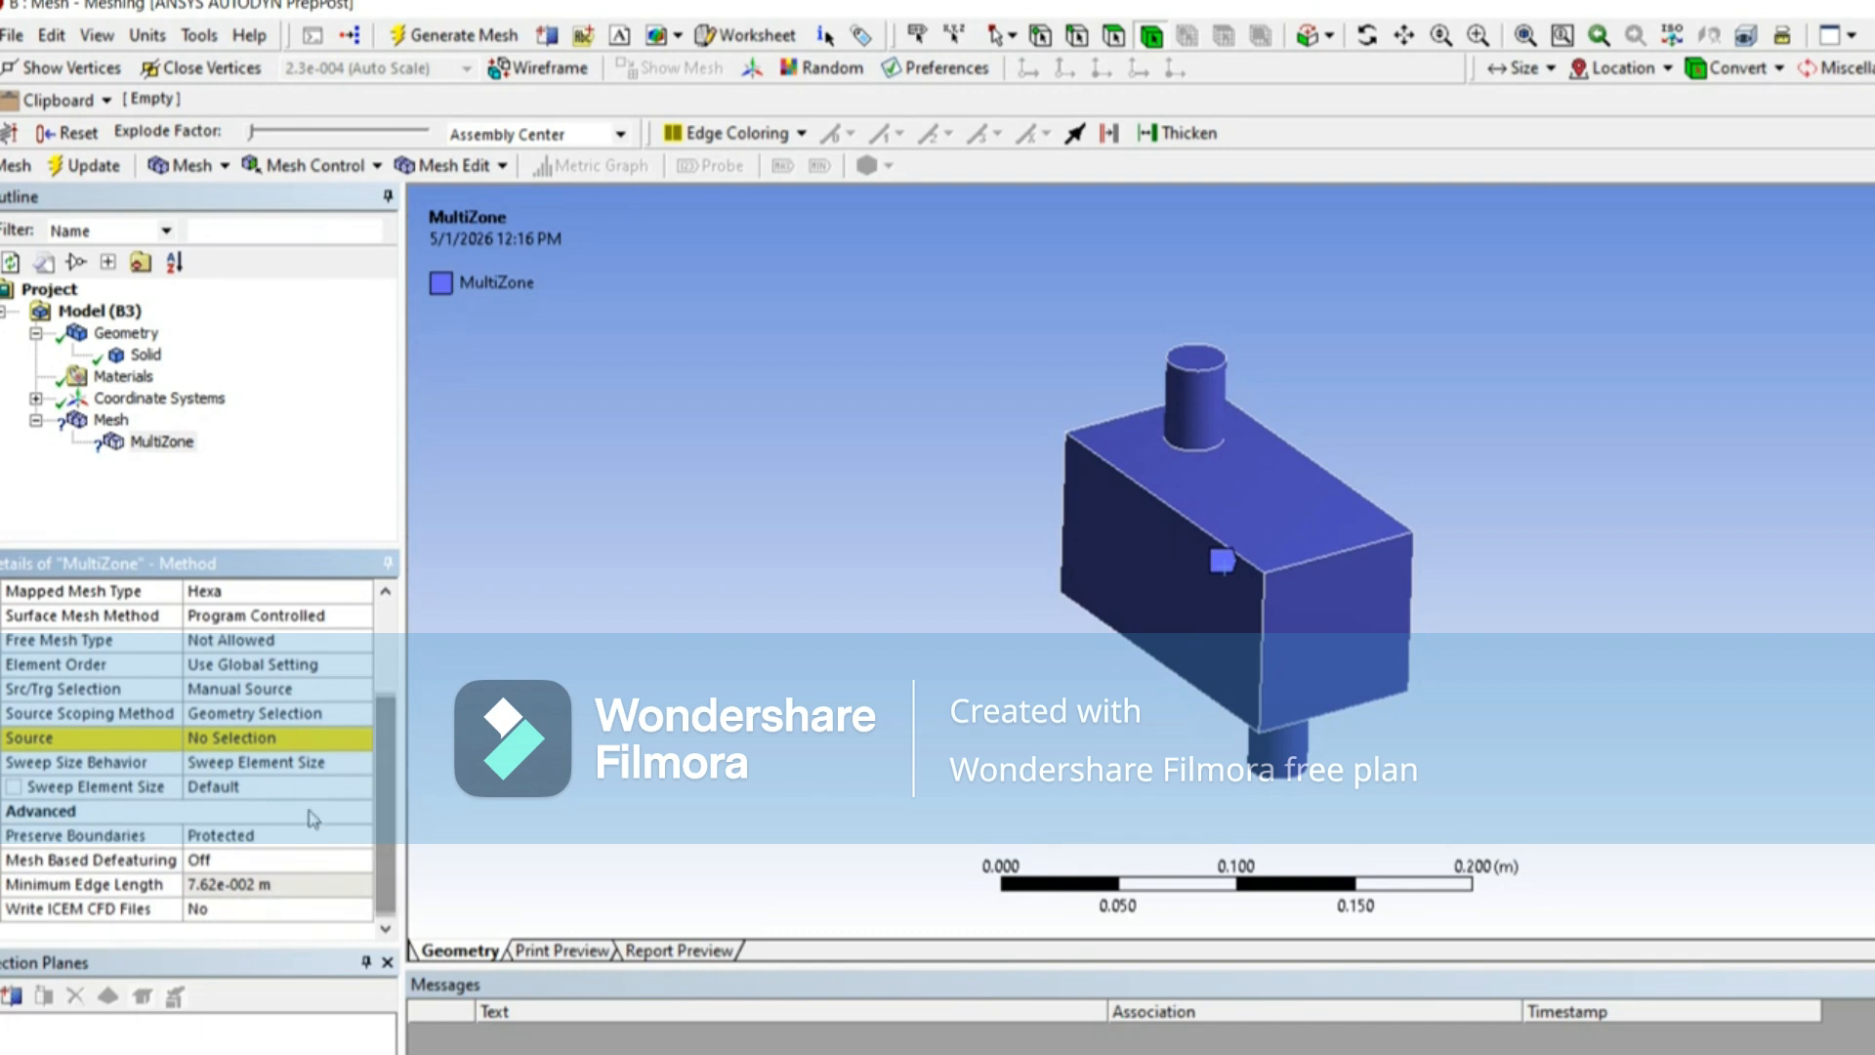
Step: Select the circular end faces of the upper and lower pipes for the MultiZone source
{"action": "left_click", "coordinate": [296, 741]}
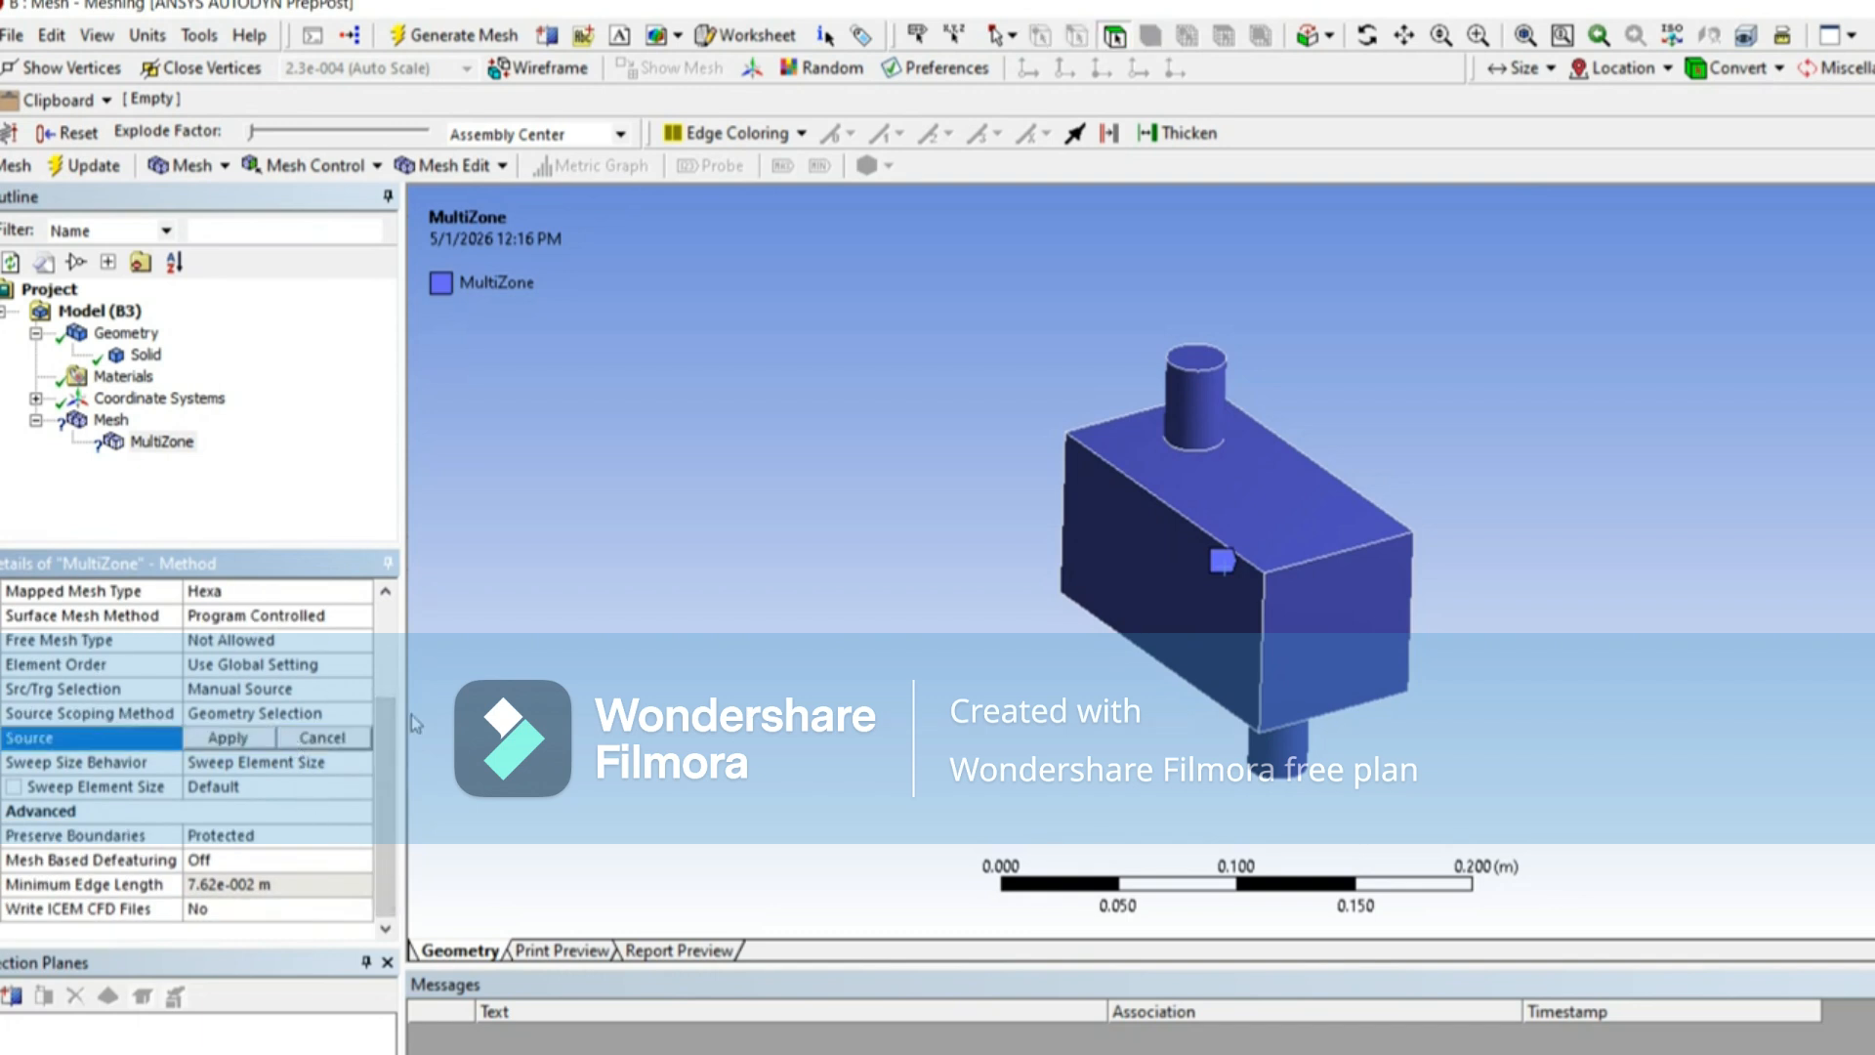
{"action": "left_click", "coordinate": [1201, 367]}
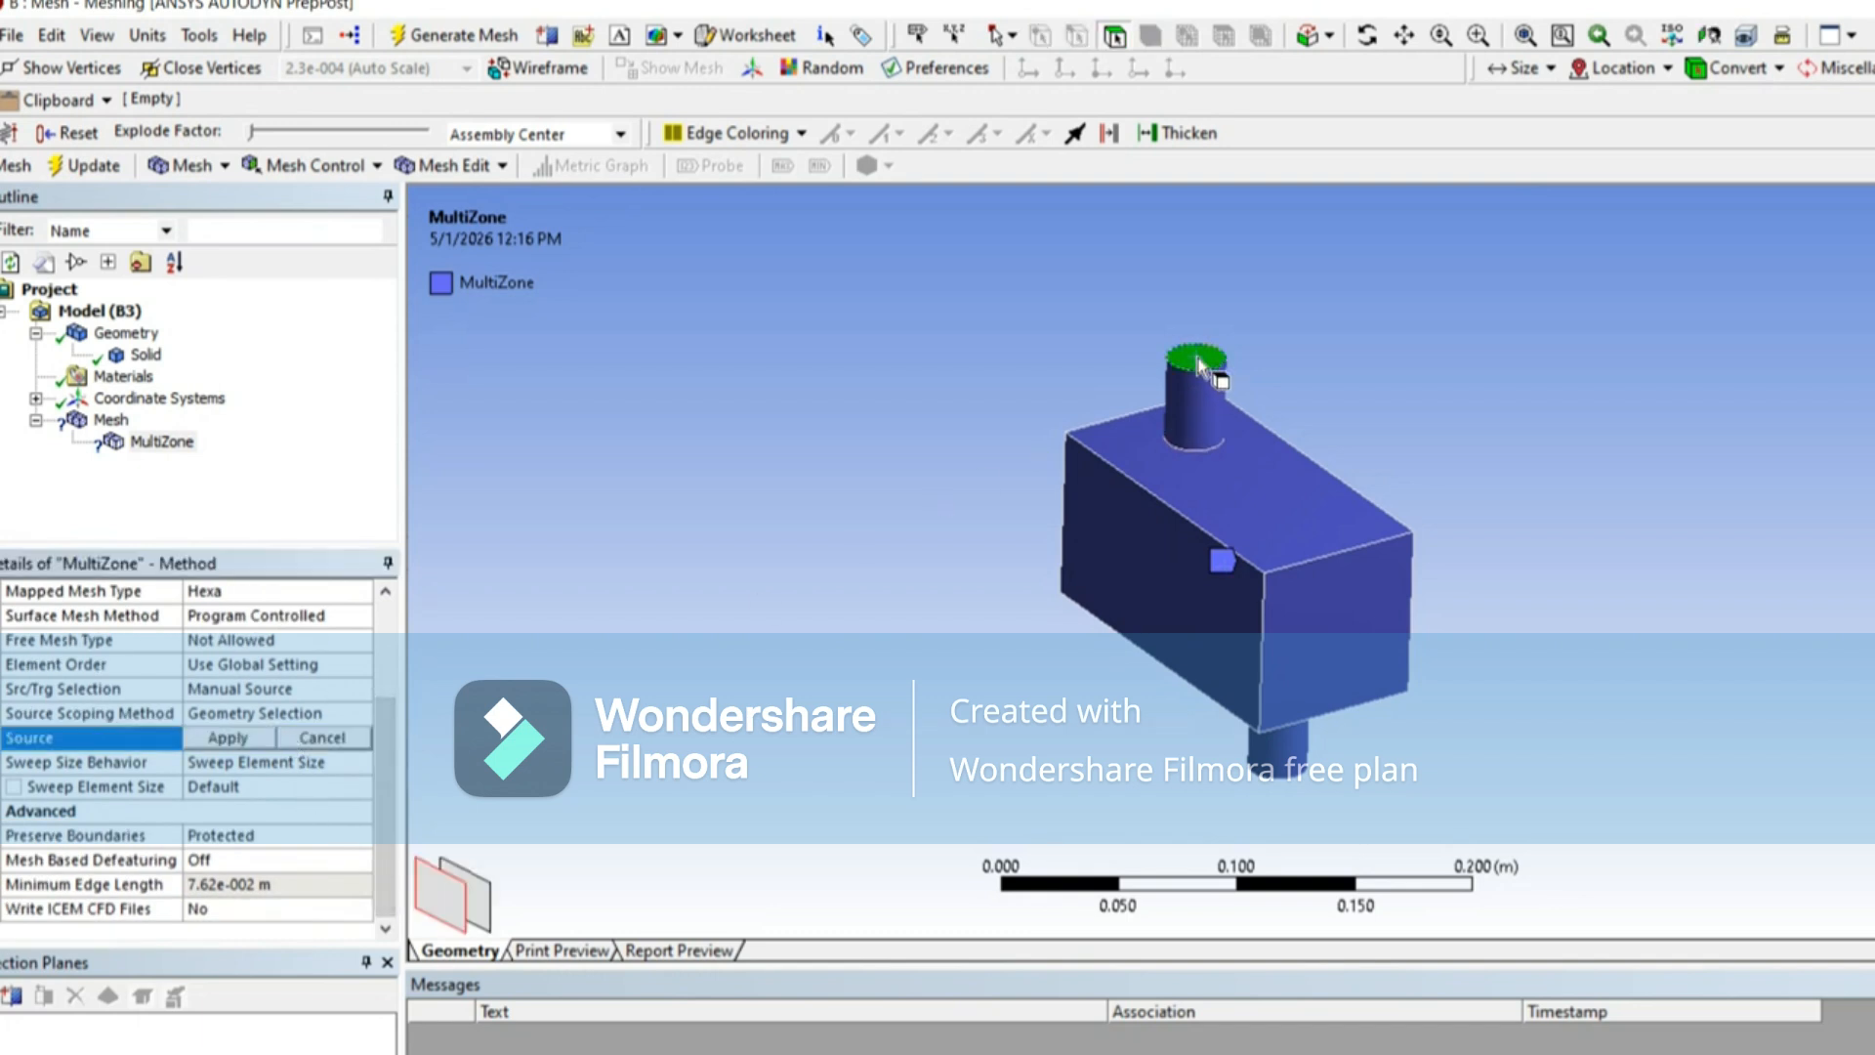
{"action": "middle_click_drag", "start_coordinate": [1162, 454], "coordinate": [1028, 463]}
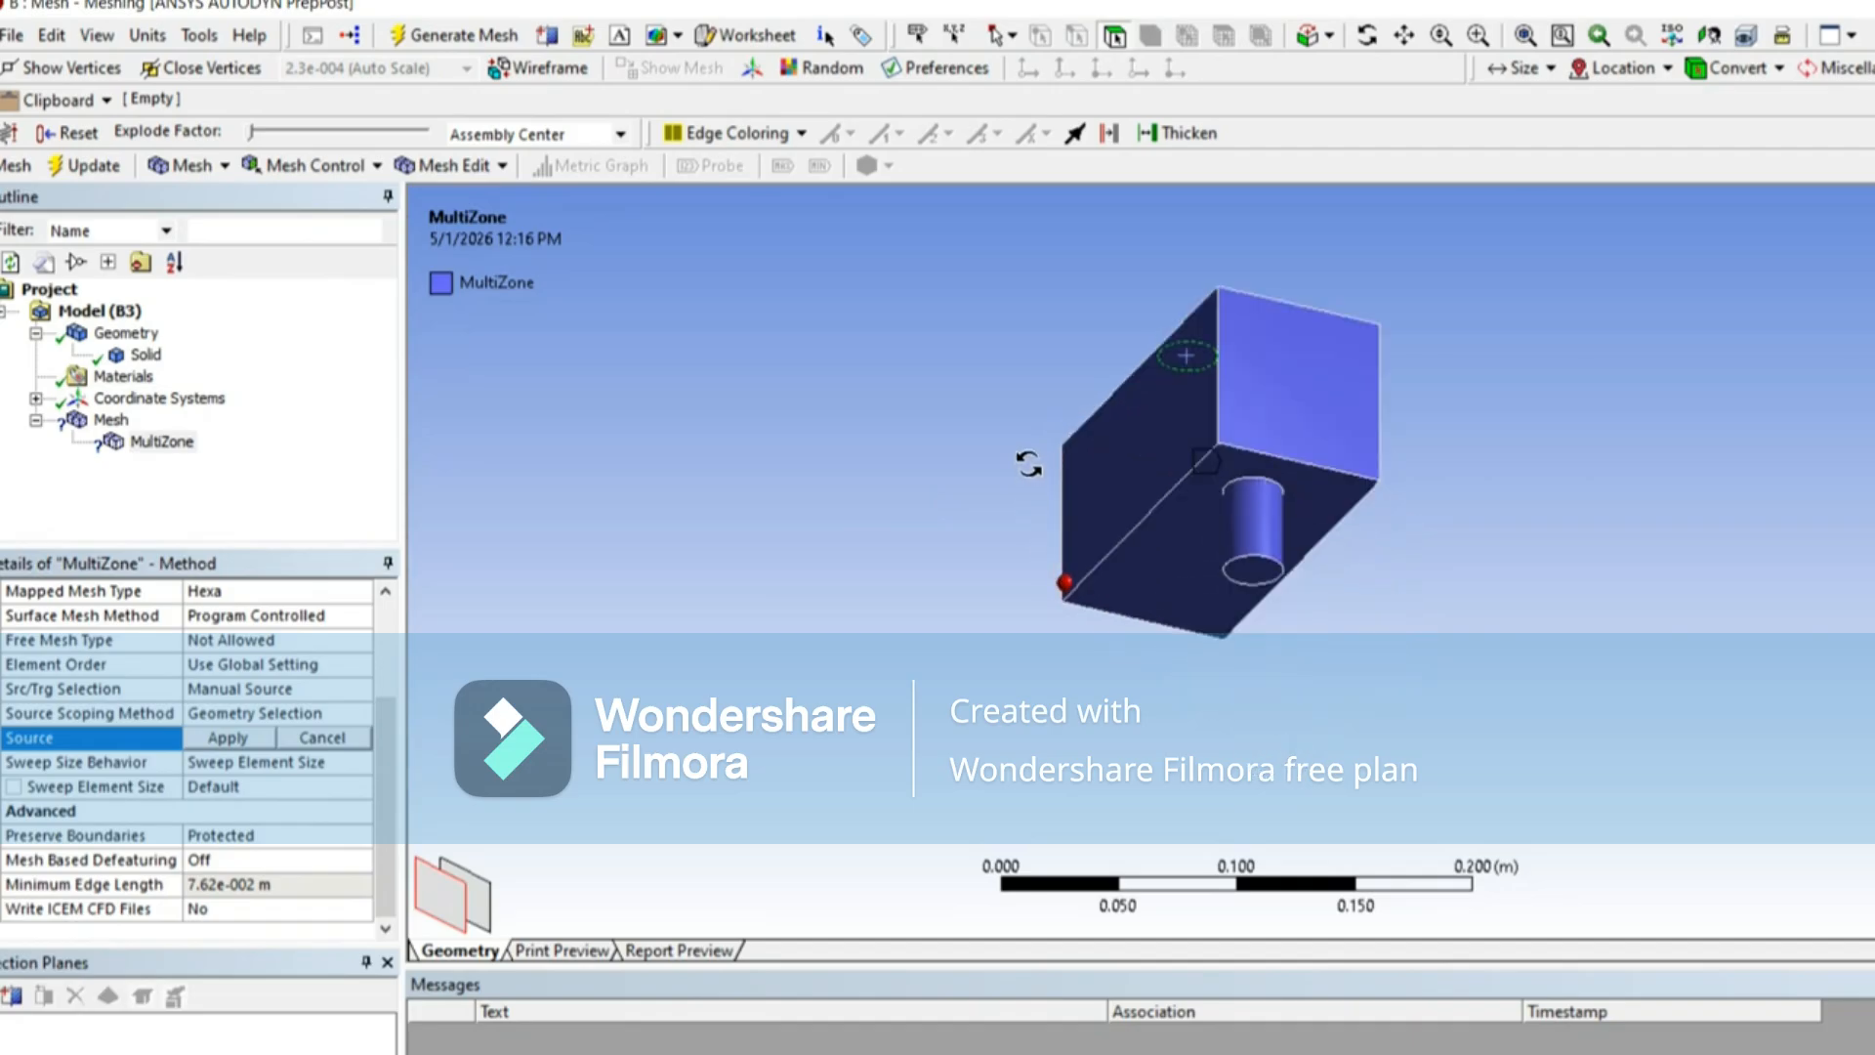
{"action": "left_click", "coordinate": [1262, 566]}
{"action": "middle_click_drag", "start_coordinate": [1089, 505], "coordinate": [1076, 586]}
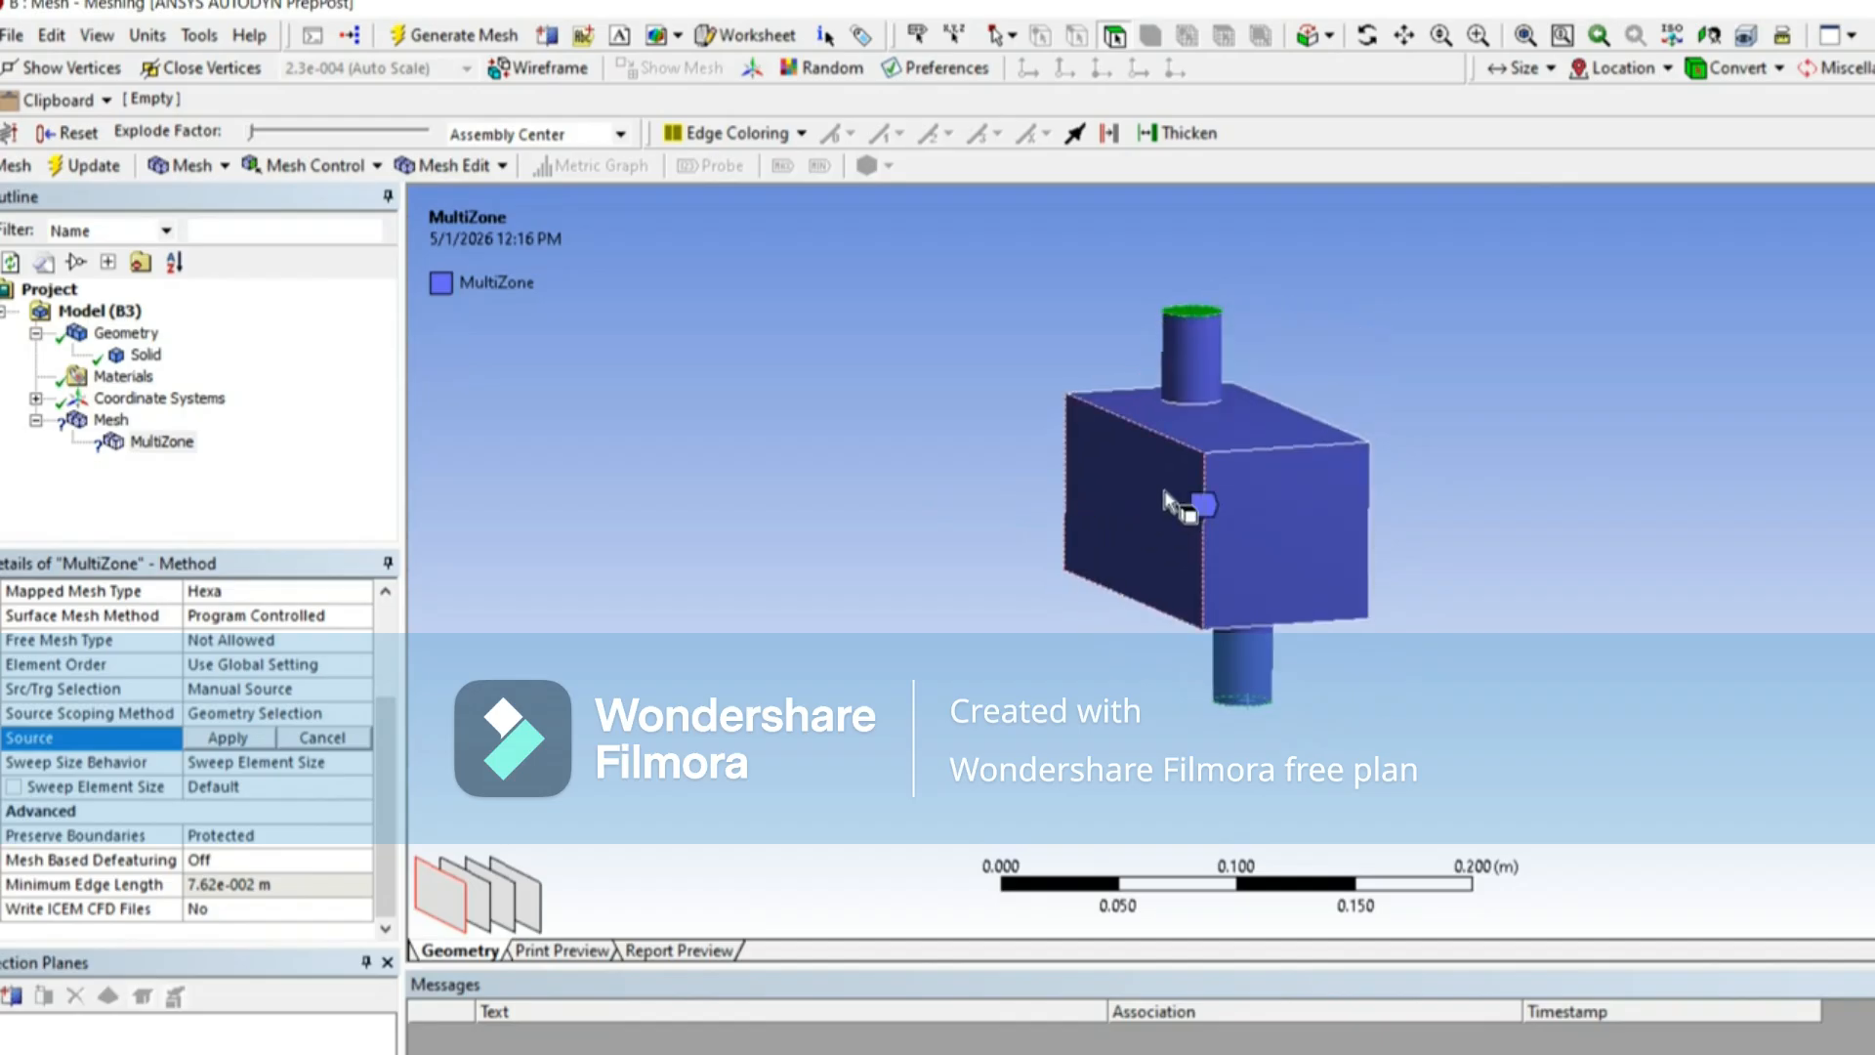
Step: Add three box faces, including the top and a long side, to the source selection and apply all 5 faces
{"action": "middle_click_drag", "start_coordinate": [1165, 500], "coordinate": [1177, 451]}
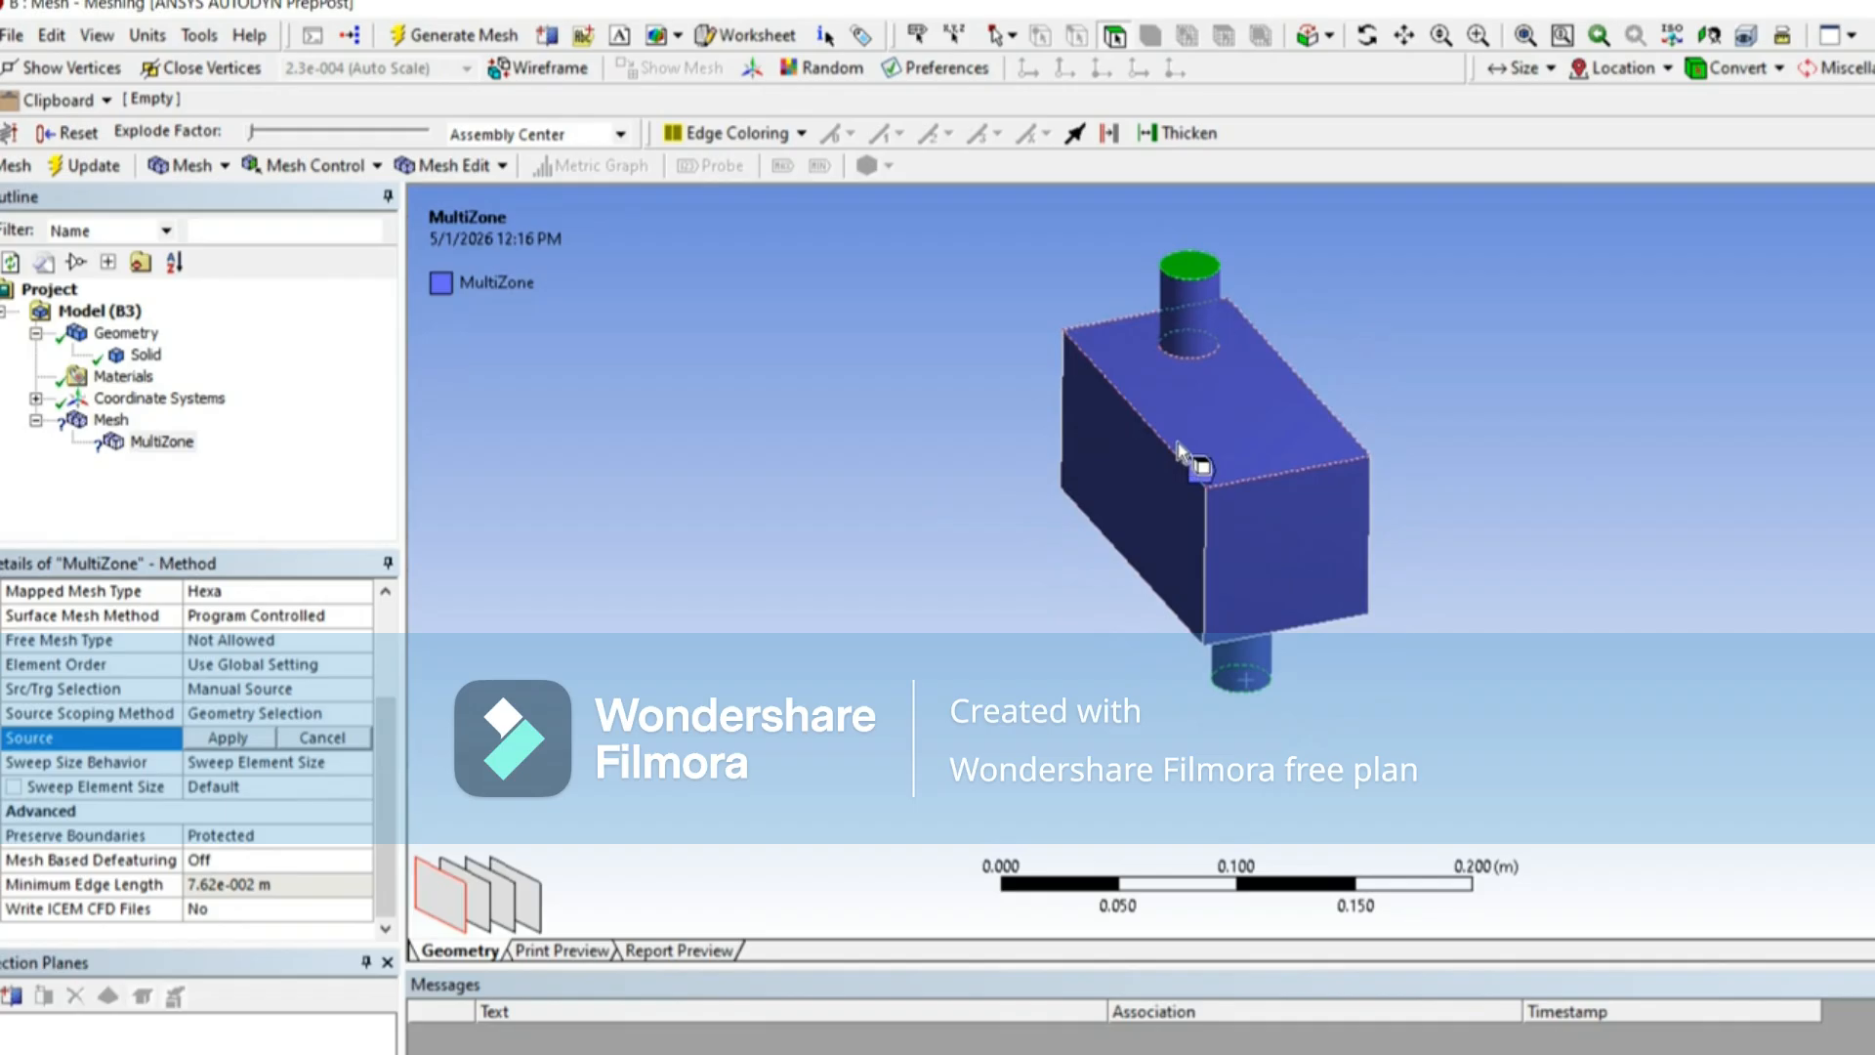
{"action": "middle_click_drag", "start_coordinate": [1209, 597], "coordinate": [1078, 640]}
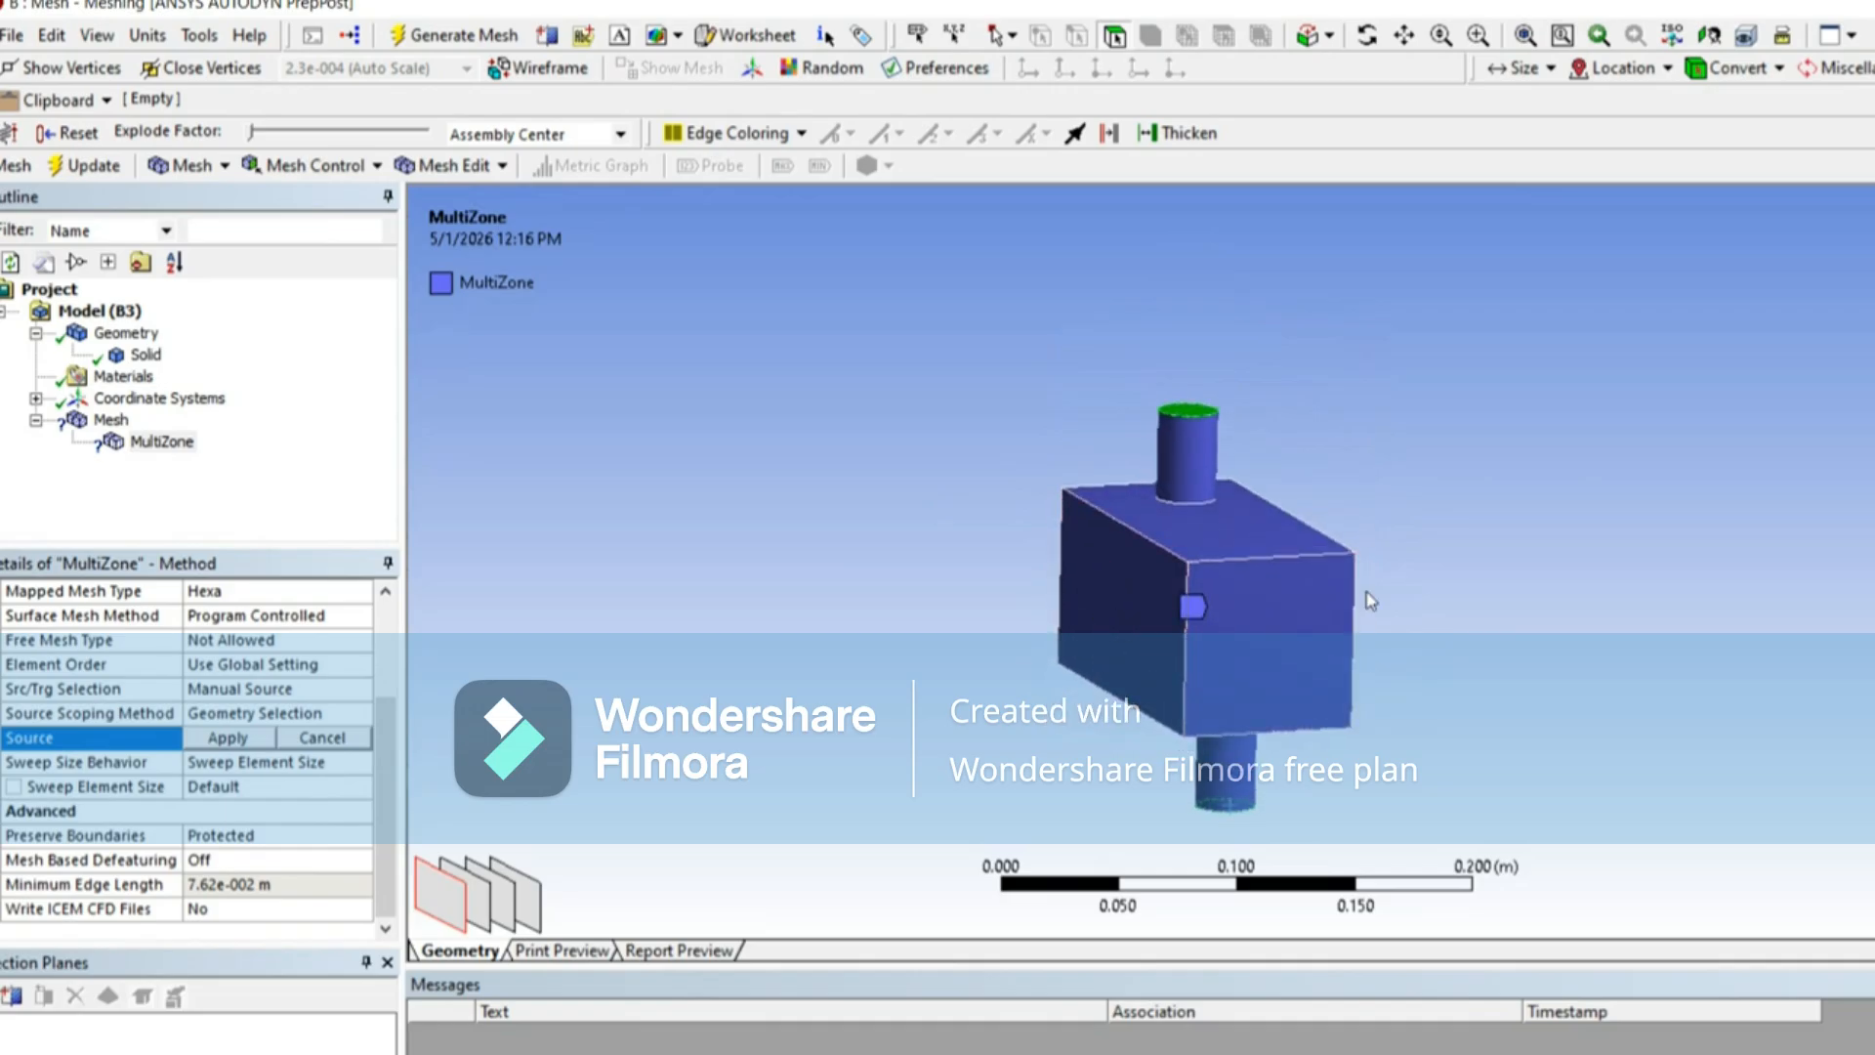
{"action": "middle_click_drag", "start_coordinate": [1297, 626], "coordinate": [1562, 675]}
{"action": "middle_click_drag", "start_coordinate": [1086, 705], "coordinate": [688, 657]}
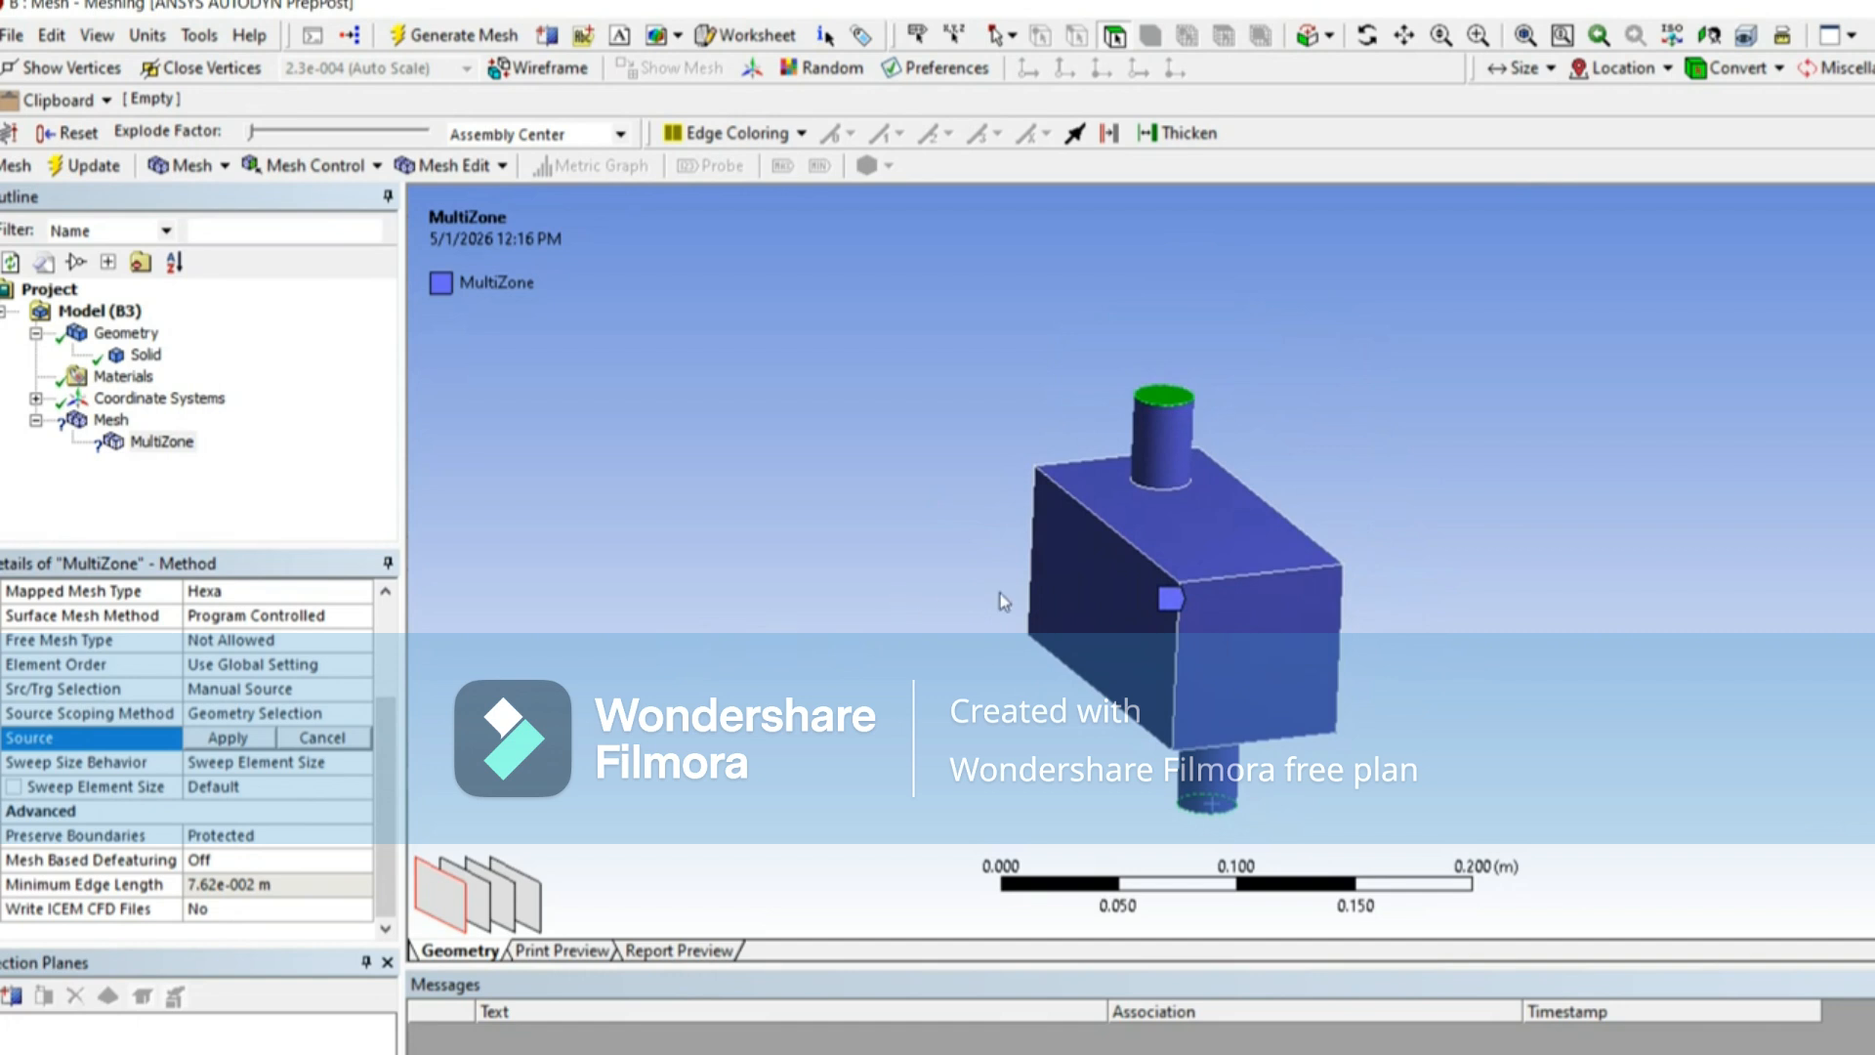
{"action": "left_click", "coordinate": [1081, 591]}
{"action": "left_click", "coordinate": [1196, 655], "text": "ctrl"}
{"action": "middle_click_drag", "start_coordinate": [1196, 654], "coordinate": [1218, 610]}
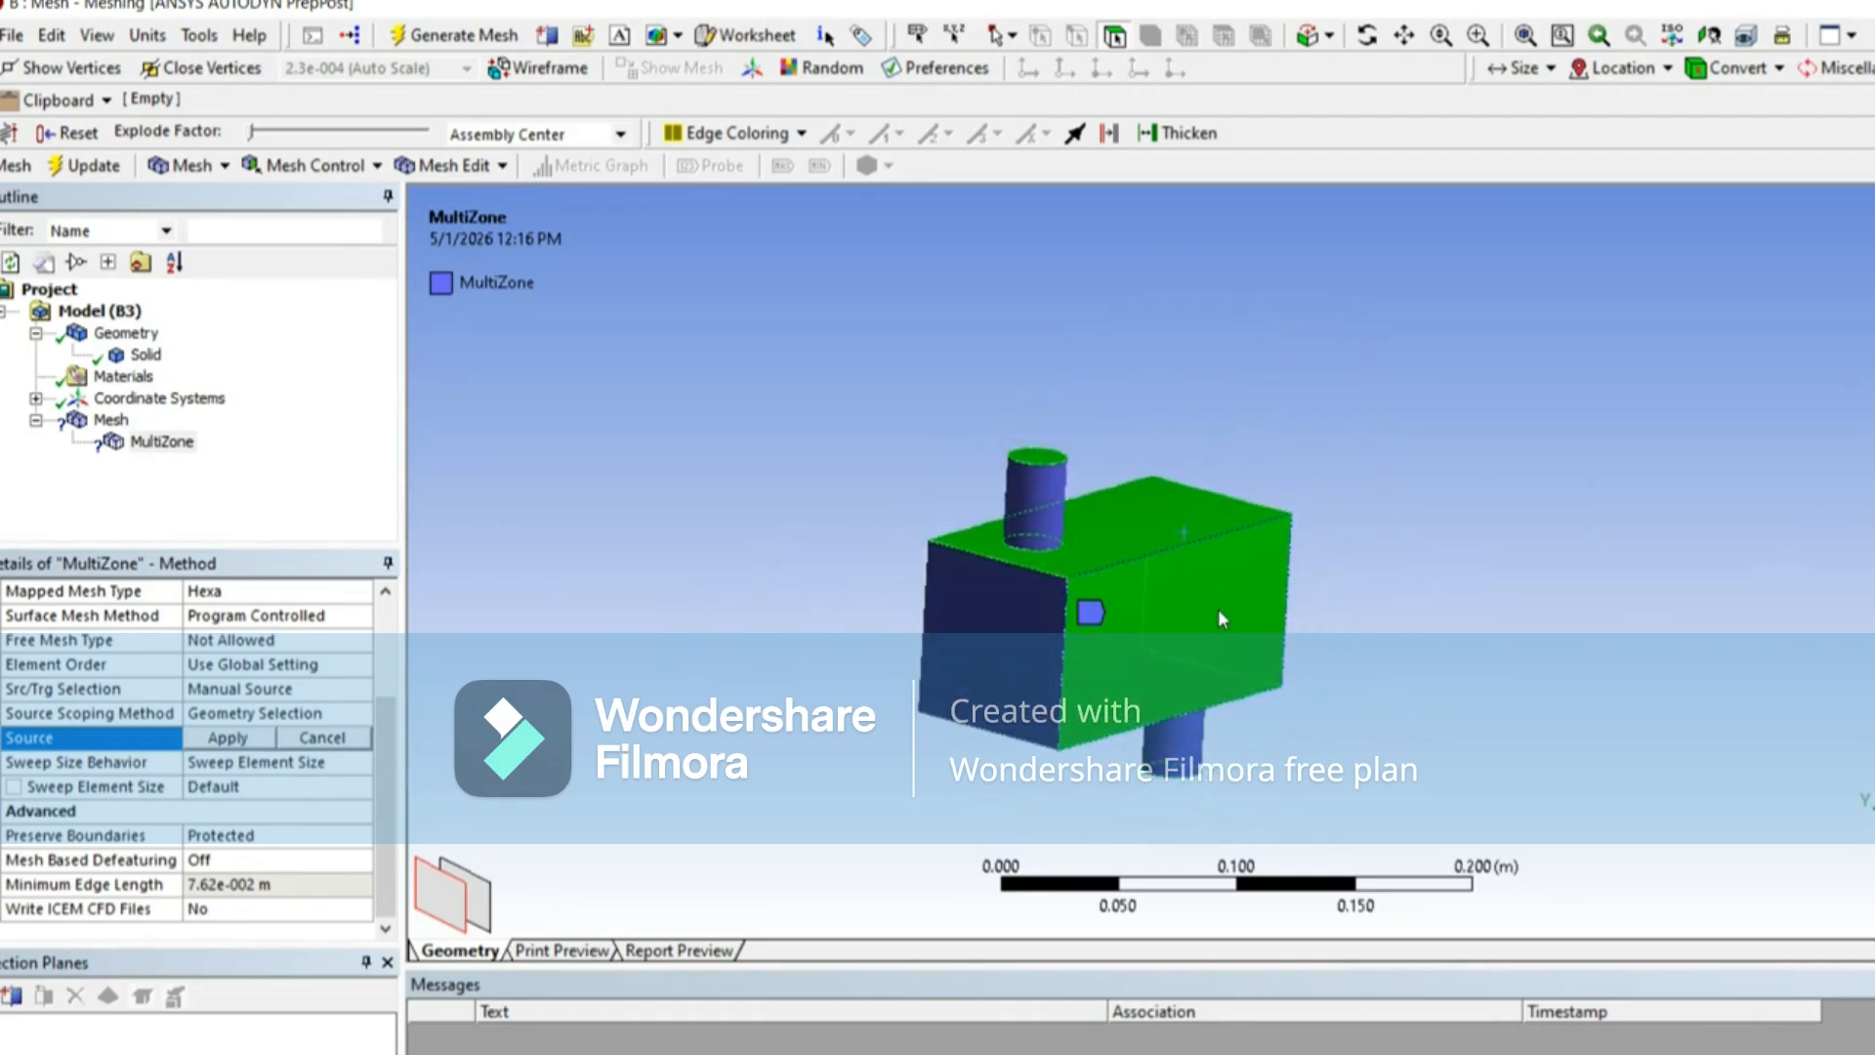
{"action": "left_click", "coordinate": [244, 743]}
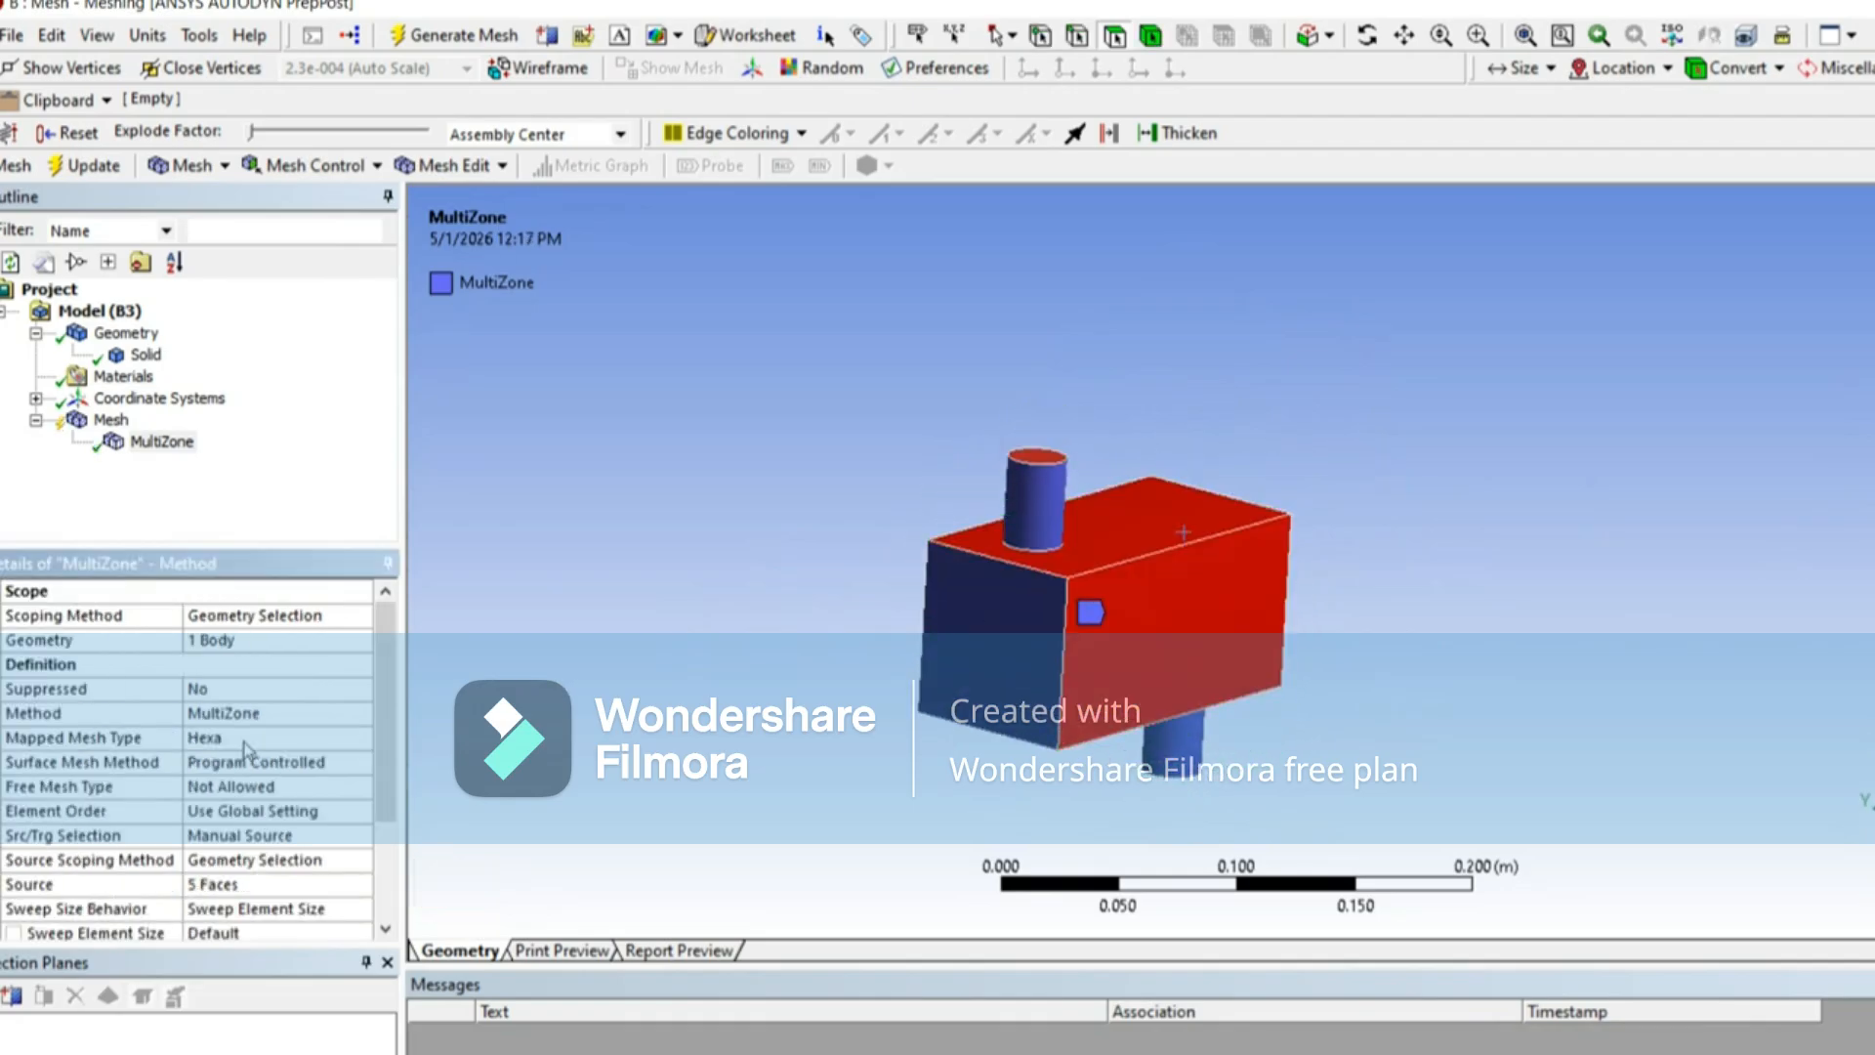
Step: Open the MultiZone method's Sweep Size Behavior setting for editing
{"action": "left_click_drag", "start_coordinate": [391, 639], "coordinate": [390, 739]}
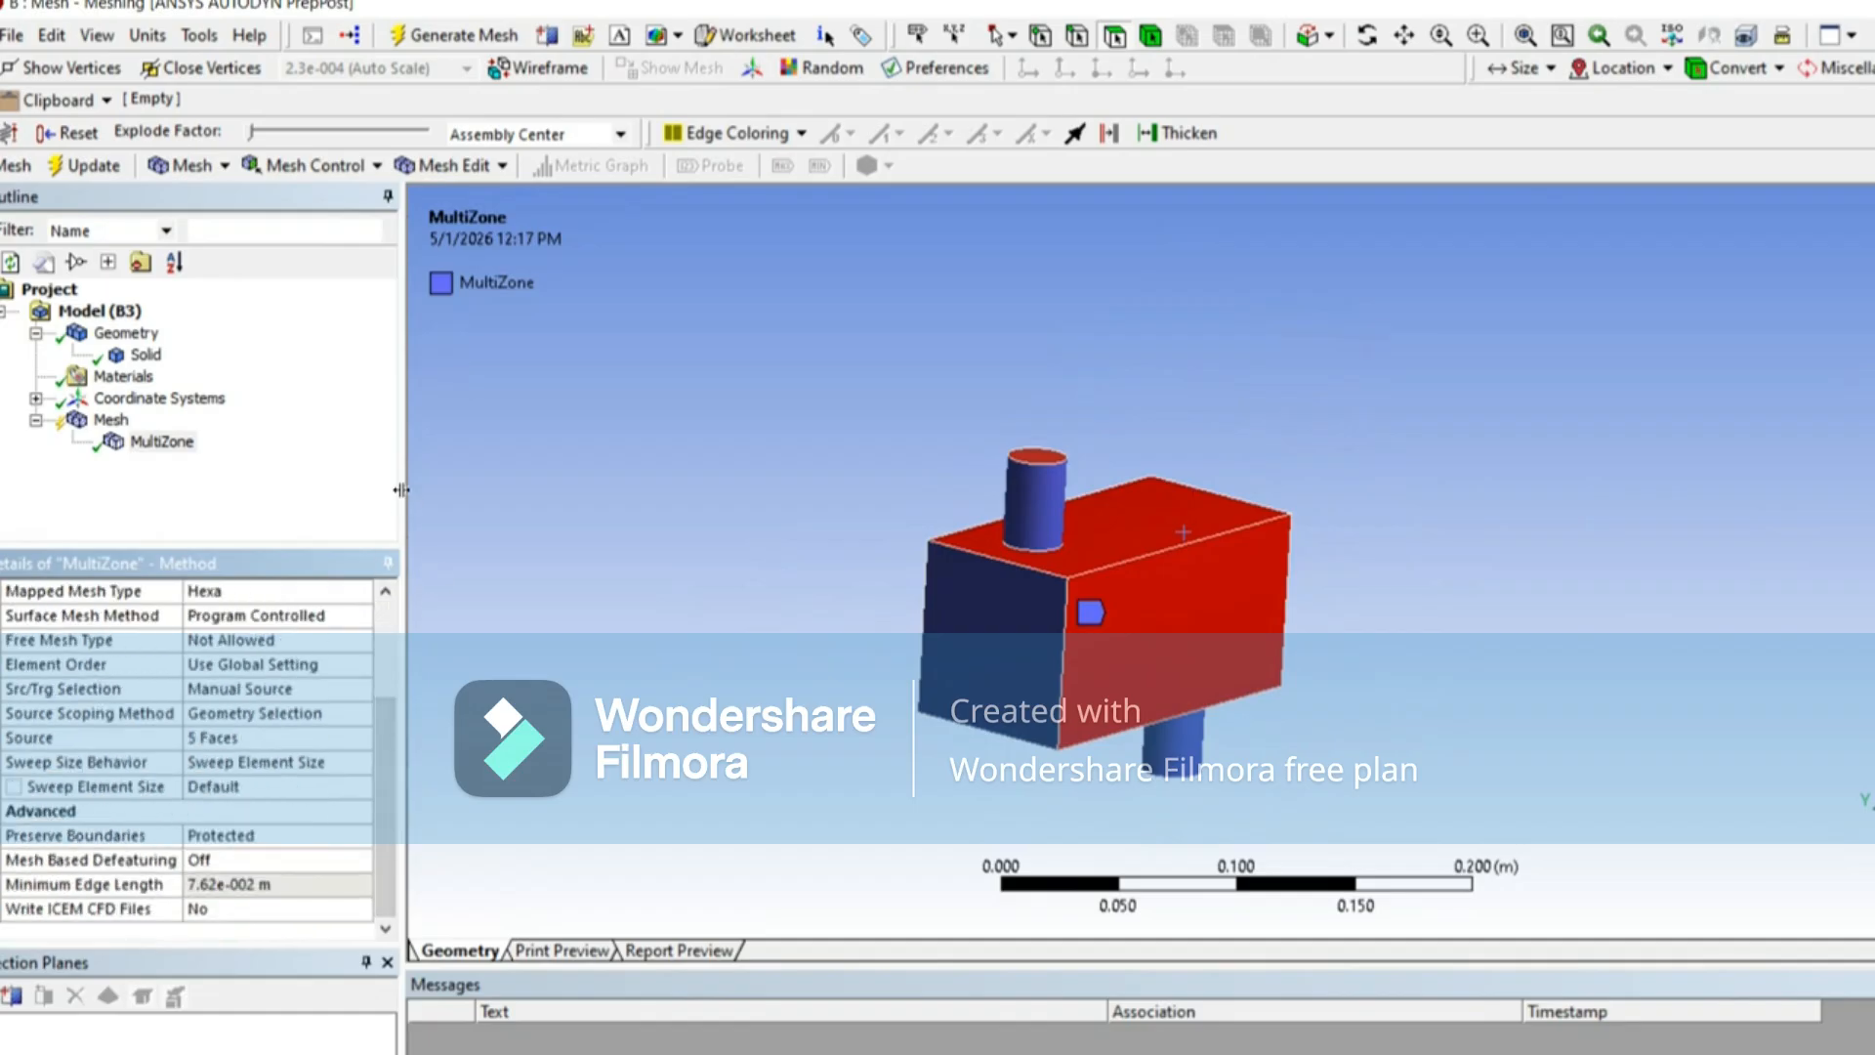
{"action": "left_click_drag", "start_coordinate": [420, 497], "coordinate": [439, 500]}
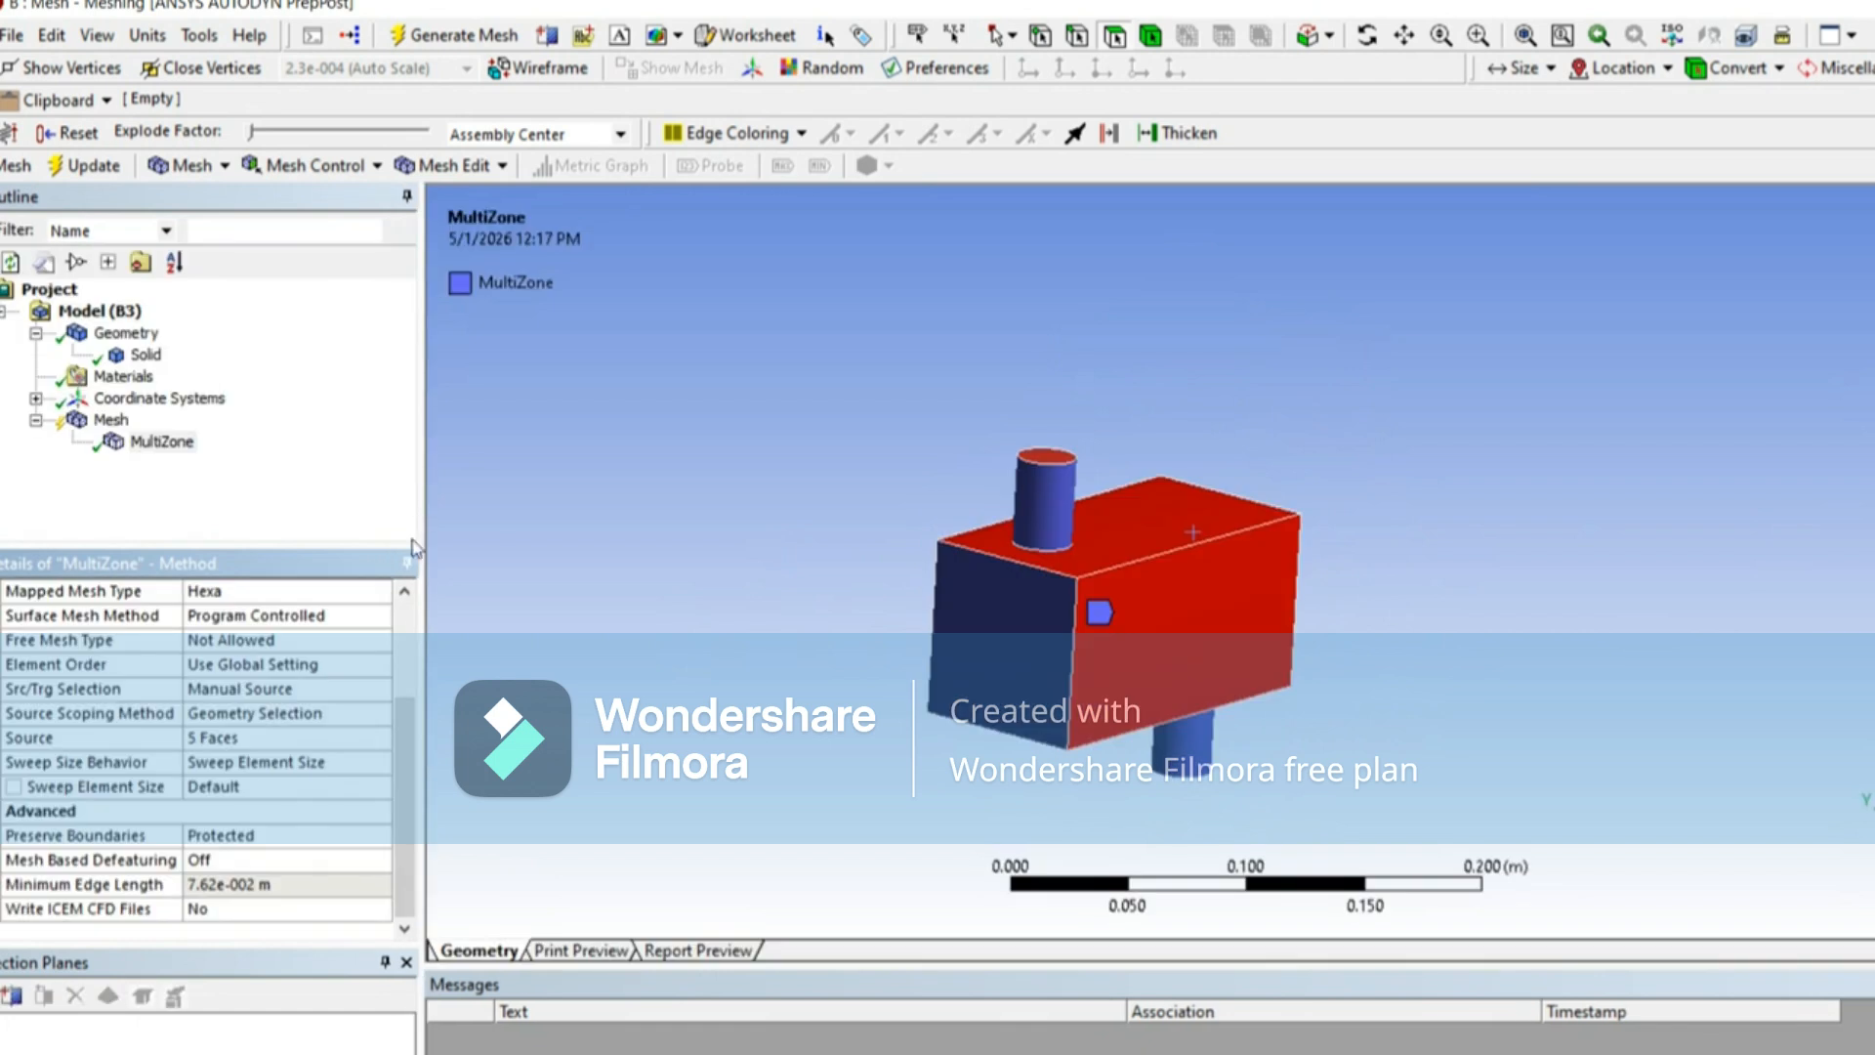
{"action": "left_click", "coordinate": [323, 762]}
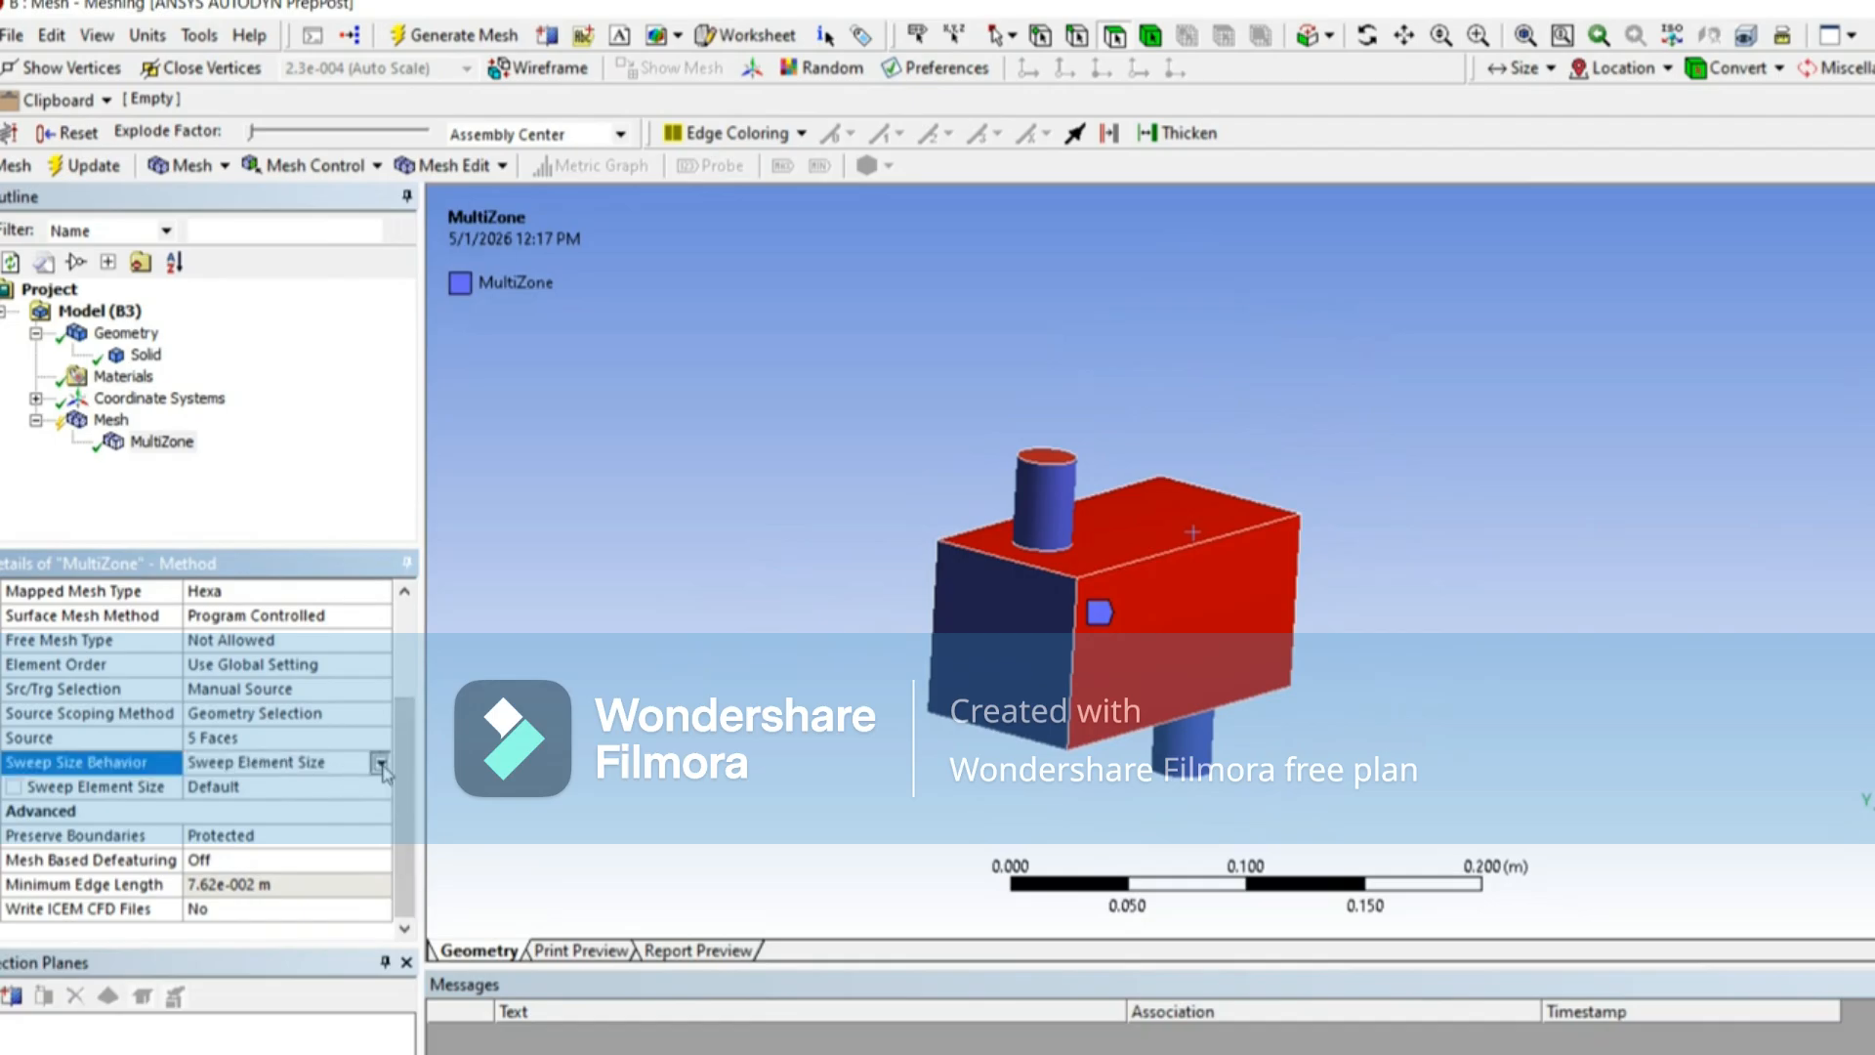
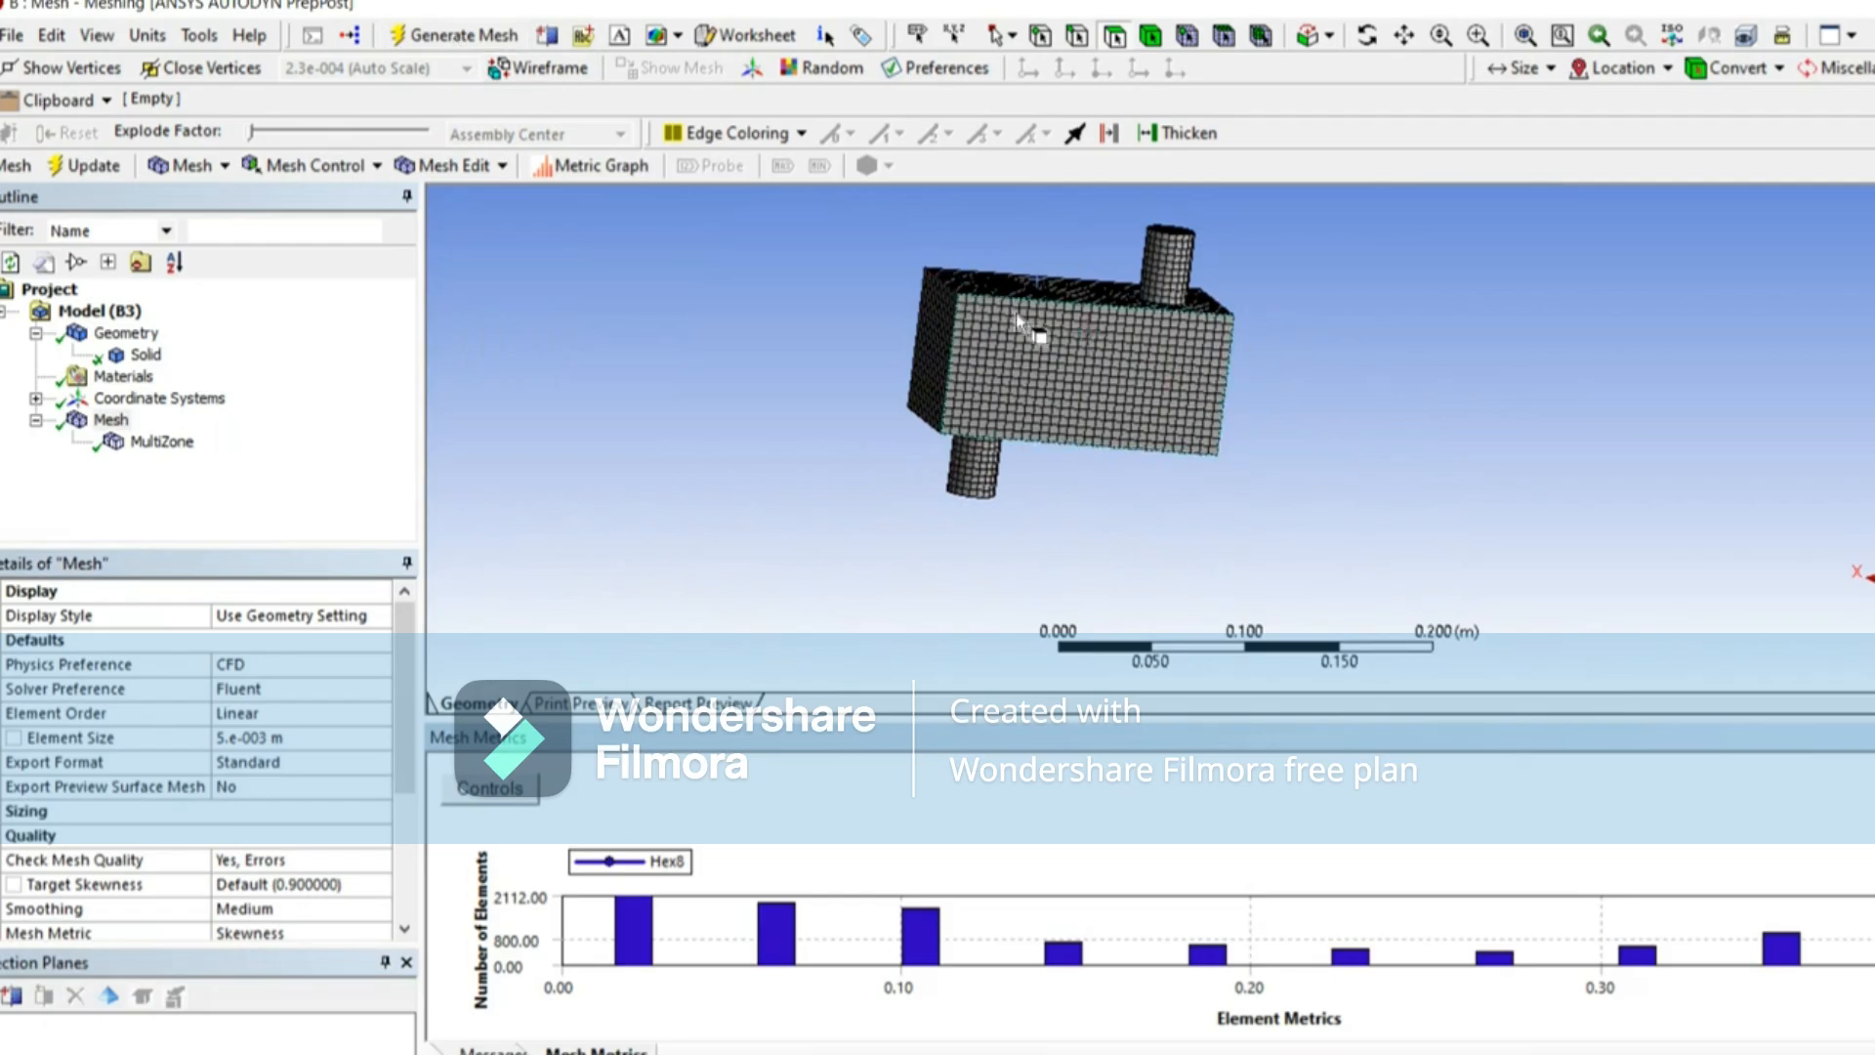
Step: Examine the hexahedral mesh on the box faces and around both pipes from several angles and distances
{"action": "scroll", "coordinate": [947, 349], "scroll_direction": "down", "scroll_amount": 5}
{"action": "scroll", "coordinate": [900, 430], "scroll_direction": "up", "scroll_amount": 4}
{"action": "middle_click_drag", "start_coordinate": [900, 436], "coordinate": [992, 492]}
{"action": "scroll", "coordinate": [989, 484], "scroll_direction": "up", "scroll_amount": 5}
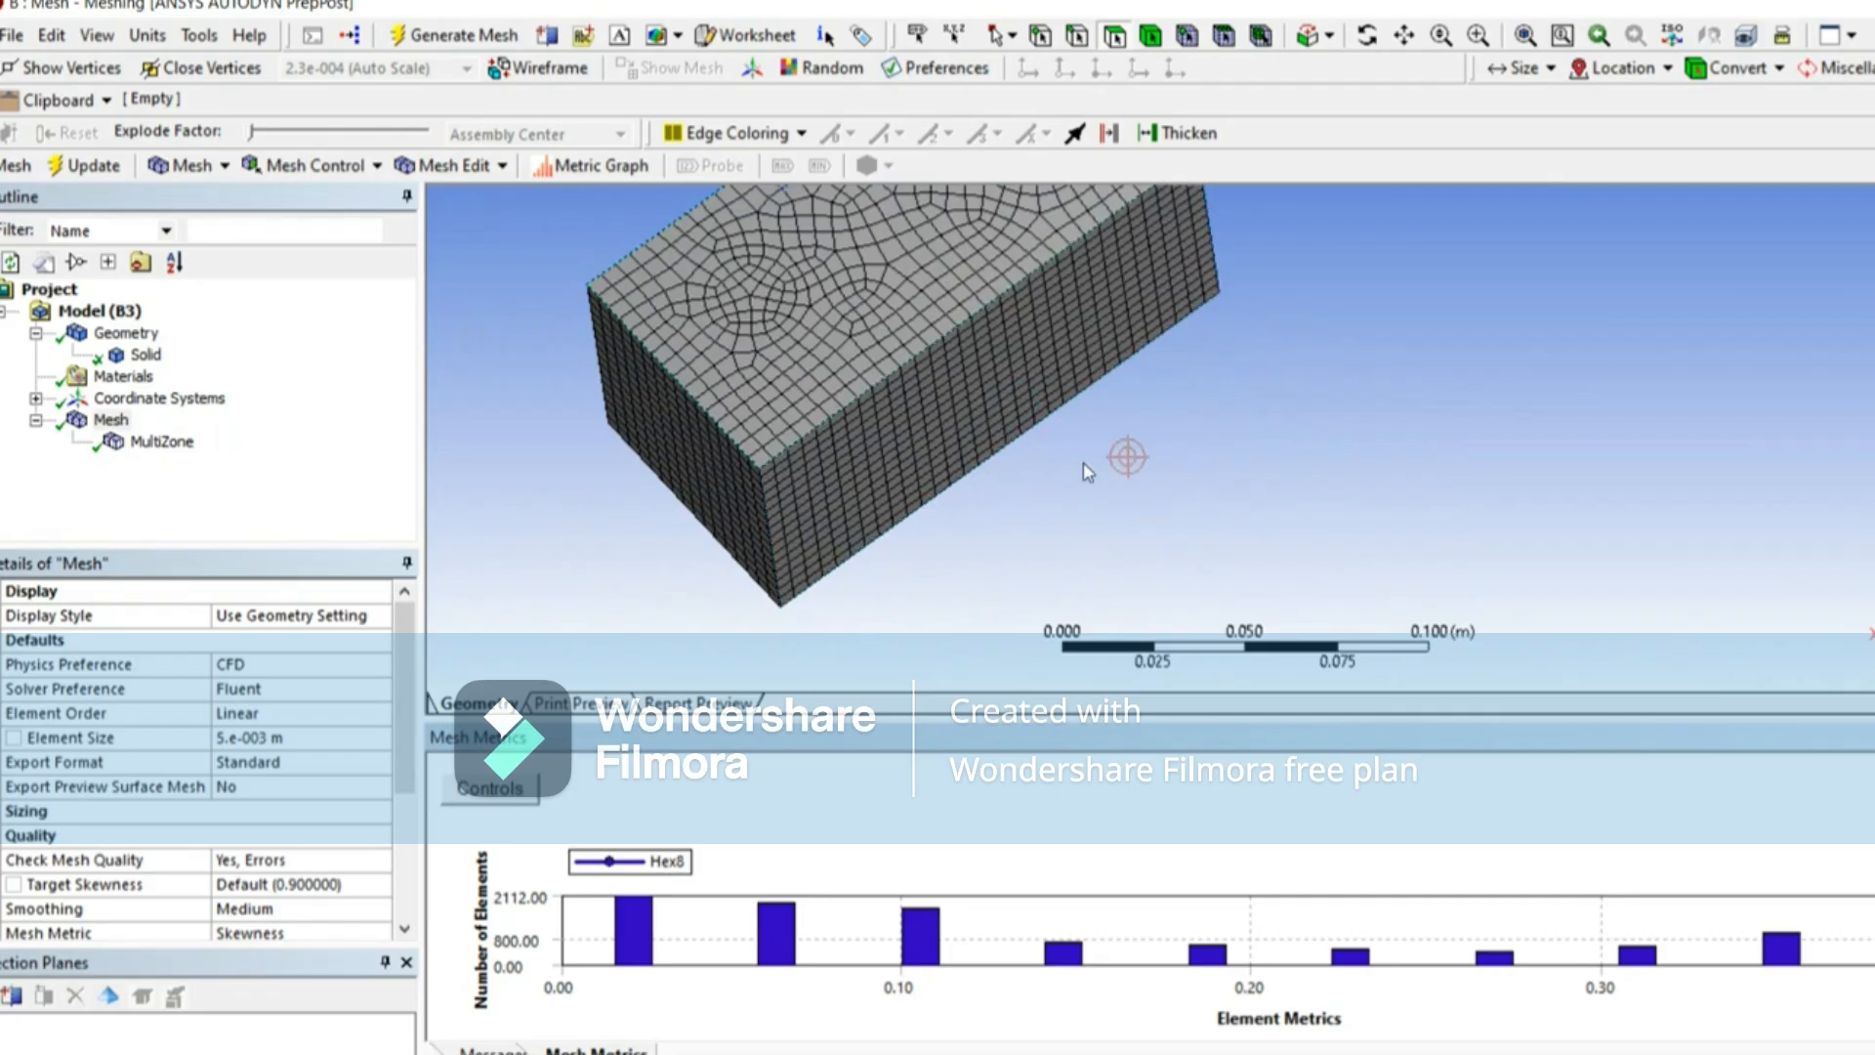
{"action": "scroll", "coordinate": [1059, 427], "scroll_direction": "down", "scroll_amount": 5}
{"action": "scroll", "coordinate": [1156, 342], "scroll_direction": "up", "scroll_amount": 5}
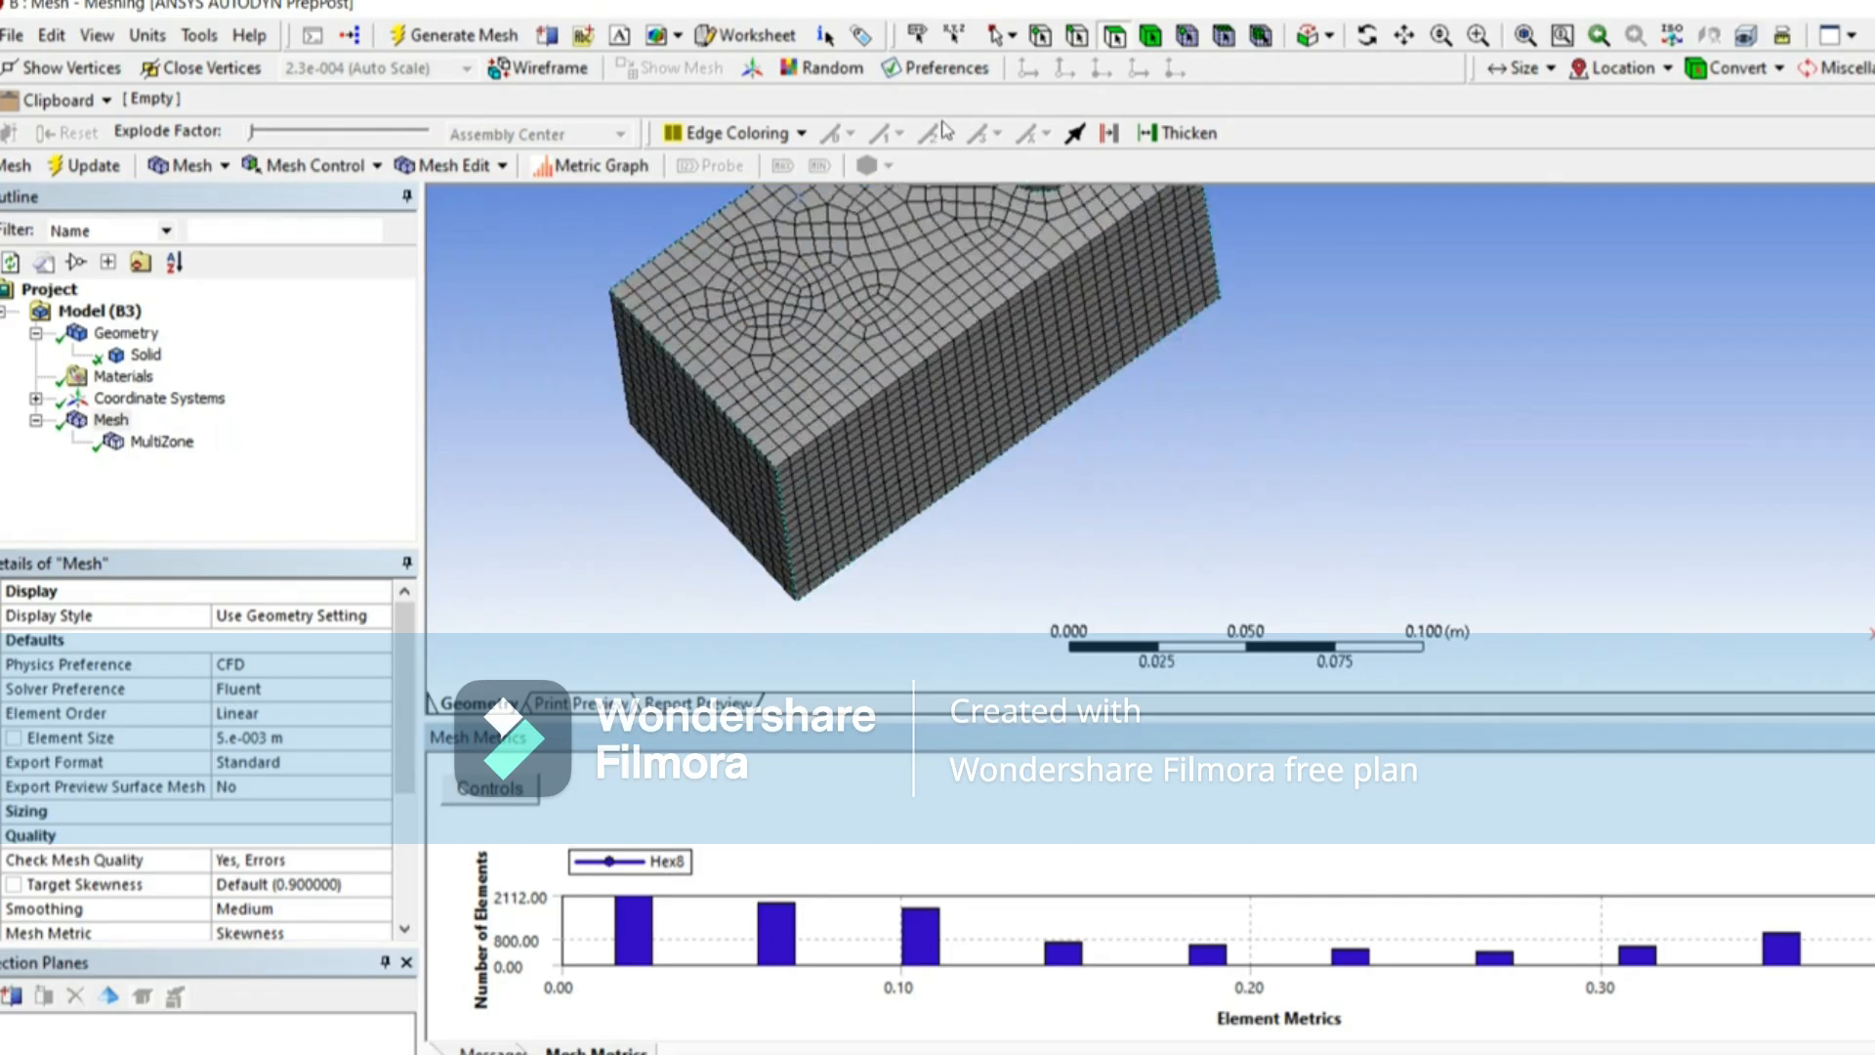
{"action": "left_click", "coordinate": [1404, 36]}
{"action": "left_click_drag", "start_coordinate": [1169, 466], "coordinate": [1143, 608]}
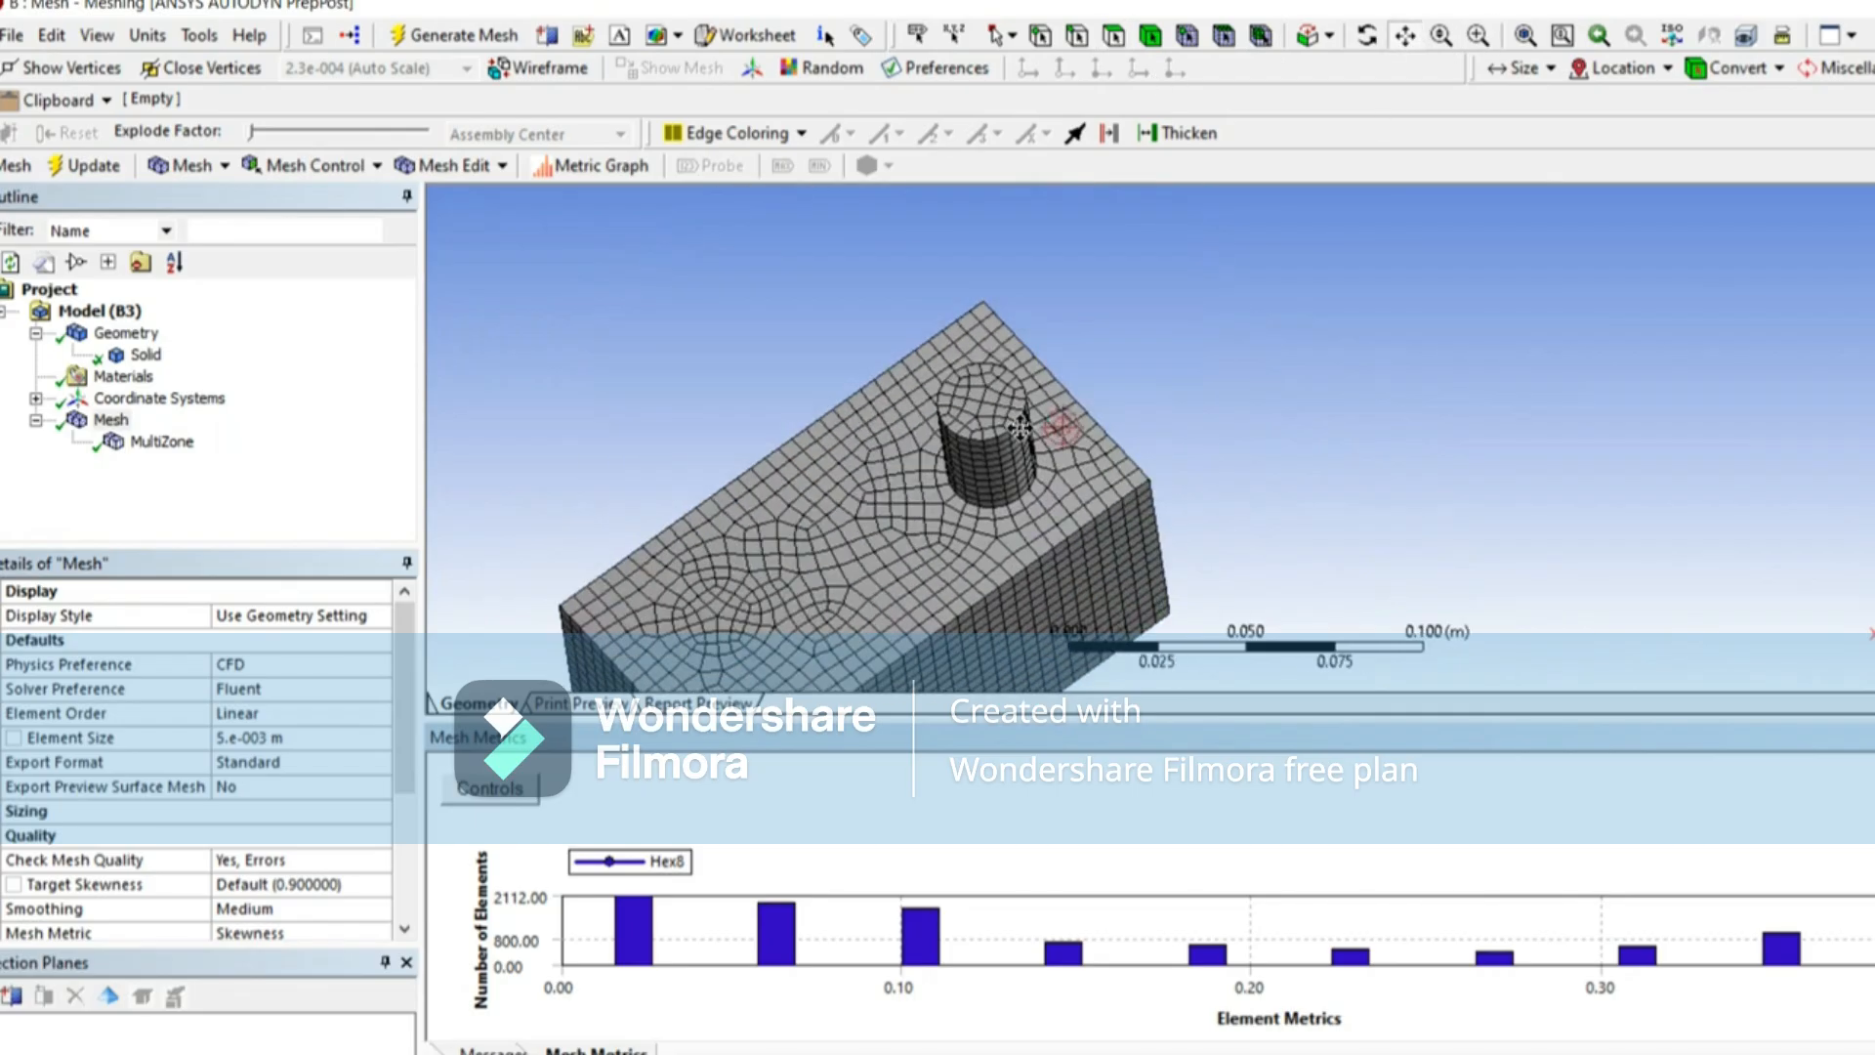
{"action": "scroll", "coordinate": [1062, 427], "scroll_direction": "up", "scroll_amount": 4}
{"action": "scroll", "coordinate": [872, 383], "scroll_direction": "up", "scroll_amount": 2}
{"action": "scroll", "coordinate": [1342, 387], "scroll_direction": "down", "scroll_amount": 5}
{"action": "scroll", "coordinate": [1342, 386], "scroll_direction": "down", "scroll_amount": 3}
{"action": "mouse_move", "coordinate": [1325, 396]}
{"action": "middle_mouse_down"}
{"action": "mouse_move", "coordinate": [976, 95]}
{"action": "mouse_move", "coordinate": [946, 256]}
{"action": "mouse_move", "coordinate": [976, 203]}
{"action": "middle_mouse_up"}
{"action": "middle_click_drag", "start_coordinate": [1006, 598], "coordinate": [974, 401]}
{"action": "middle_click_drag", "start_coordinate": [1087, 410], "coordinate": [1025, 550]}
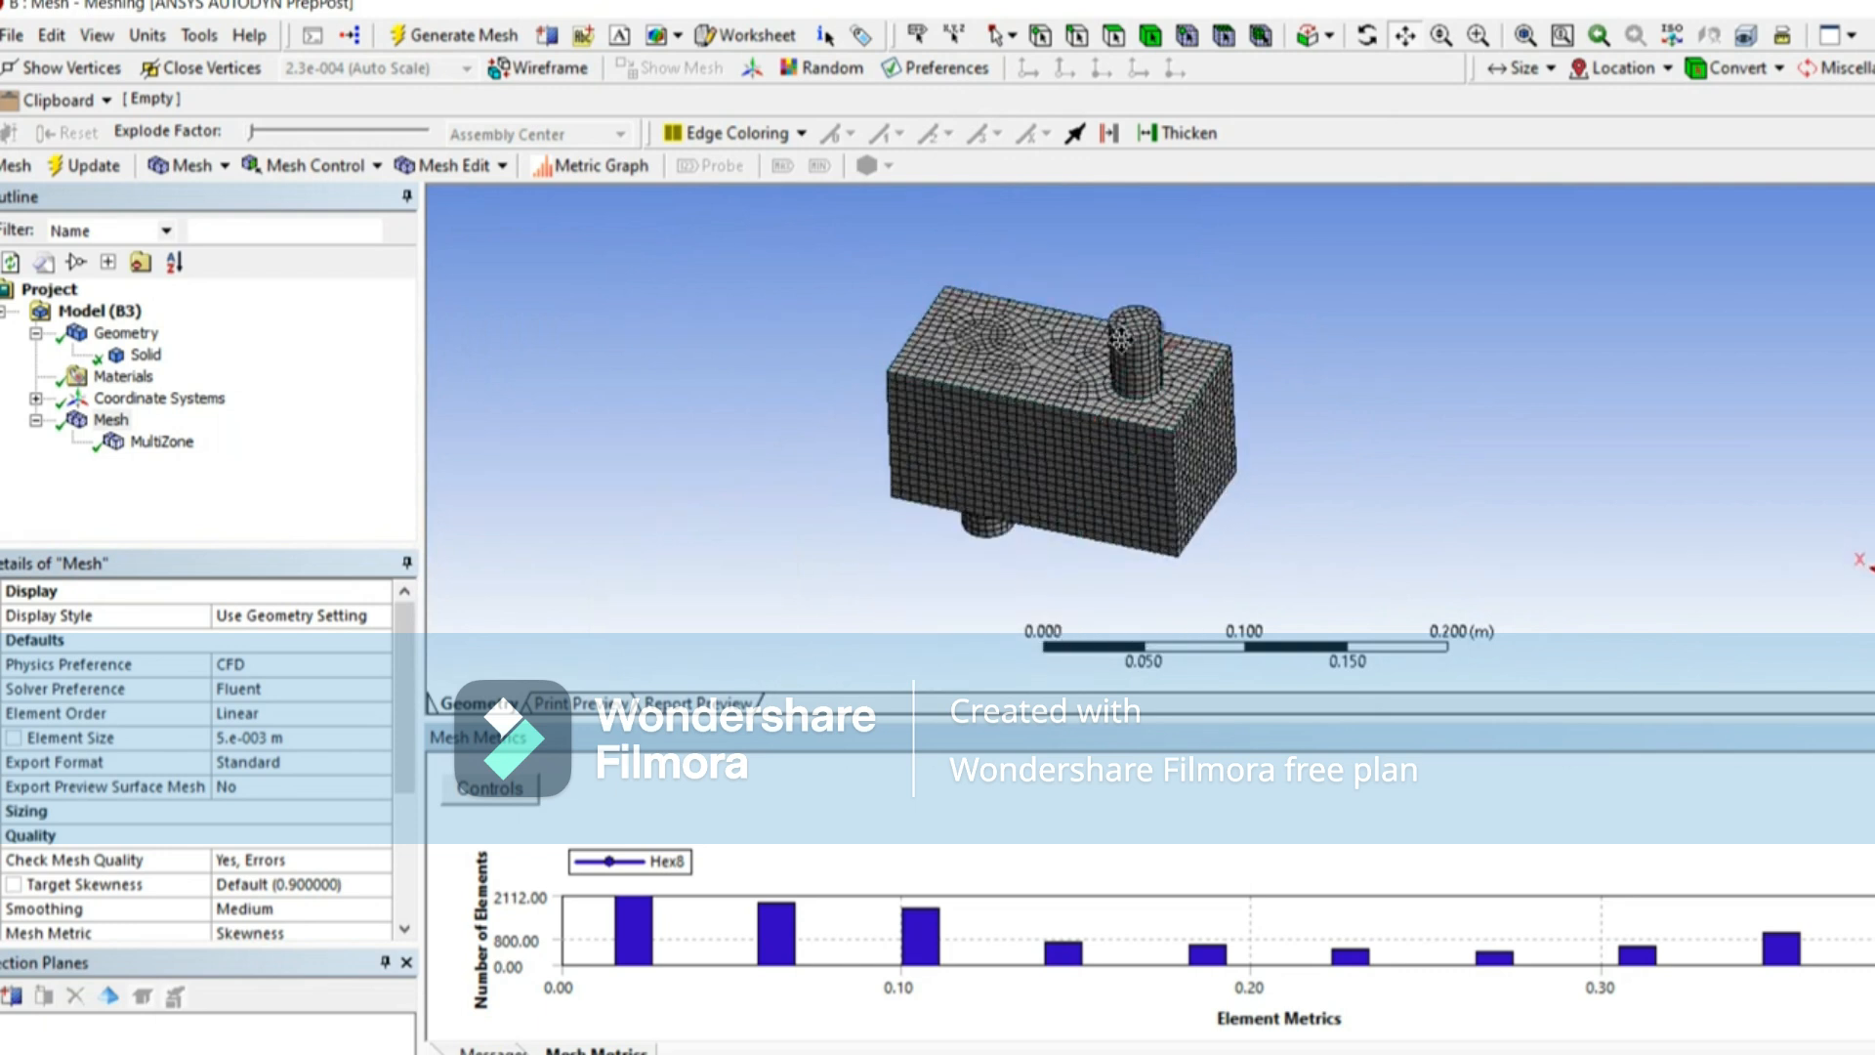
{"action": "scroll", "coordinate": [1143, 398], "scroll_direction": "up", "scroll_amount": 3}
{"action": "middle_click_drag", "start_coordinate": [1105, 373], "coordinate": [1035, 376]}
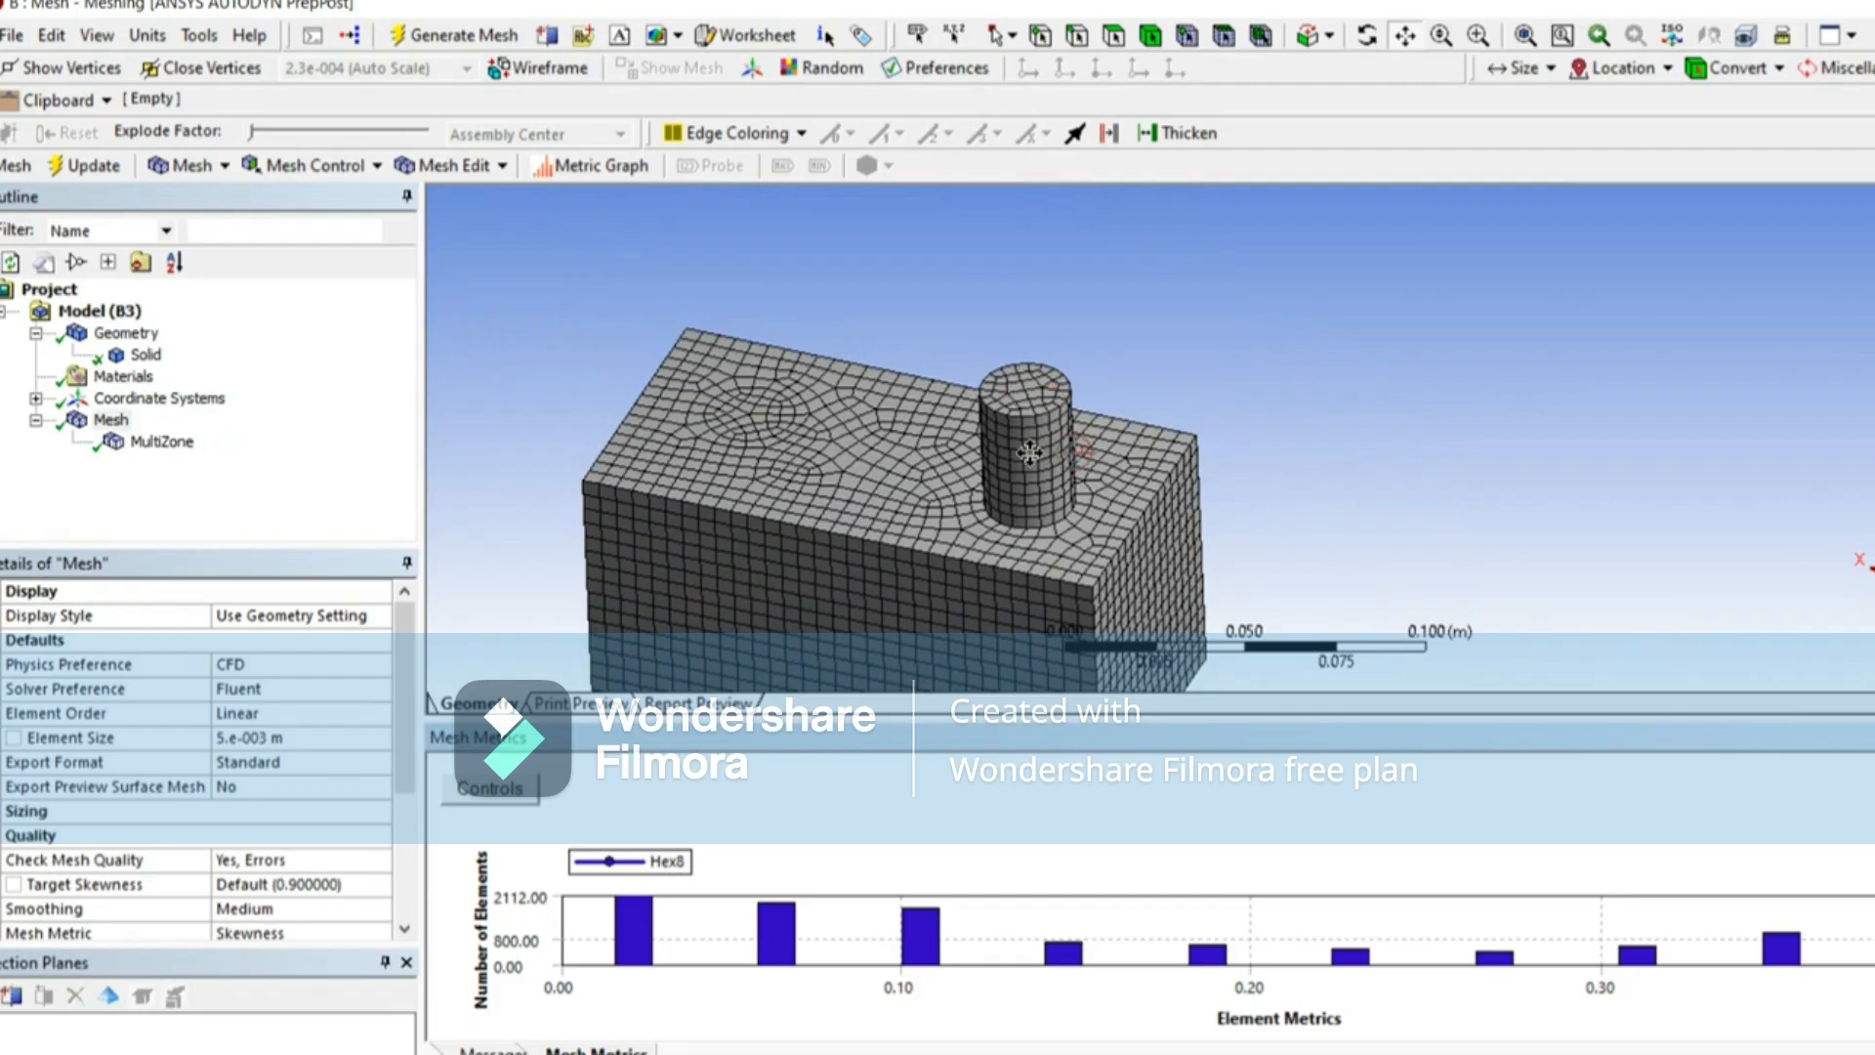
{"action": "scroll", "coordinate": [1030, 453], "scroll_direction": "down", "scroll_amount": 2}
{"action": "middle_click_drag", "start_coordinate": [1093, 422], "coordinate": [1009, 326]}
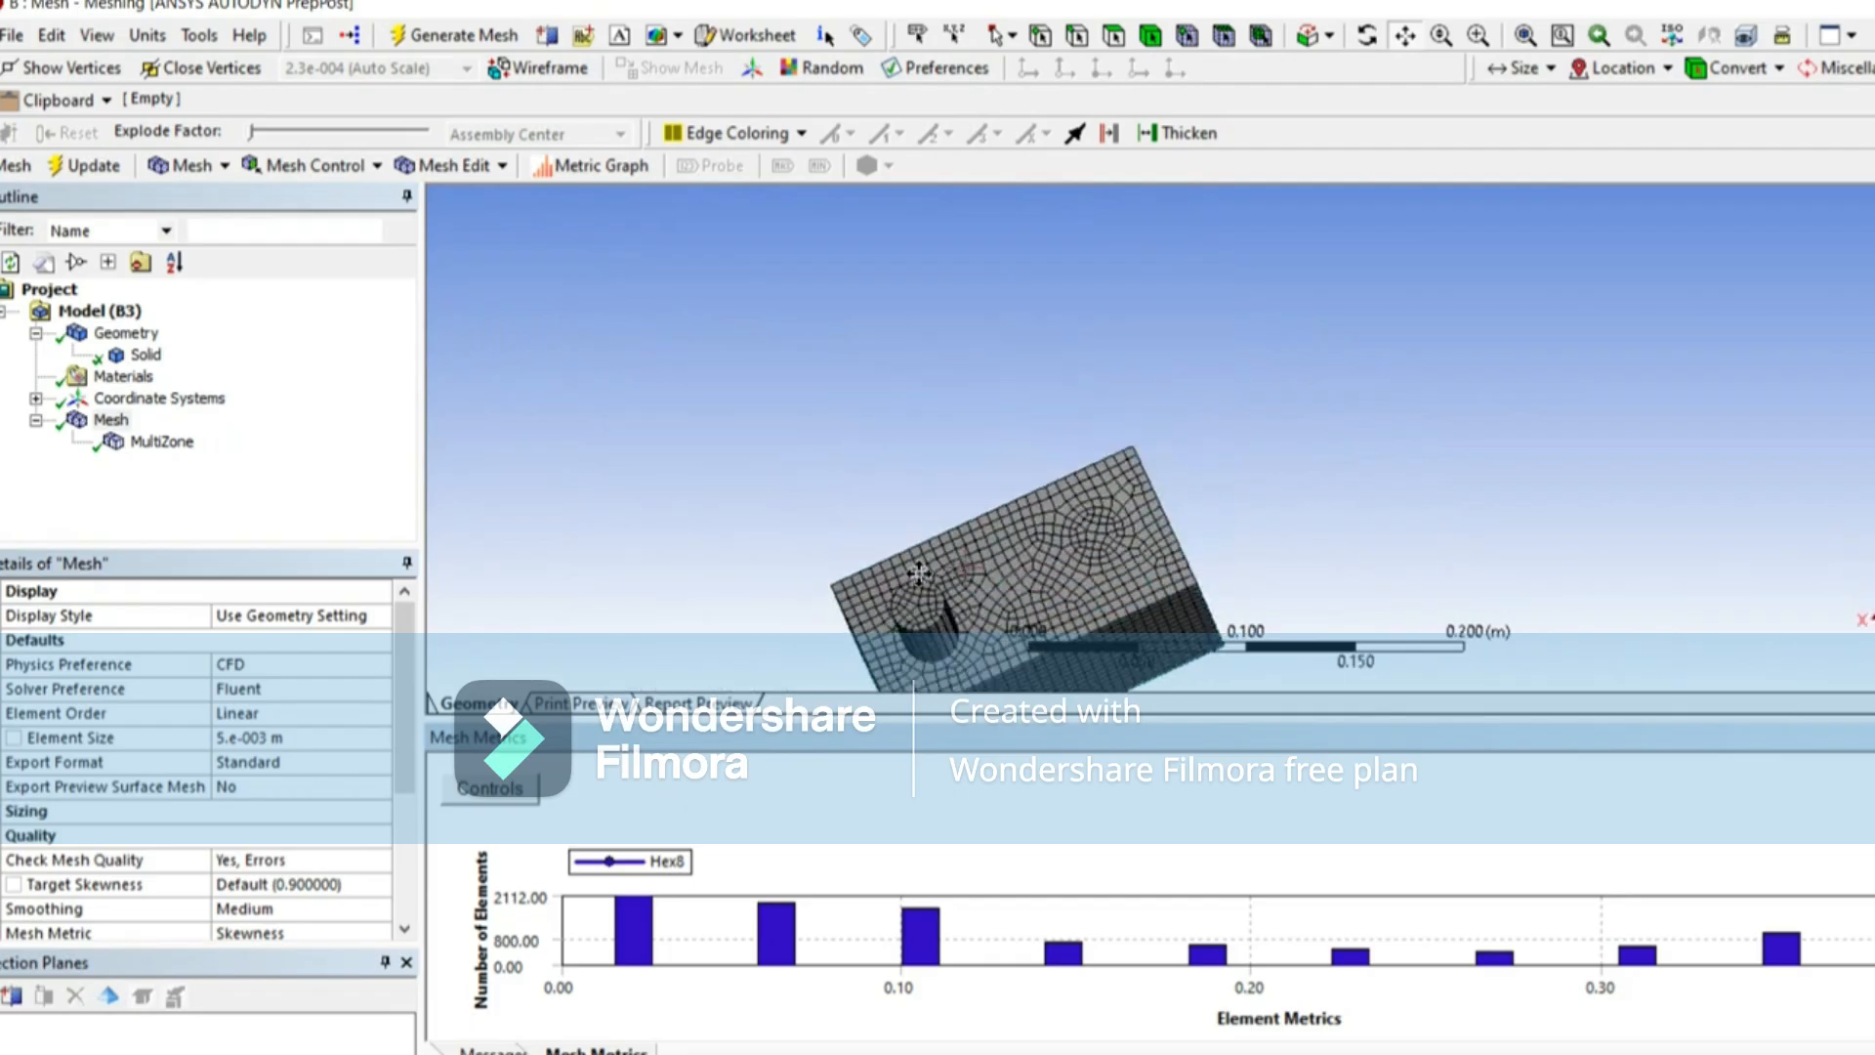
{"action": "scroll", "coordinate": [908, 379], "scroll_direction": "down", "scroll_amount": 3}
{"action": "middle_click_drag", "start_coordinate": [1006, 449], "coordinate": [963, 468]}
{"action": "scroll", "coordinate": [1035, 528], "scroll_direction": "up", "scroll_amount": 4}
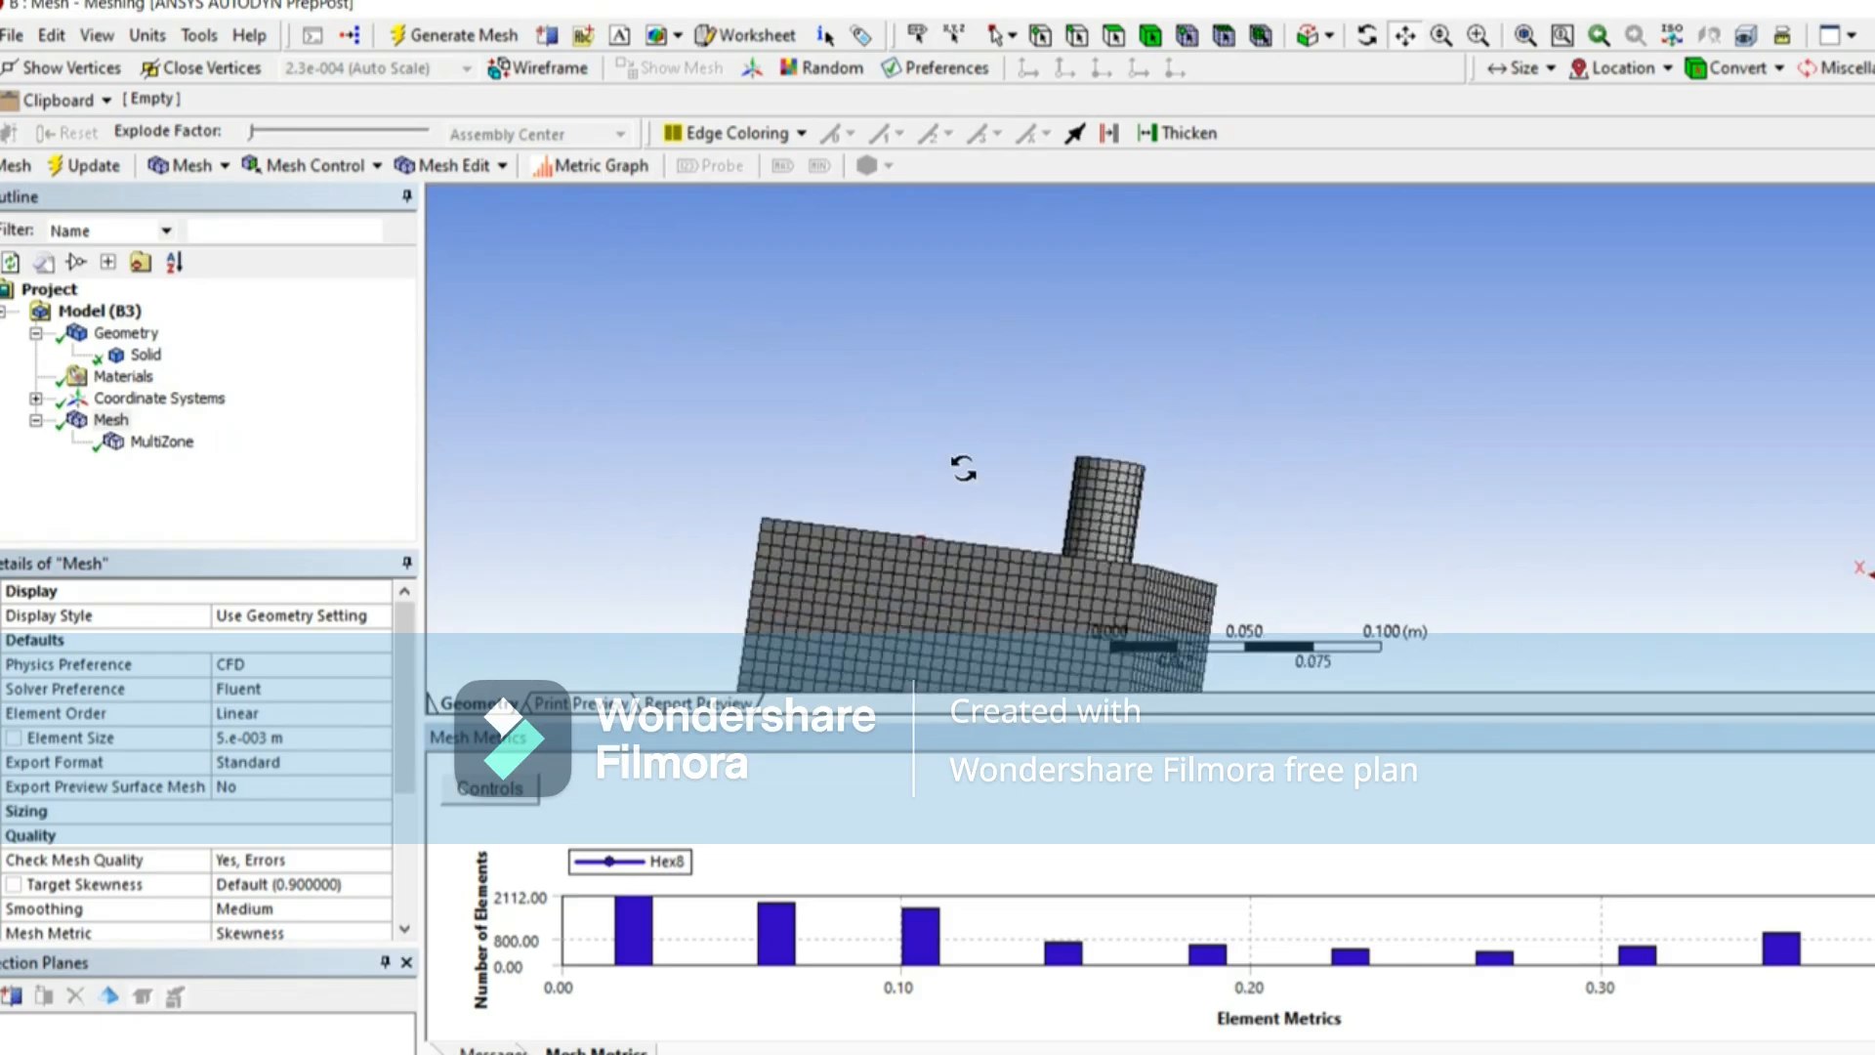
{"action": "middle_click_drag", "start_coordinate": [970, 598], "coordinate": [1022, 629]}
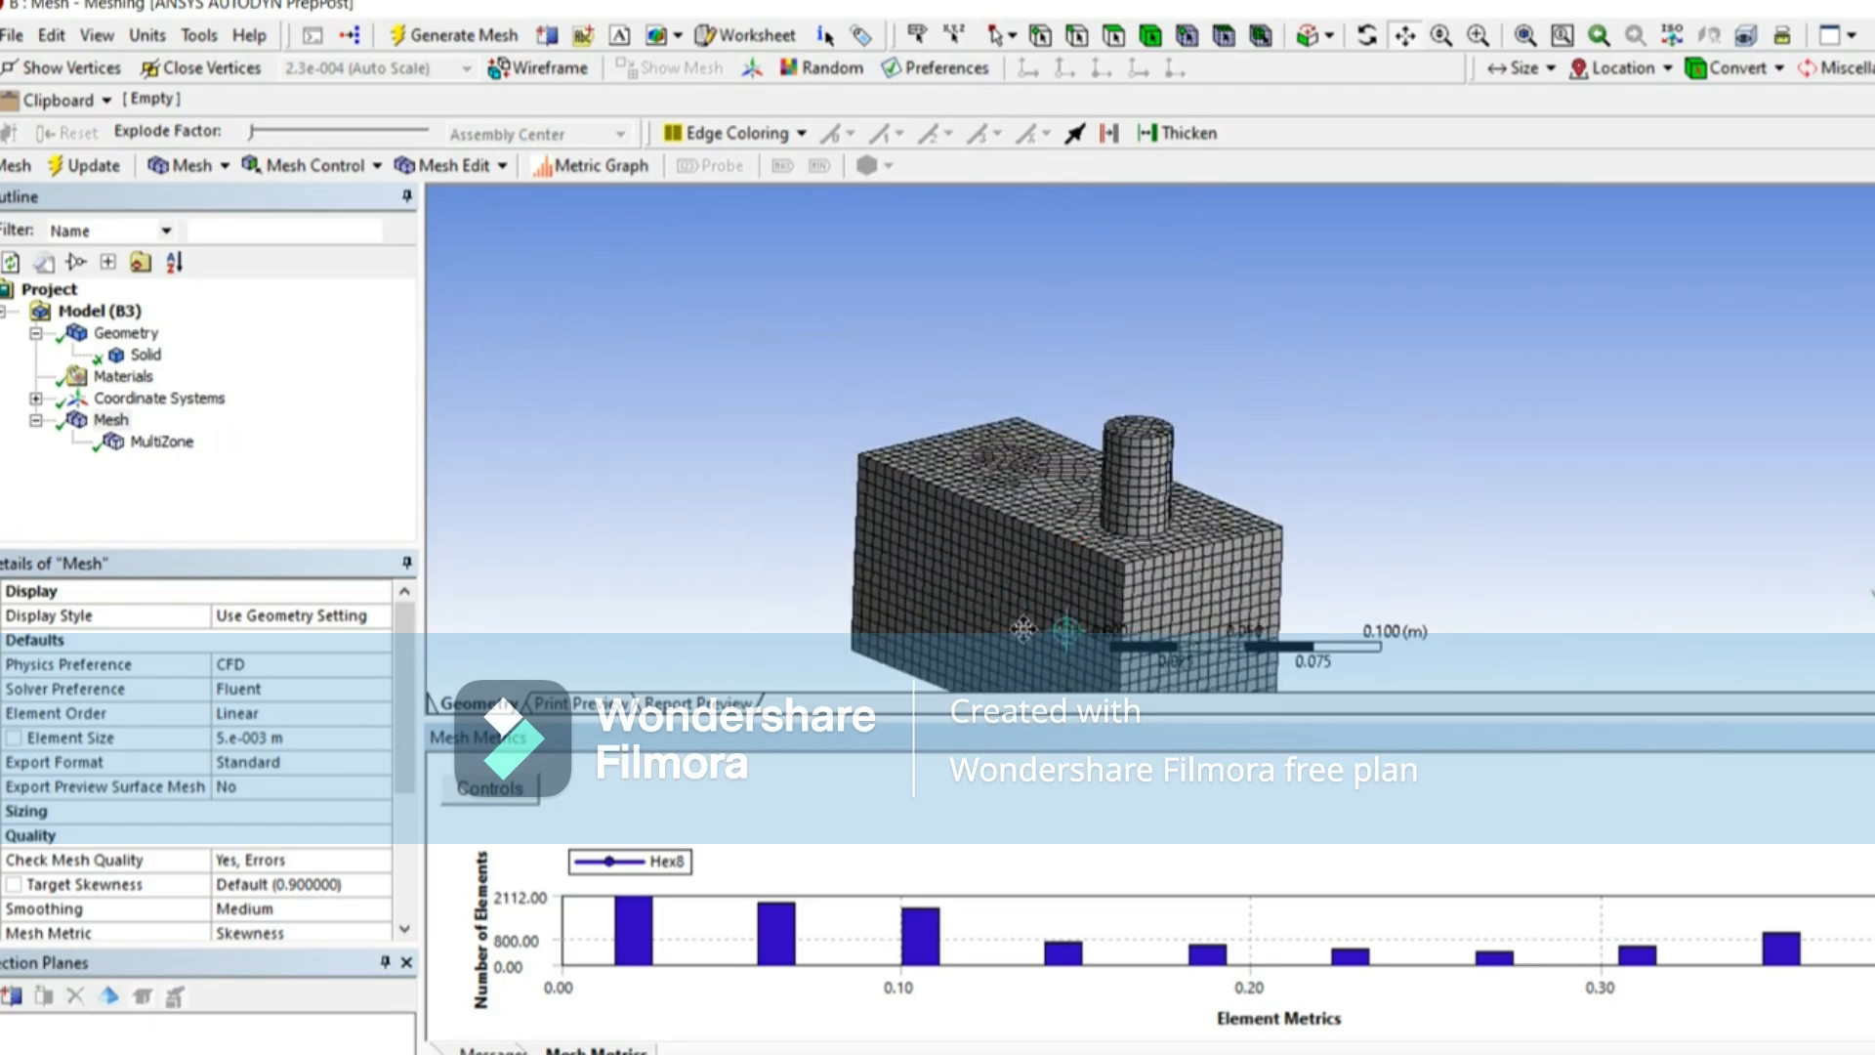
{"action": "middle_click_drag", "start_coordinate": [1164, 612], "coordinate": [787, 595]}
{"action": "mouse_move", "coordinate": [1478, 612]}
{"action": "middle_mouse_down"}
{"action": "mouse_move", "coordinate": [938, 613]}
{"action": "mouse_move", "coordinate": [1469, 615]}
{"action": "middle_mouse_up"}
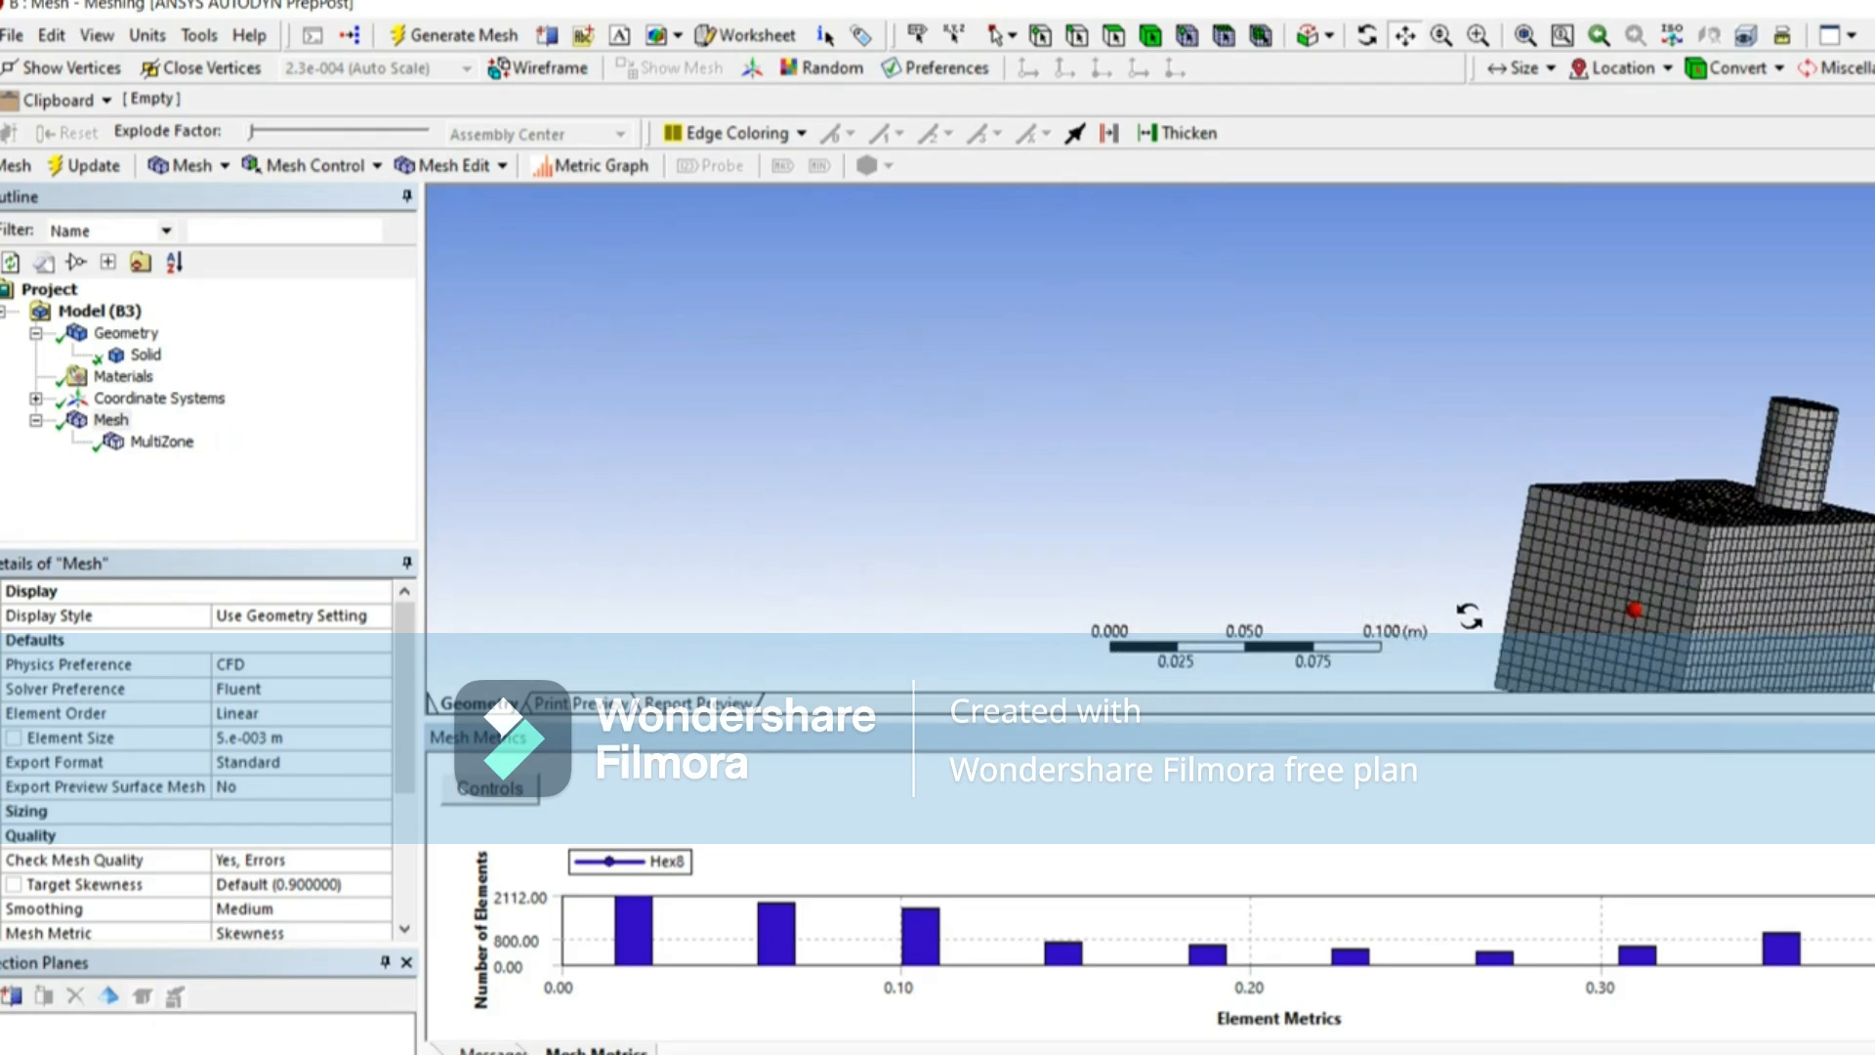
{"action": "middle_click_drag", "start_coordinate": [1785, 627], "coordinate": [1589, 653]}
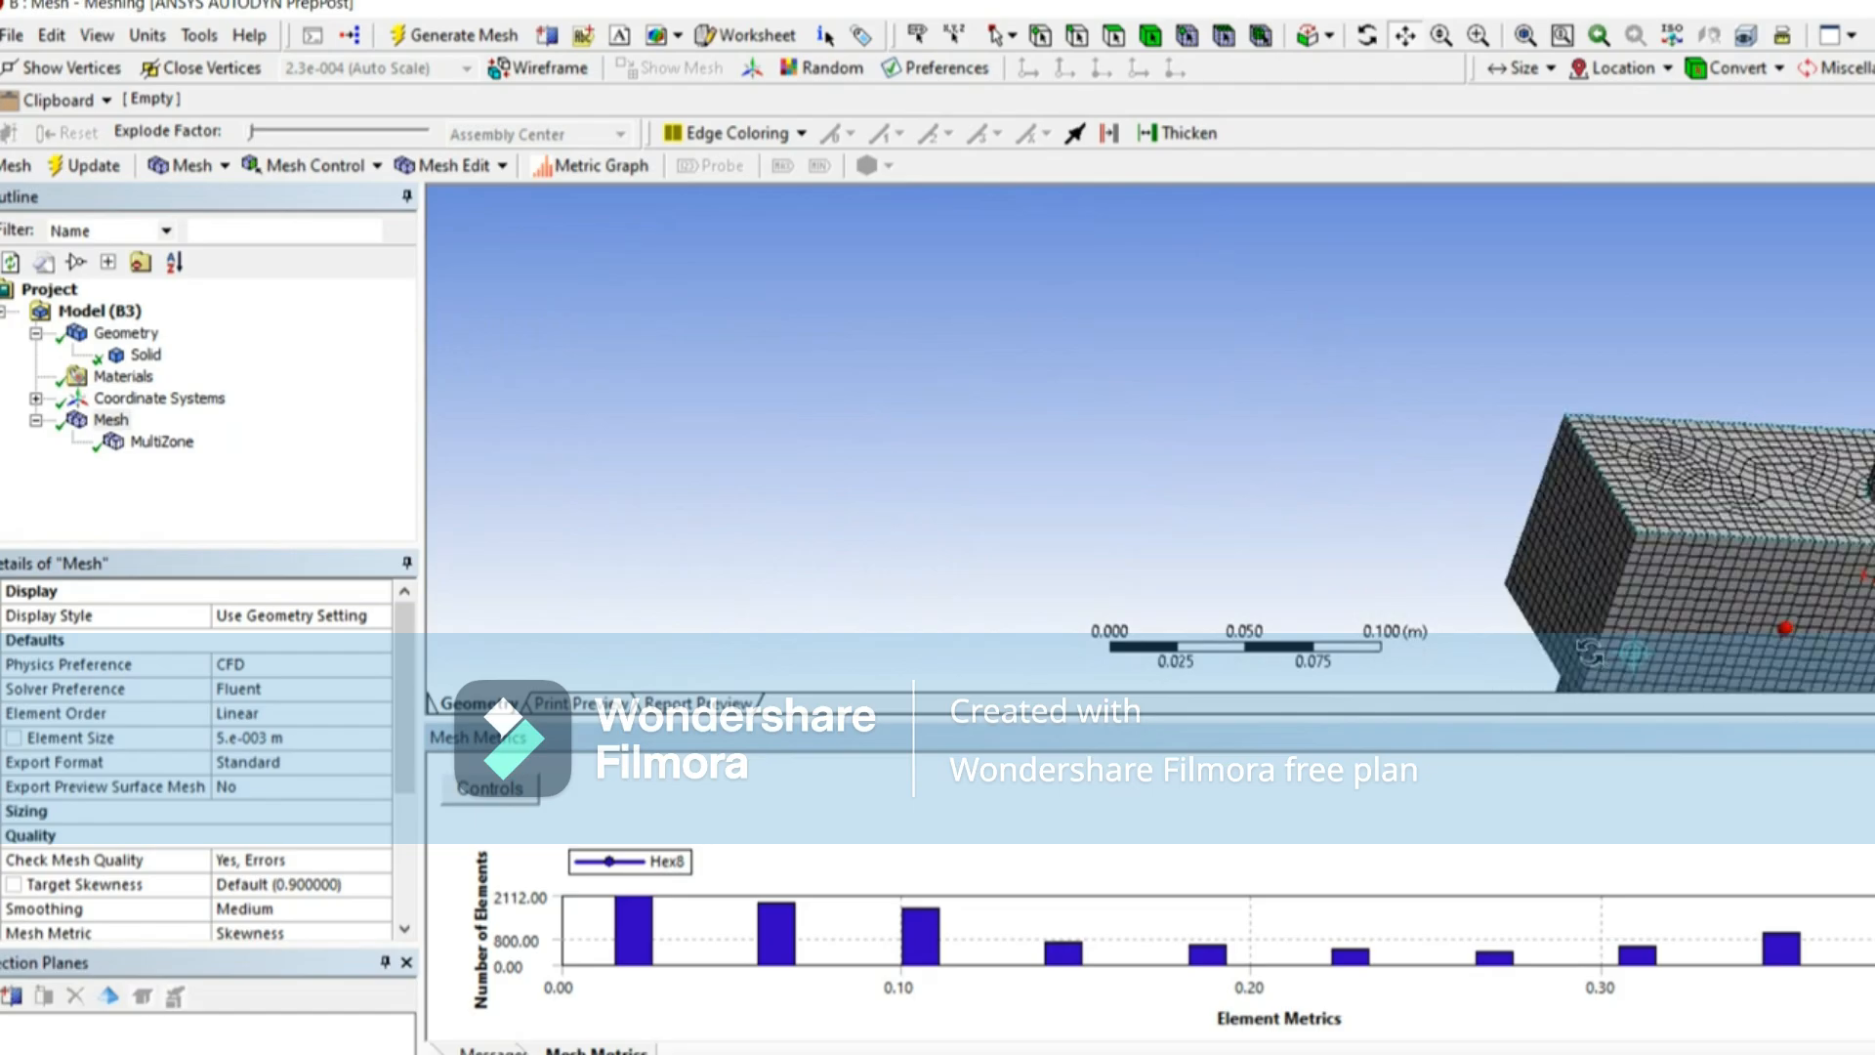
{"action": "left_click_drag", "start_coordinate": [1520, 543], "coordinate": [886, 342]}
{"action": "middle_click_drag", "start_coordinate": [1215, 482], "coordinate": [1107, 454]}
Step: Select the single mesh element at the box's upper corner near the pipe and inspect its shape up close
{"action": "left_click", "coordinate": [1260, 35]}
{"action": "left_click", "coordinate": [1353, 353]}
{"action": "scroll", "coordinate": [1357, 354], "scroll_direction": "up", "scroll_amount": 5}
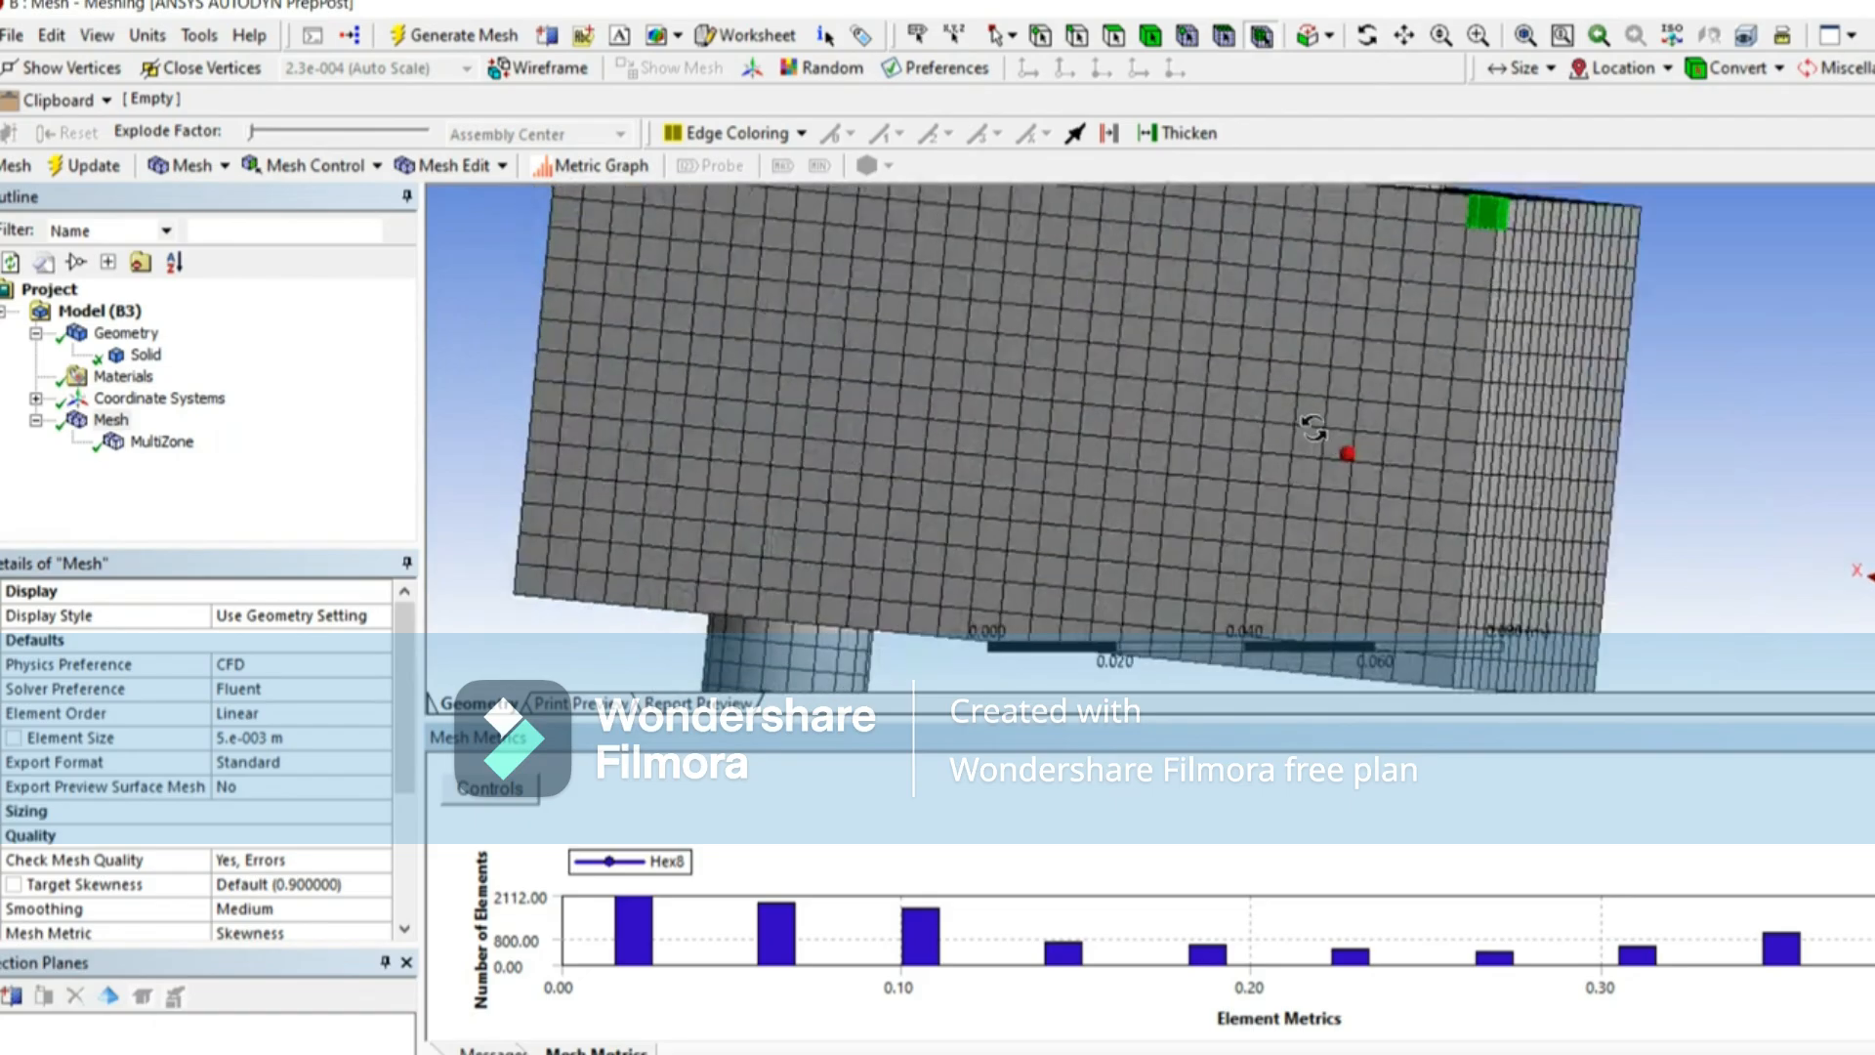
{"action": "middle_click_drag", "start_coordinate": [1313, 428], "coordinate": [1245, 431]}
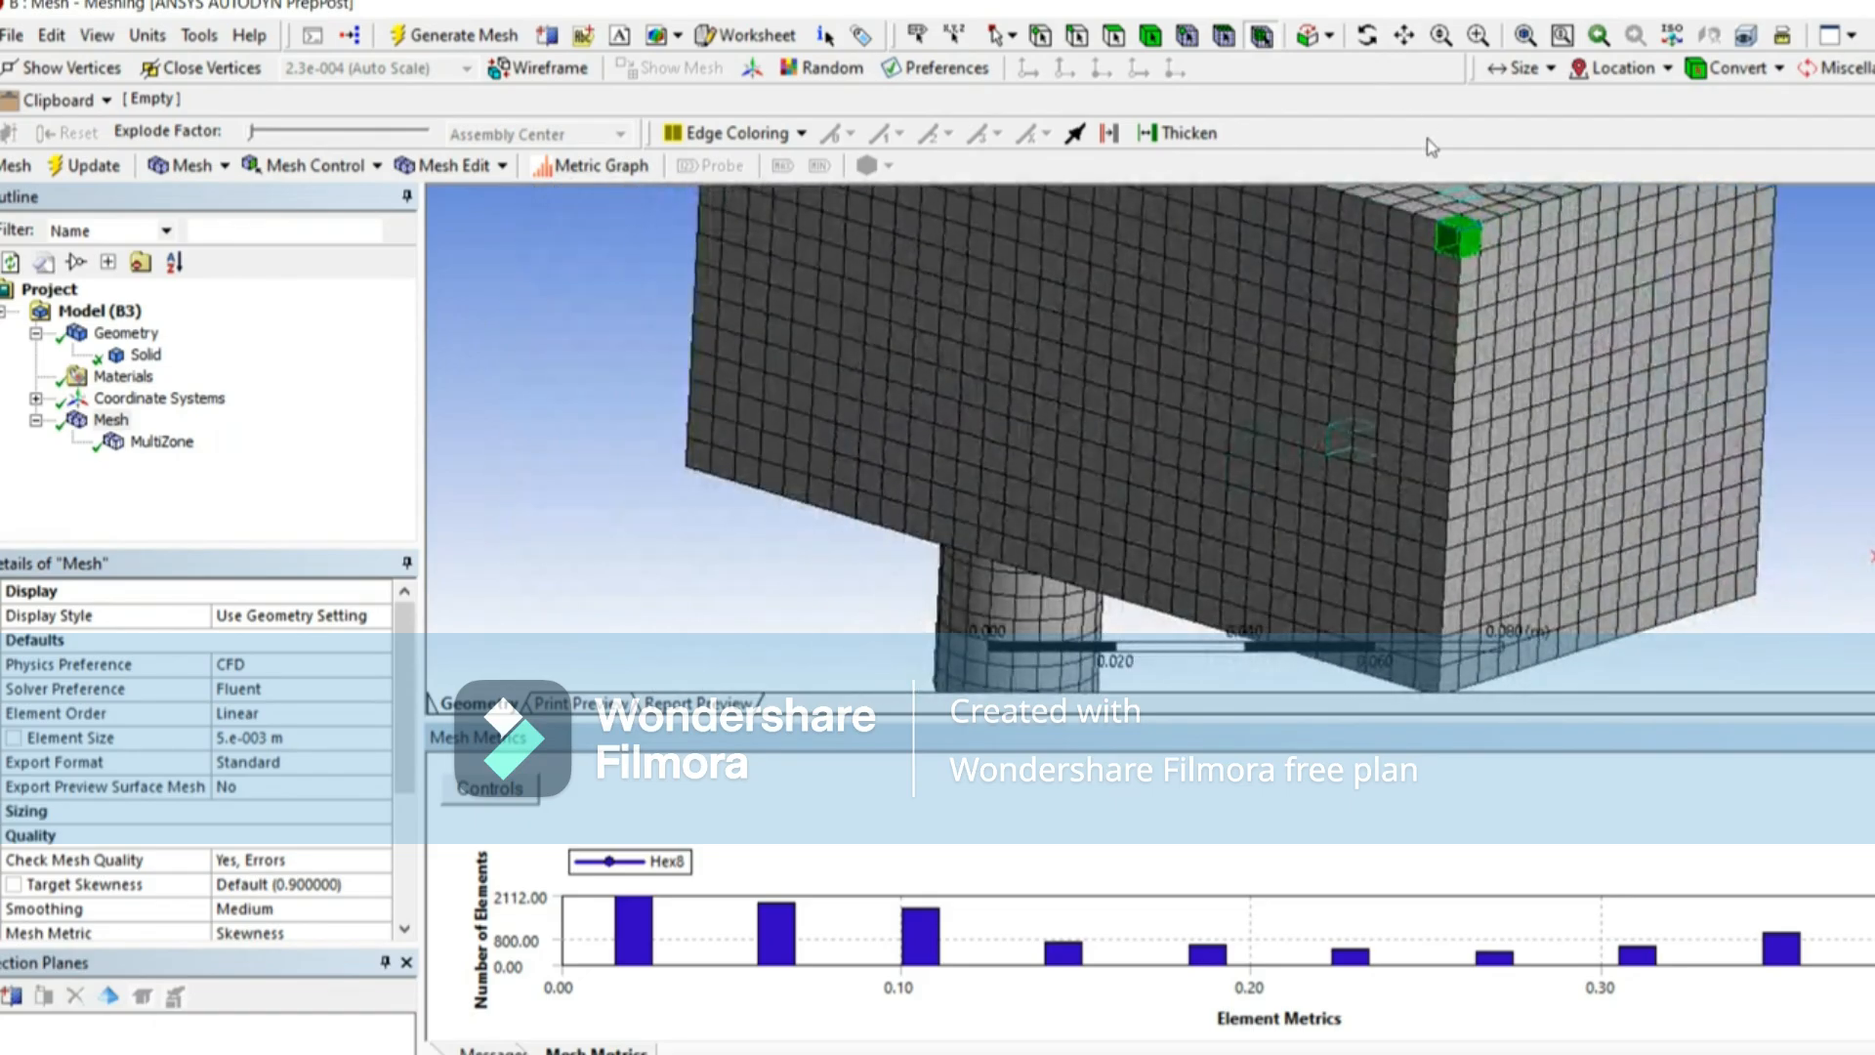
{"action": "left_click", "coordinate": [1404, 41]}
{"action": "left_click_drag", "start_coordinate": [1457, 317], "coordinate": [1330, 475]}
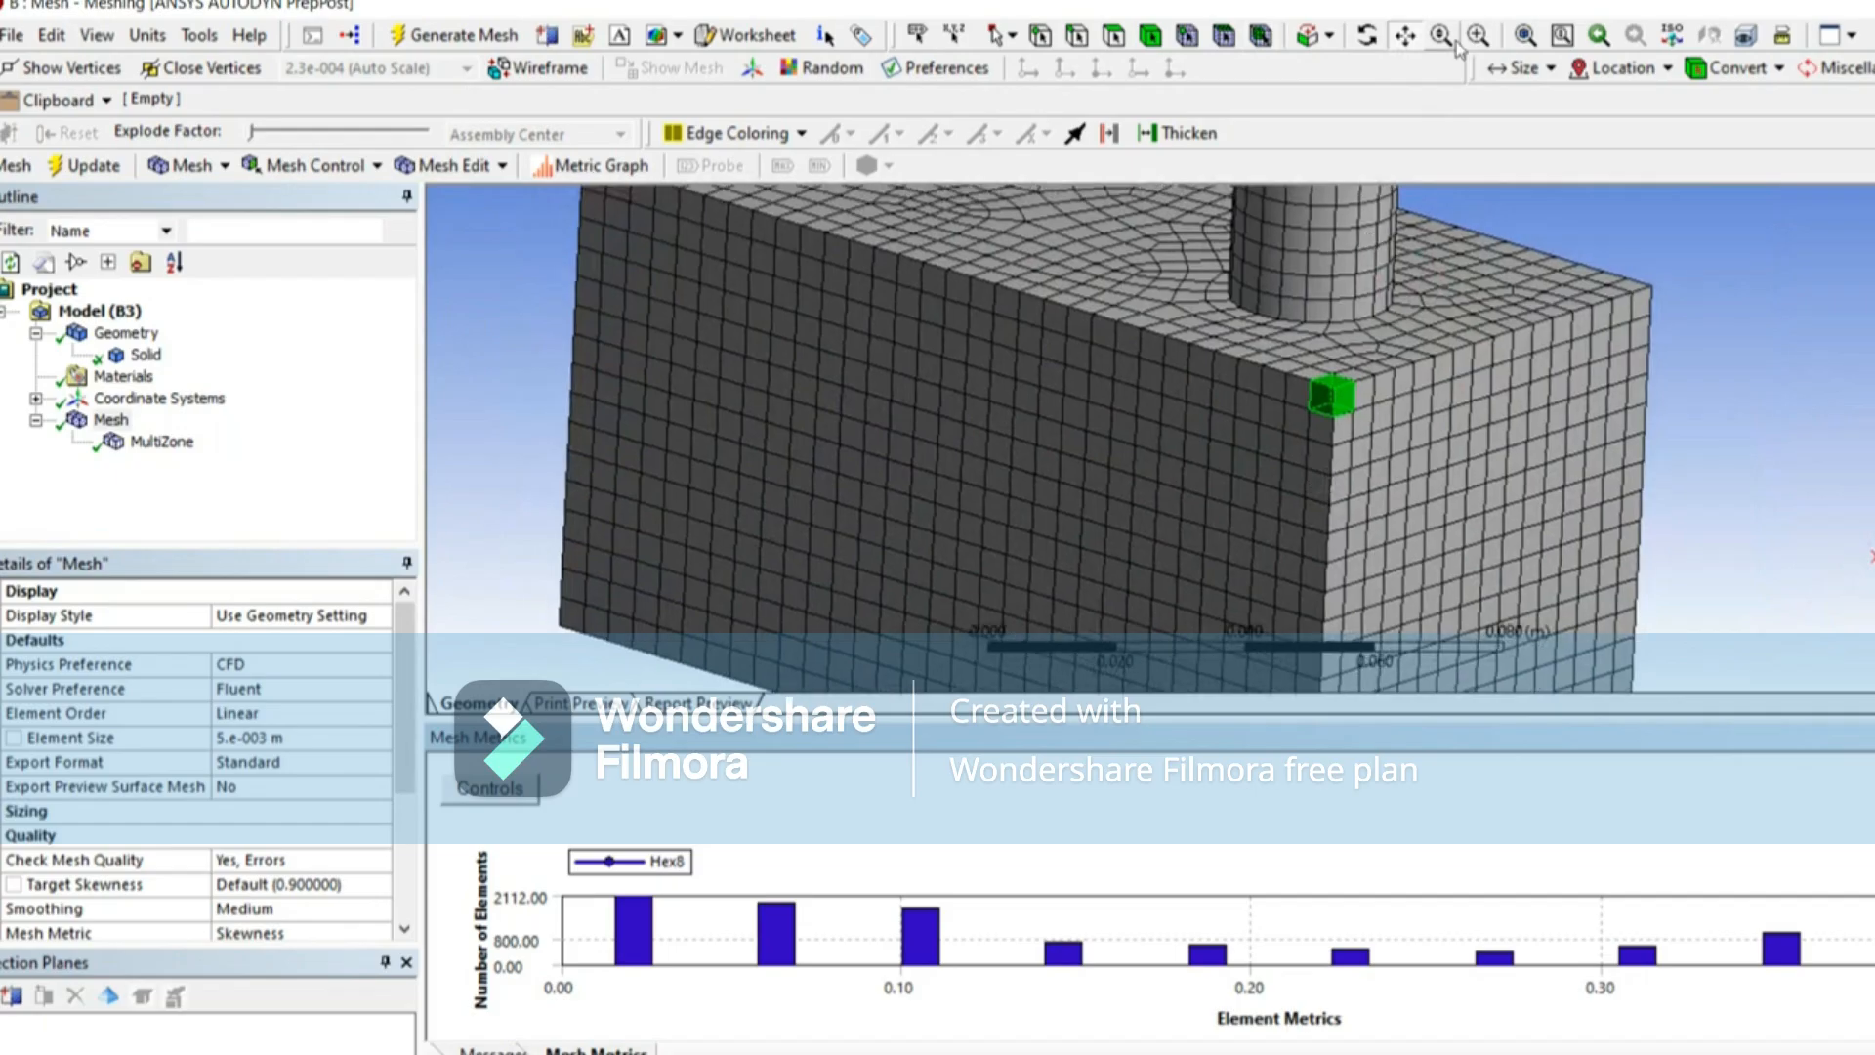
{"action": "left_click", "coordinate": [1478, 37]}
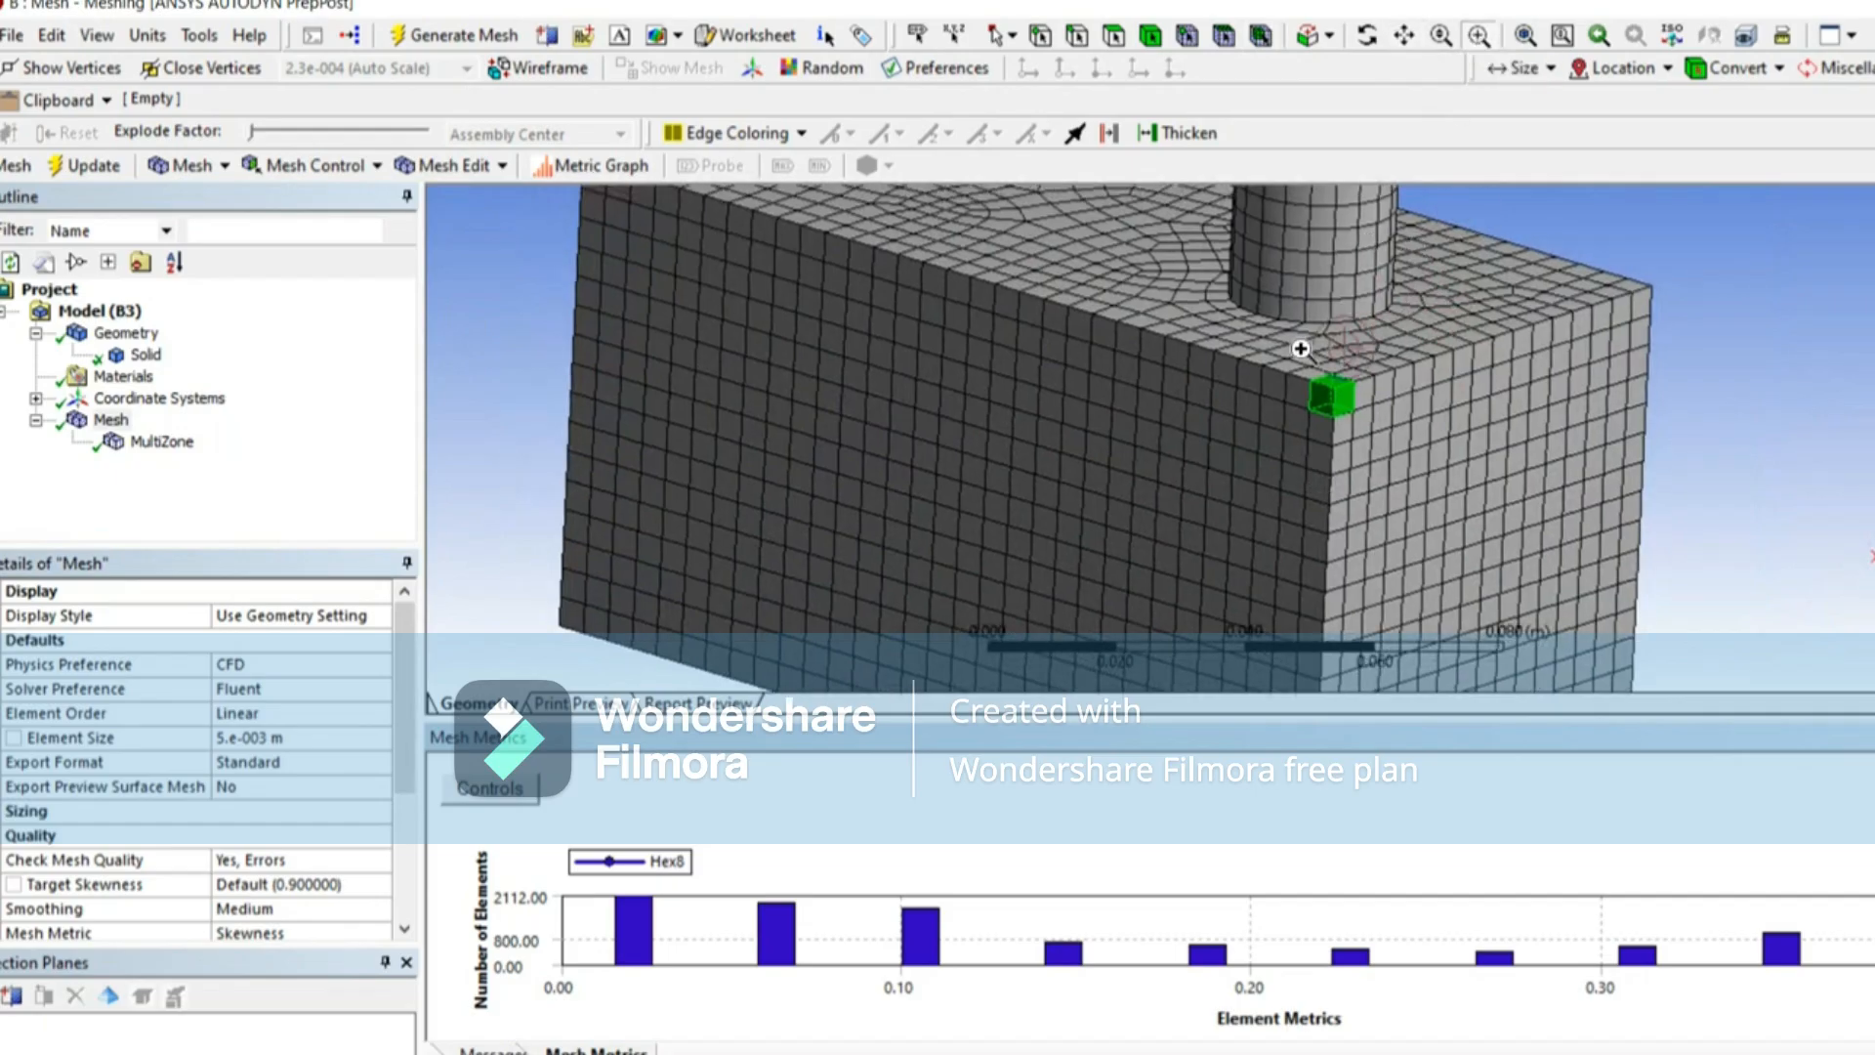
{"action": "left_click_drag", "start_coordinate": [1316, 420], "coordinate": [1375, 453]}
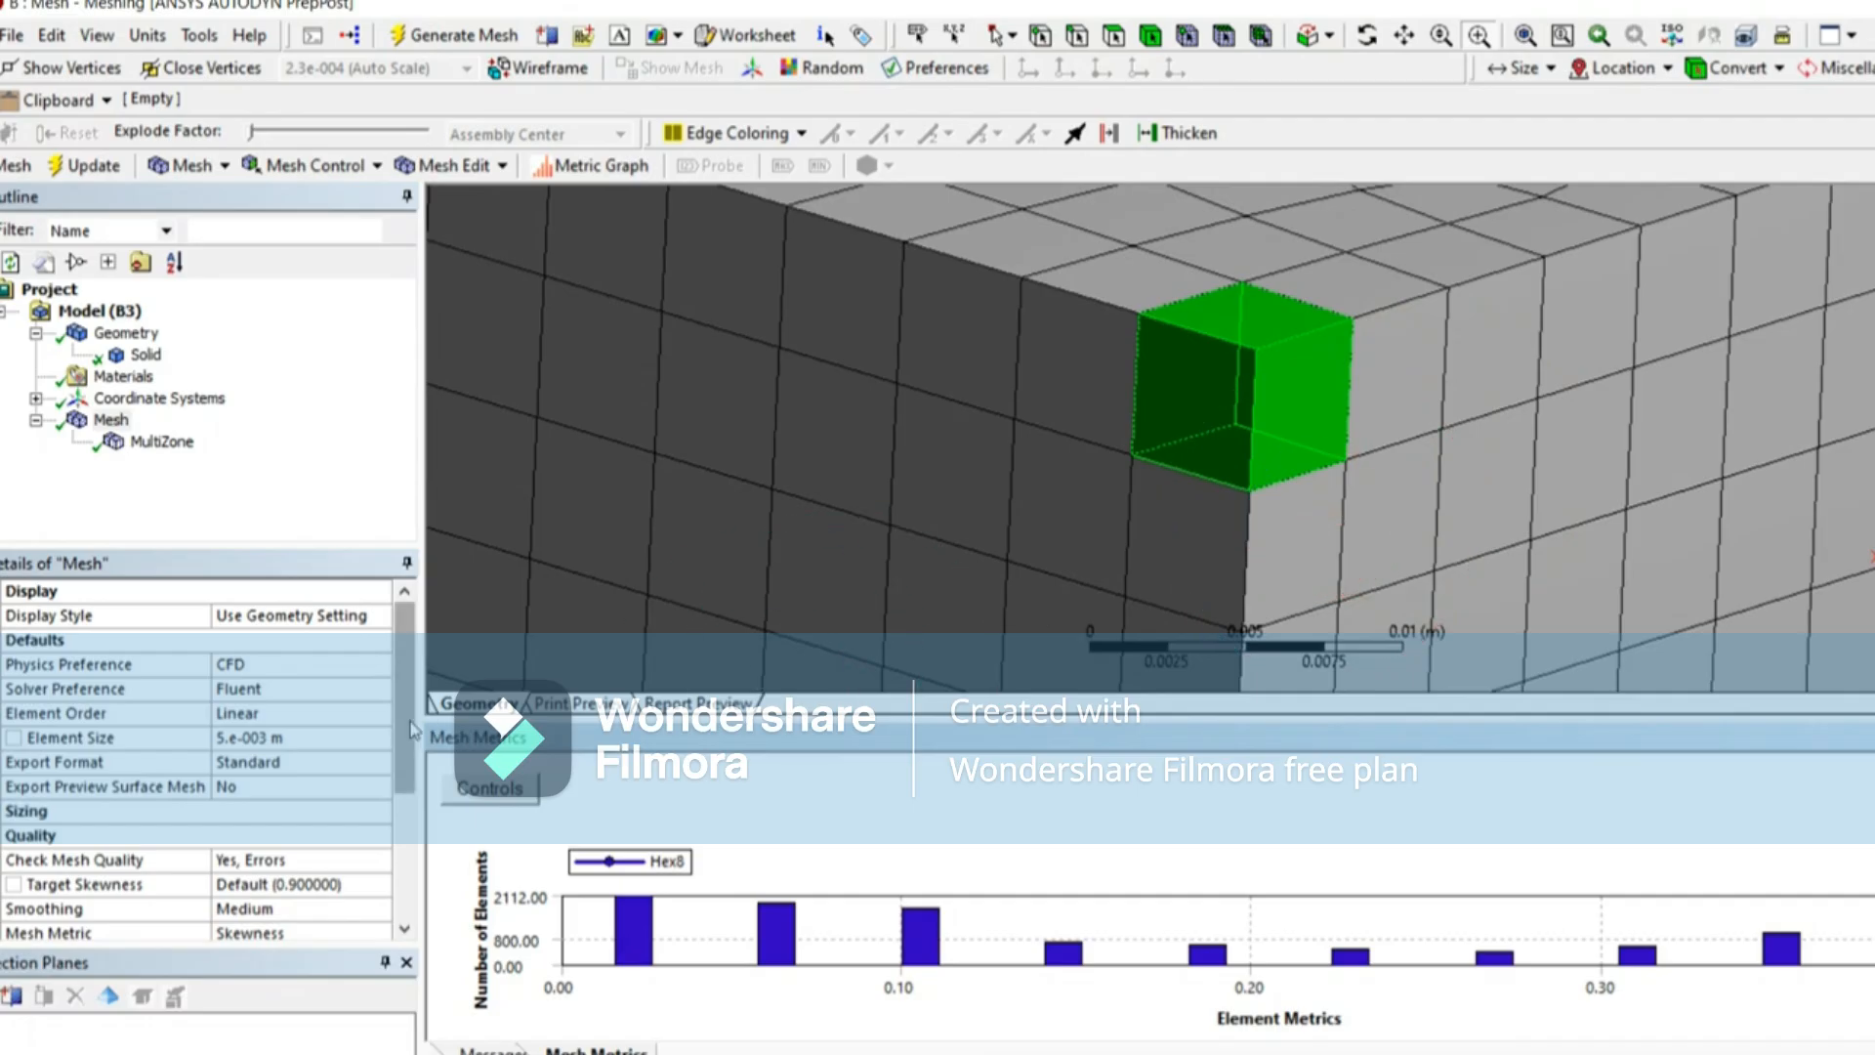
Step: Expand the mesh statistics and check the element count alongside the skewness values
{"action": "scroll", "coordinate": [195, 761], "scroll_direction": "down", "scroll_amount": 3}
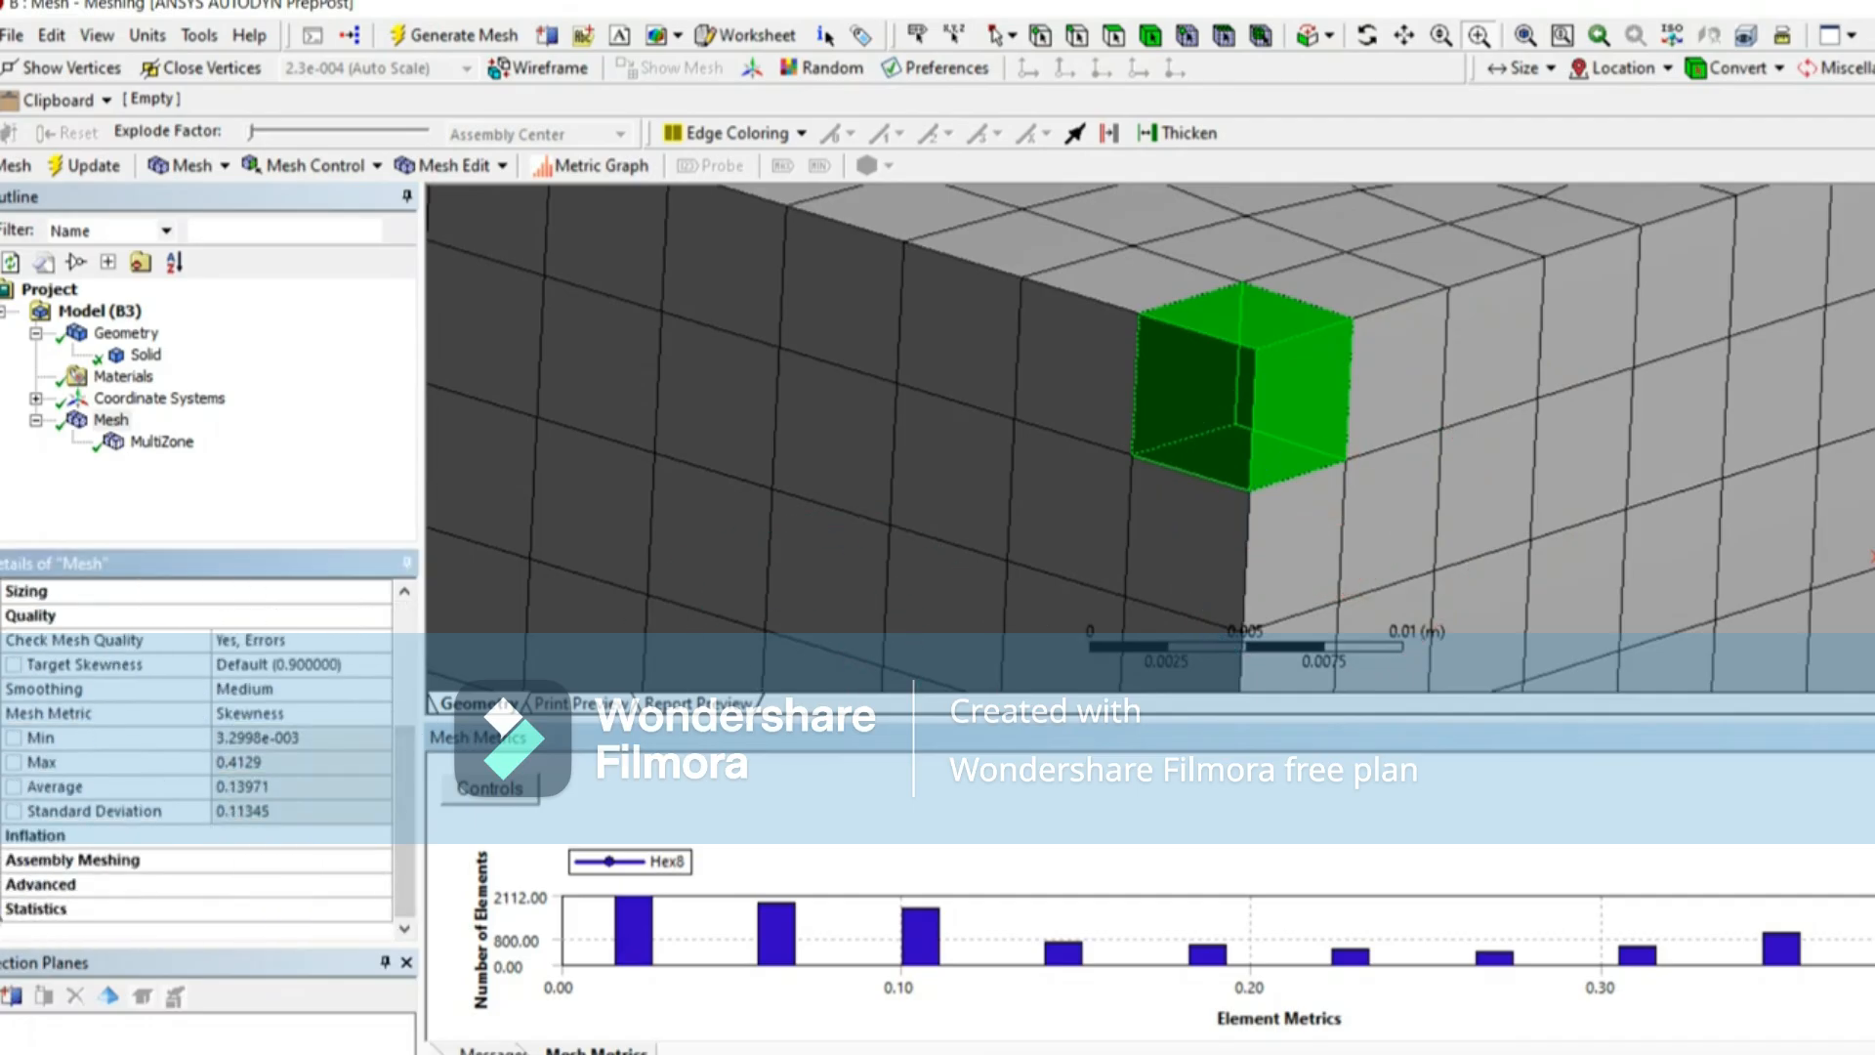
{"action": "left_click", "coordinate": [281, 908]}
{"action": "scroll", "coordinate": [281, 904], "scroll_direction": "down", "scroll_amount": 1}
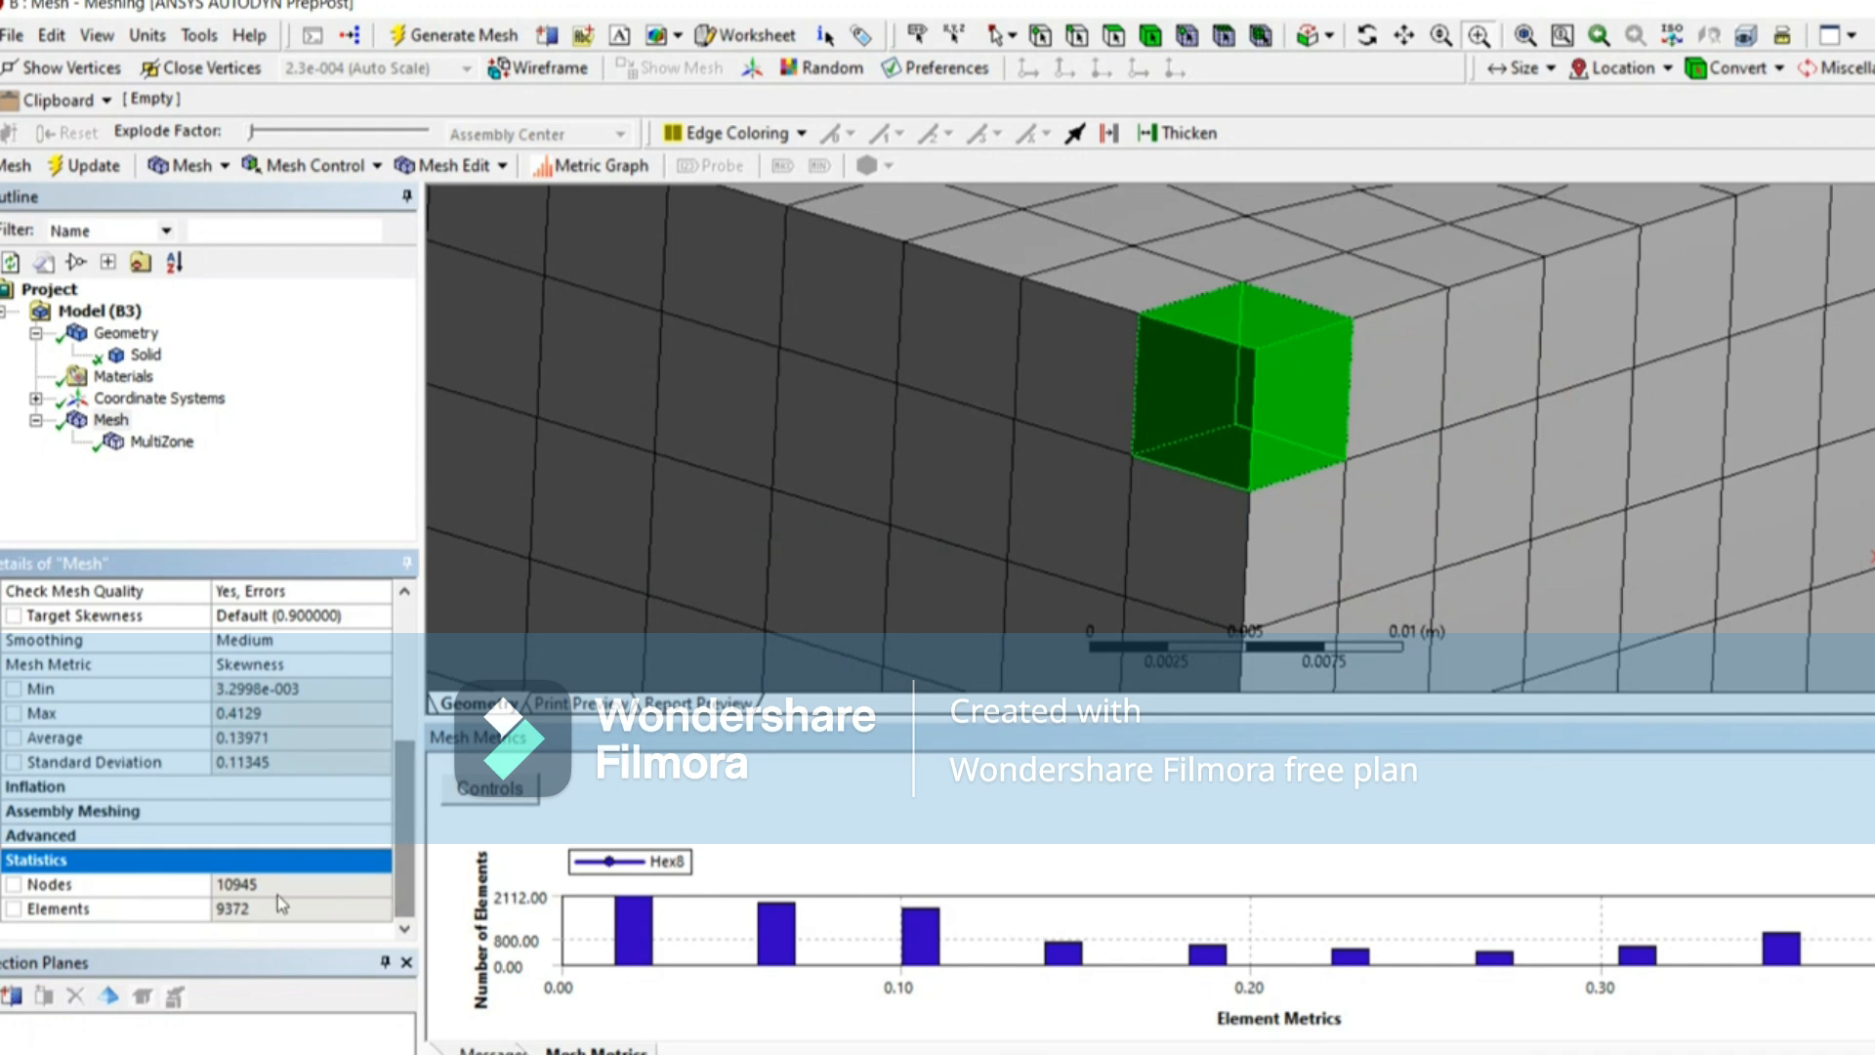
{"action": "left_click", "coordinate": [261, 911]}
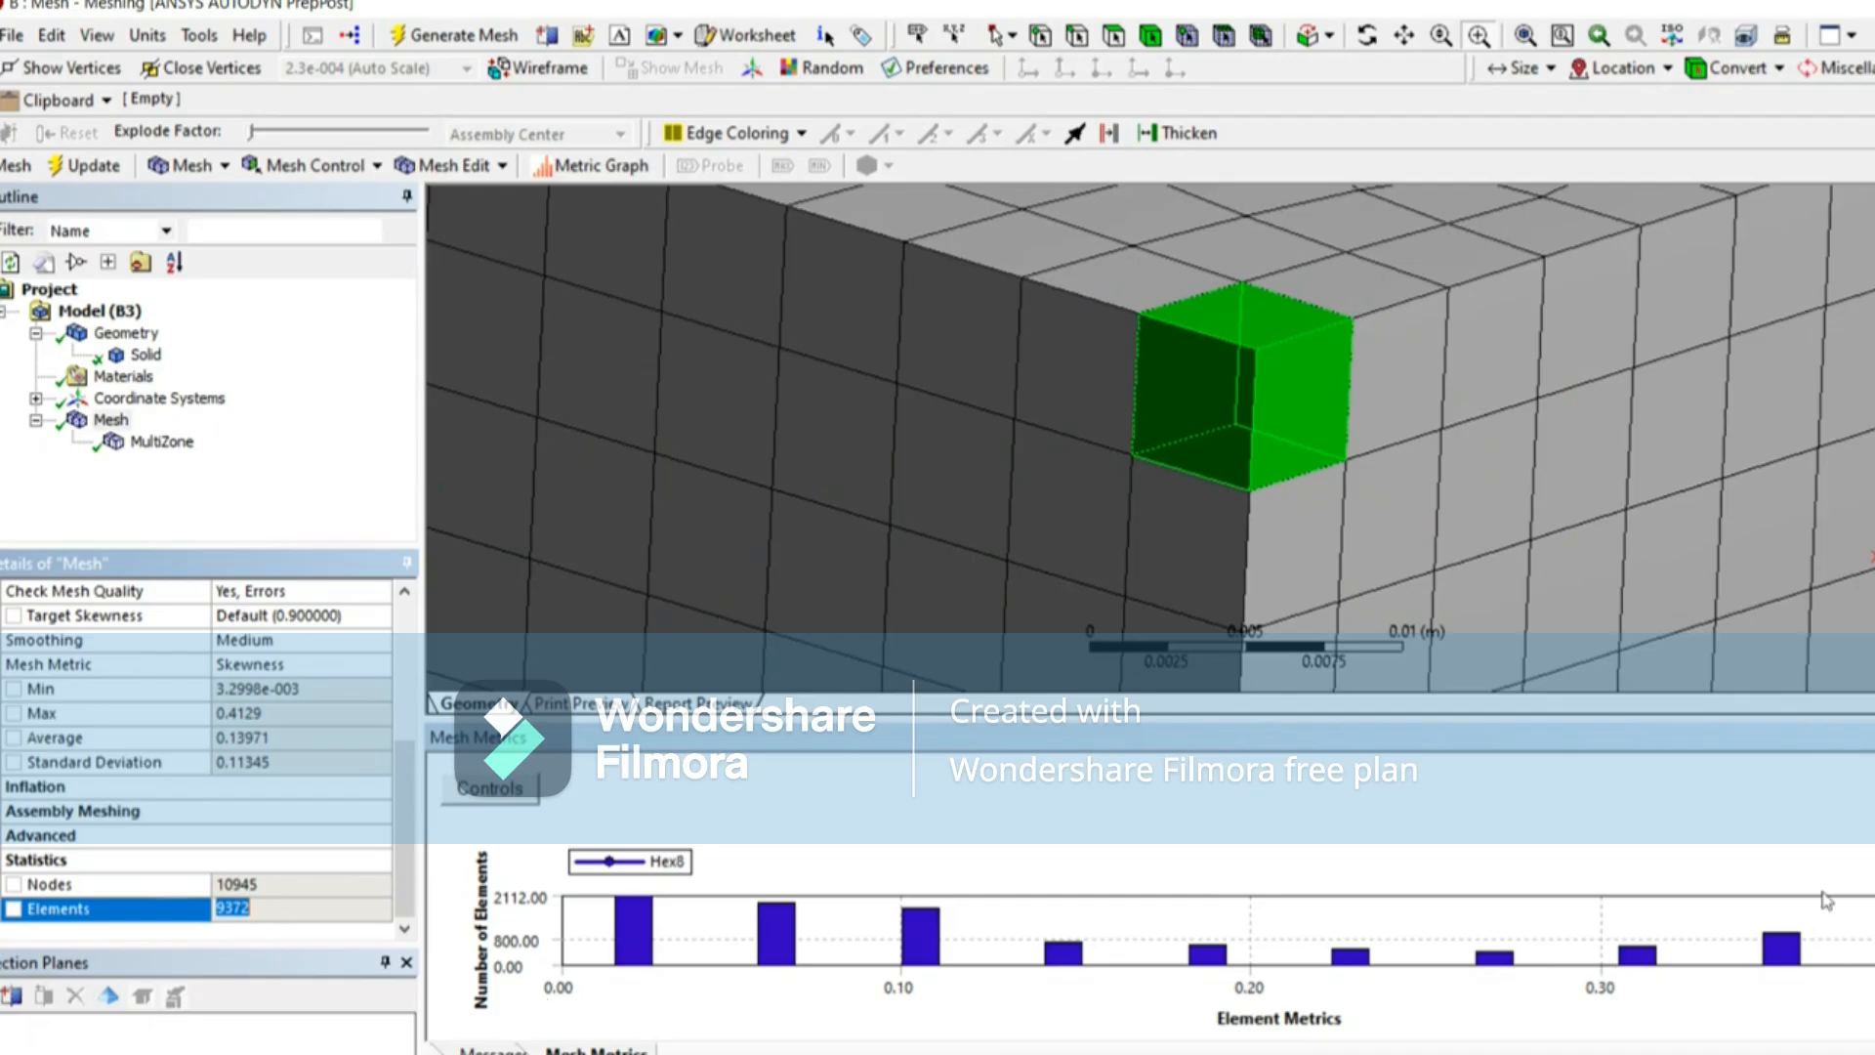
Step: Change the body's MultiZone mesh method to Tetrahedrons
{"action": "left_click", "coordinate": [163, 463]}
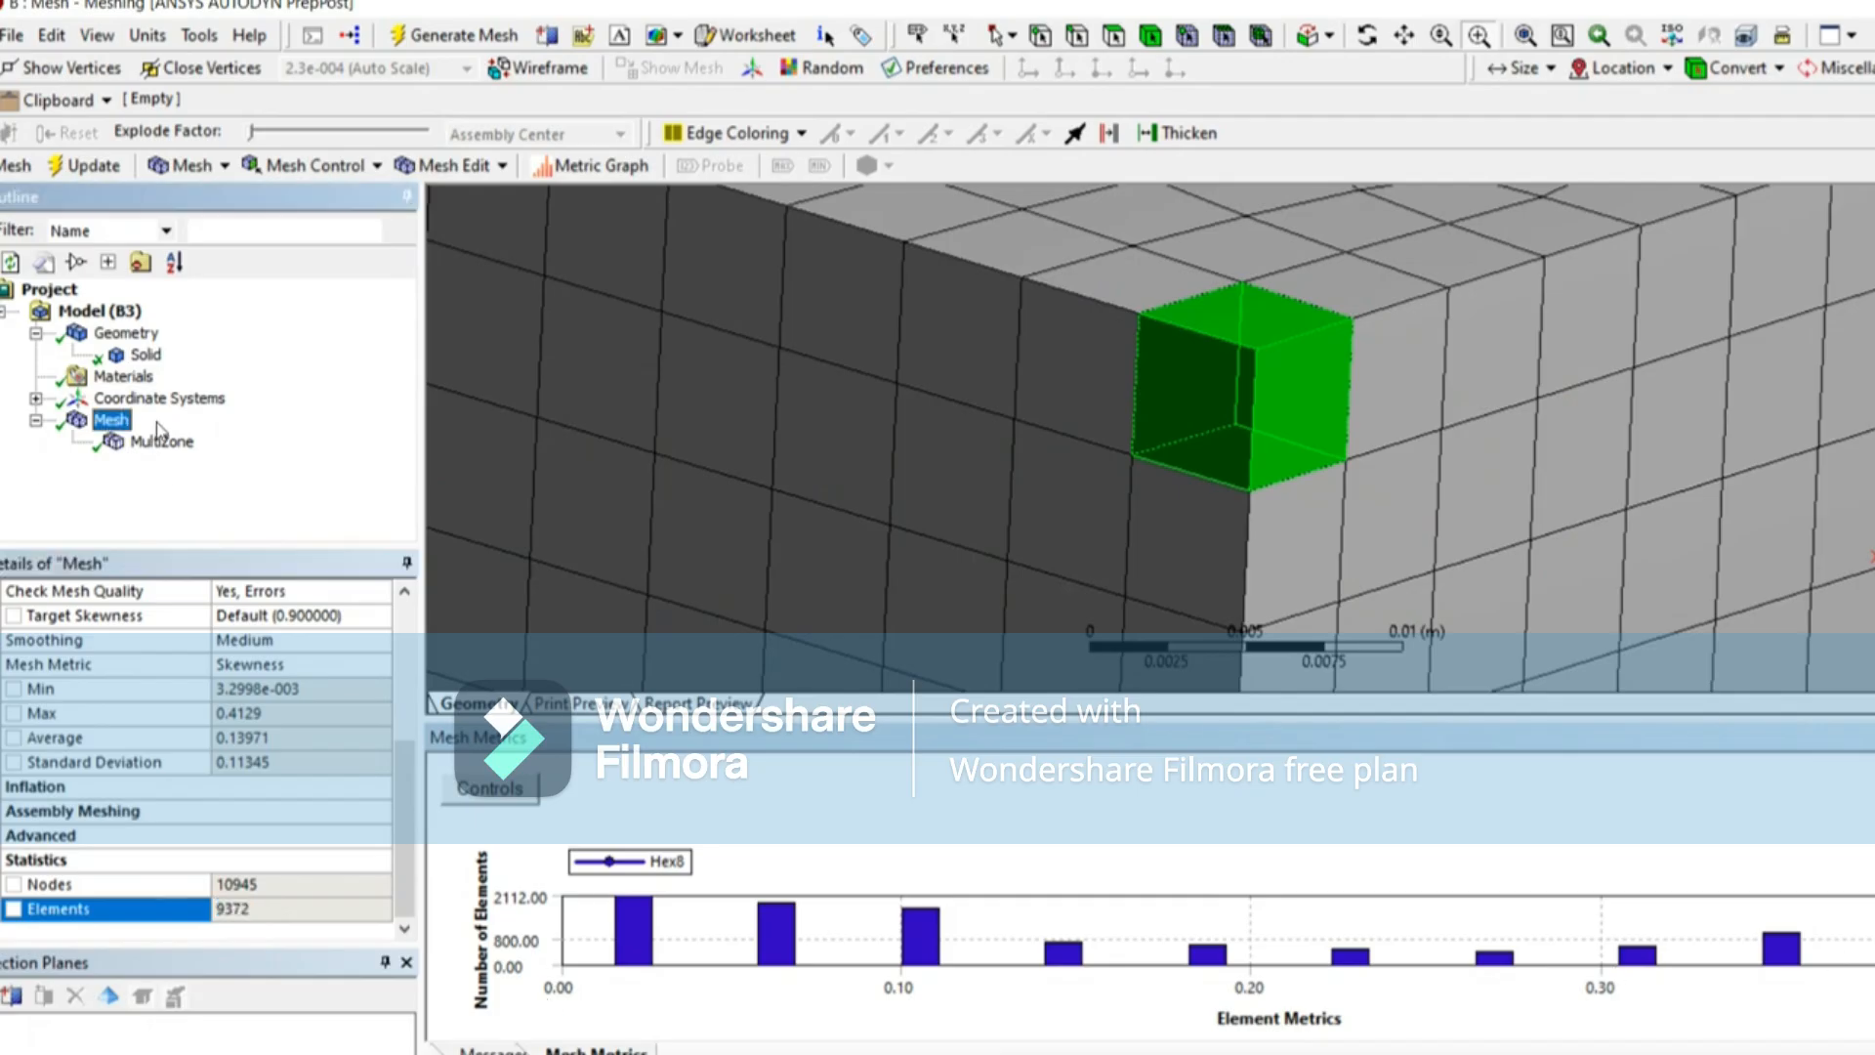
{"action": "left_click", "coordinate": [161, 440]}
{"action": "left_click", "coordinate": [264, 721]}
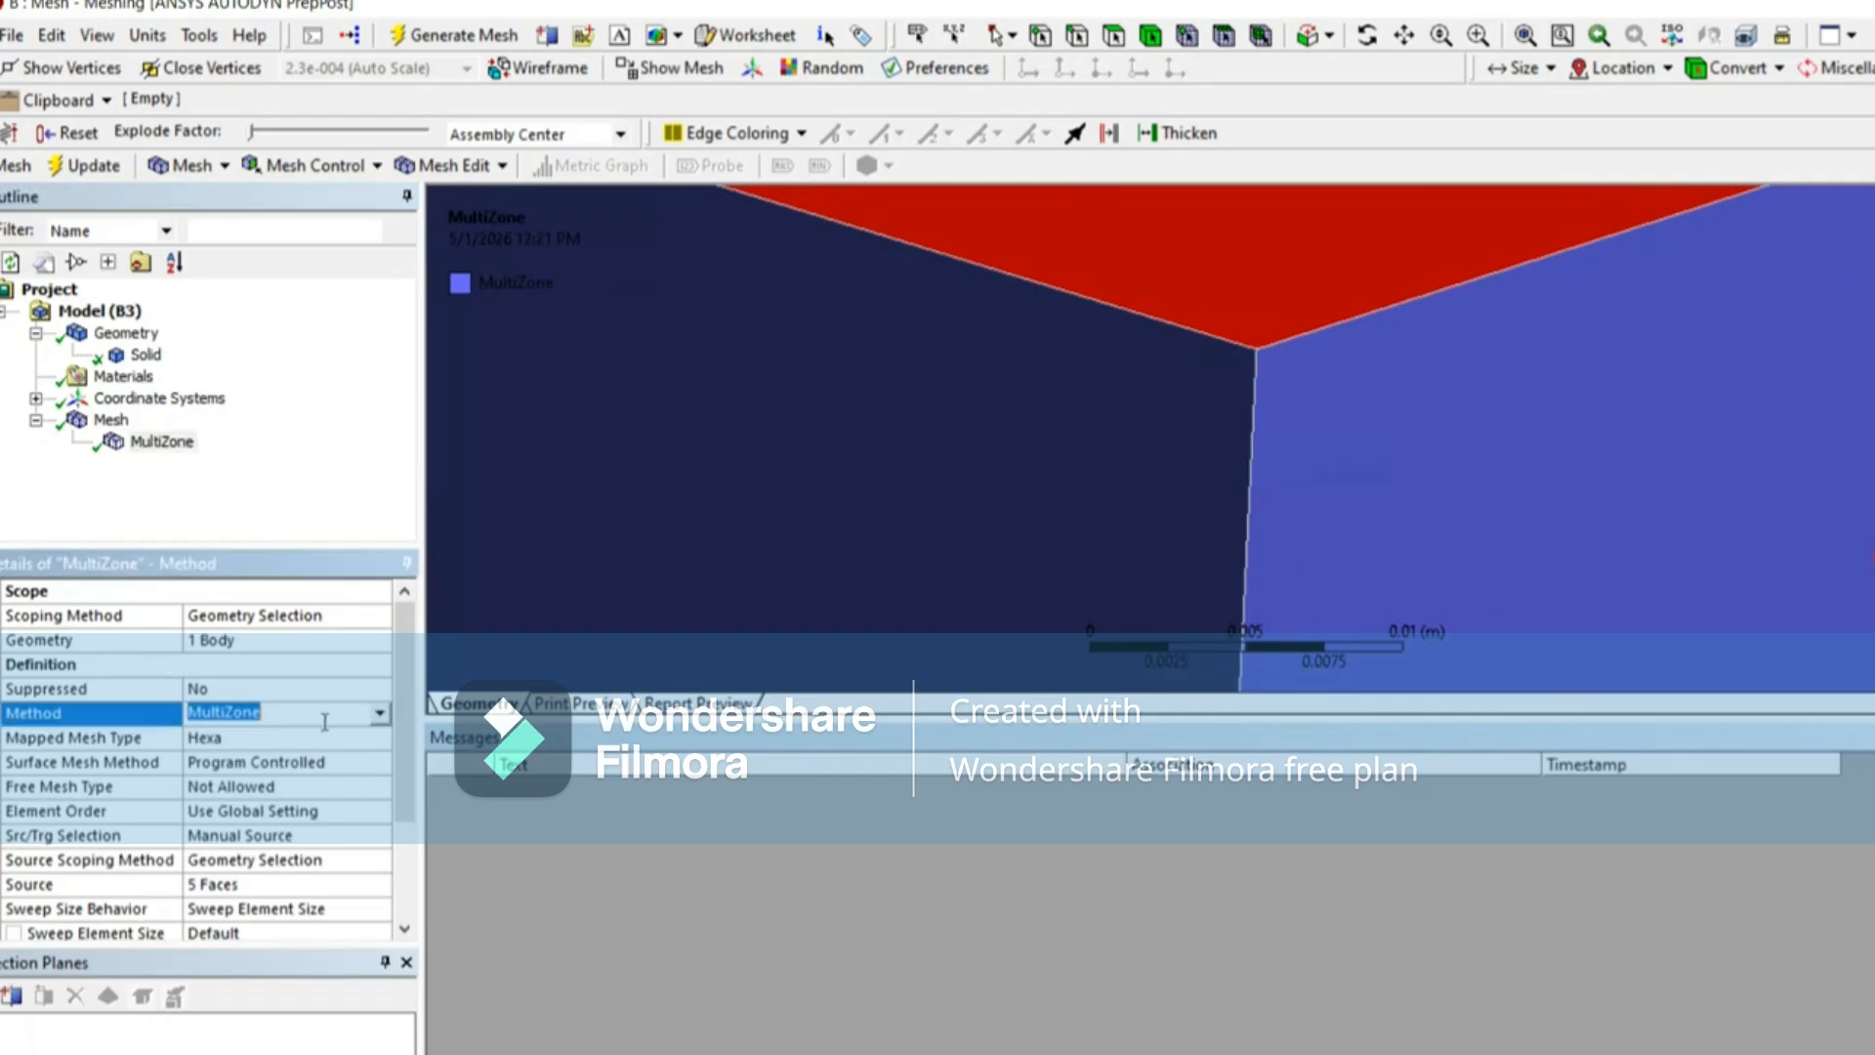
{"action": "left_click", "coordinate": [379, 714]}
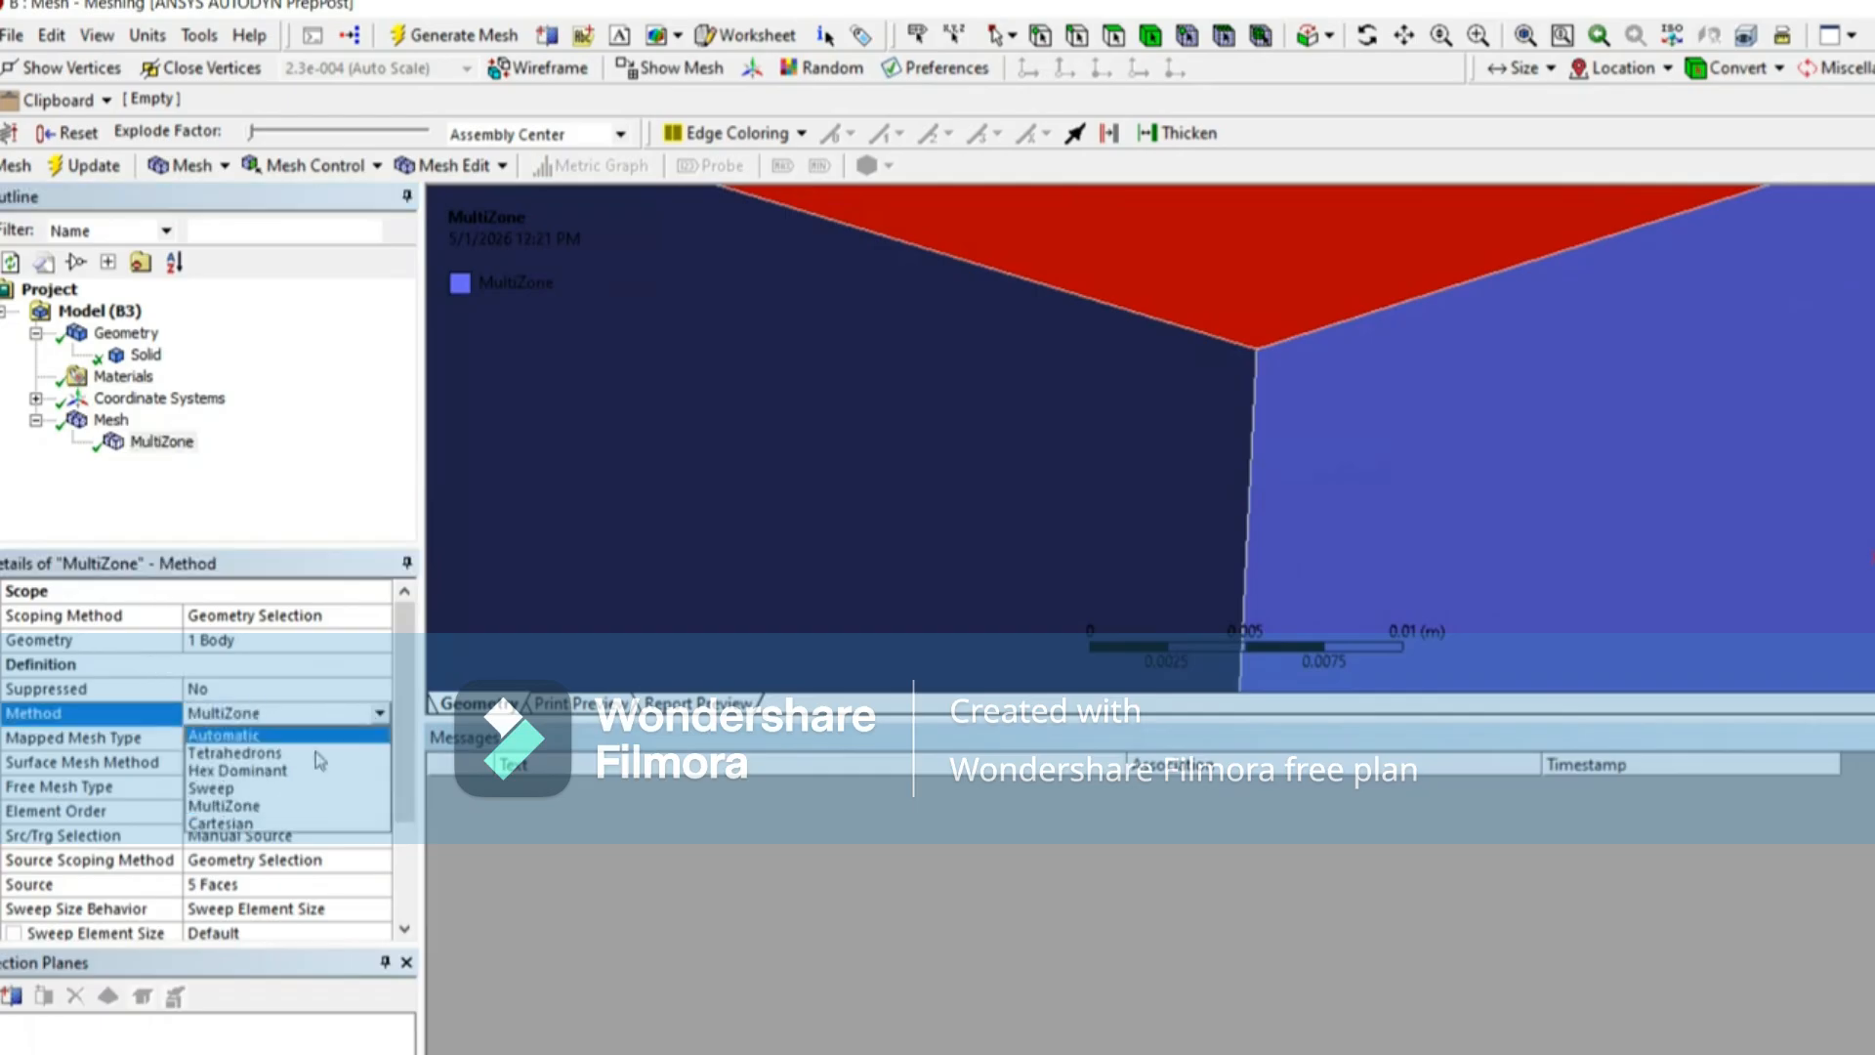
{"action": "left_click", "coordinate": [250, 754]}
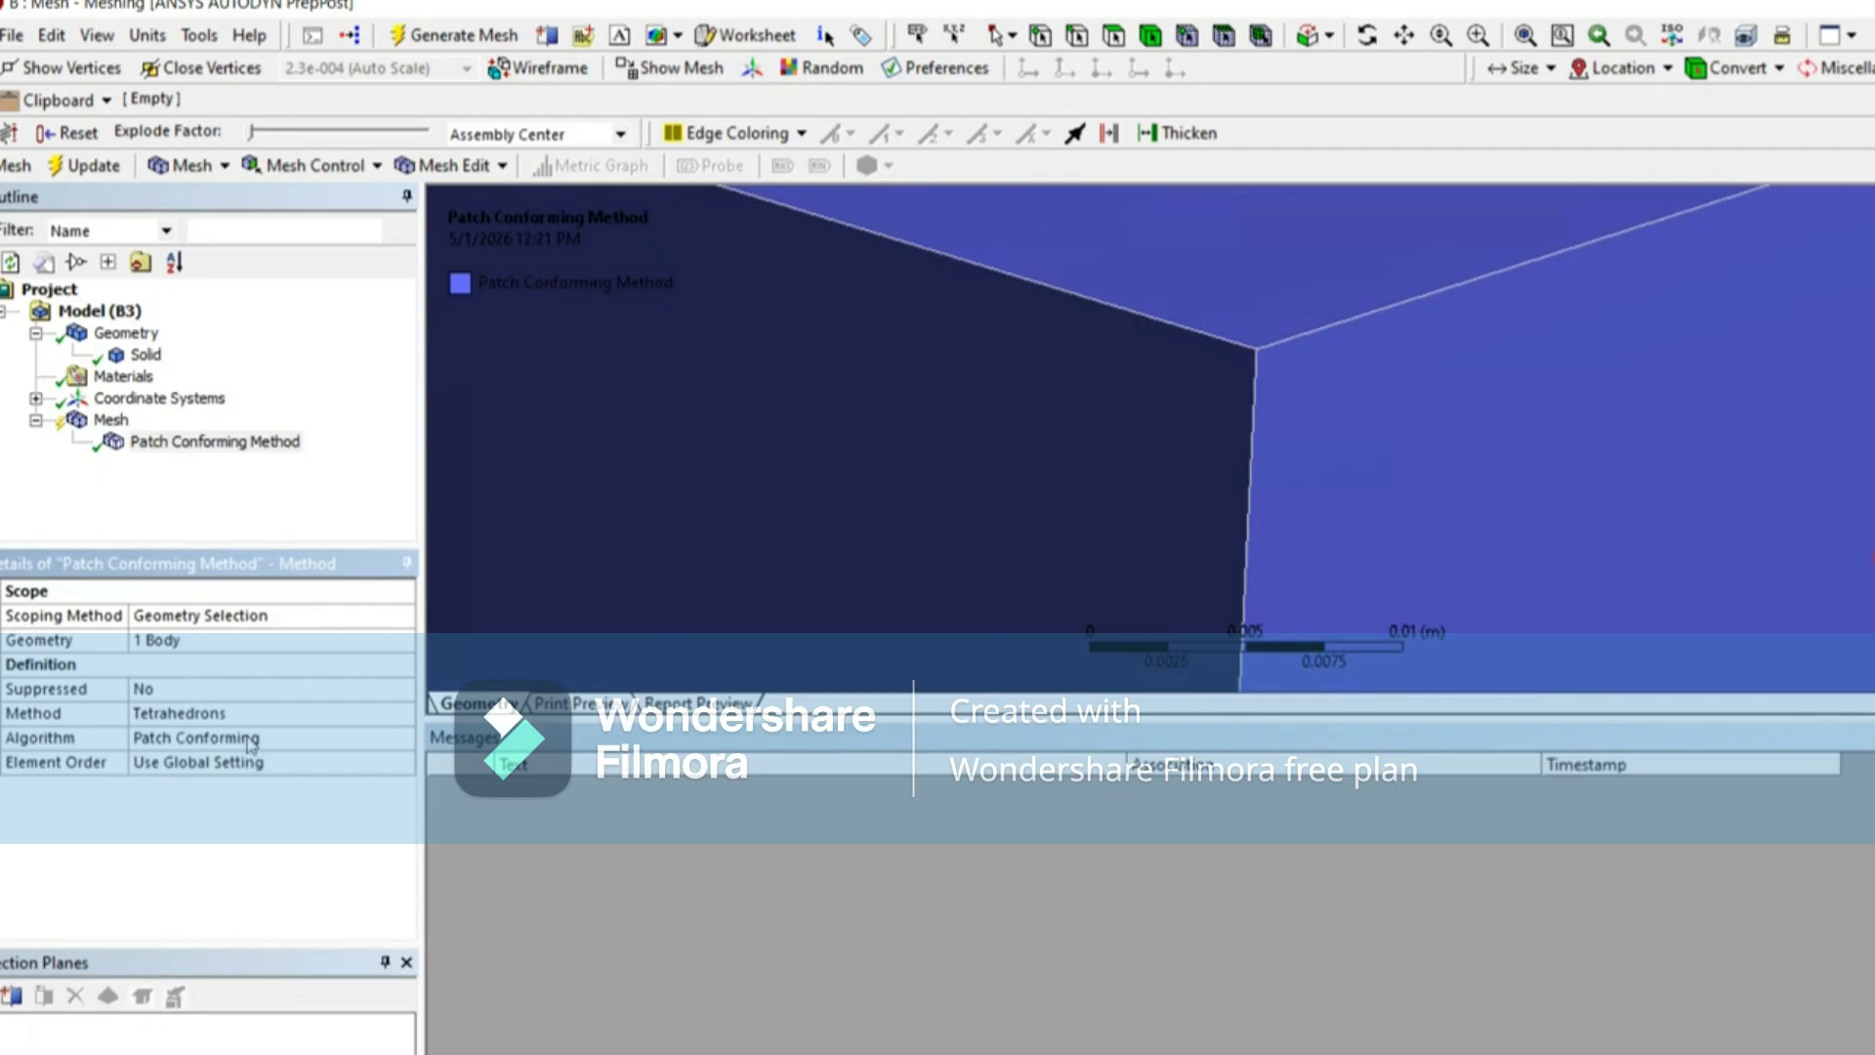
Step: Generate the tetrahedral mesh and review its skewness metrics and node and element statistics
{"action": "left_click", "coordinate": [435, 37]}
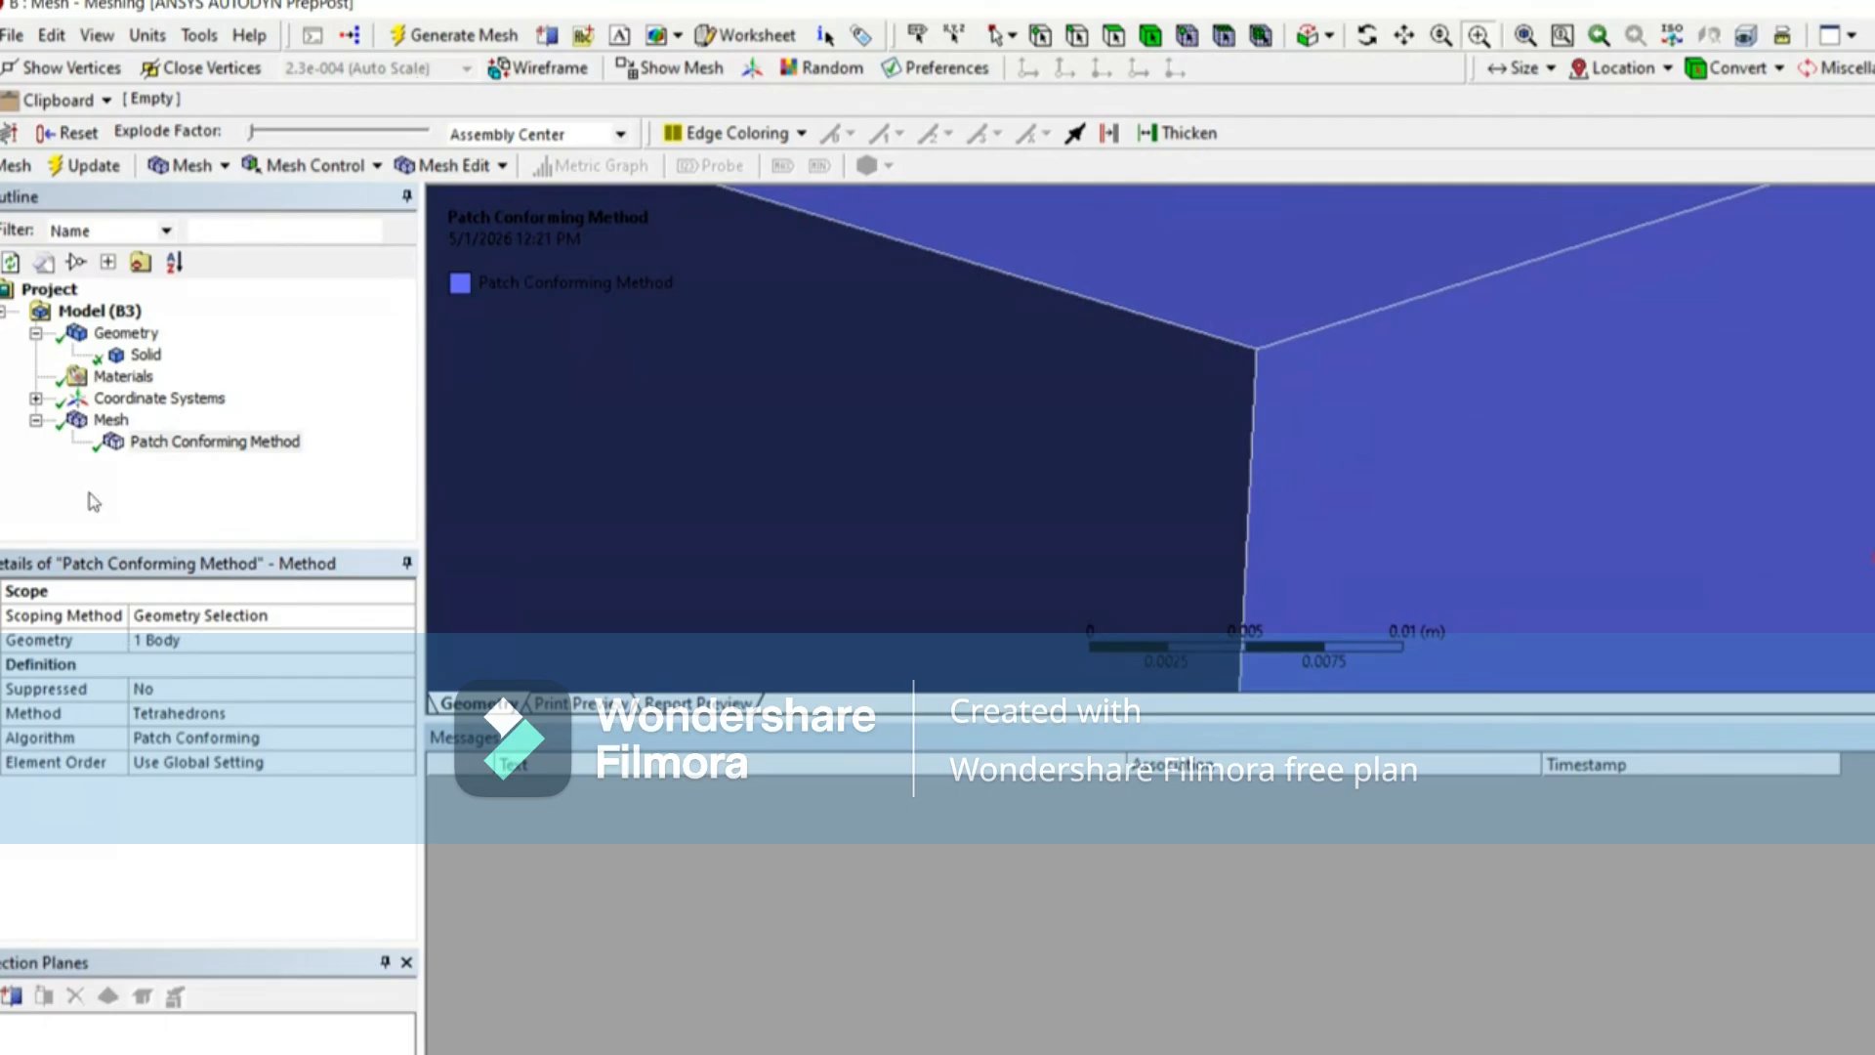
{"action": "left_click", "coordinate": [110, 420]}
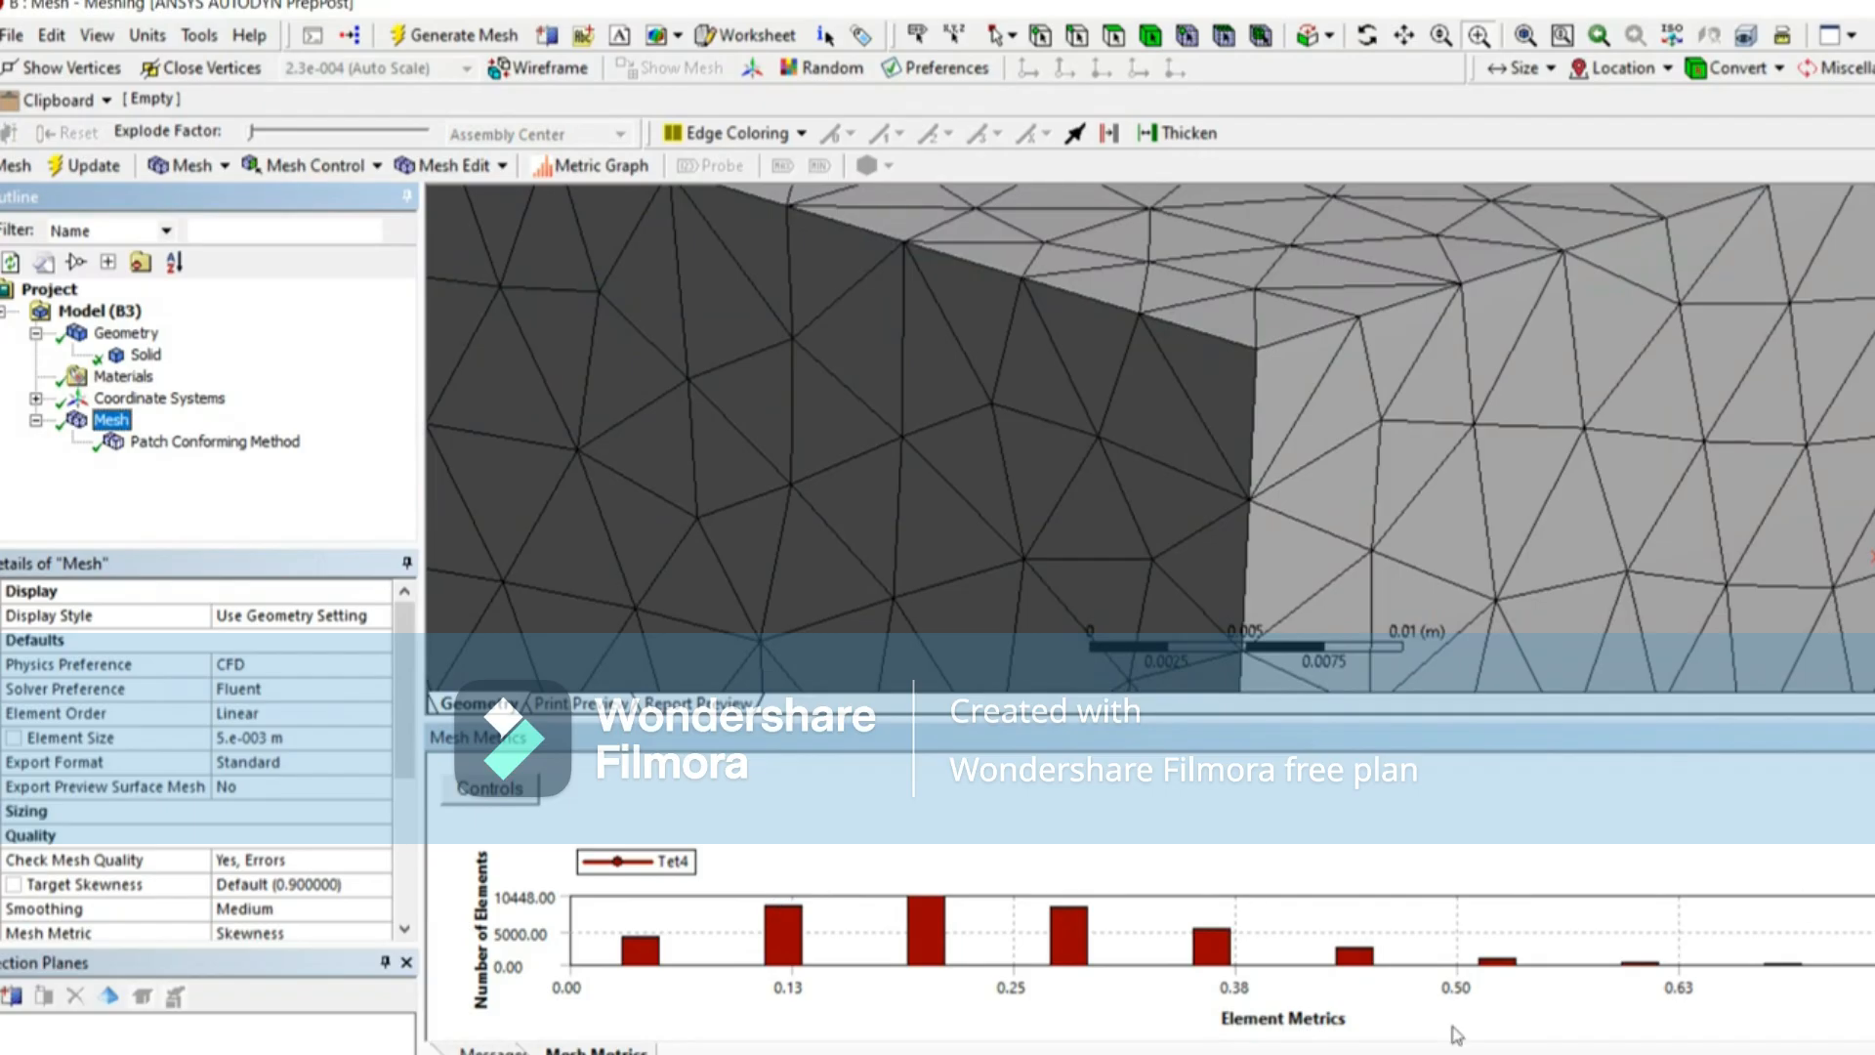
{"action": "left_click_drag", "start_coordinate": [406, 746], "coordinate": [400, 931]}
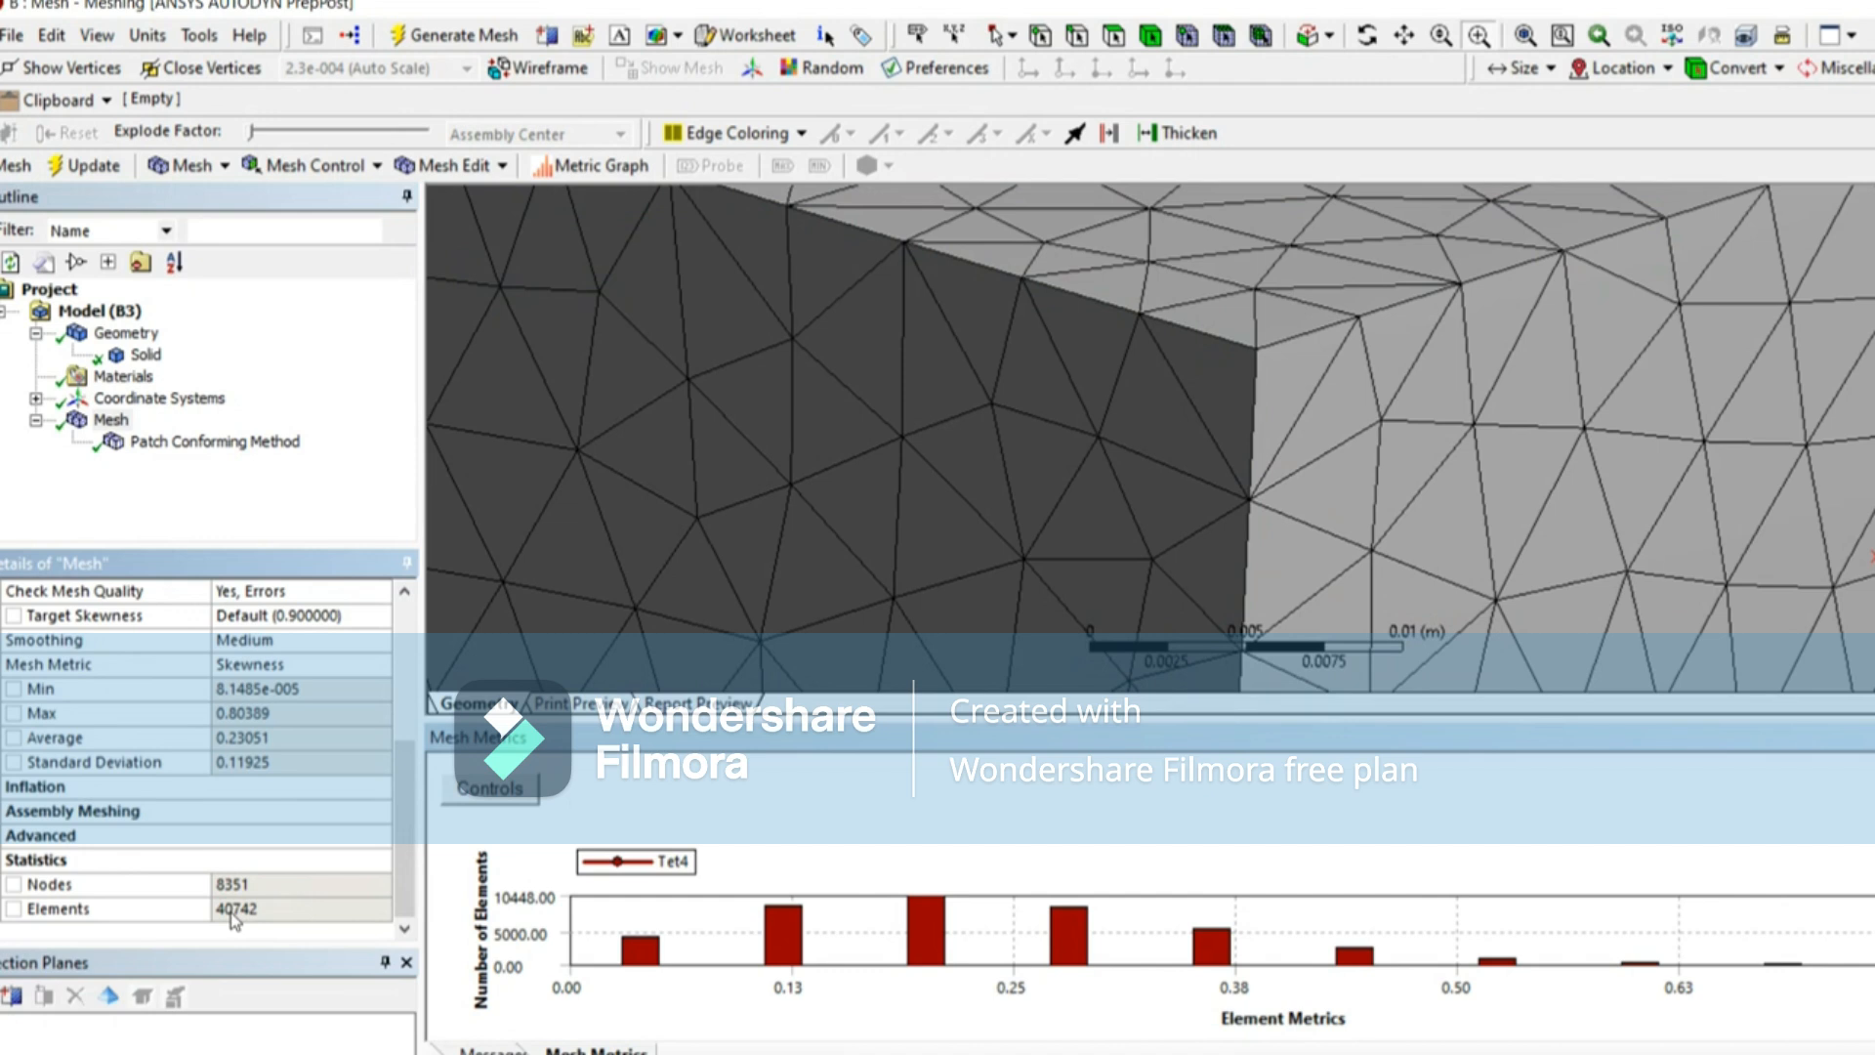
Step: Check the available tetrahedral algorithms and set the body's mesh method back to MultiZone
{"action": "left_click", "coordinate": [173, 445]}
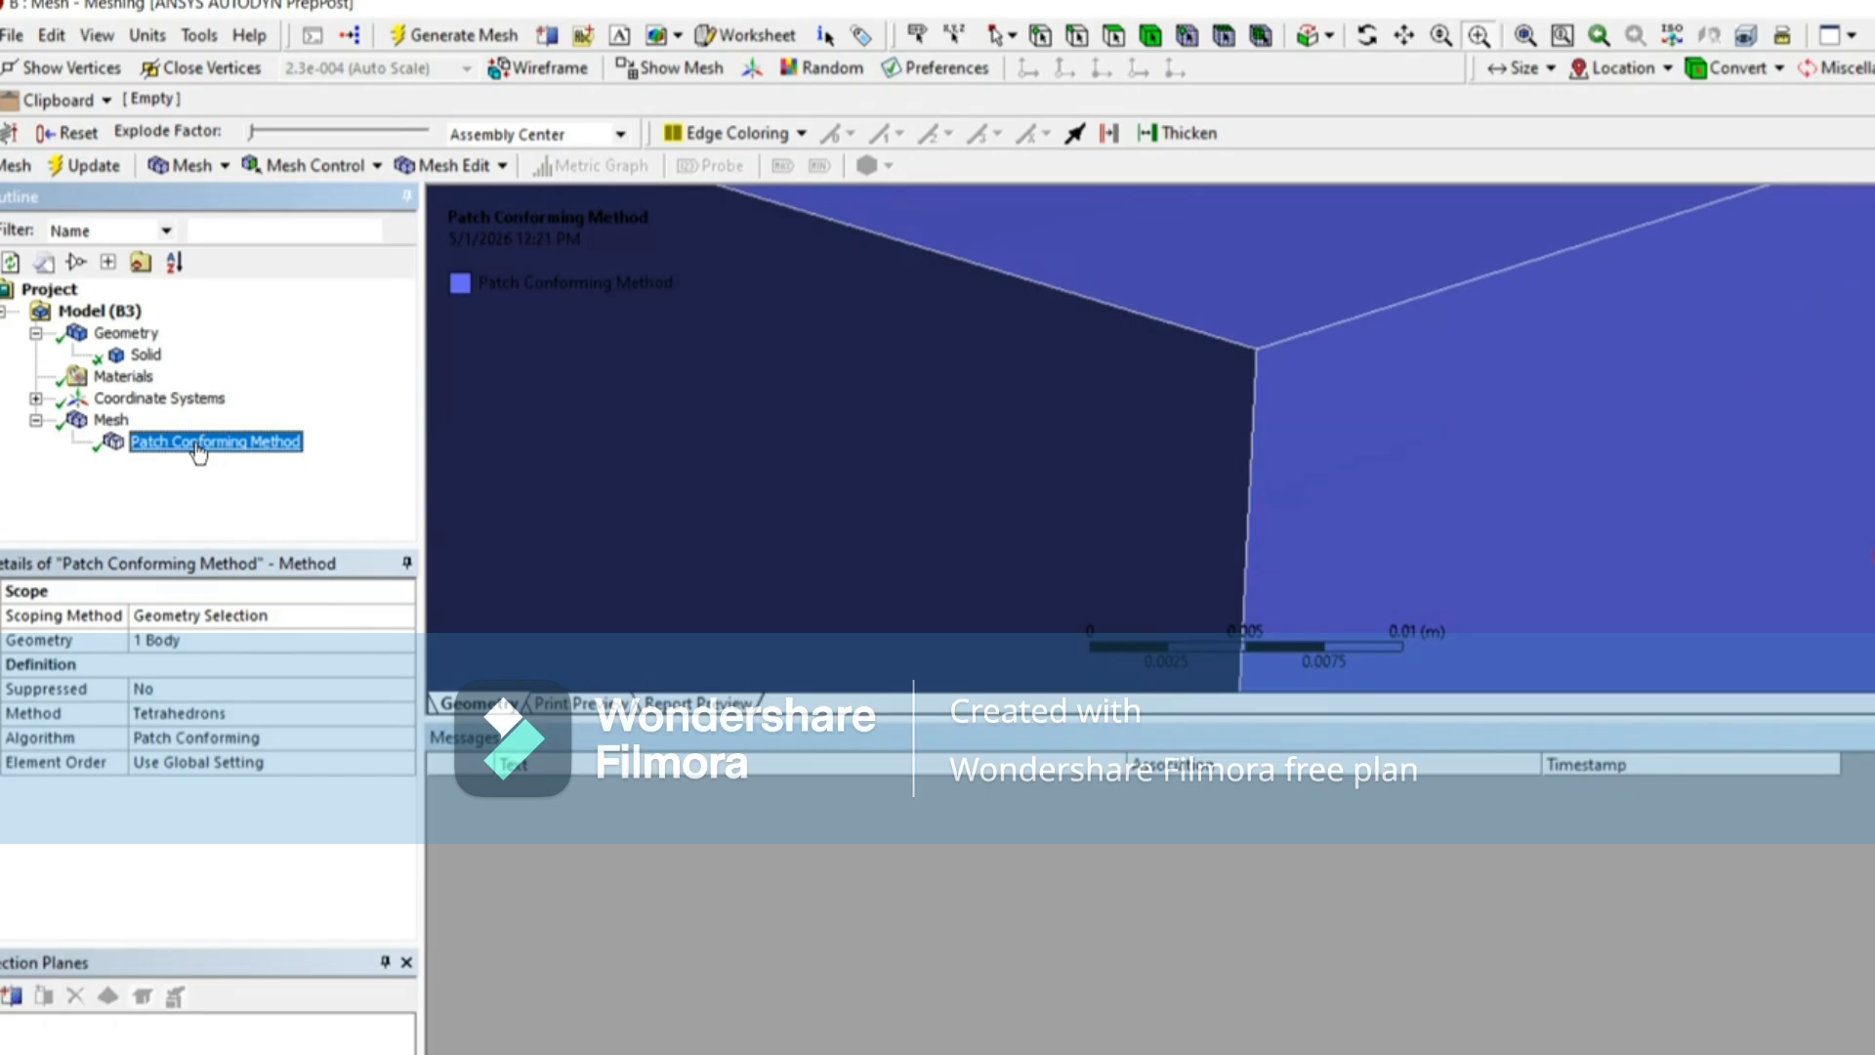
{"action": "left_click", "coordinate": [276, 738]}
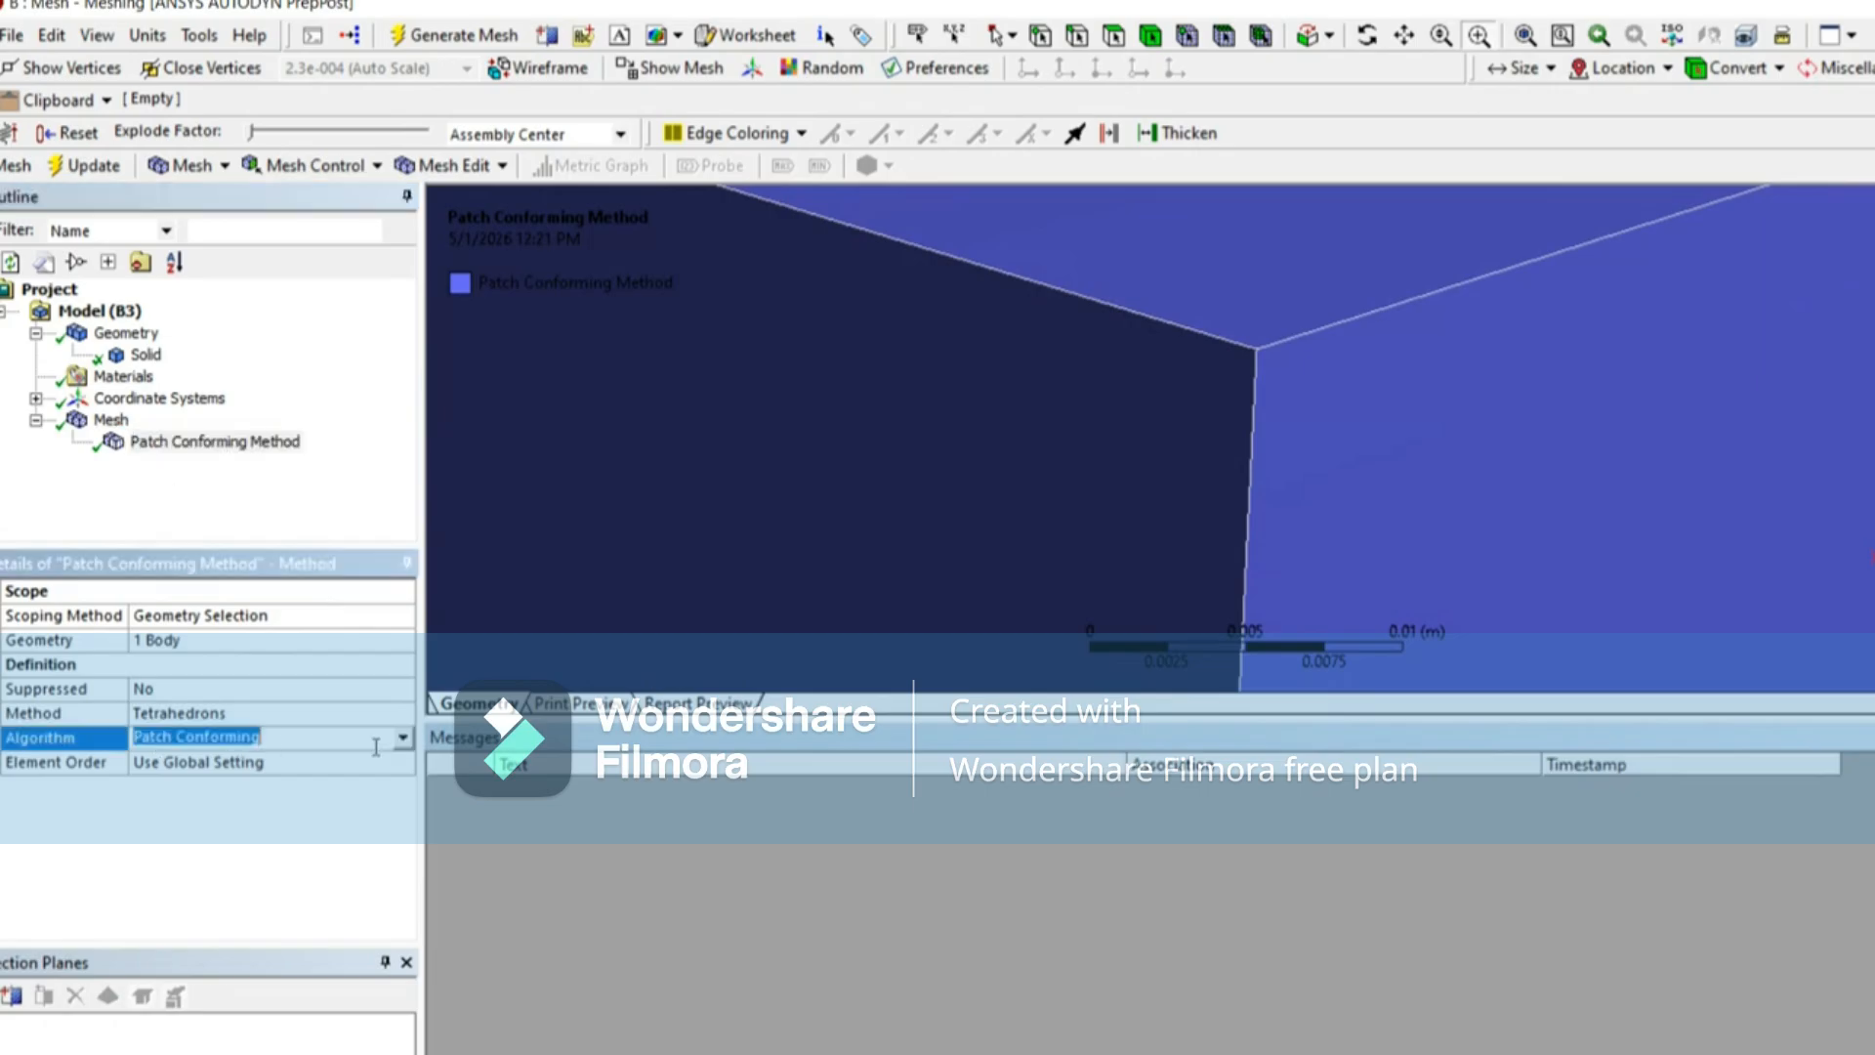
{"action": "left_click", "coordinate": [402, 739]}
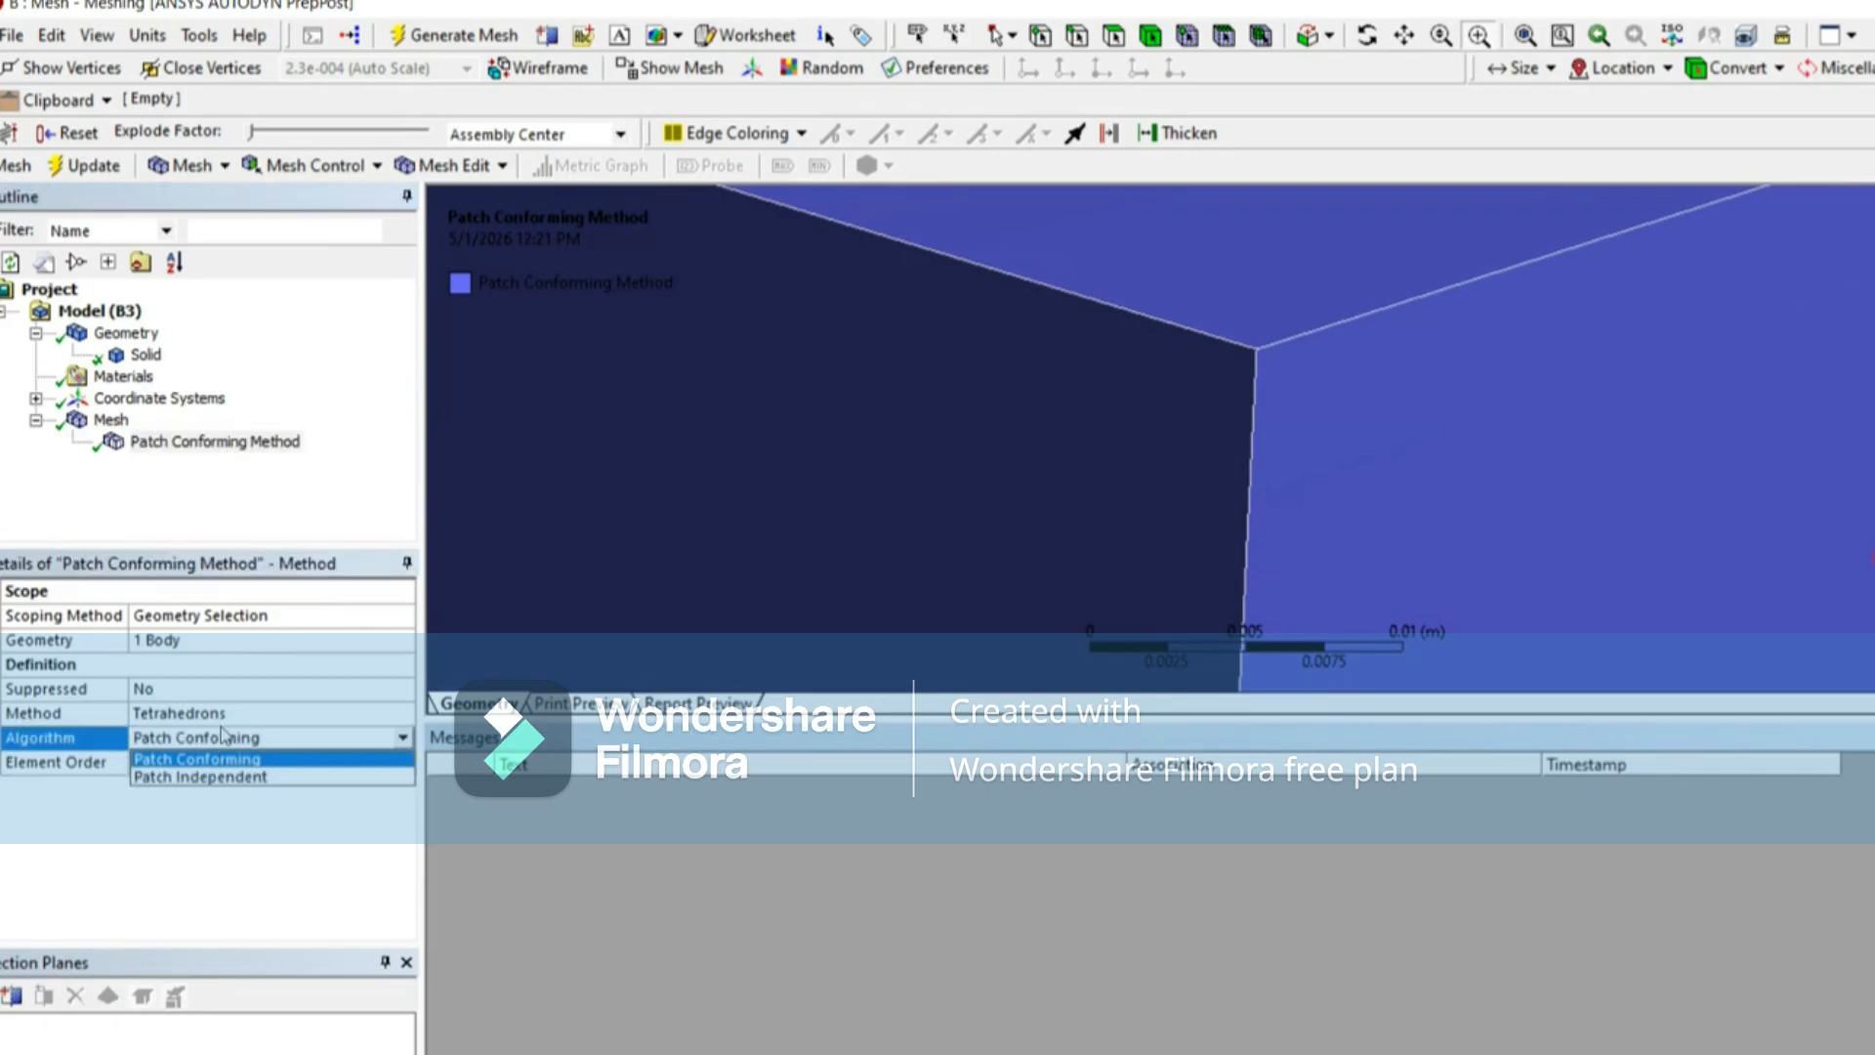
{"action": "left_click", "coordinate": [353, 716]}
{"action": "left_click", "coordinate": [402, 713]}
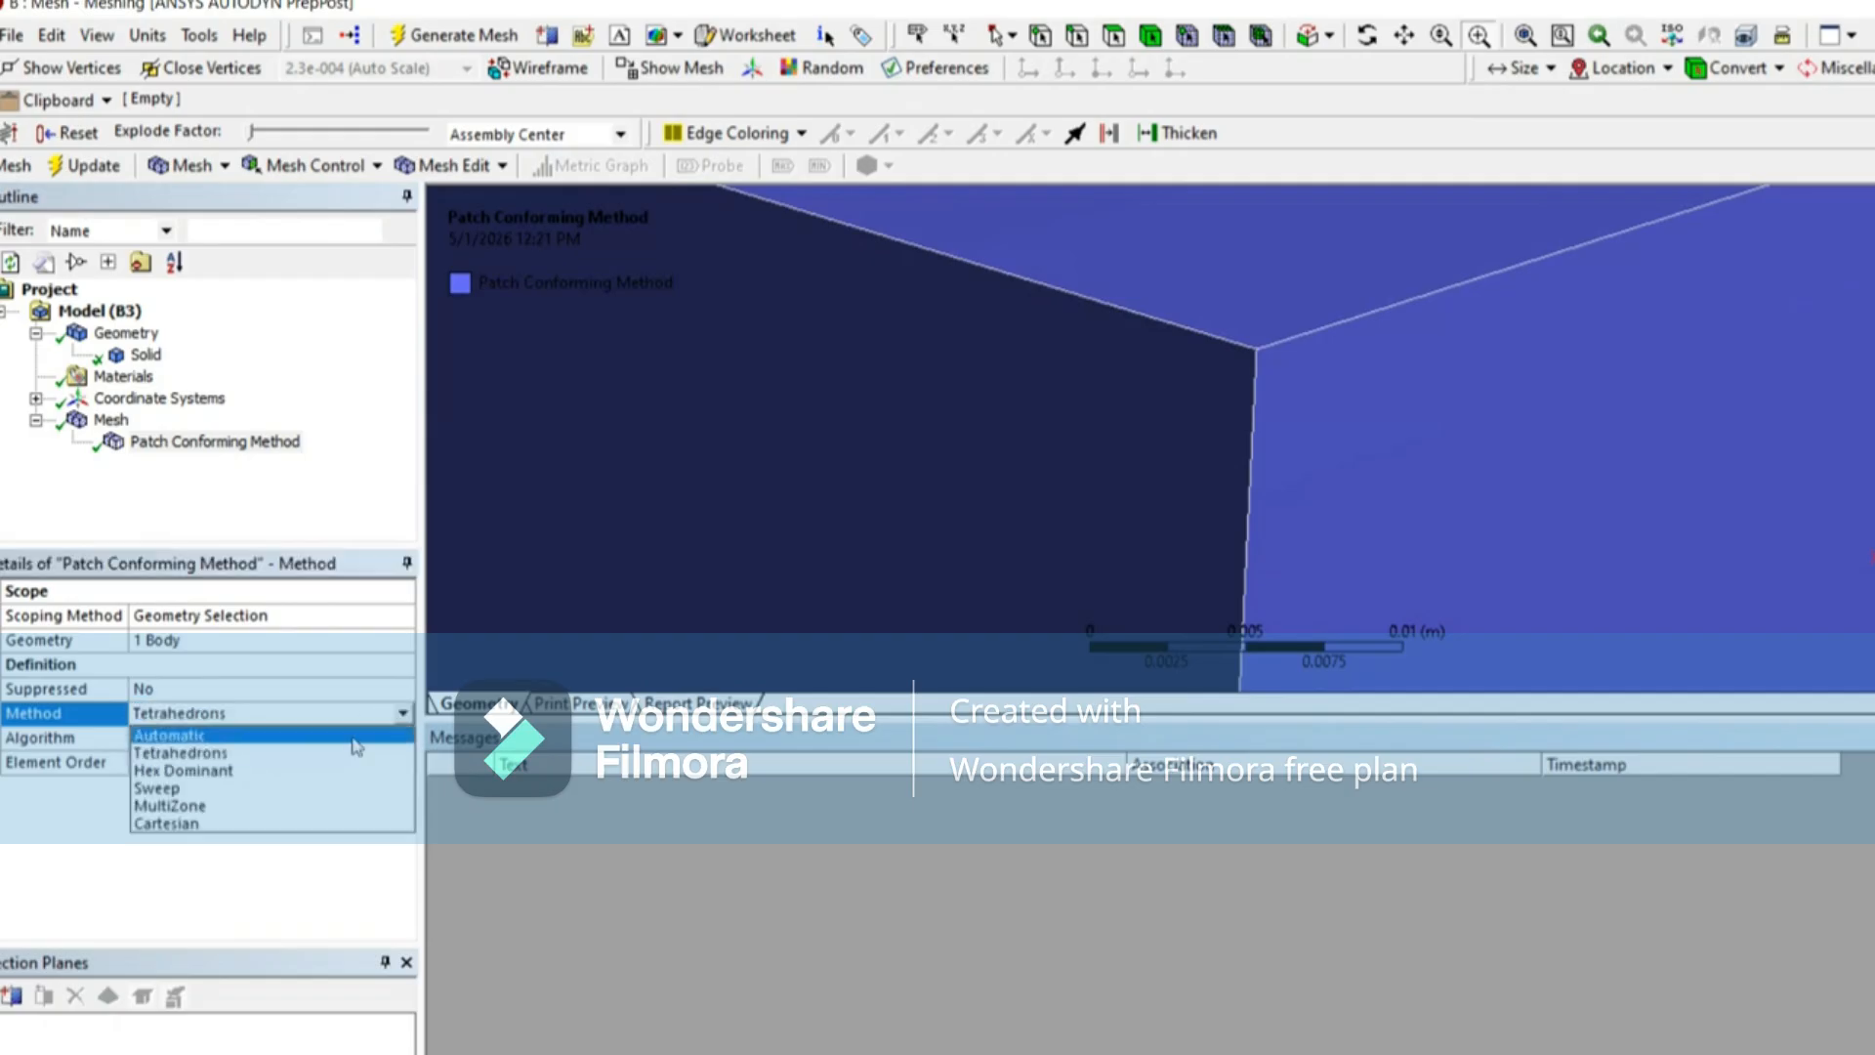
{"action": "left_click", "coordinate": [230, 796]}
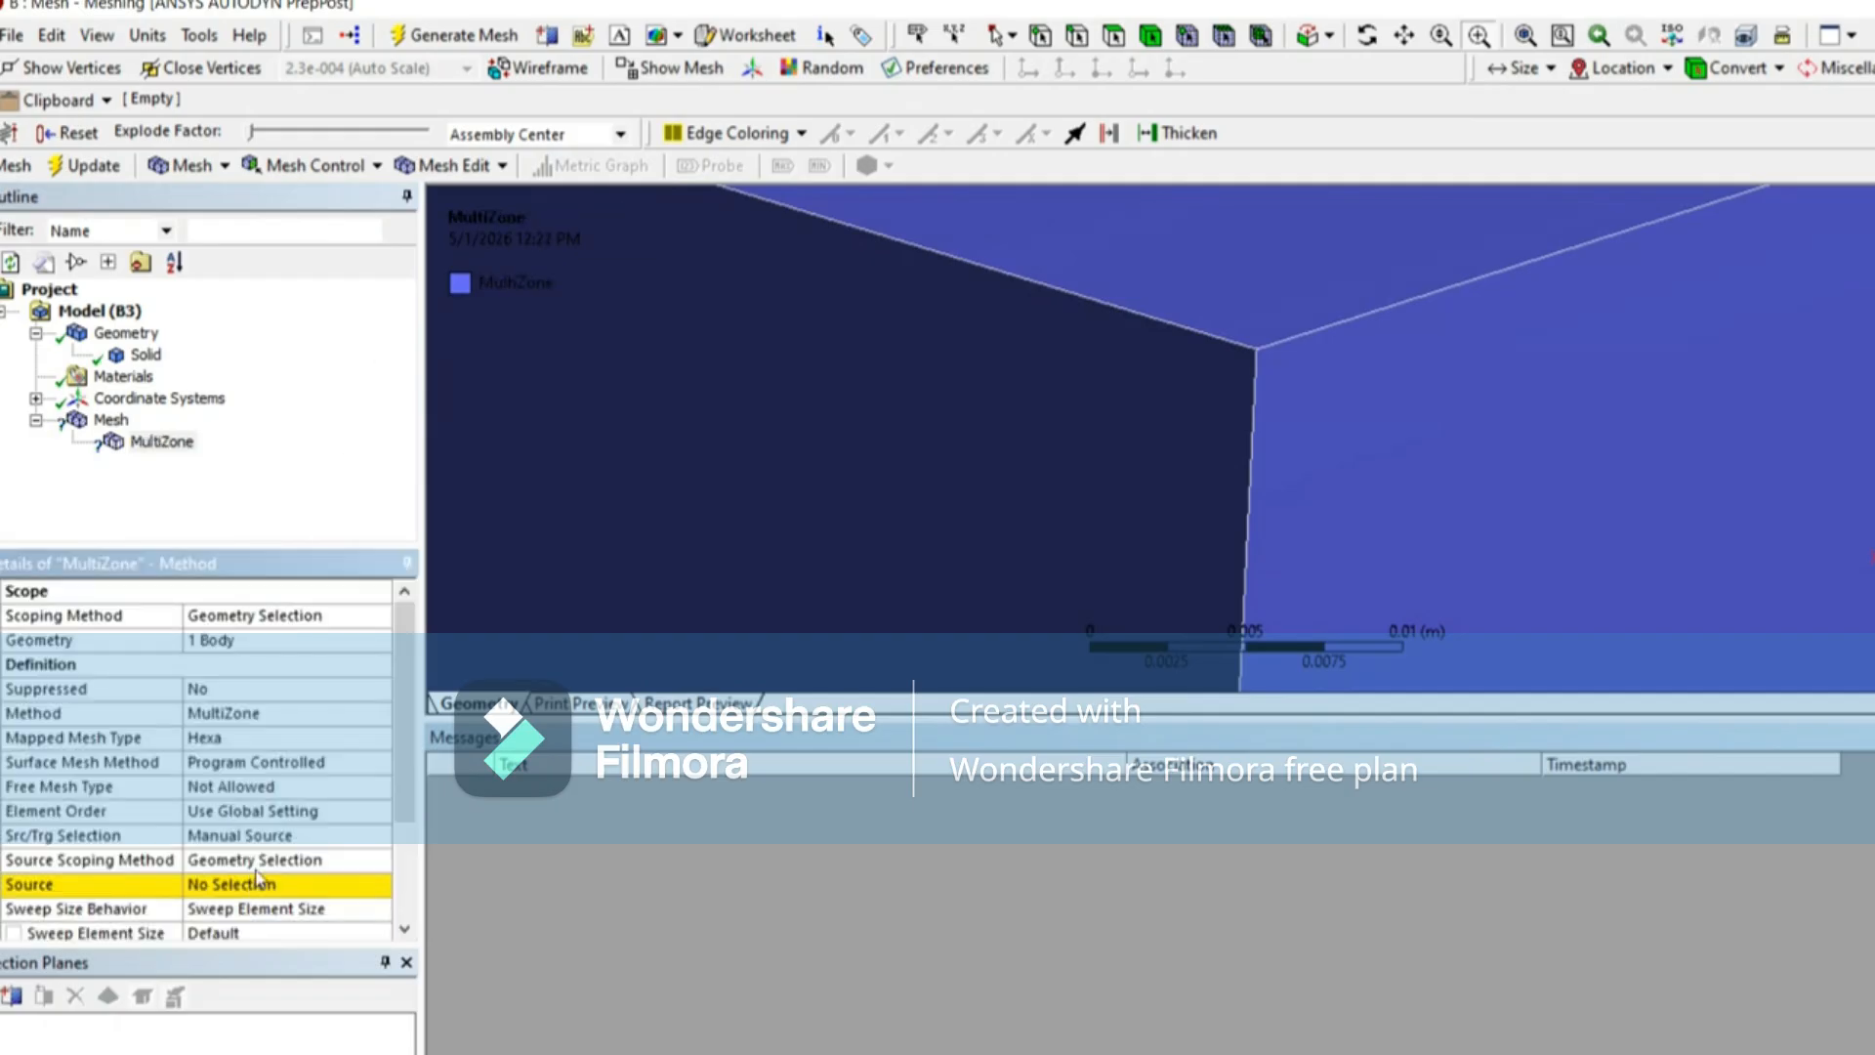
Step: Set the MultiZone source/target selection to Automatic, then regenerate and display the mesh
{"action": "left_click", "coordinate": [253, 842]}
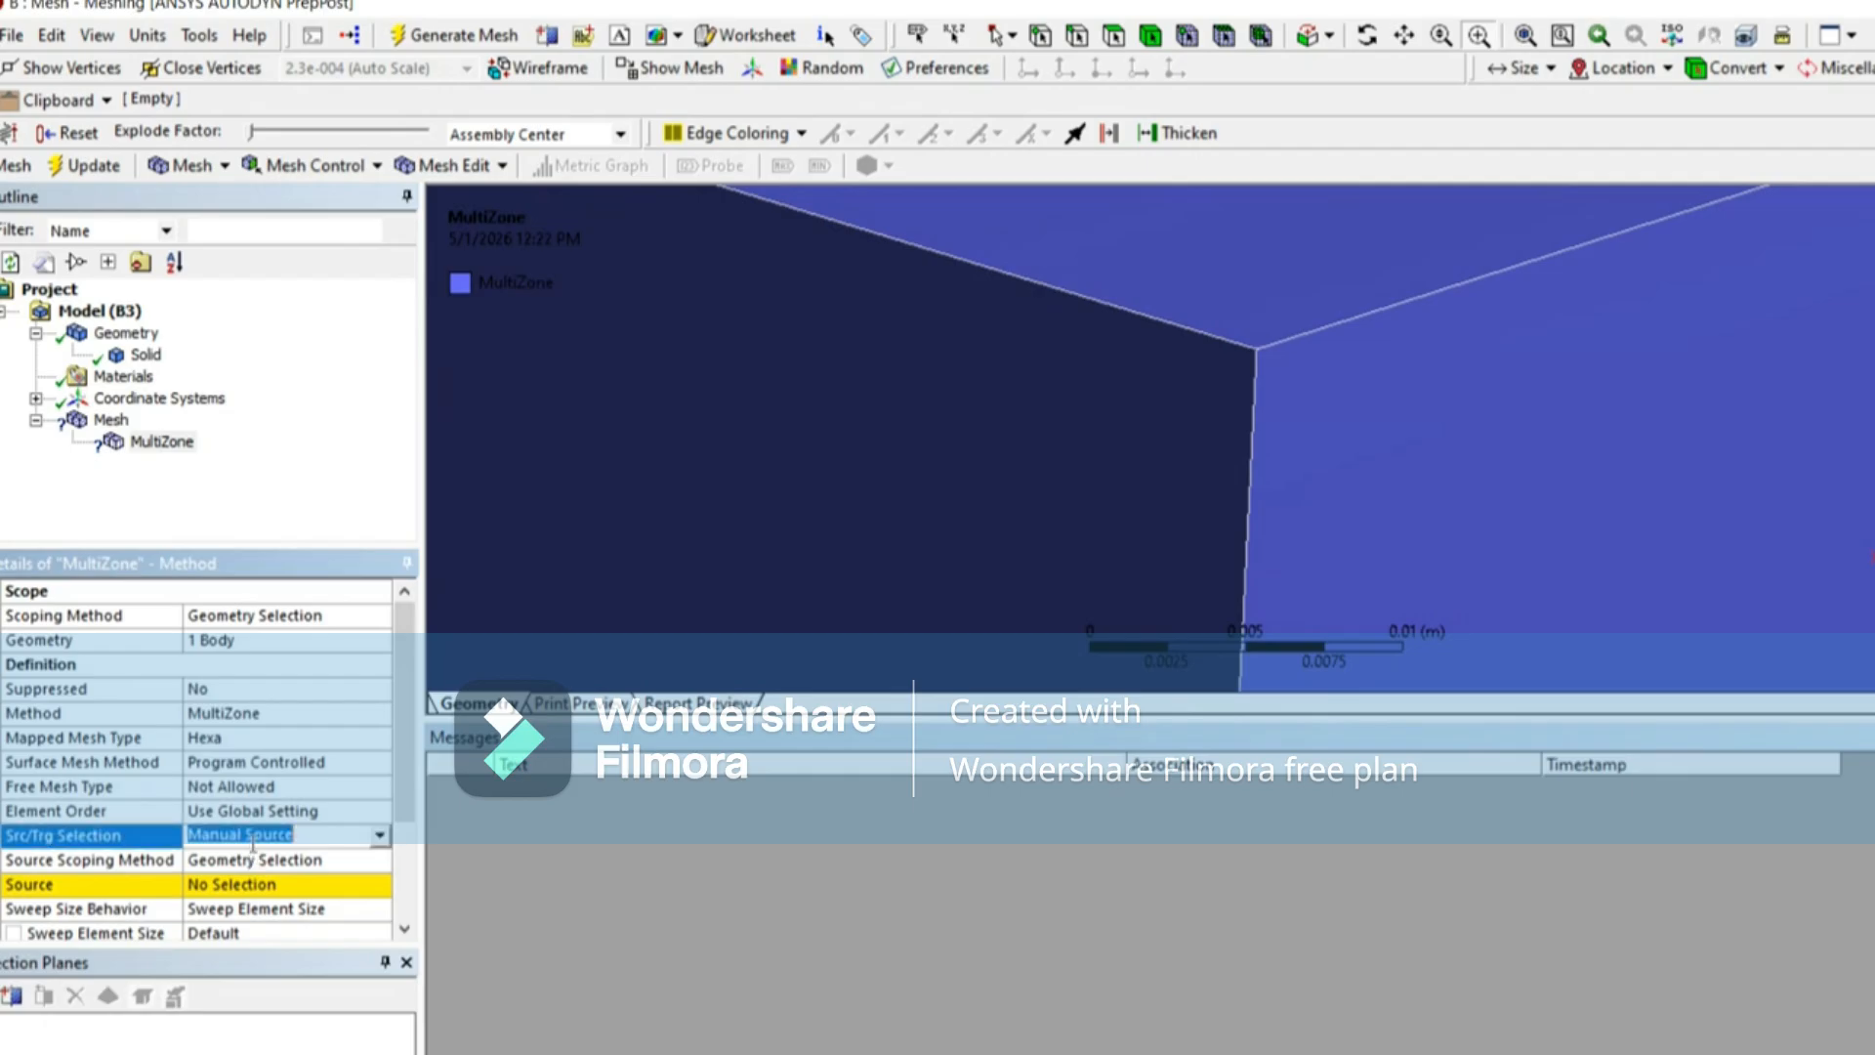
{"action": "left_click", "coordinate": [379, 836]}
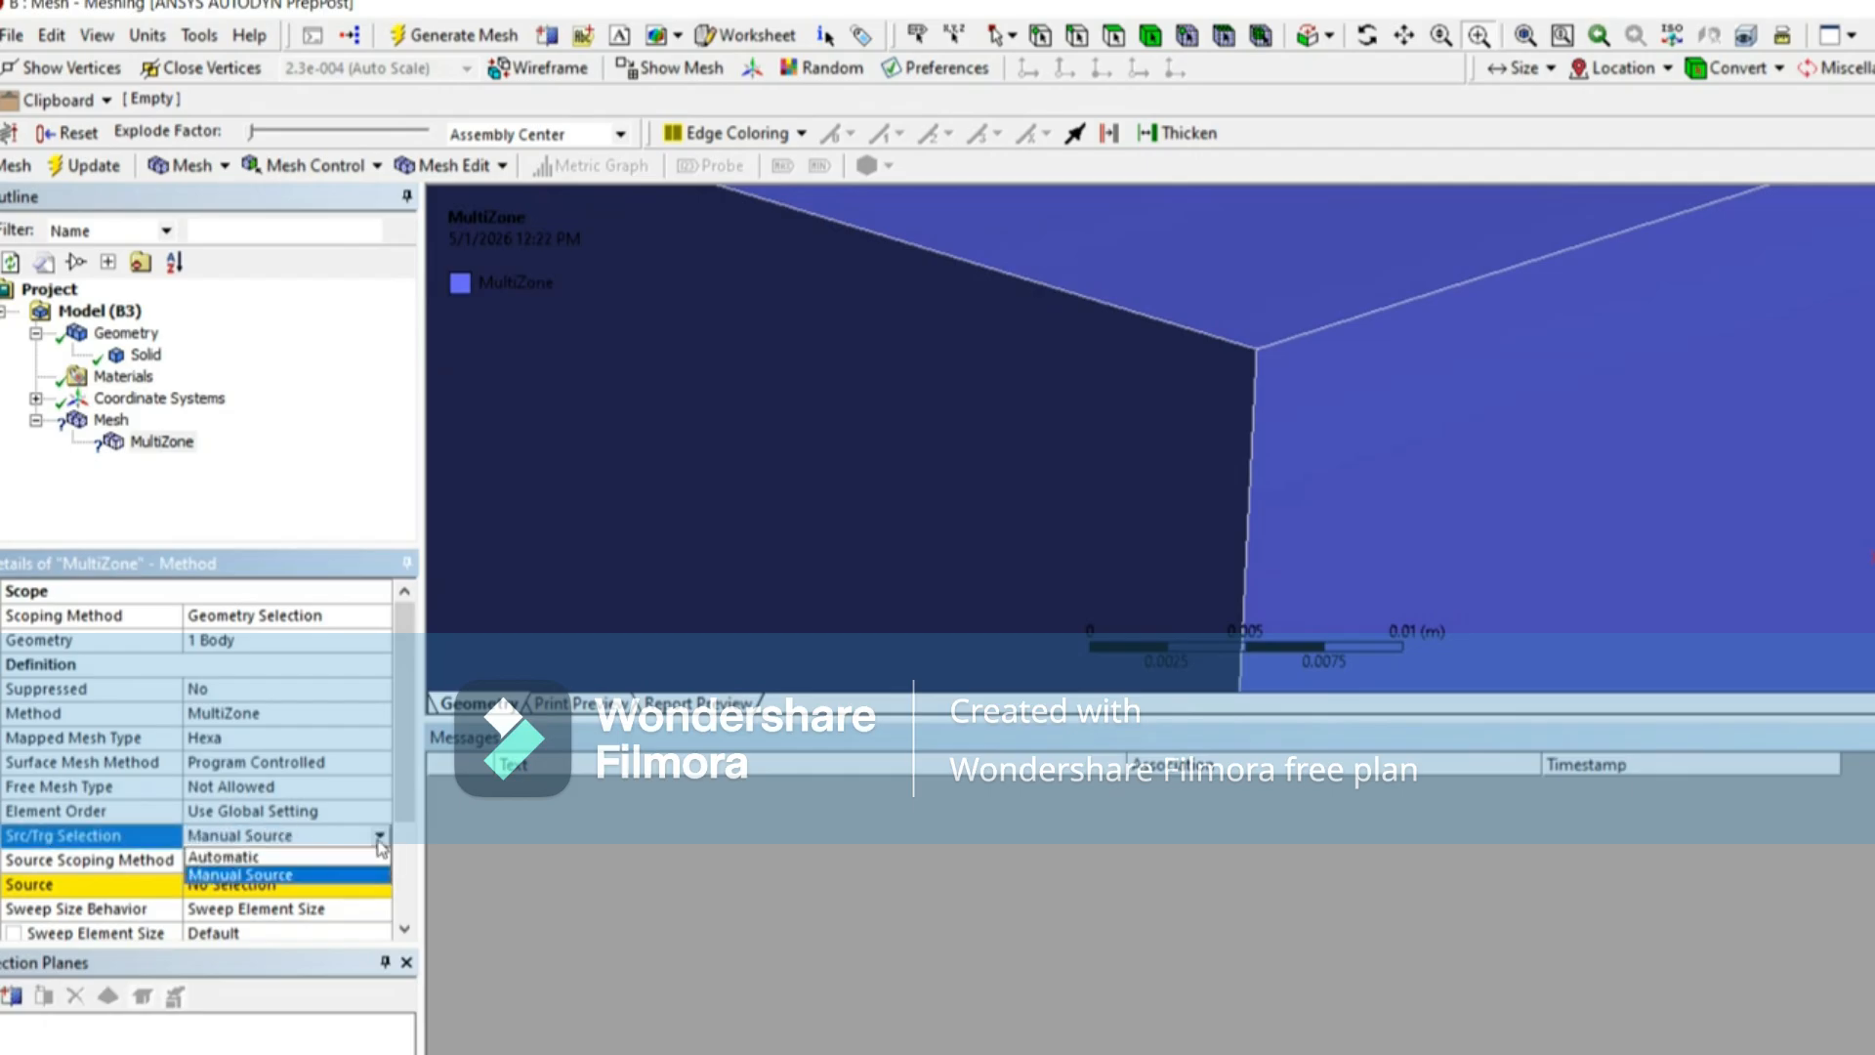
{"action": "left_click", "coordinate": [245, 859]}
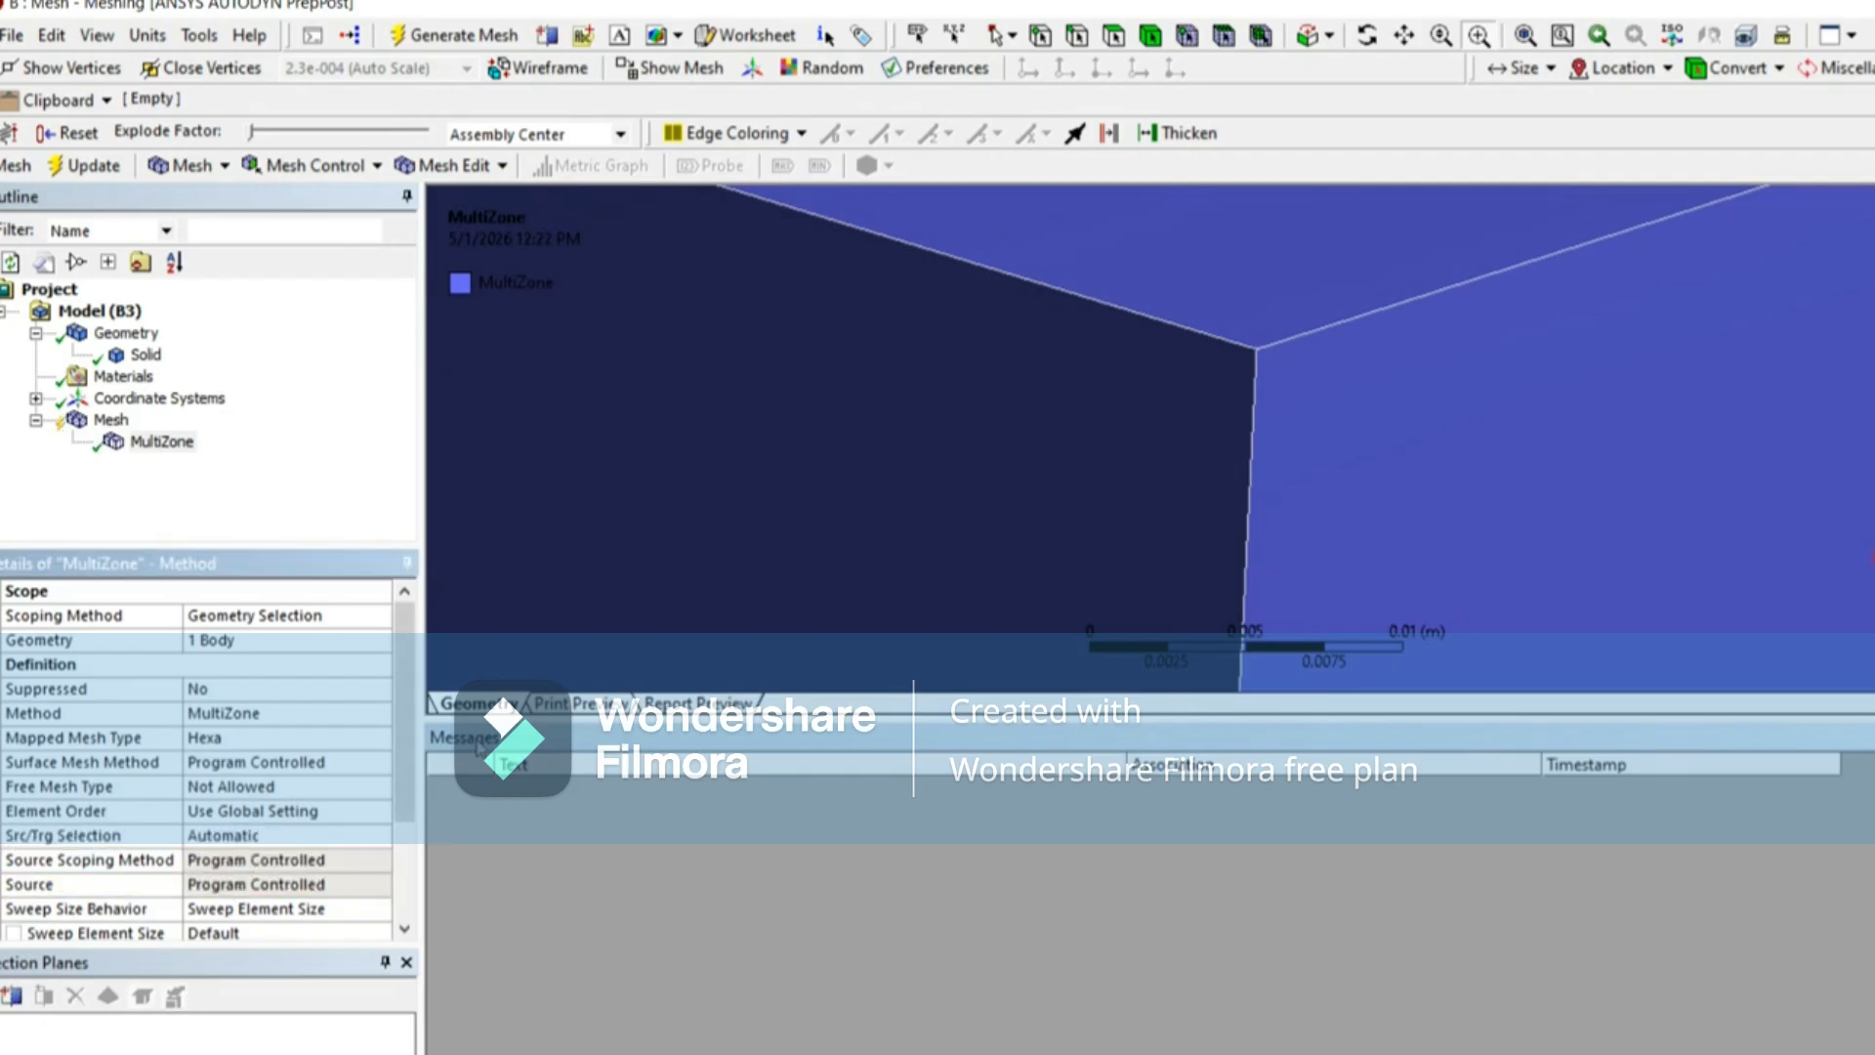
{"action": "left_click", "coordinate": [429, 36]}
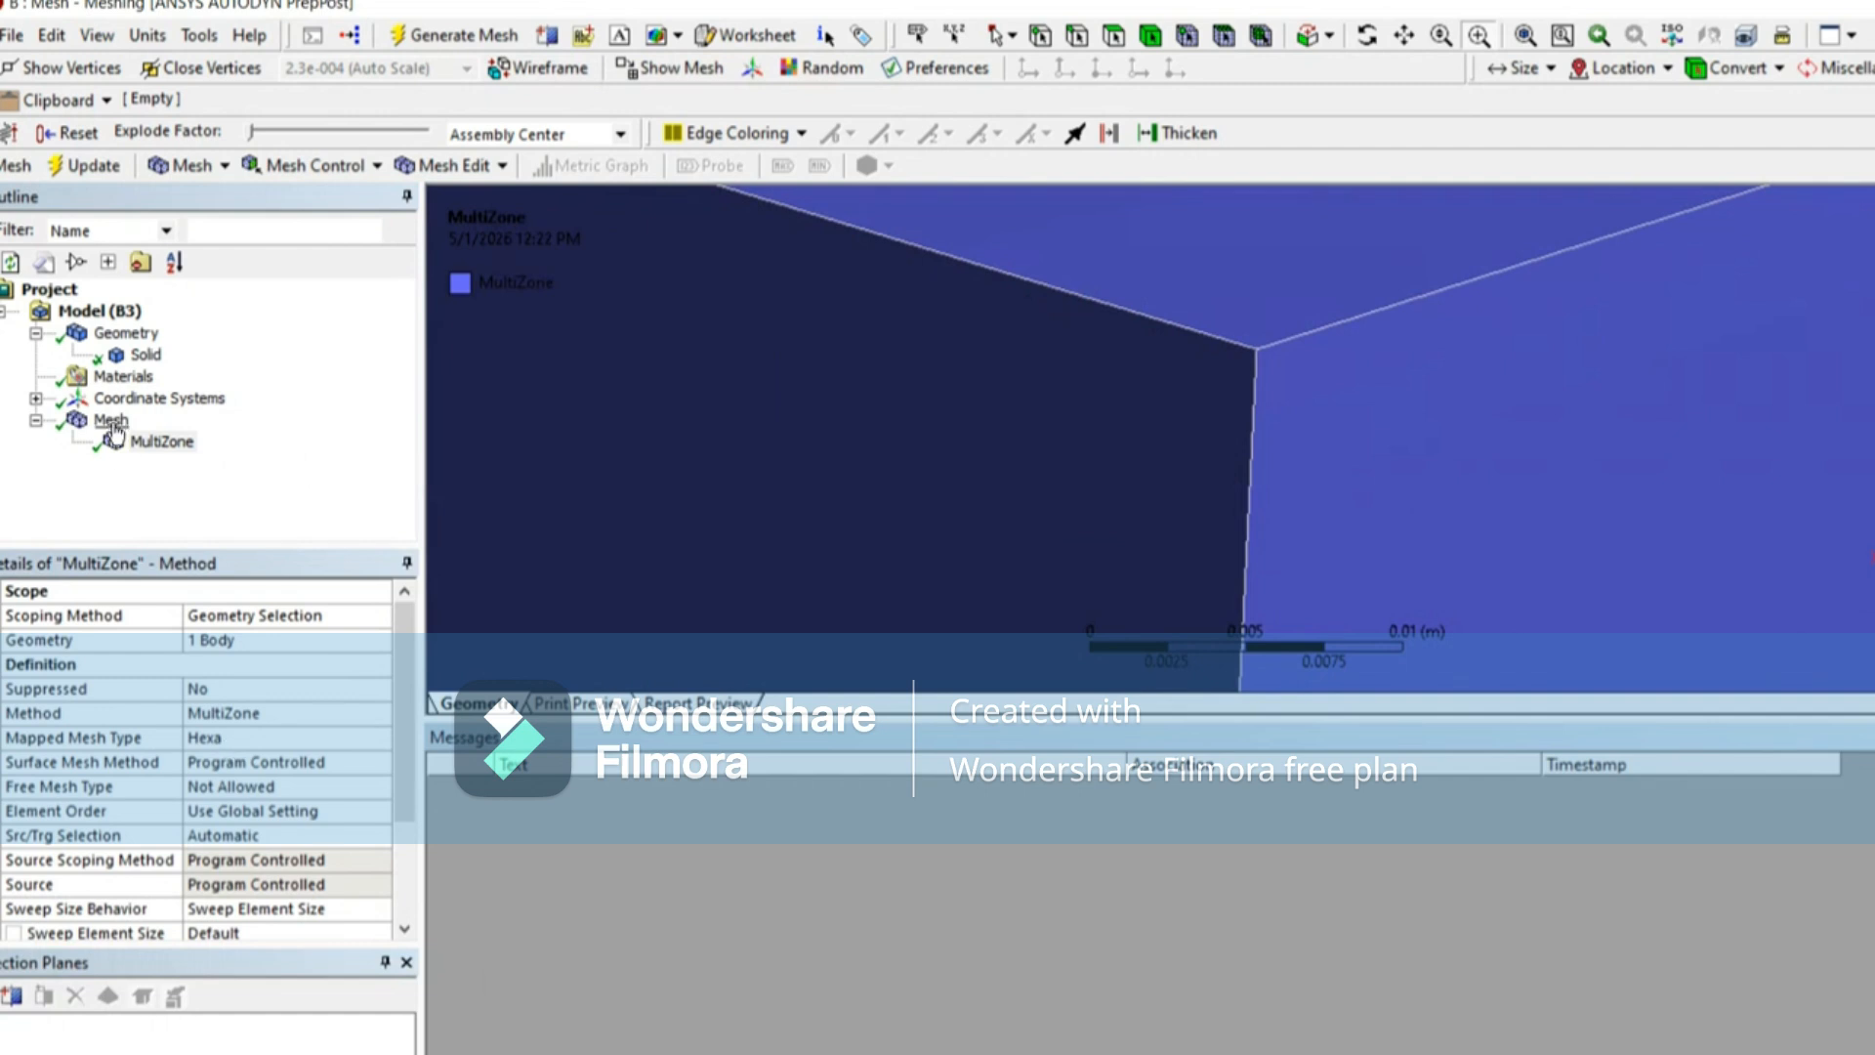
{"action": "left_click", "coordinate": [112, 421]}
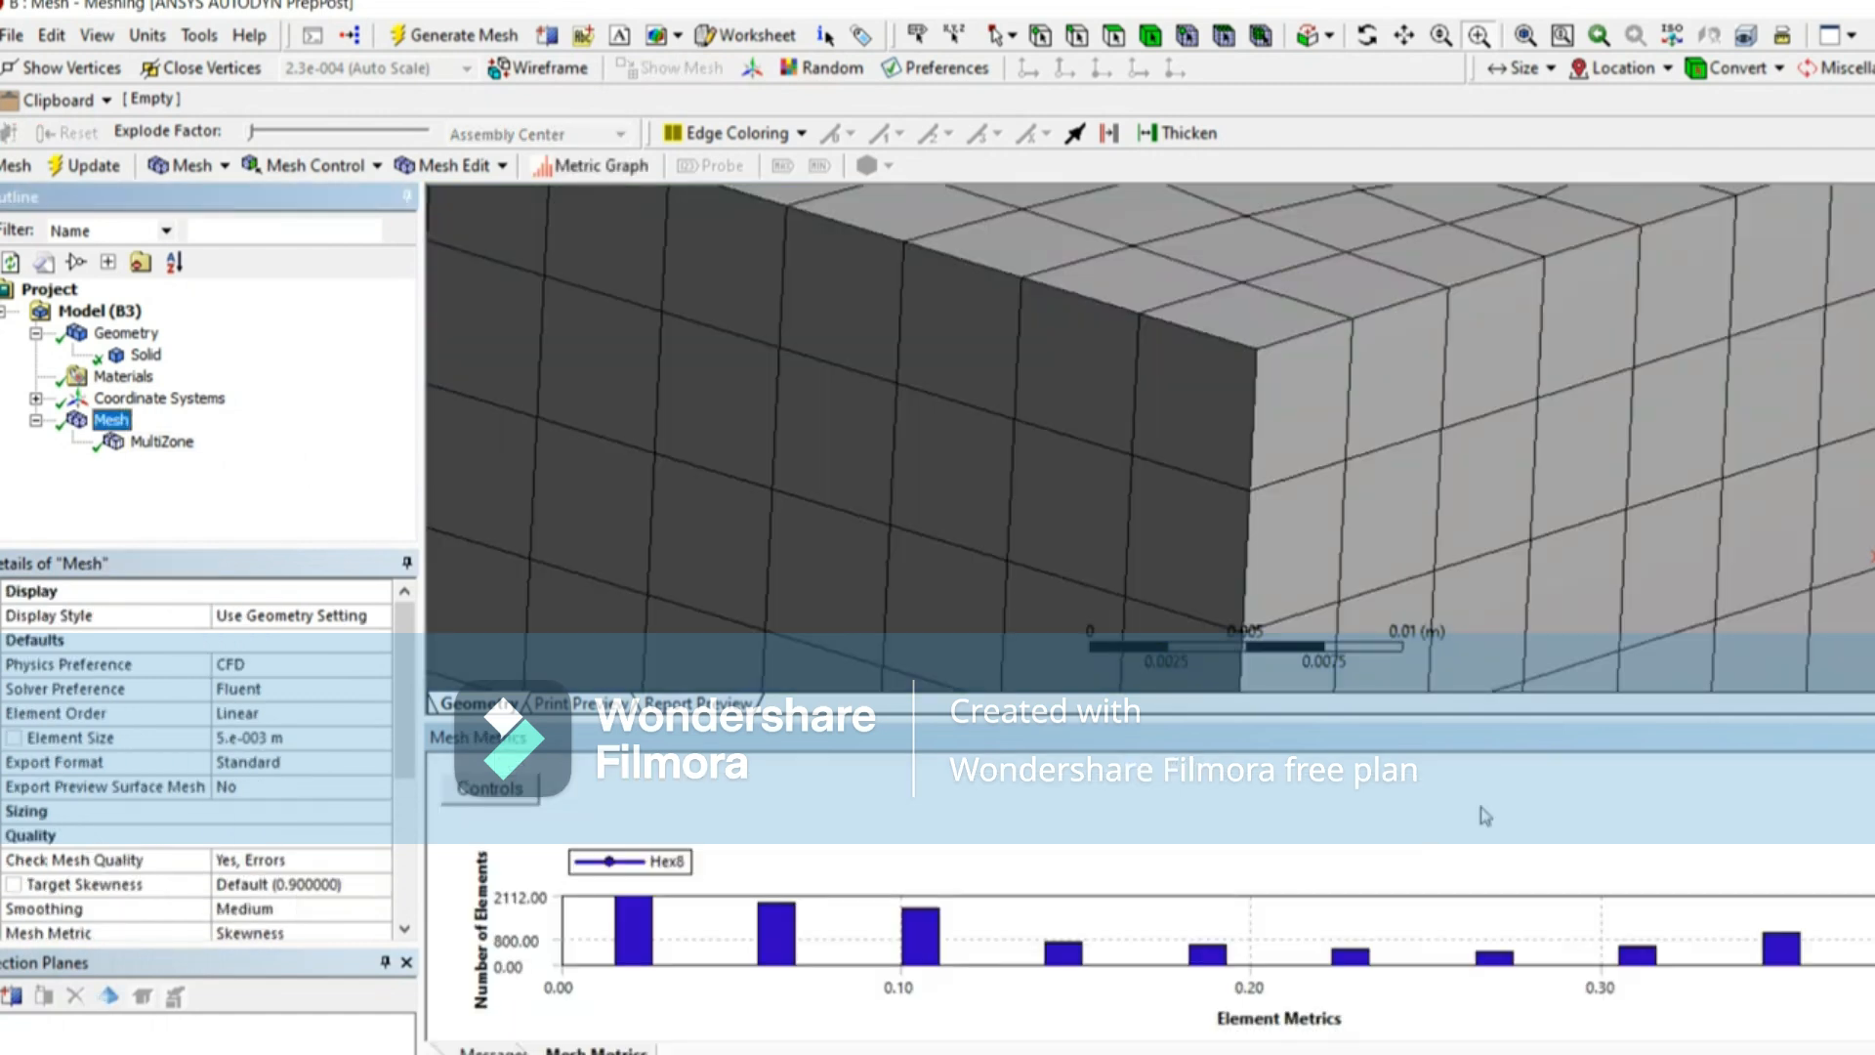
Step: Add an inflation control to the body's MultiZone method
{"action": "scroll", "coordinate": [1340, 391], "scroll_direction": "down", "scroll_amount": 1}
{"action": "scroll", "coordinate": [1333, 391], "scroll_direction": "down", "scroll_amount": 10}
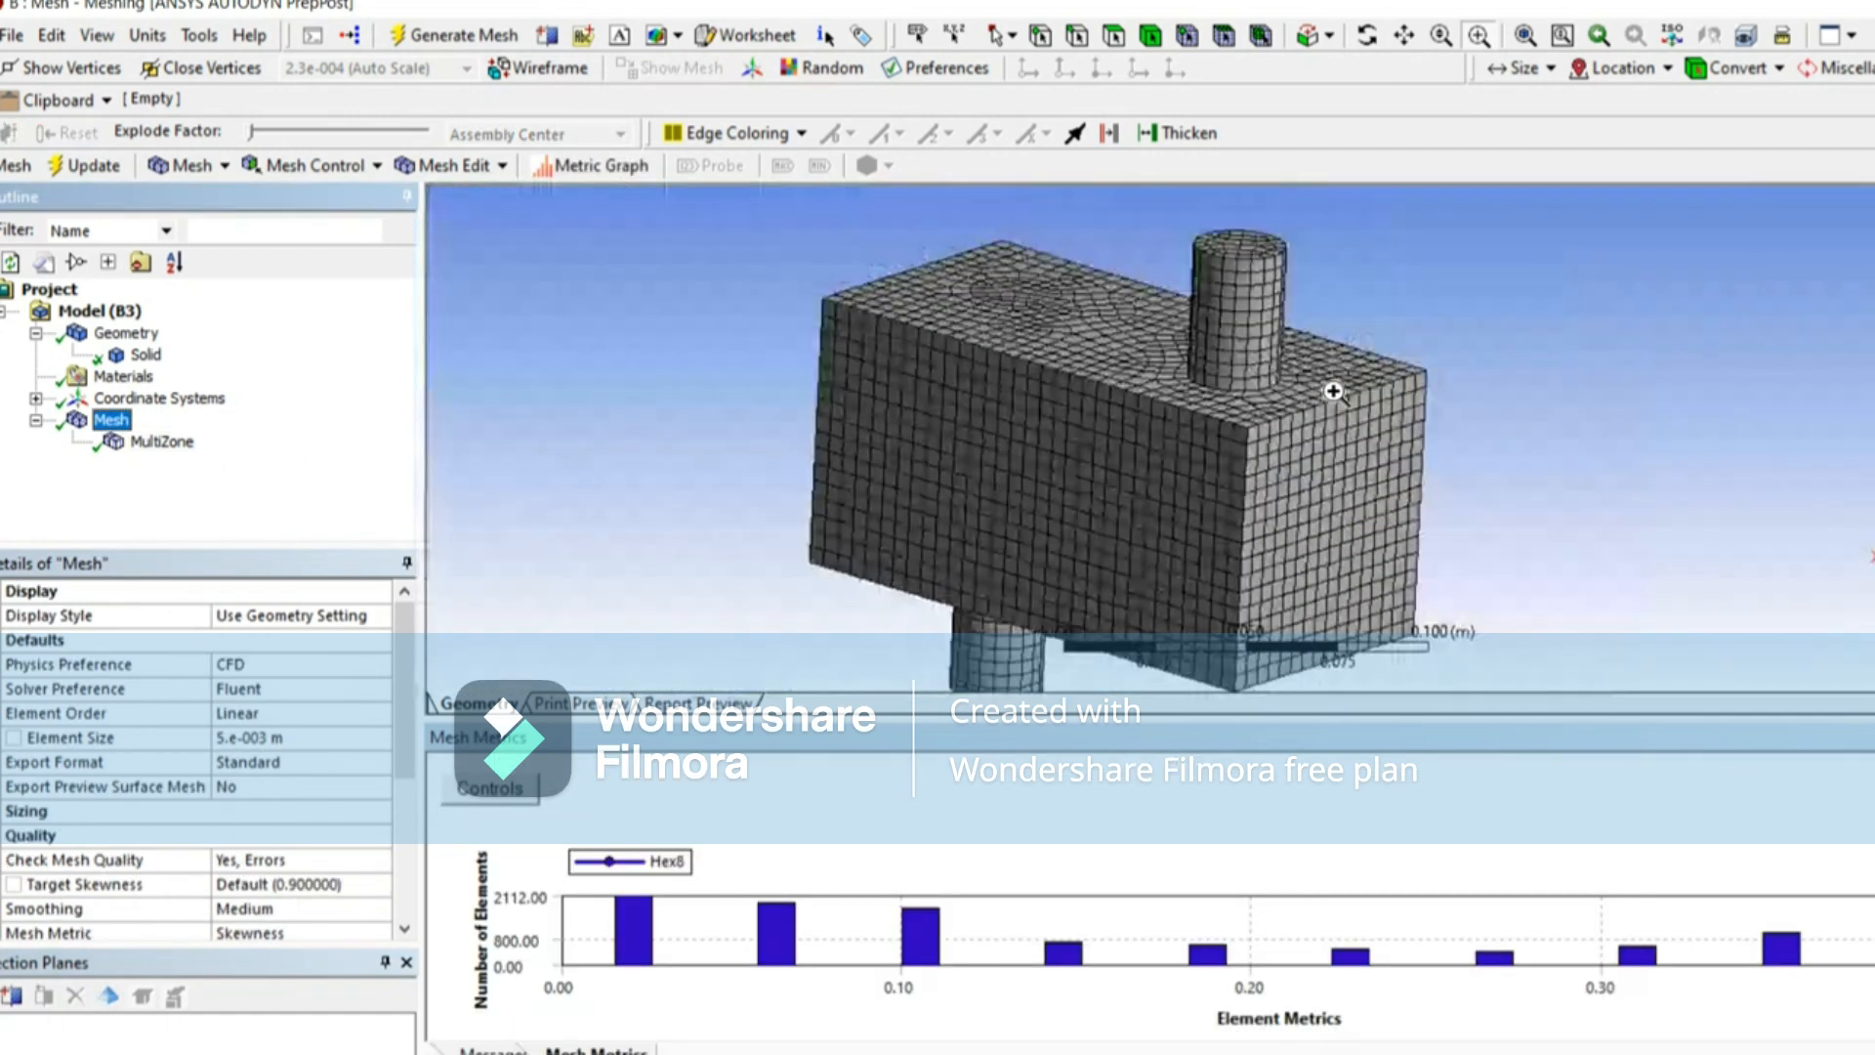
{"action": "middle_click_drag", "start_coordinate": [1025, 406], "coordinate": [937, 385]}
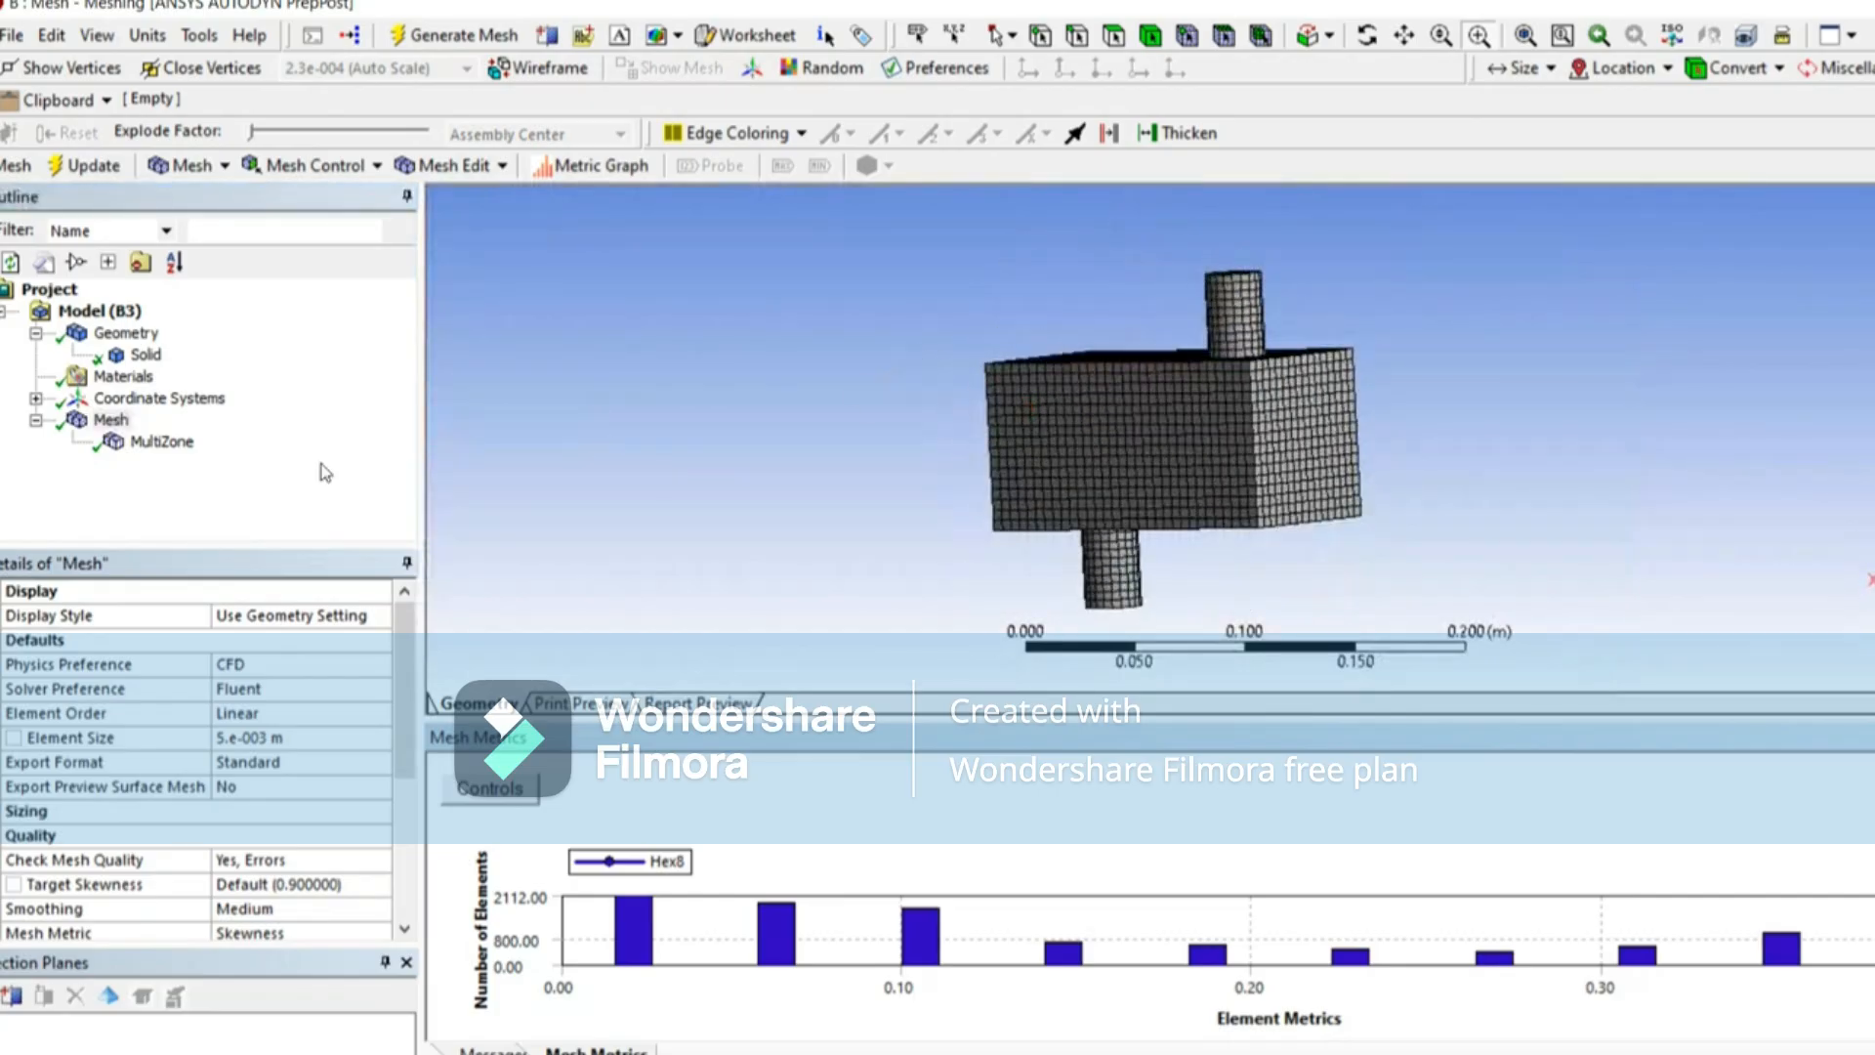
{"action": "left_click", "coordinate": [146, 441]}
{"action": "right_click", "coordinate": [164, 442]}
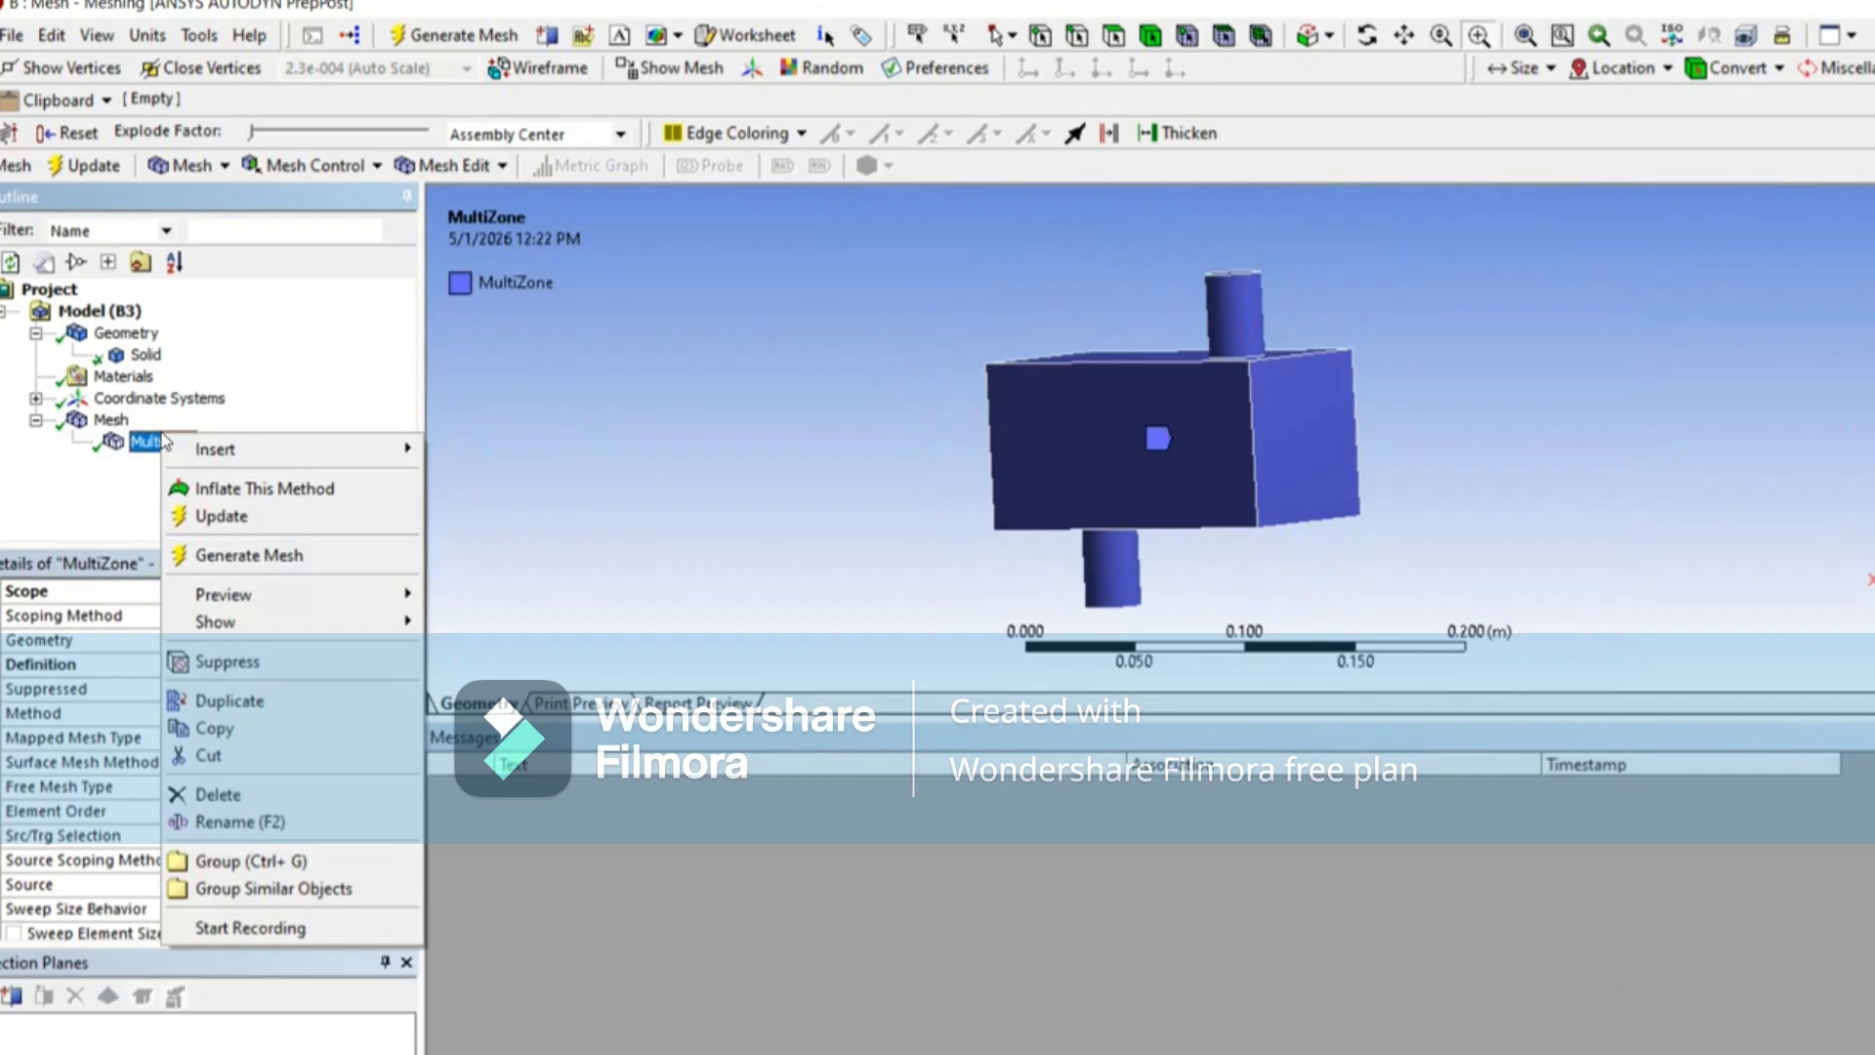
{"action": "left_click", "coordinate": [228, 493]}
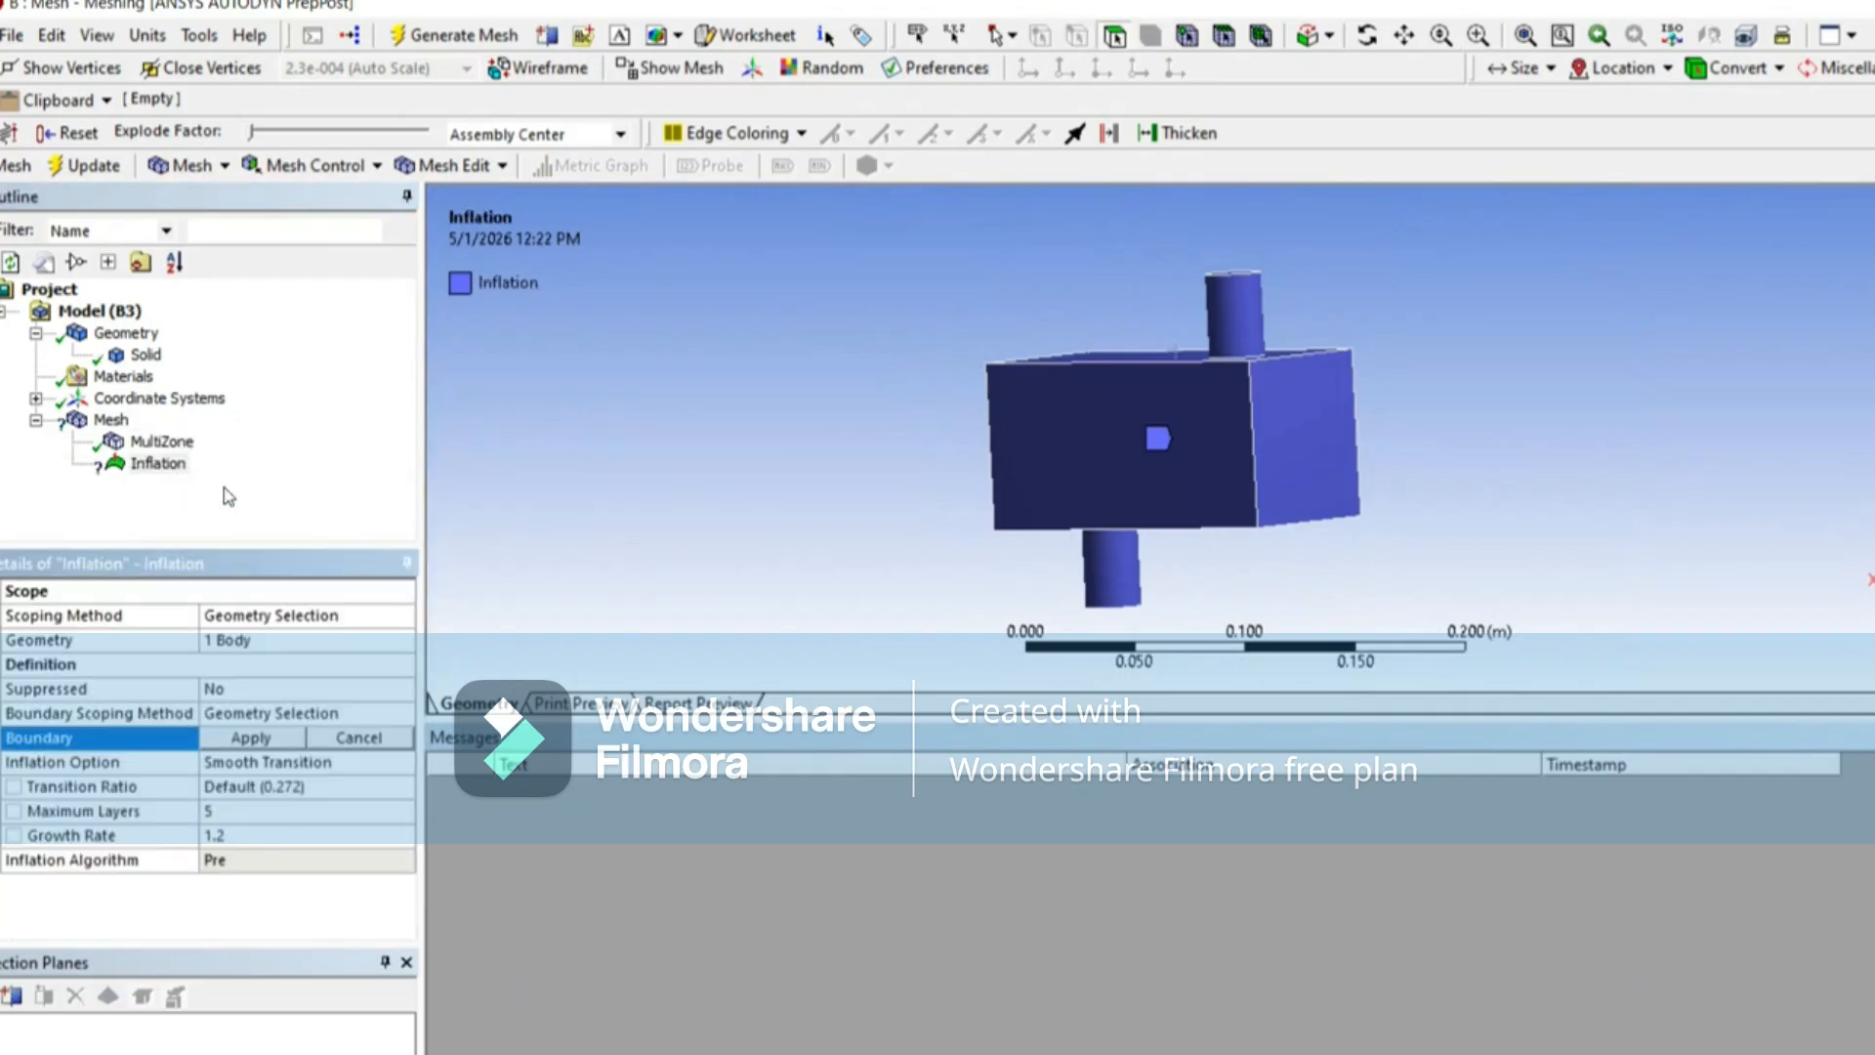
Step: Examine the box walls, pipe walls and open pipe ends to decide which faces need inflation layers
{"action": "middle_click_drag", "start_coordinate": [1082, 450], "coordinate": [1099, 499]}
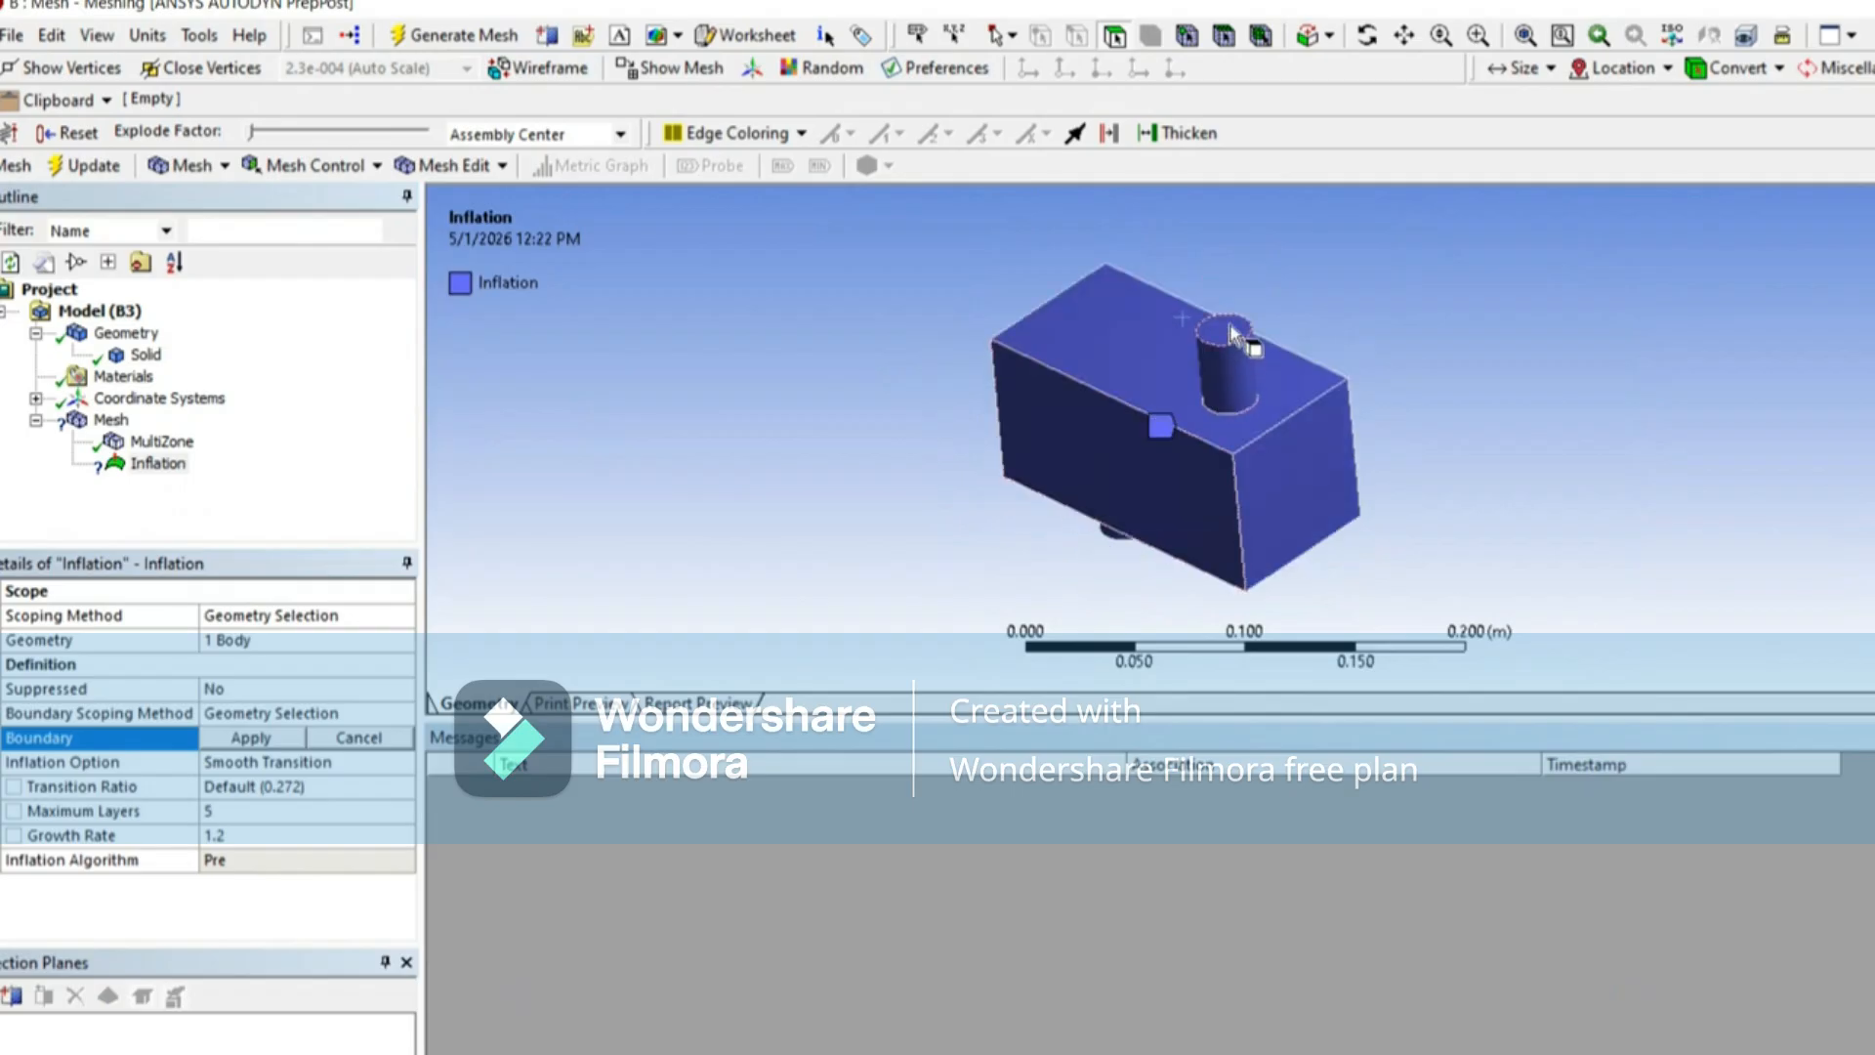
{"action": "middle_click_drag", "start_coordinate": [1232, 332], "coordinate": [1070, 530]}
{"action": "scroll", "coordinate": [1120, 370], "scroll_direction": "down", "scroll_amount": 3}
{"action": "scroll", "coordinate": [1127, 338], "scroll_direction": "down", "scroll_amount": 3}
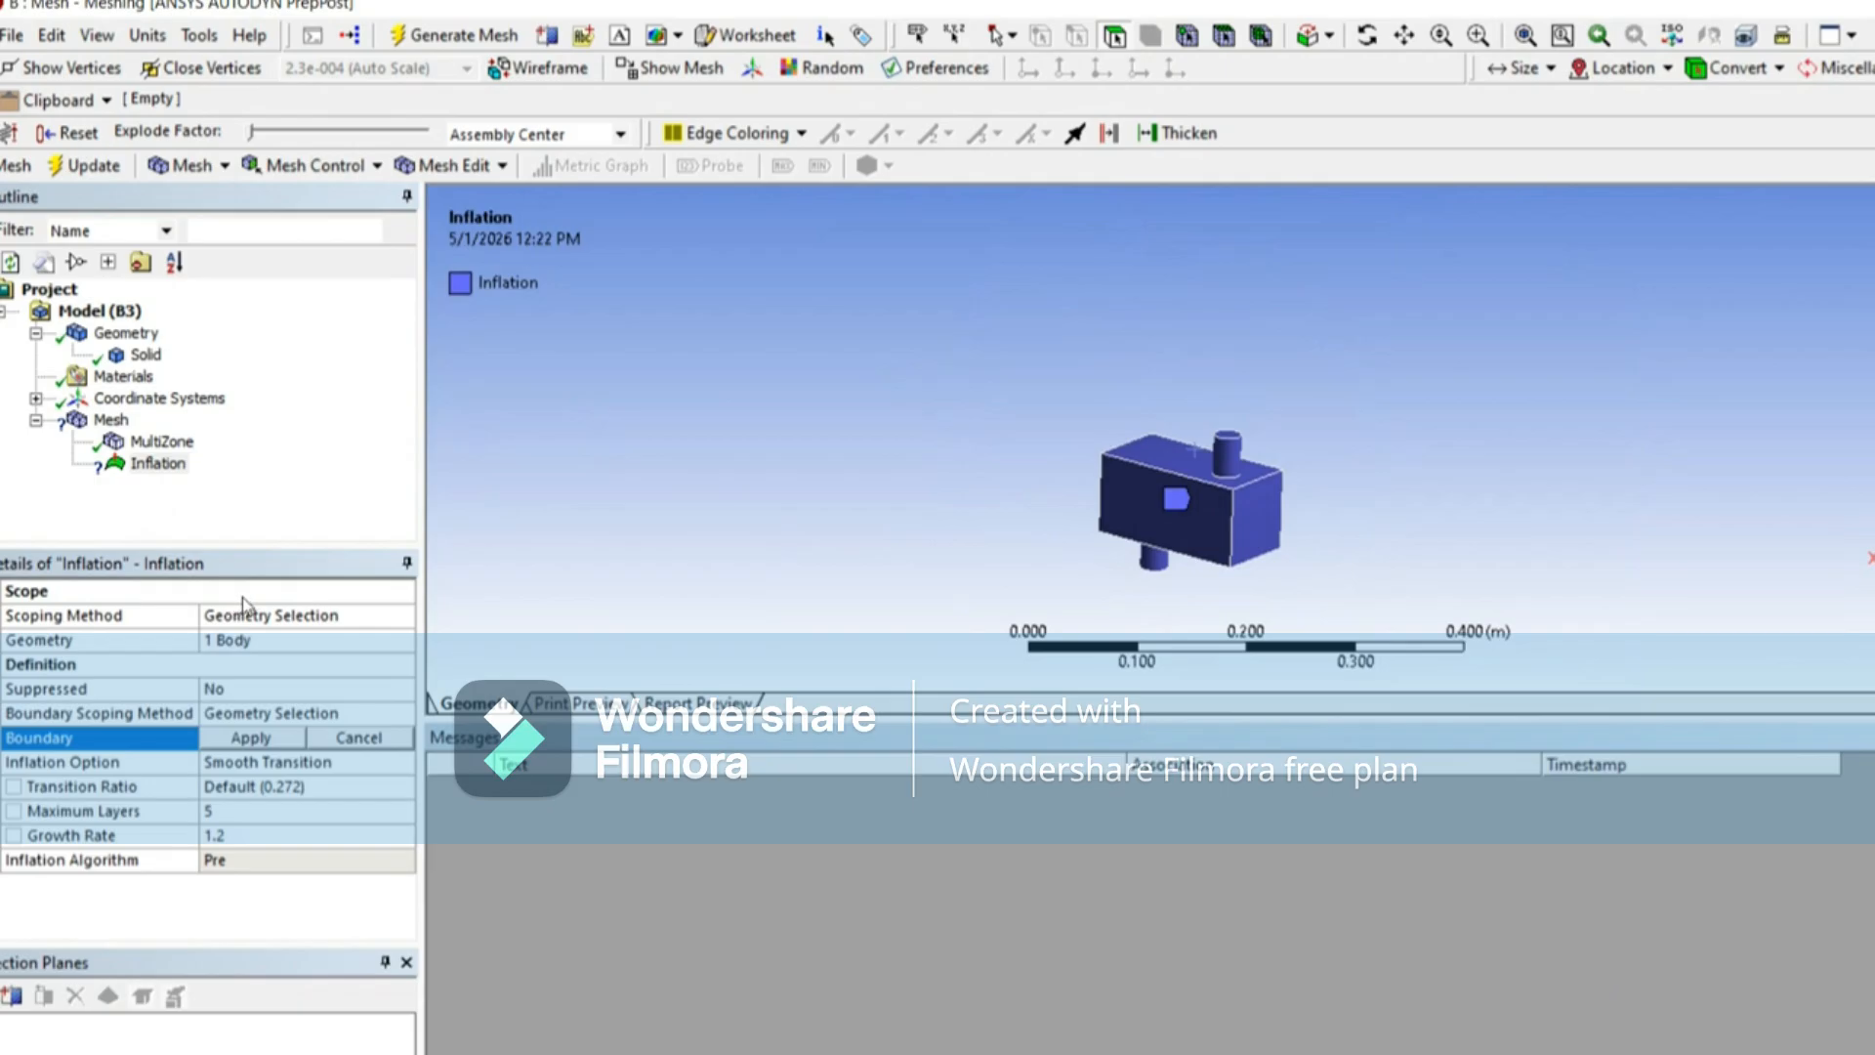
{"action": "scroll", "coordinate": [1235, 449], "scroll_direction": "up", "scroll_amount": 2}
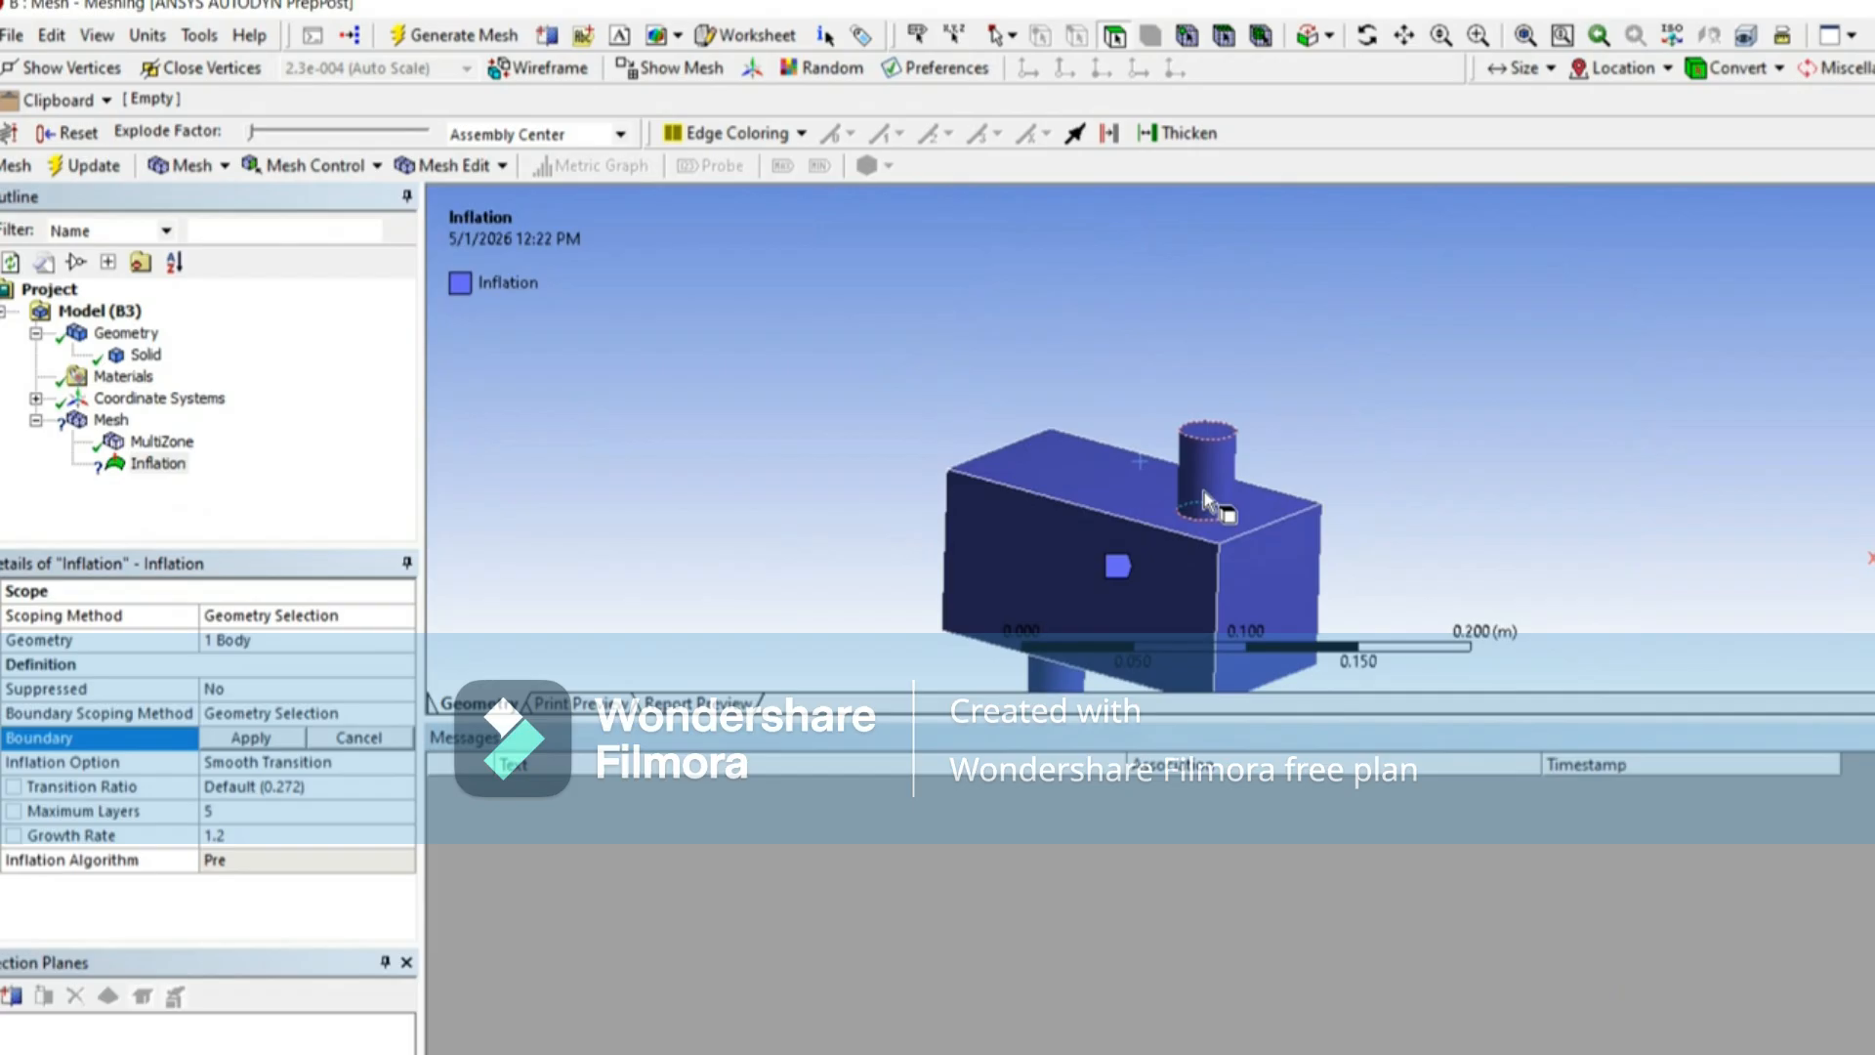
{"action": "scroll", "coordinate": [1185, 412], "scroll_direction": "down", "scroll_amount": 2}
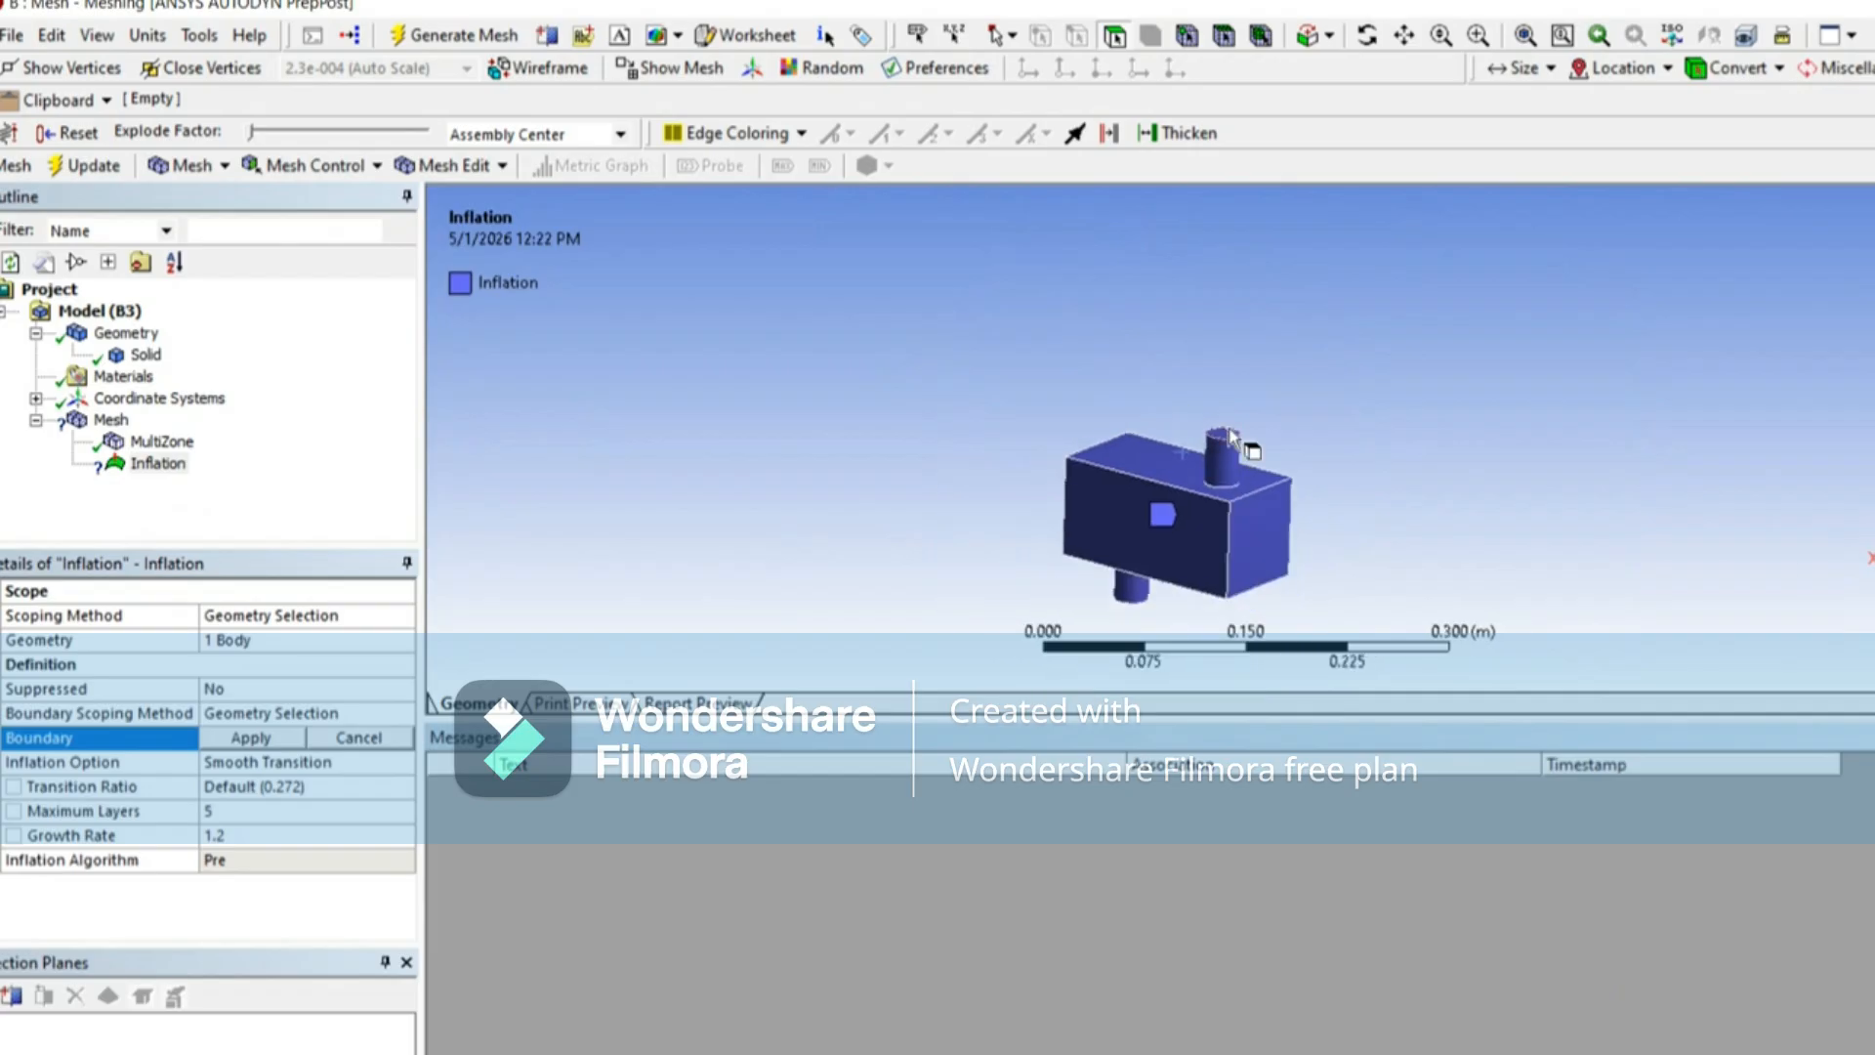
{"action": "middle_click_drag", "start_coordinate": [1232, 437], "coordinate": [1141, 605]}
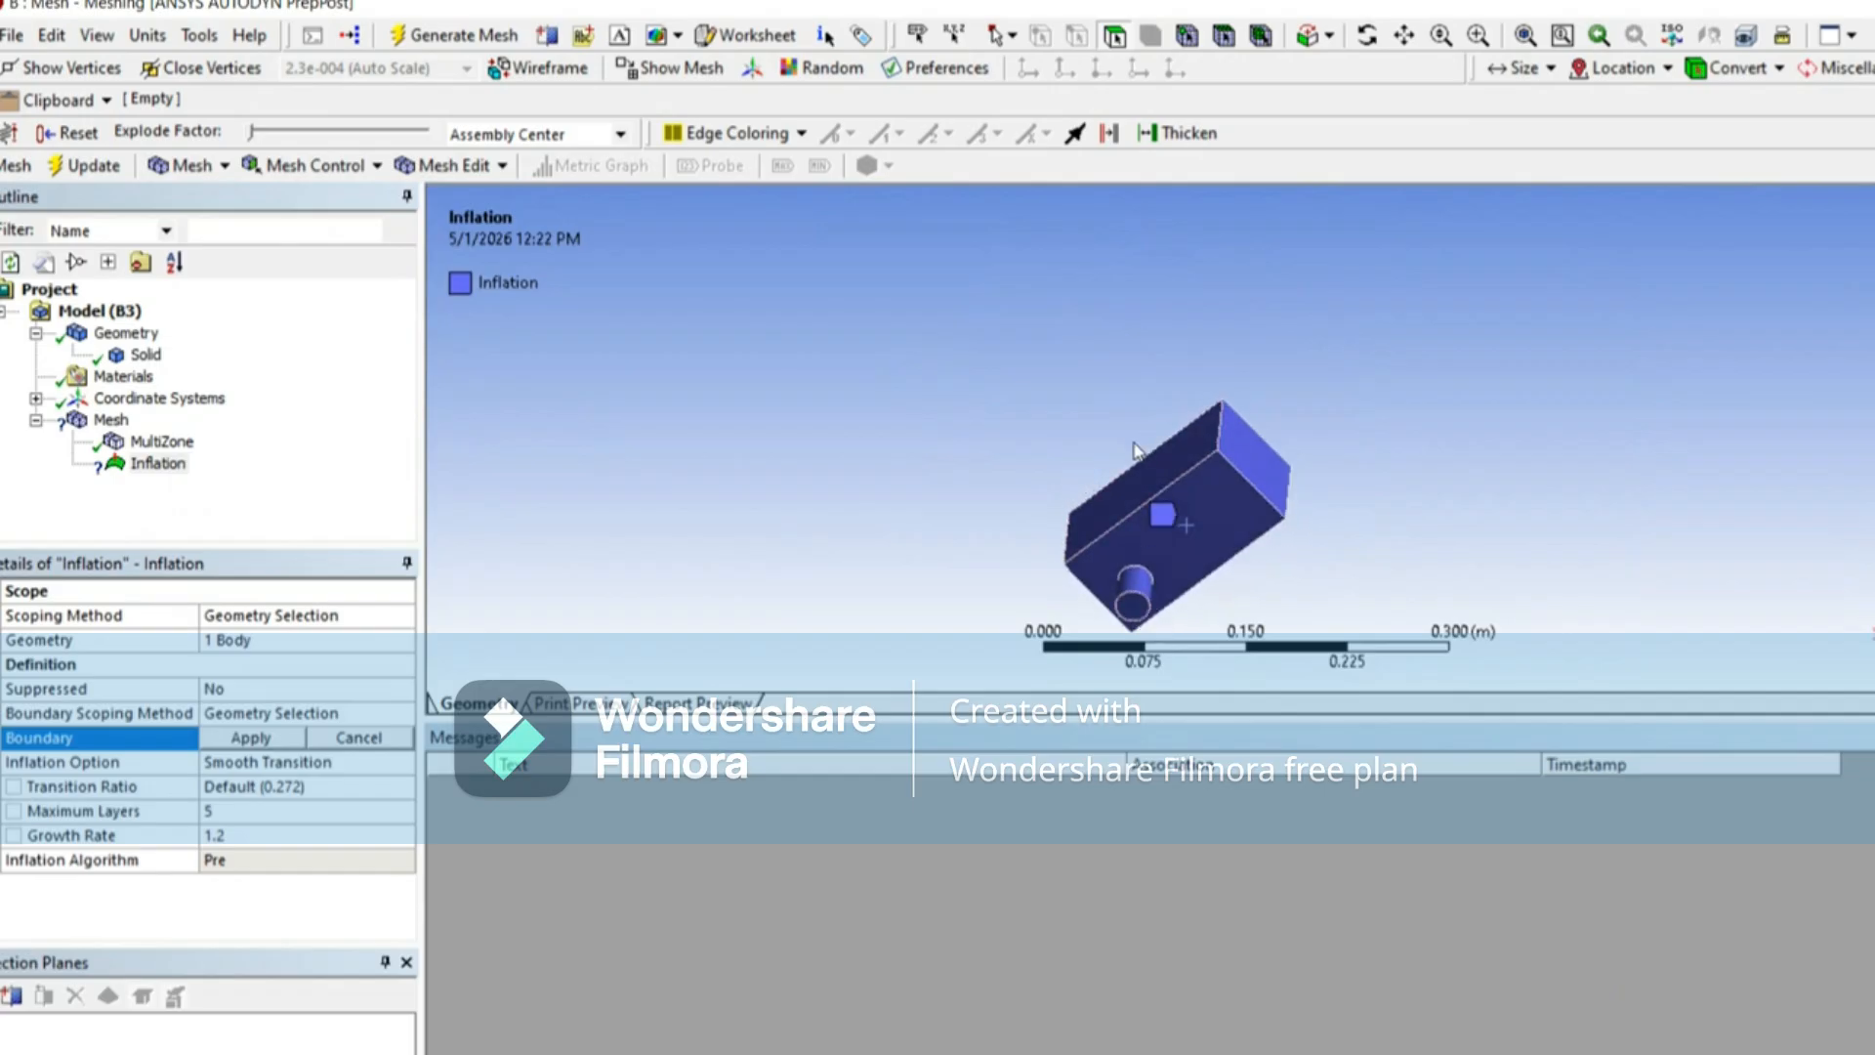
{"action": "middle_click_drag", "start_coordinate": [1197, 432], "coordinate": [1174, 512]}
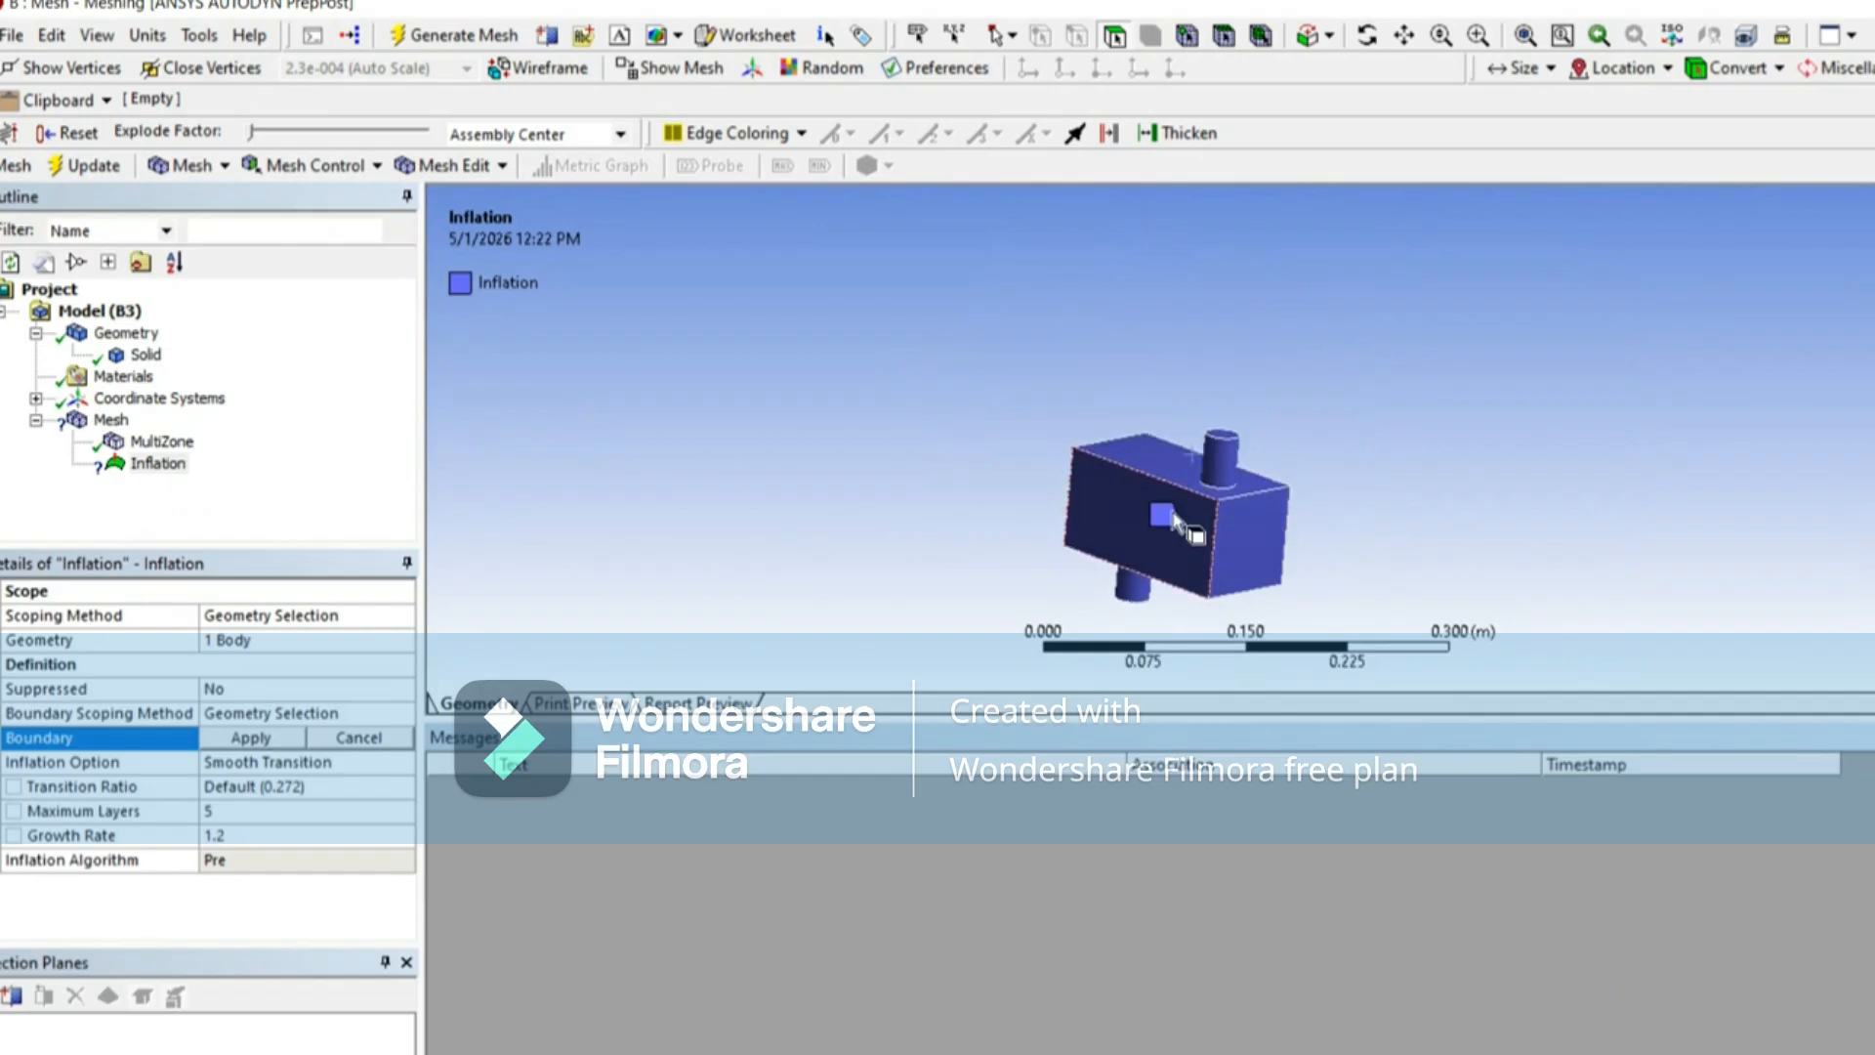
{"action": "left_click", "coordinate": [1405, 36]}
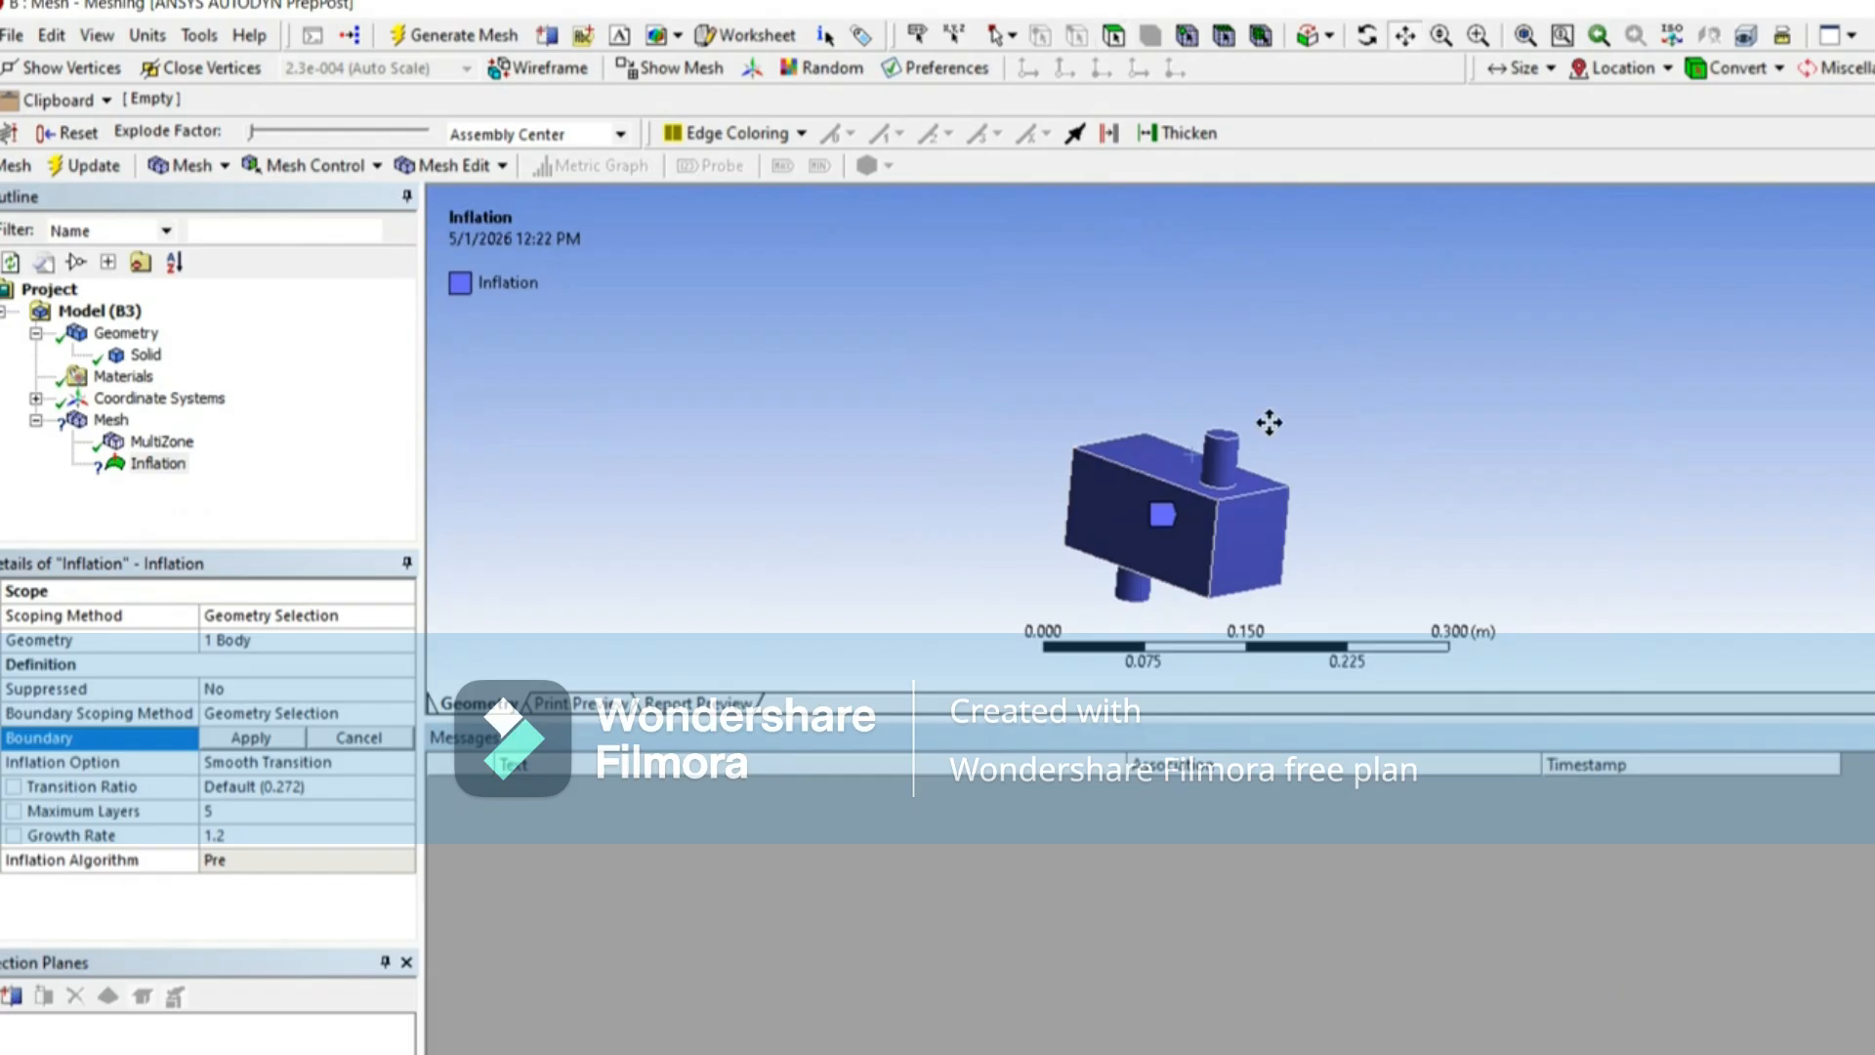
{"action": "left_click_drag", "start_coordinate": [1269, 422], "coordinate": [1185, 312]}
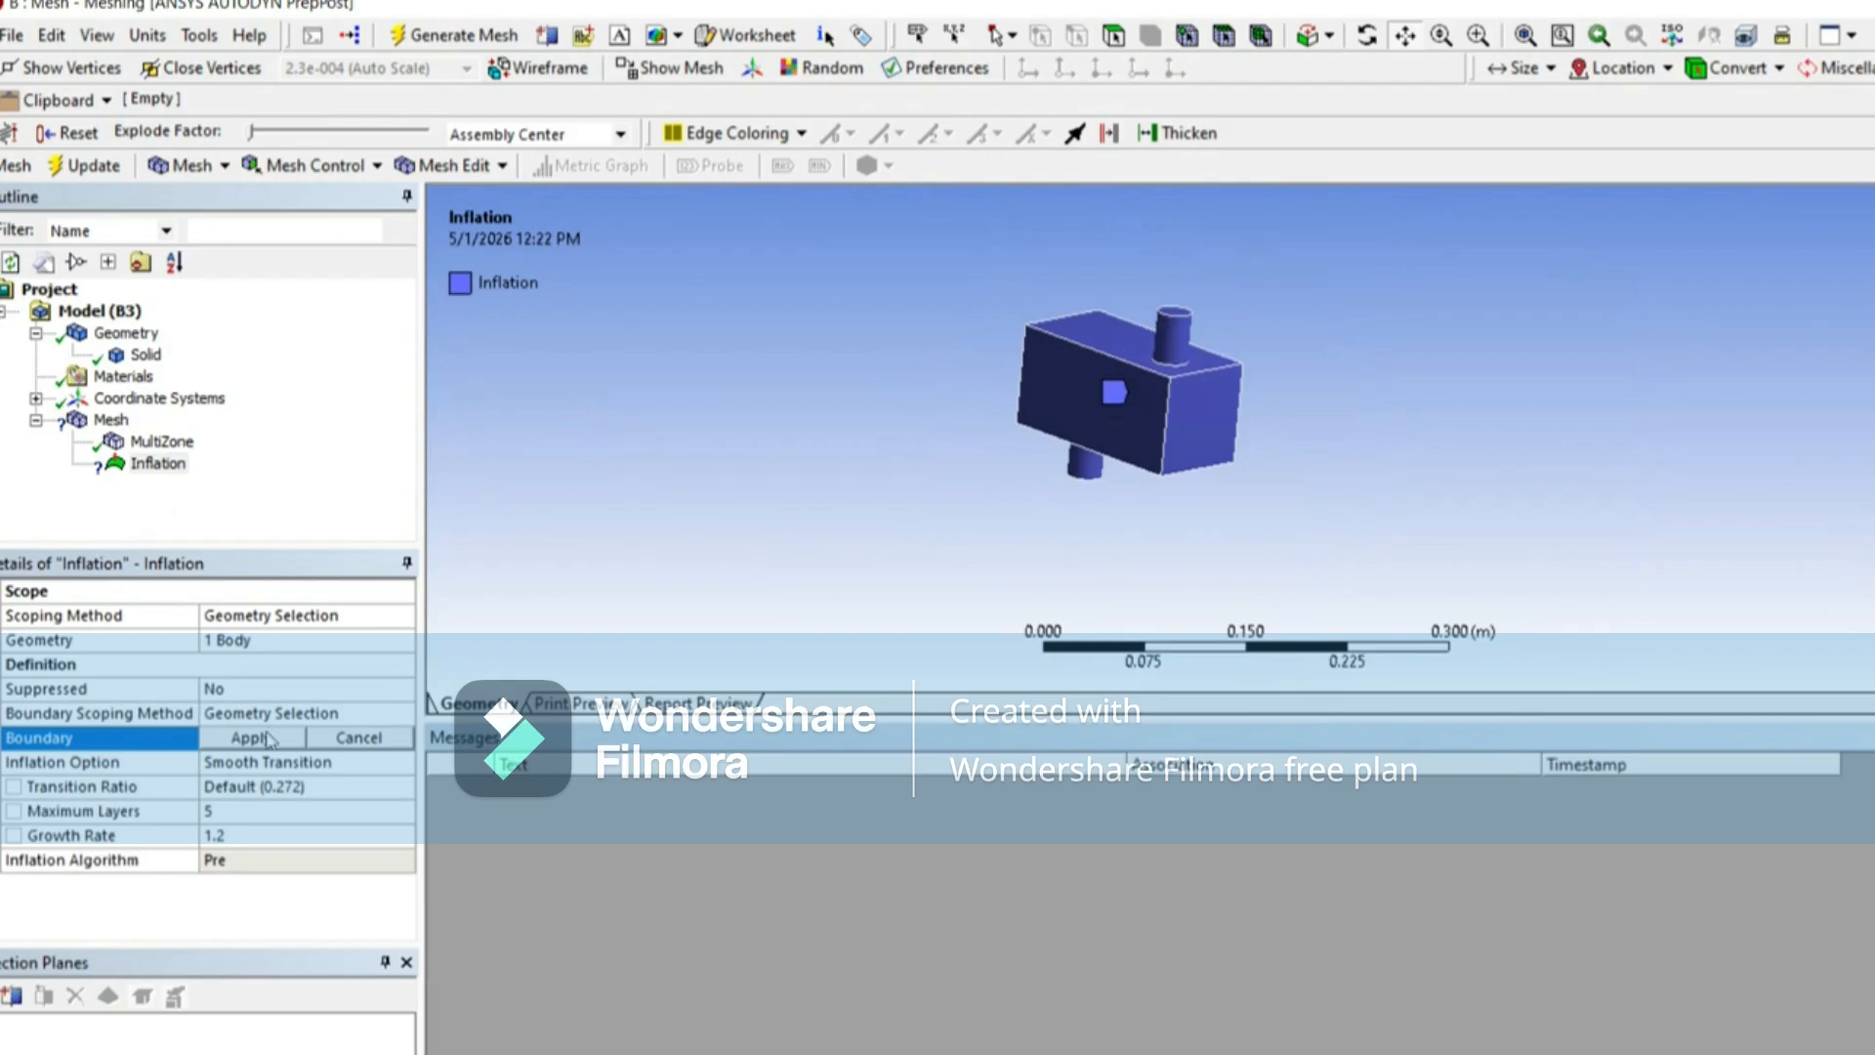
Step: Set the inflation boundary to the six box faces and two cylindrical pipe walls, excluding the inlet and outlet end faces
{"action": "left_click", "coordinate": [1114, 39]}
{"action": "left_click", "coordinate": [1116, 330]}
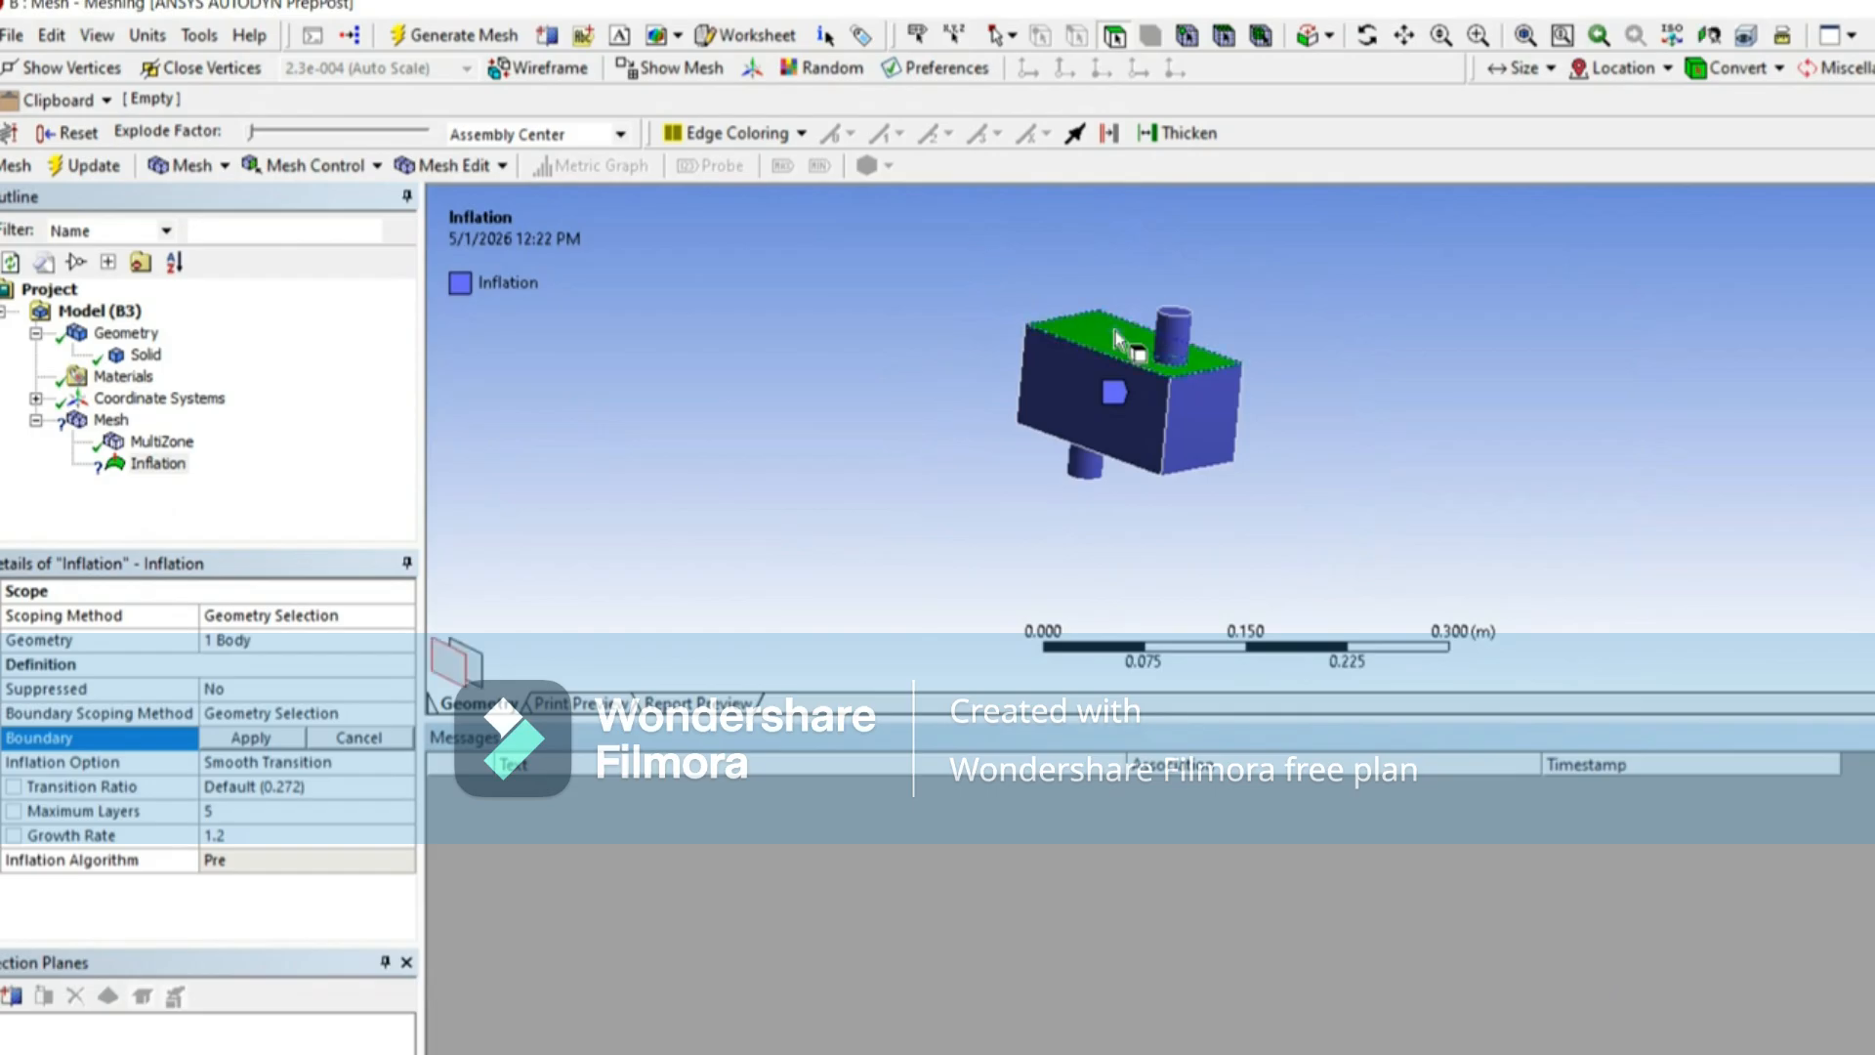
{"action": "left_click", "coordinate": [1093, 429], "text": "ctrl"}
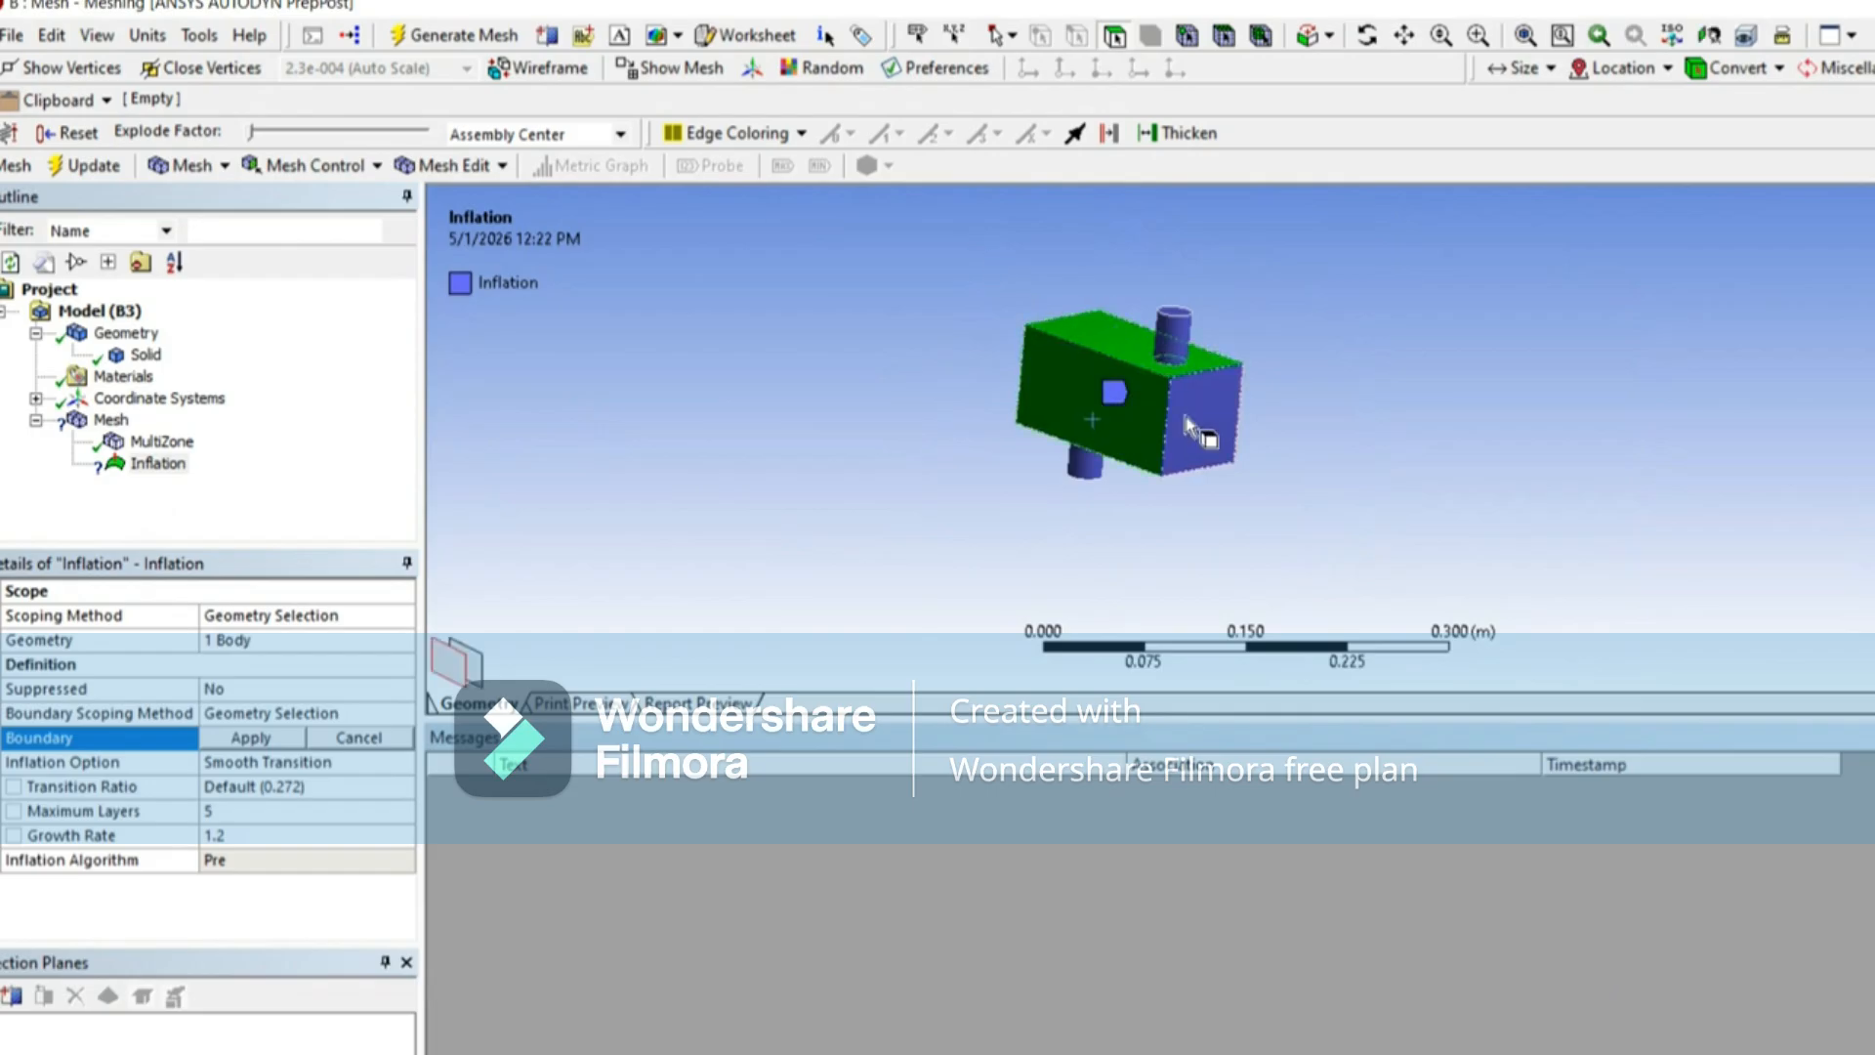
{"action": "middle_click_drag", "start_coordinate": [1097, 377], "coordinate": [1302, 390]}
{"action": "middle_click_drag", "start_coordinate": [1104, 369], "coordinate": [1218, 277]}
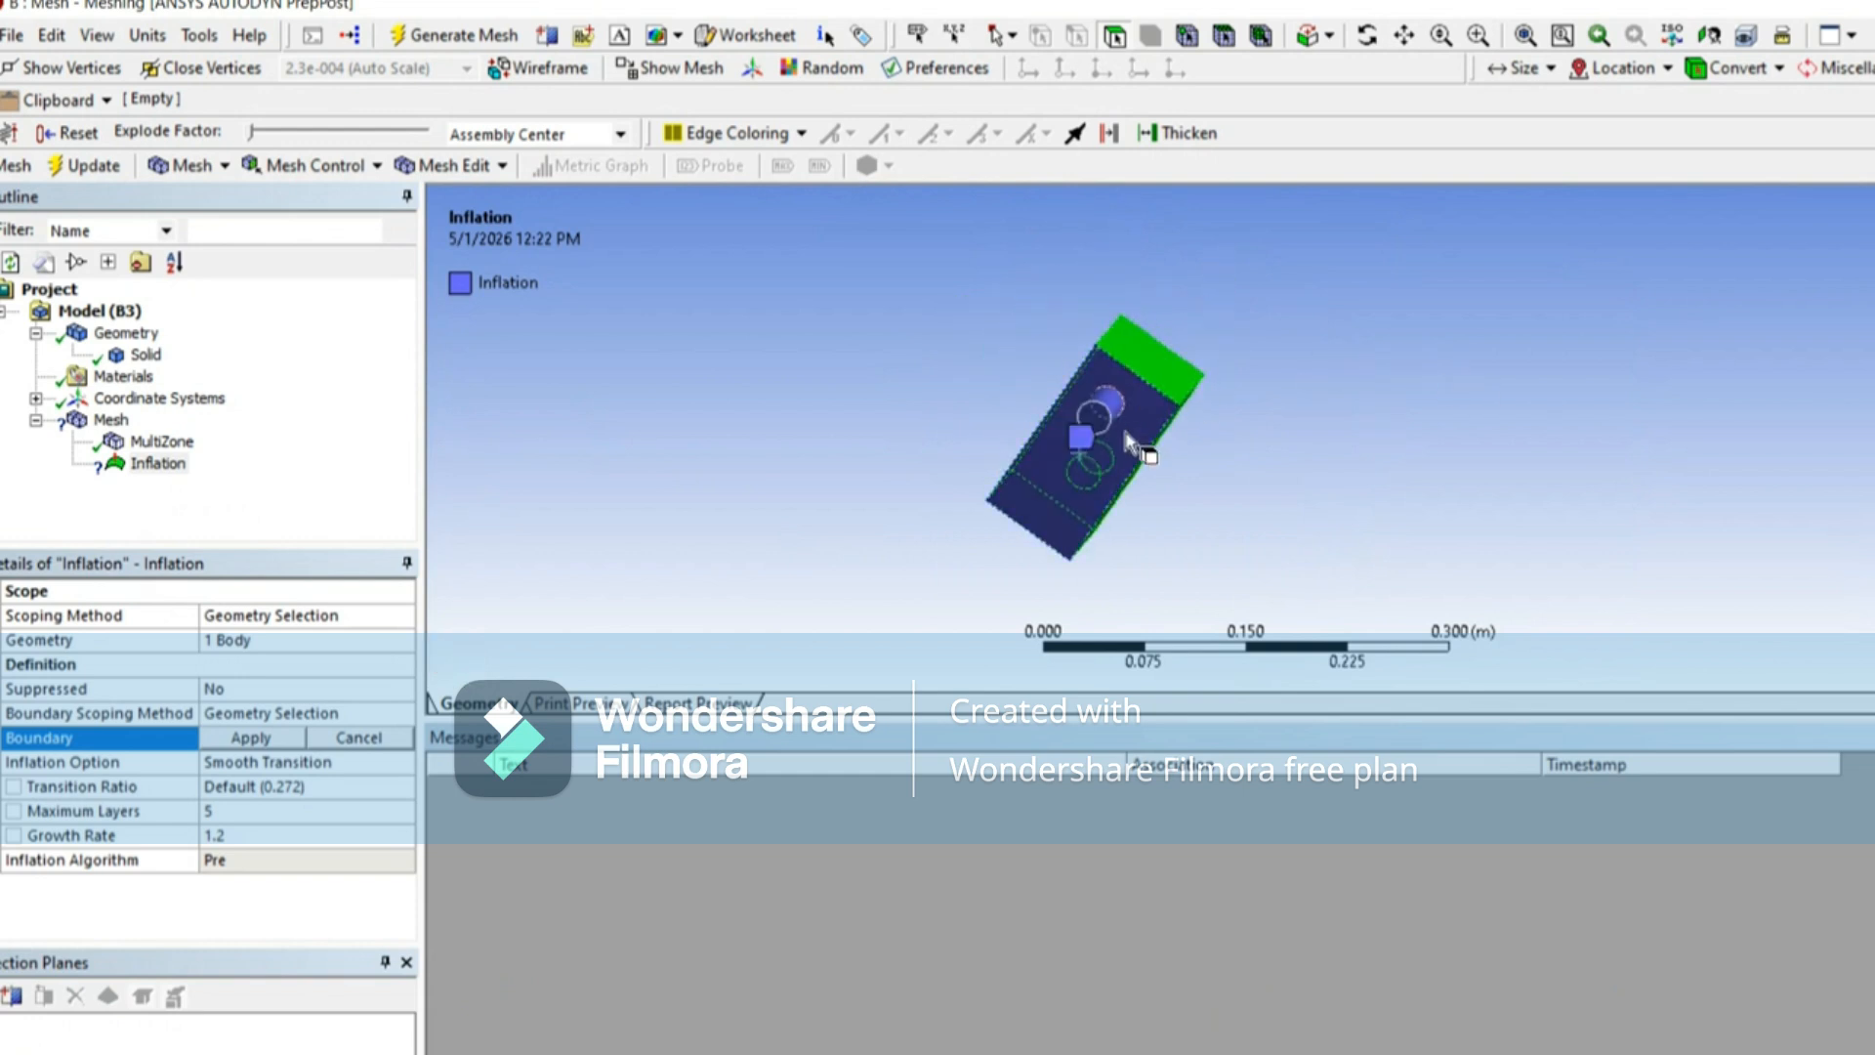
{"action": "middle_click_drag", "start_coordinate": [1123, 415], "coordinate": [1594, 311]}
{"action": "left_click", "coordinate": [1096, 427], "text": "ctrl"}
{"action": "scroll", "coordinate": [1357, 352], "scroll_direction": "down", "scroll_amount": 2}
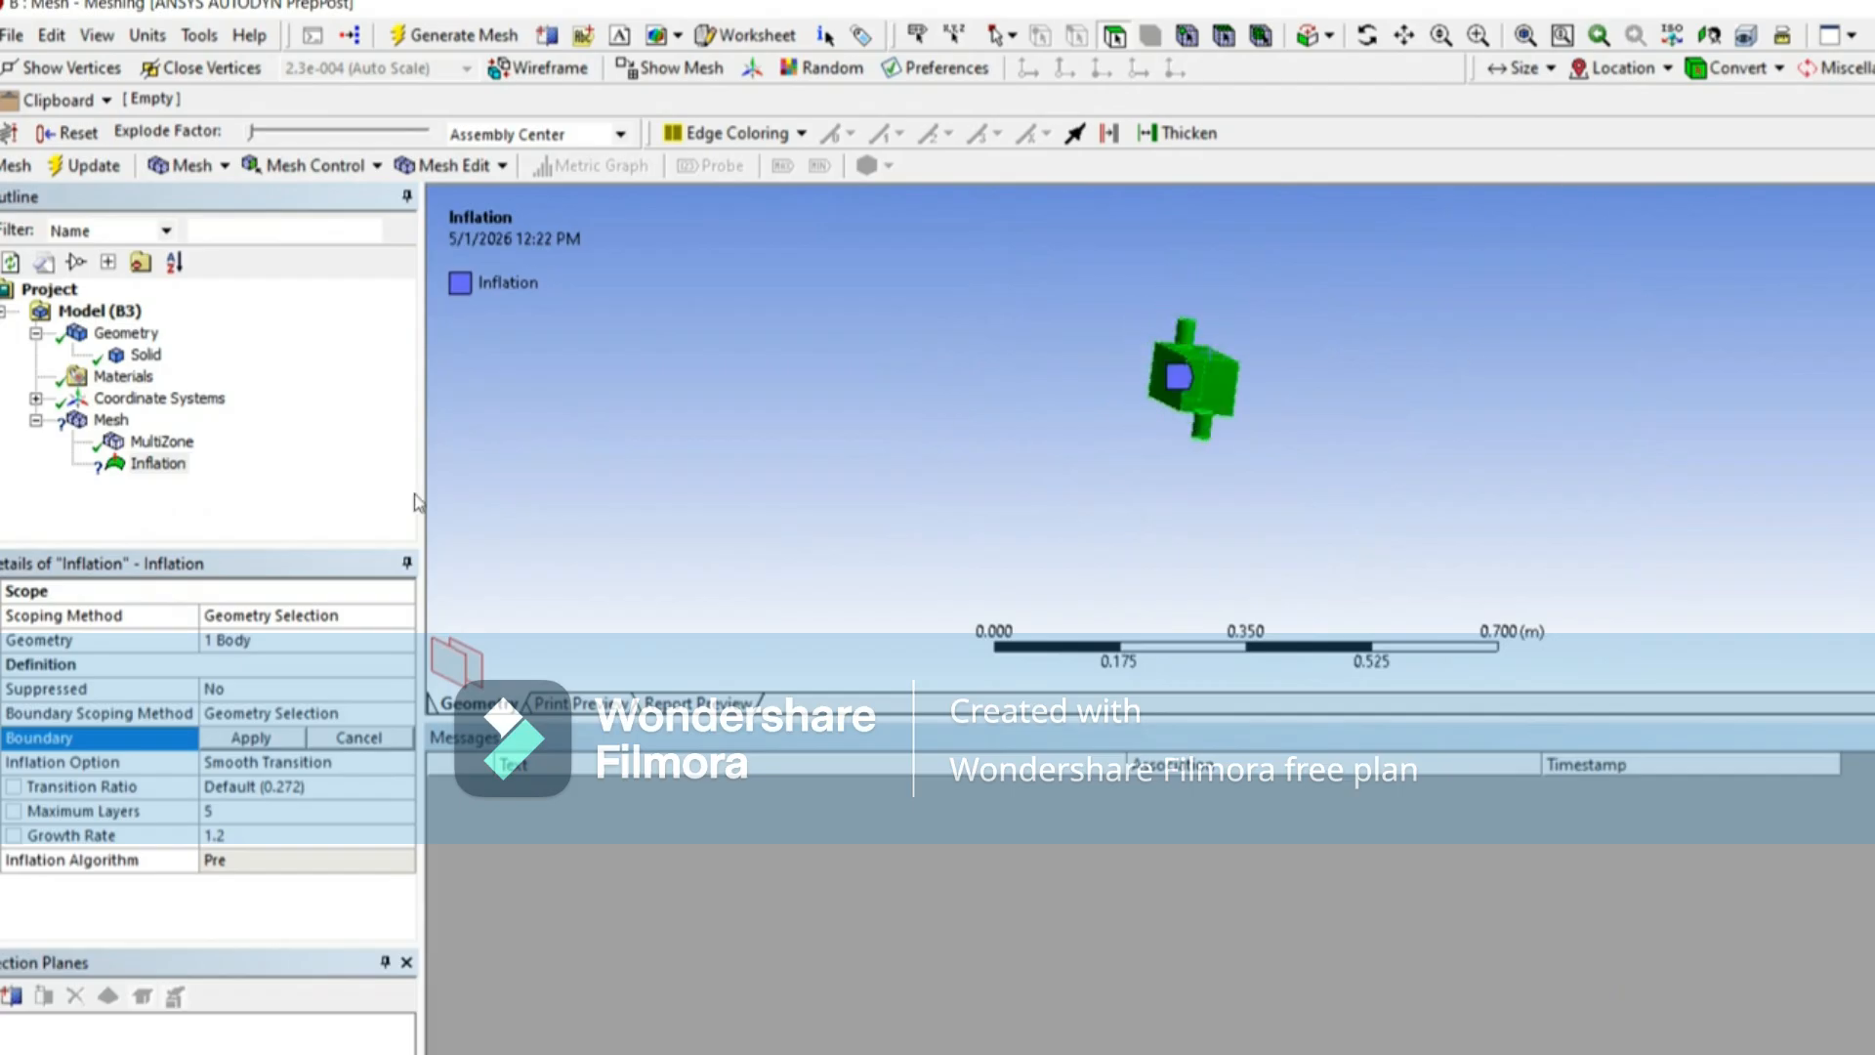
{"action": "left_click", "coordinate": [249, 739]}
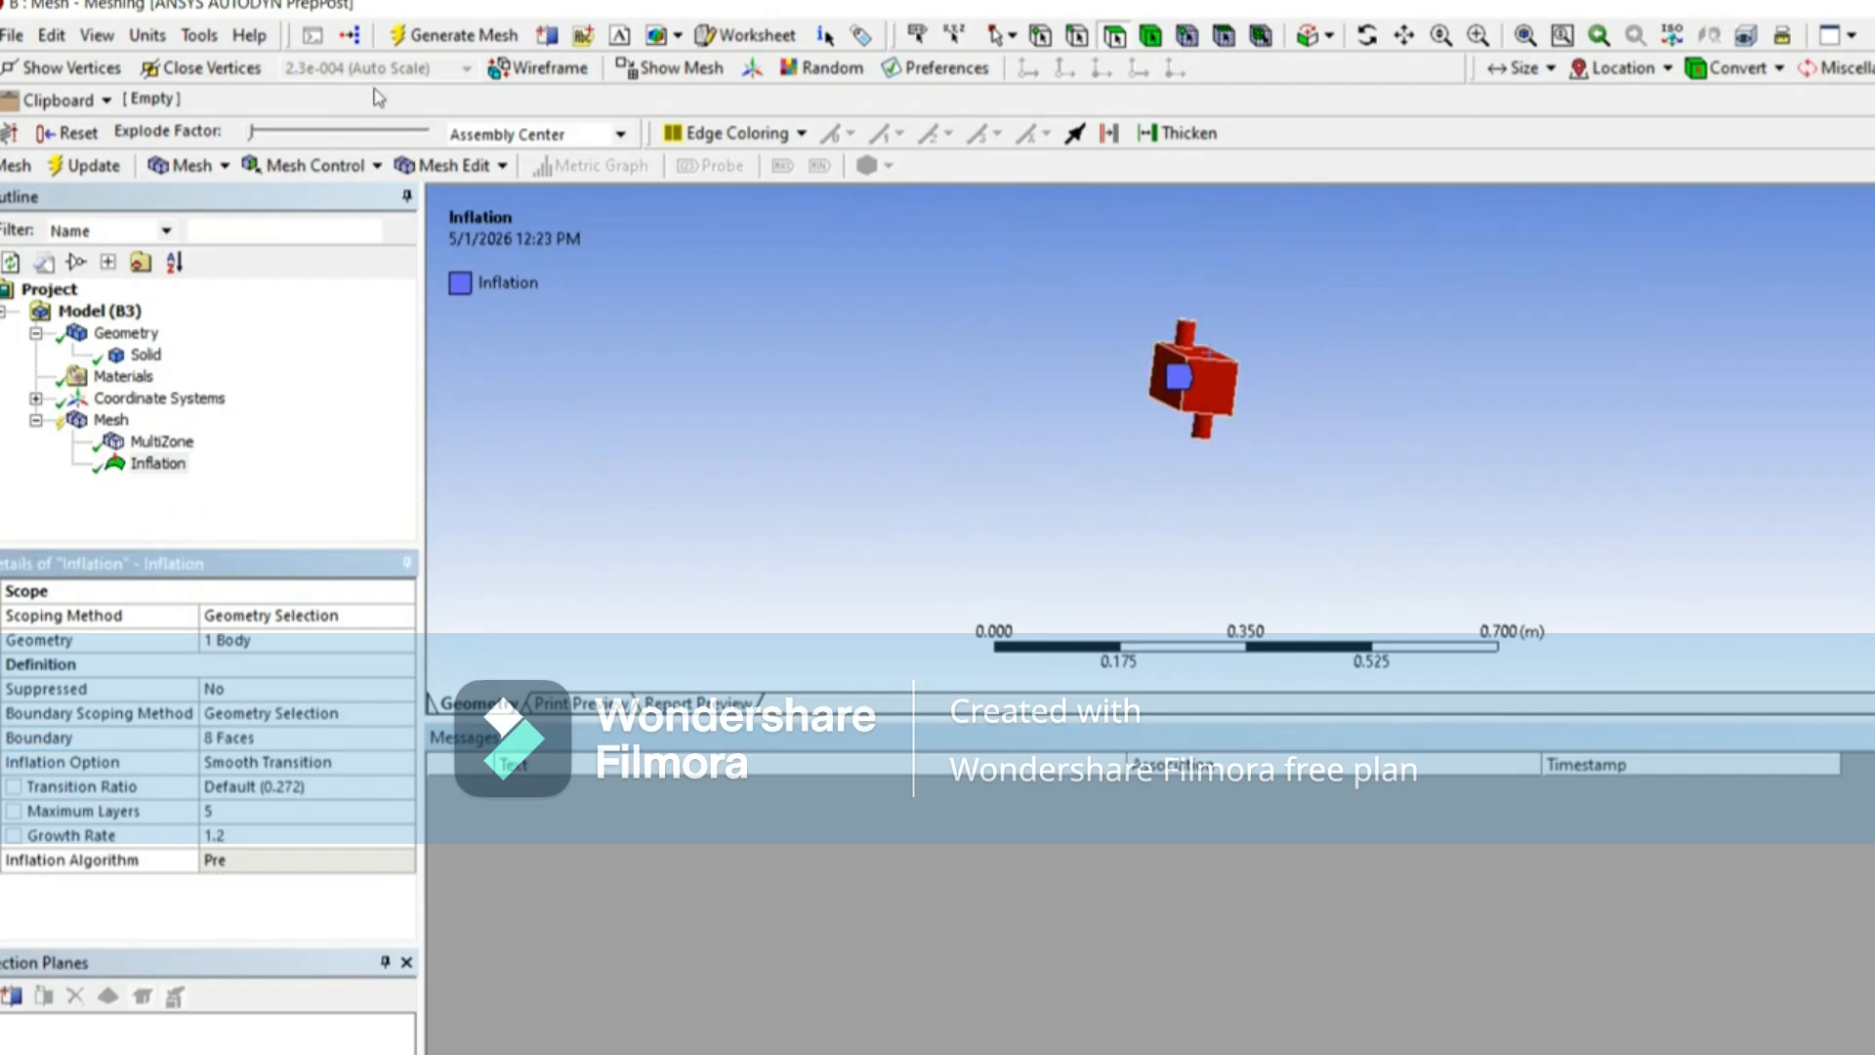
Step: Generate the MultiZone mesh with the inflation layers and display it
{"action": "left_click", "coordinate": [435, 46]}
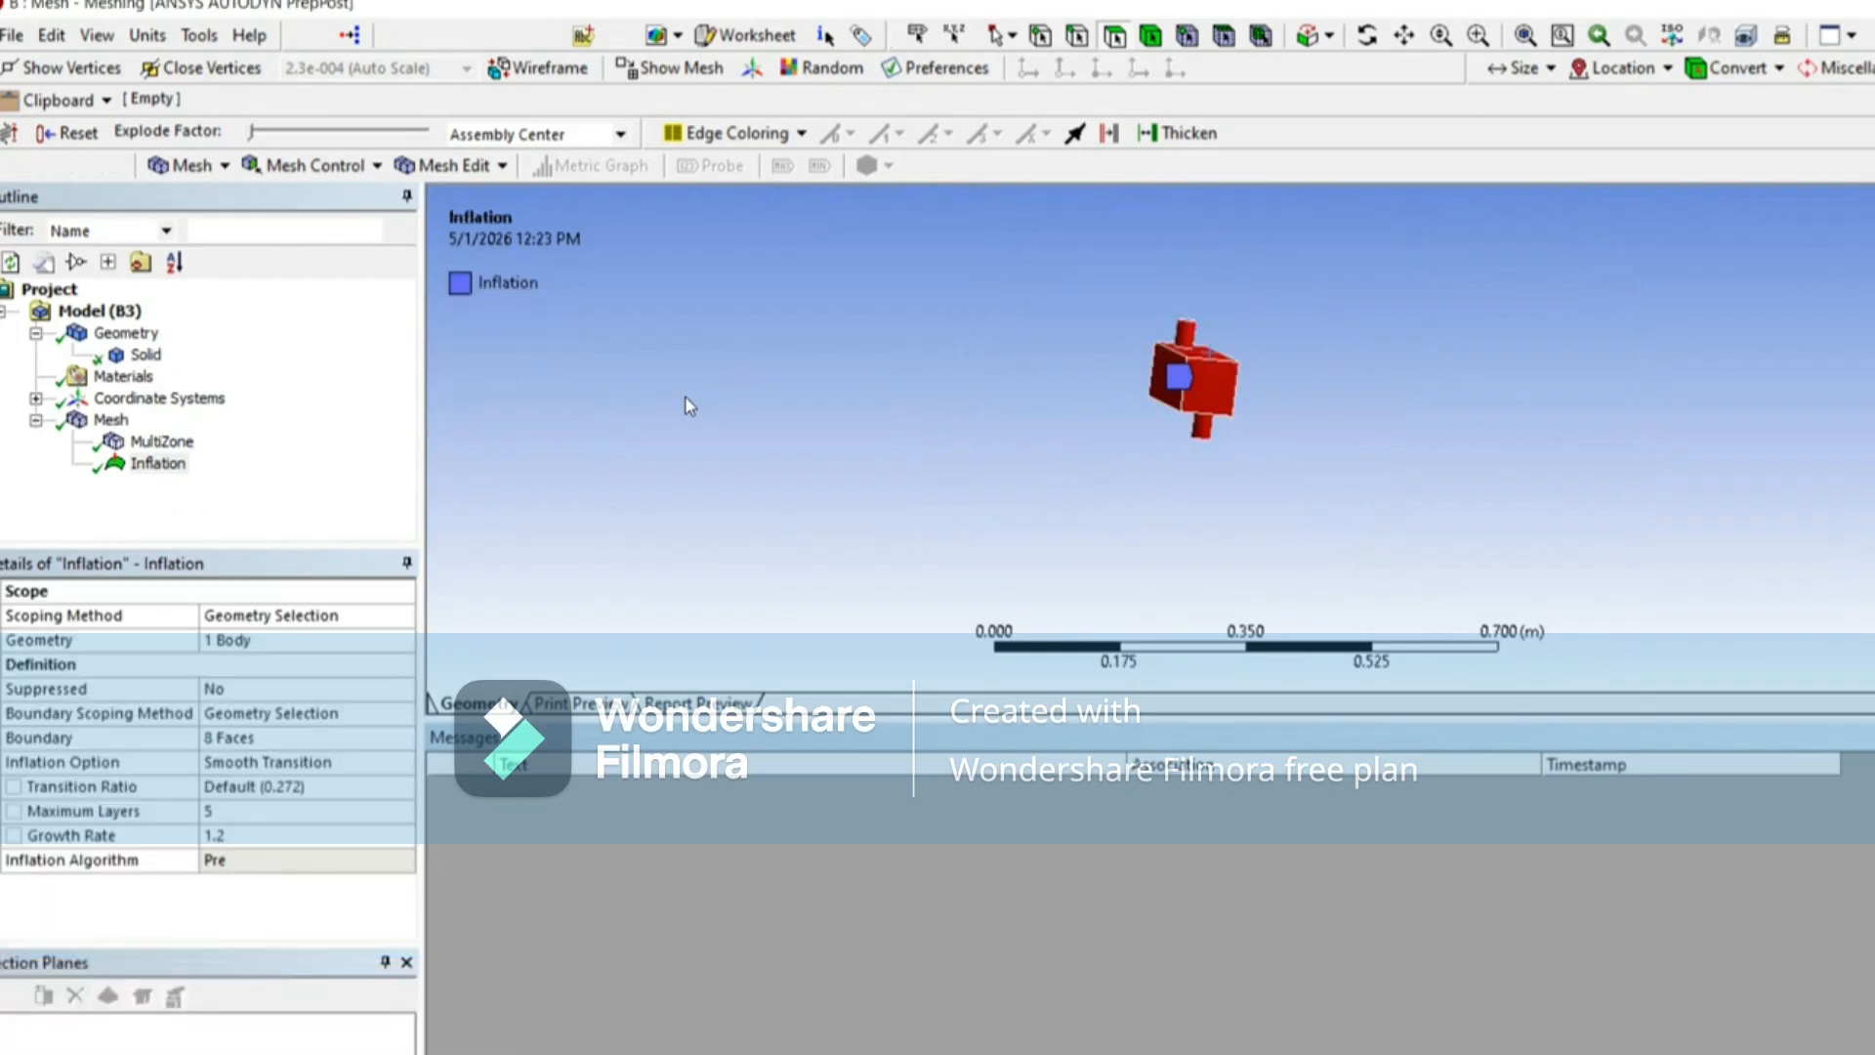
{"action": "scroll", "coordinate": [1195, 352], "scroll_direction": "down", "scroll_amount": 3}
{"action": "scroll", "coordinate": [1181, 349], "scroll_direction": "up", "scroll_amount": 8}
{"action": "middle_click_drag", "start_coordinate": [1092, 370], "coordinate": [752, 364]}
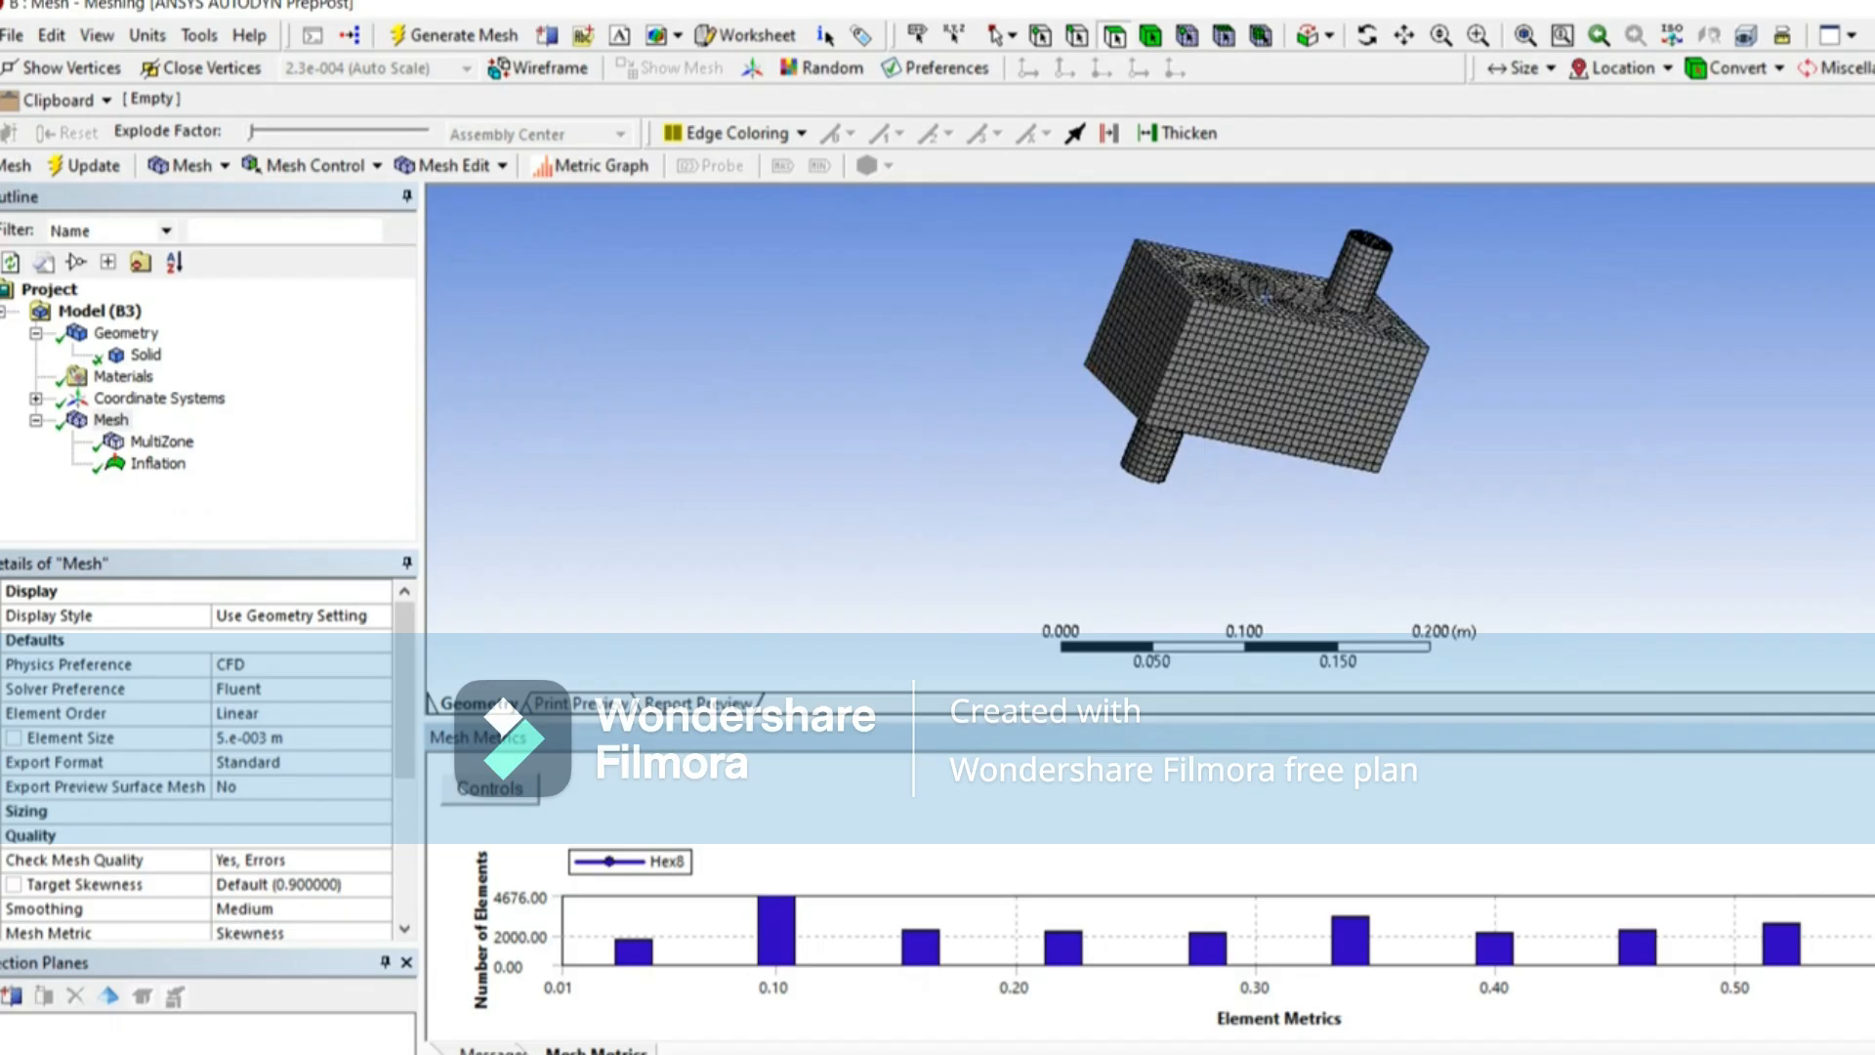
Step: Examine the inflation layers at the pipe's end face and the surface mesh around the pipe's base
{"action": "left_click", "coordinate": [1855, 604]}
{"action": "scroll", "coordinate": [1188, 281], "scroll_direction": "down", "scroll_amount": 5}
{"action": "scroll", "coordinate": [1268, 284], "scroll_direction": "up", "scroll_amount": 1}
{"action": "middle_click_drag", "start_coordinate": [1260, 285], "coordinate": [1139, 335]}
{"action": "scroll", "coordinate": [1332, 279], "scroll_direction": "up", "scroll_amount": 5}
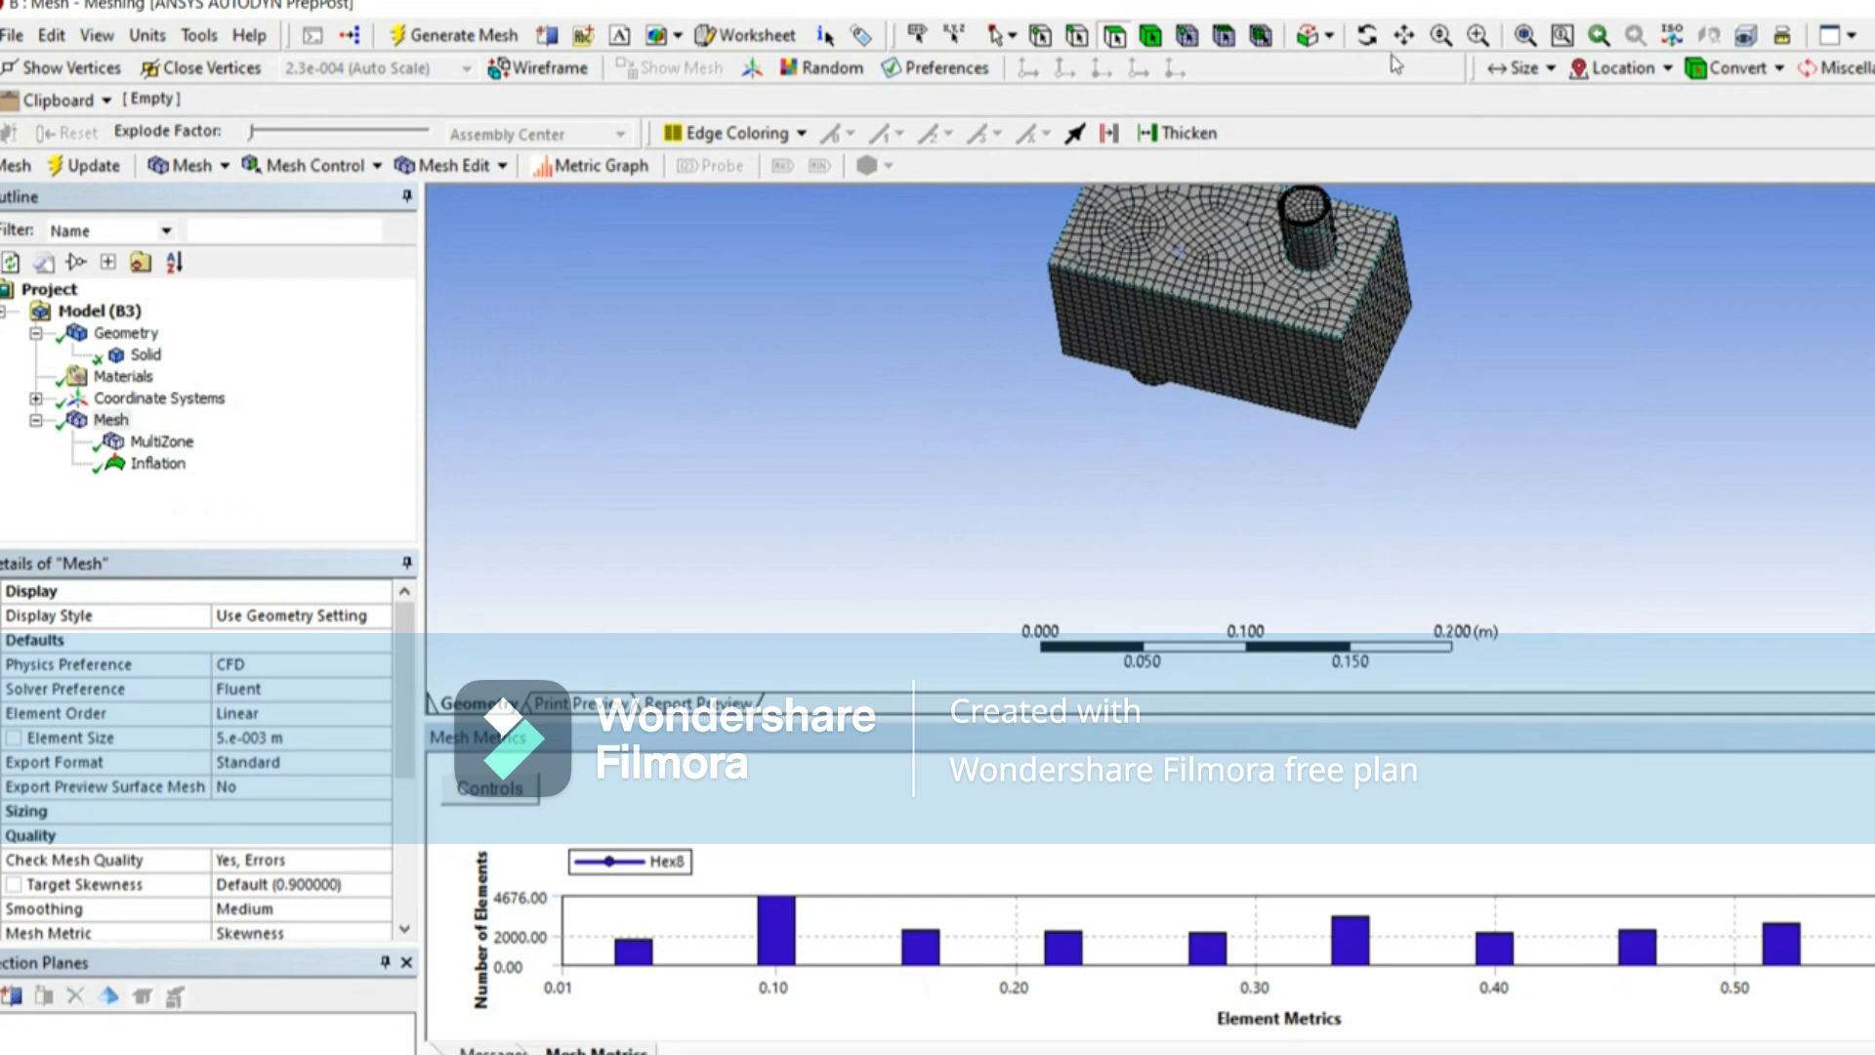
{"action": "middle_click_drag", "start_coordinate": [1354, 245], "coordinate": [1296, 431], "text": "ctrl"}
{"action": "scroll", "coordinate": [1249, 447], "scroll_direction": "up", "scroll_amount": 5}
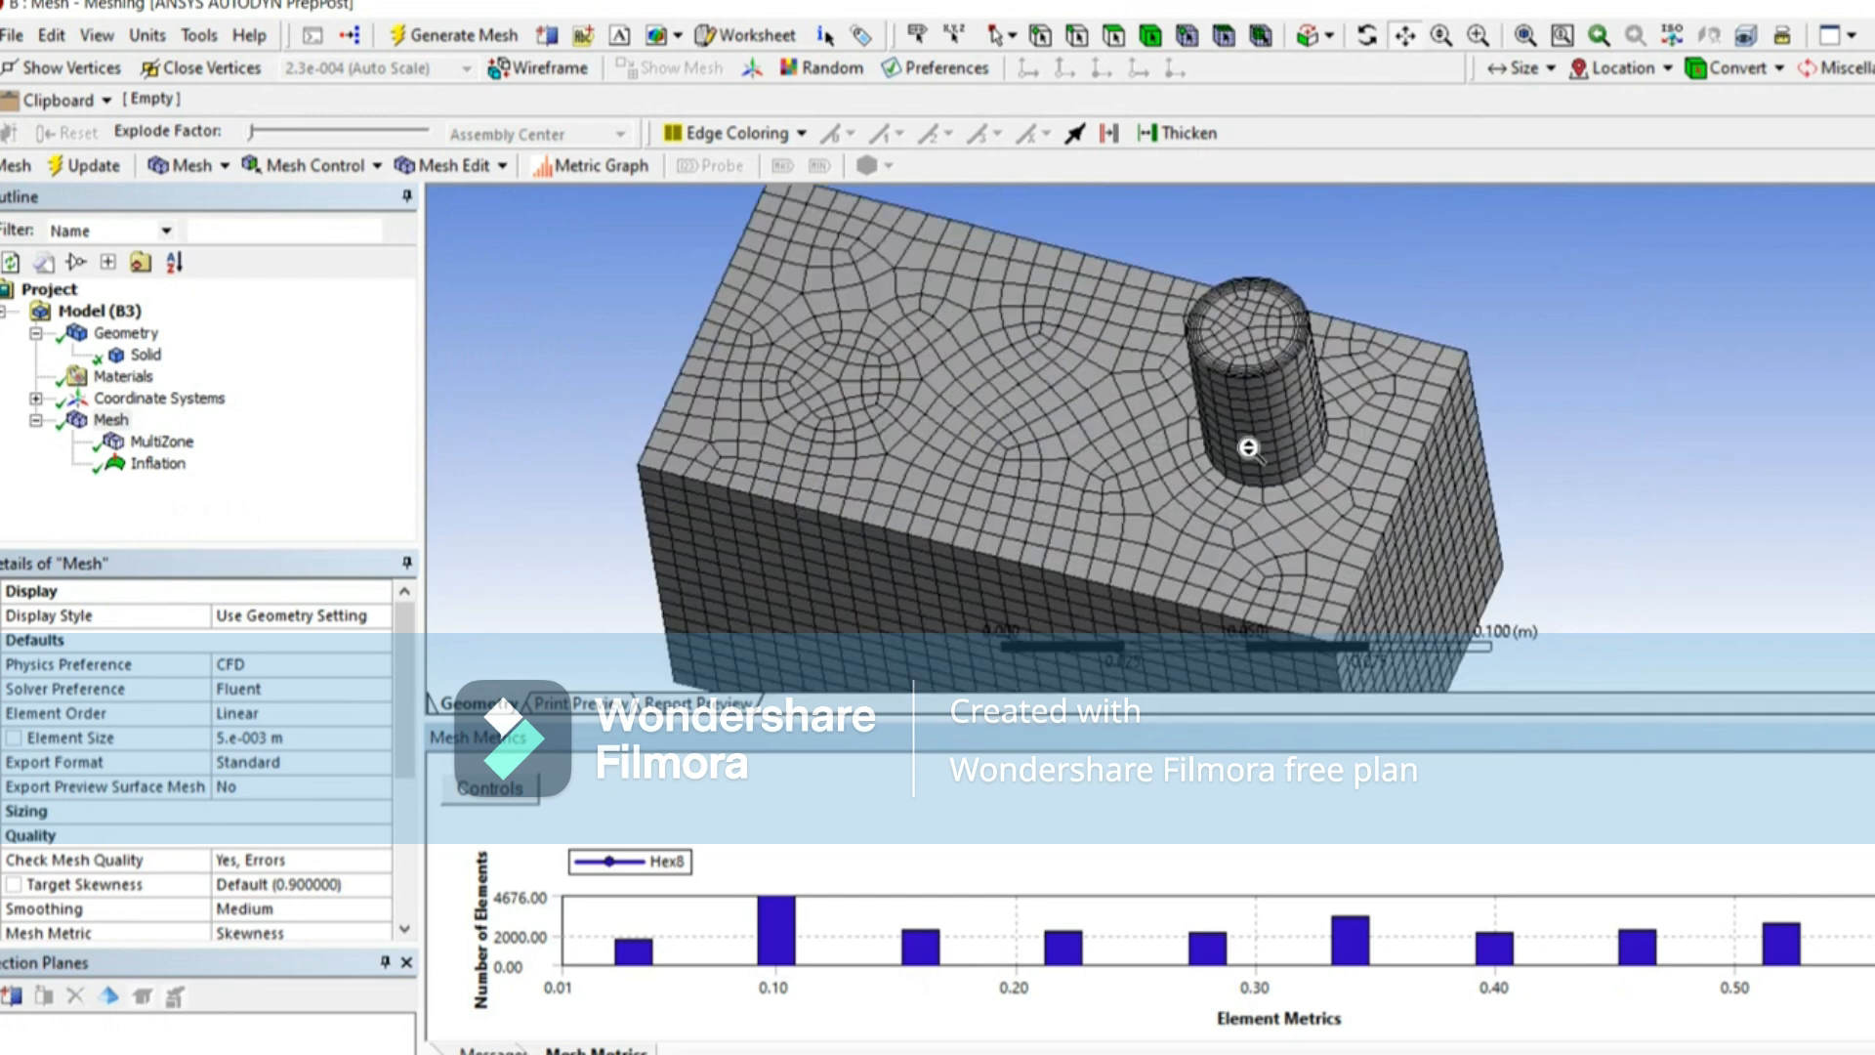
{"action": "scroll", "coordinate": [1248, 447], "scroll_direction": "up", "scroll_amount": 5}
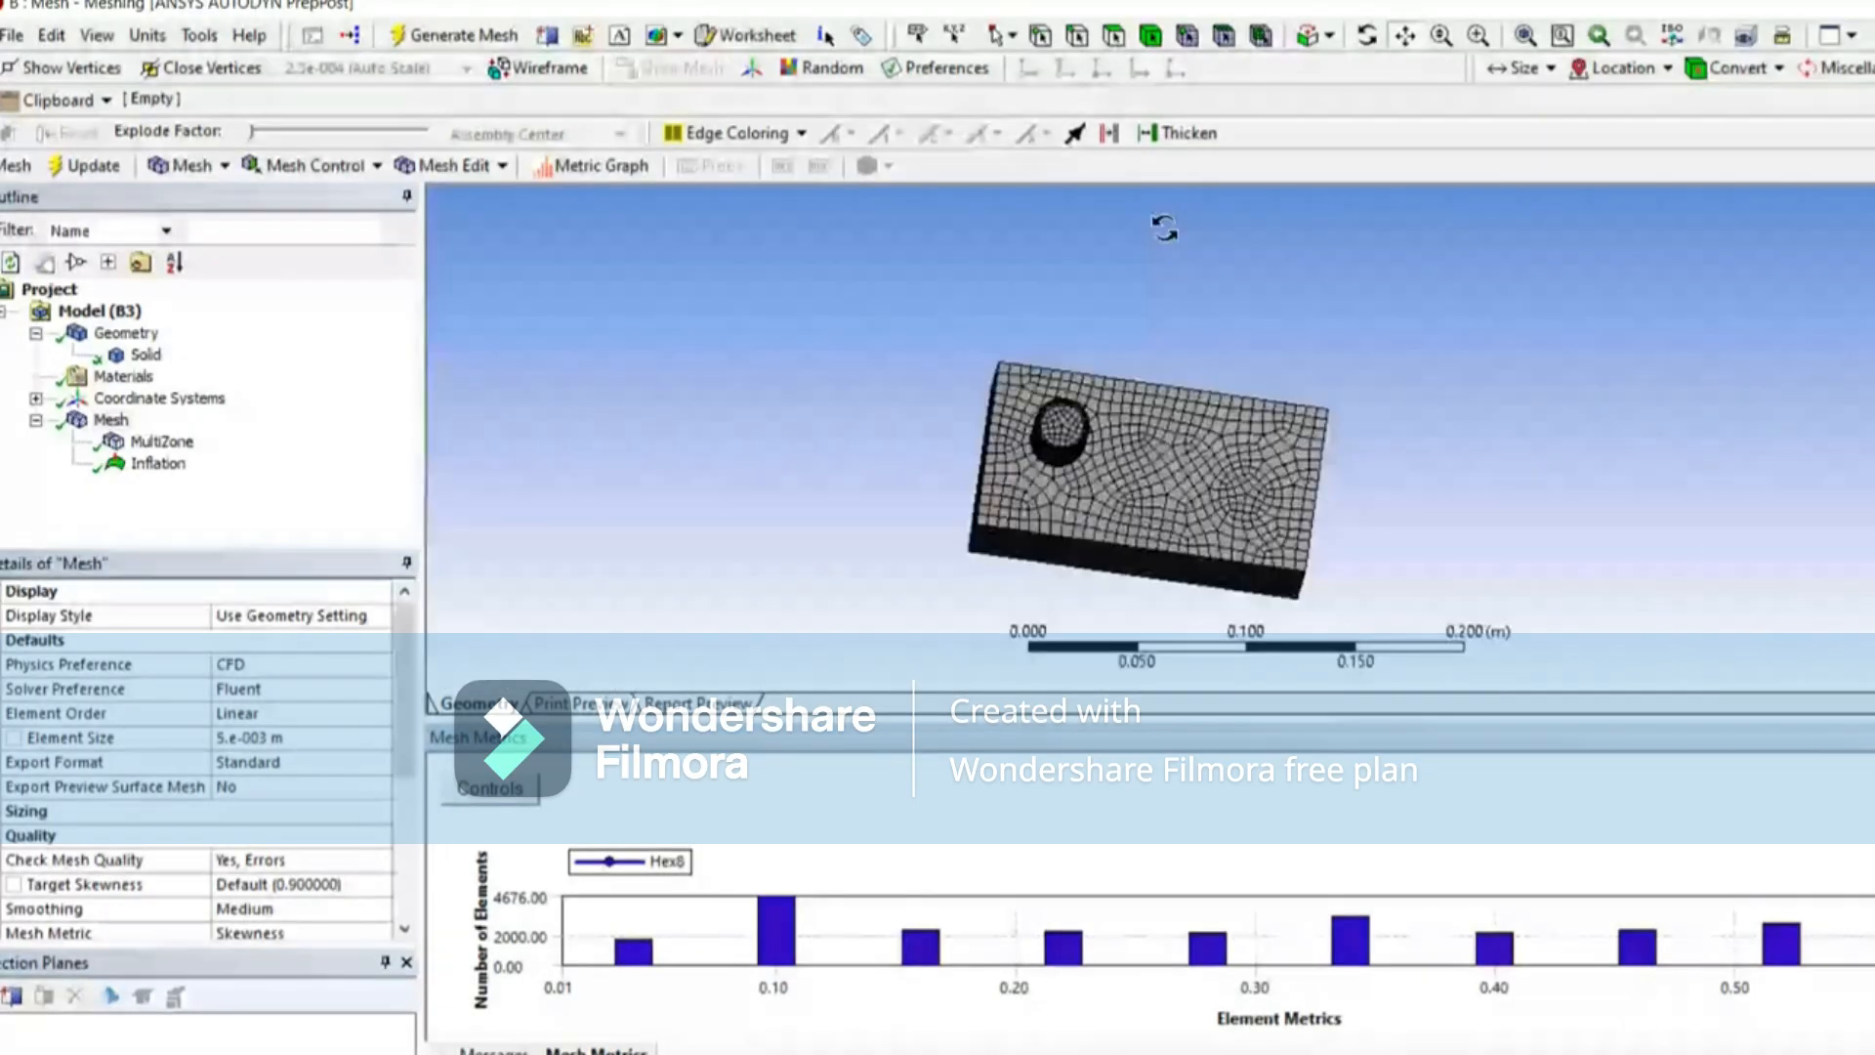
{"action": "middle_click_drag", "start_coordinate": [1163, 222], "coordinate": [1367, 375]}
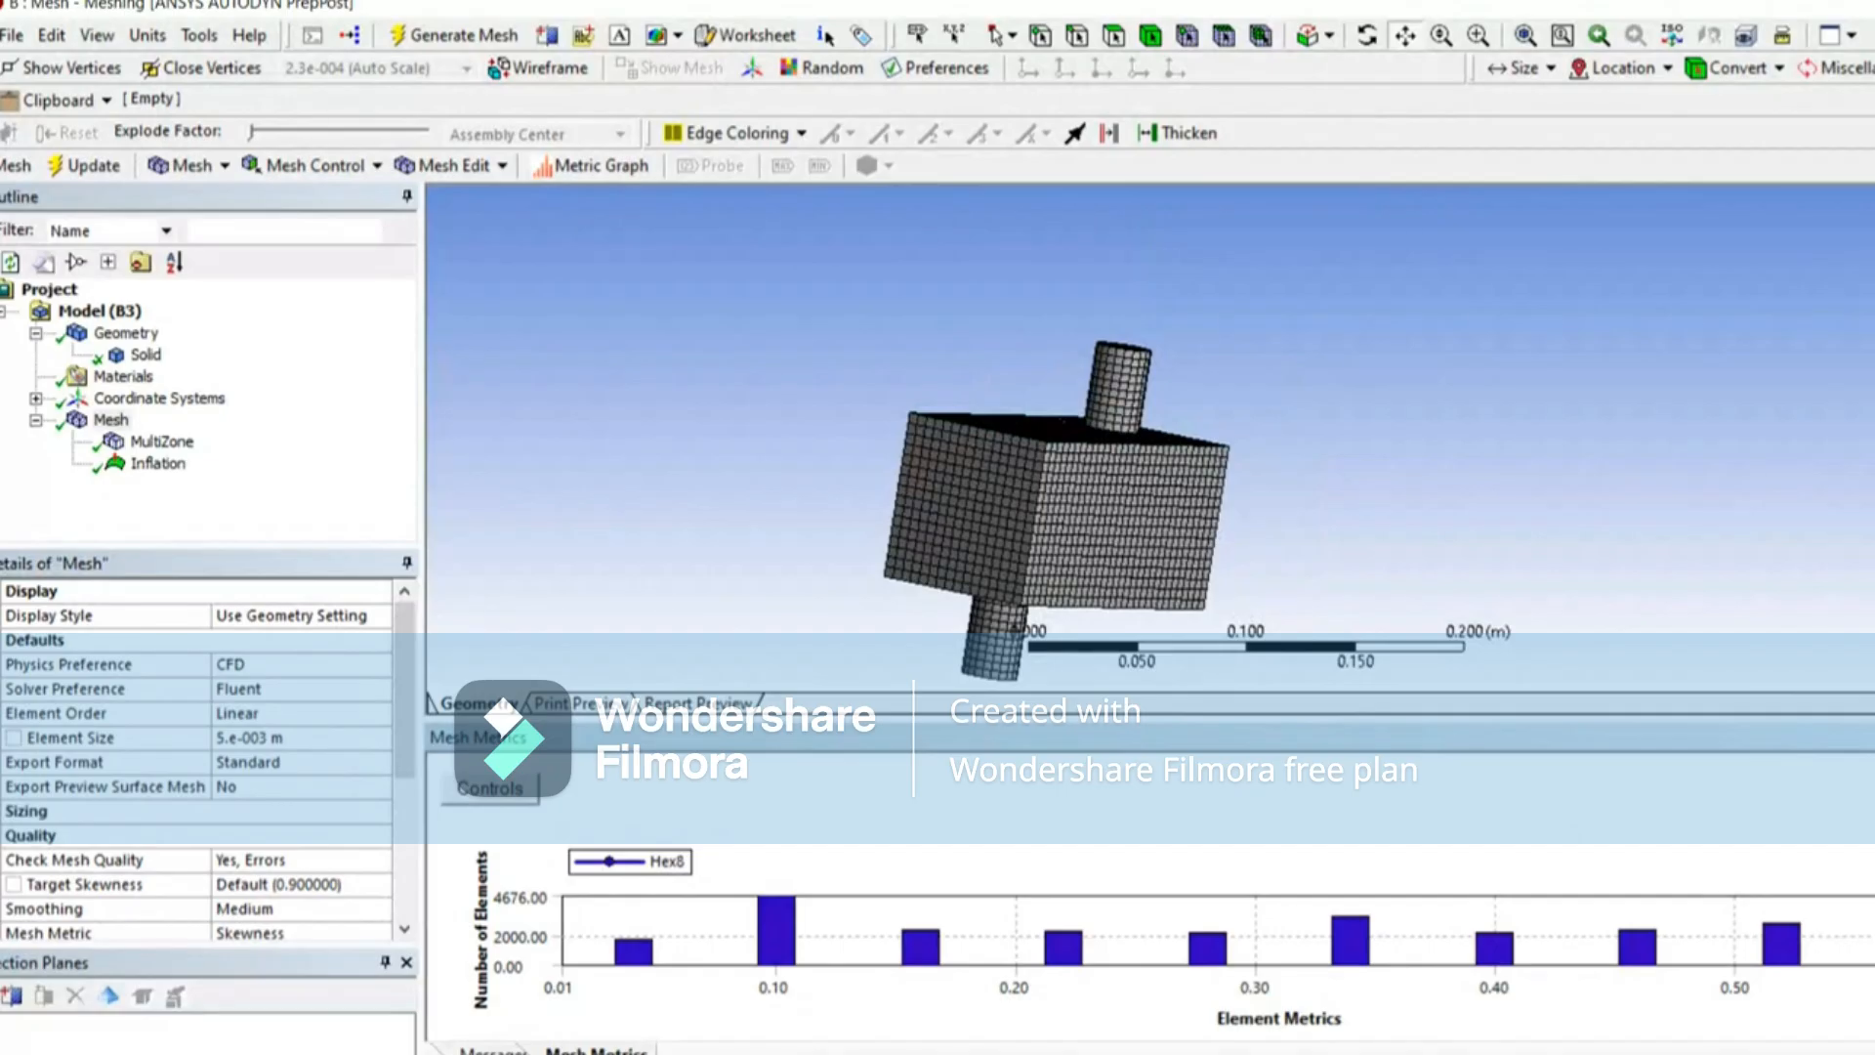
Step: Create a section plane cutting the mesh lengthwise through the box and both pipes
{"action": "middle_click_drag", "start_coordinate": [1221, 464], "coordinate": [1360, 452]}
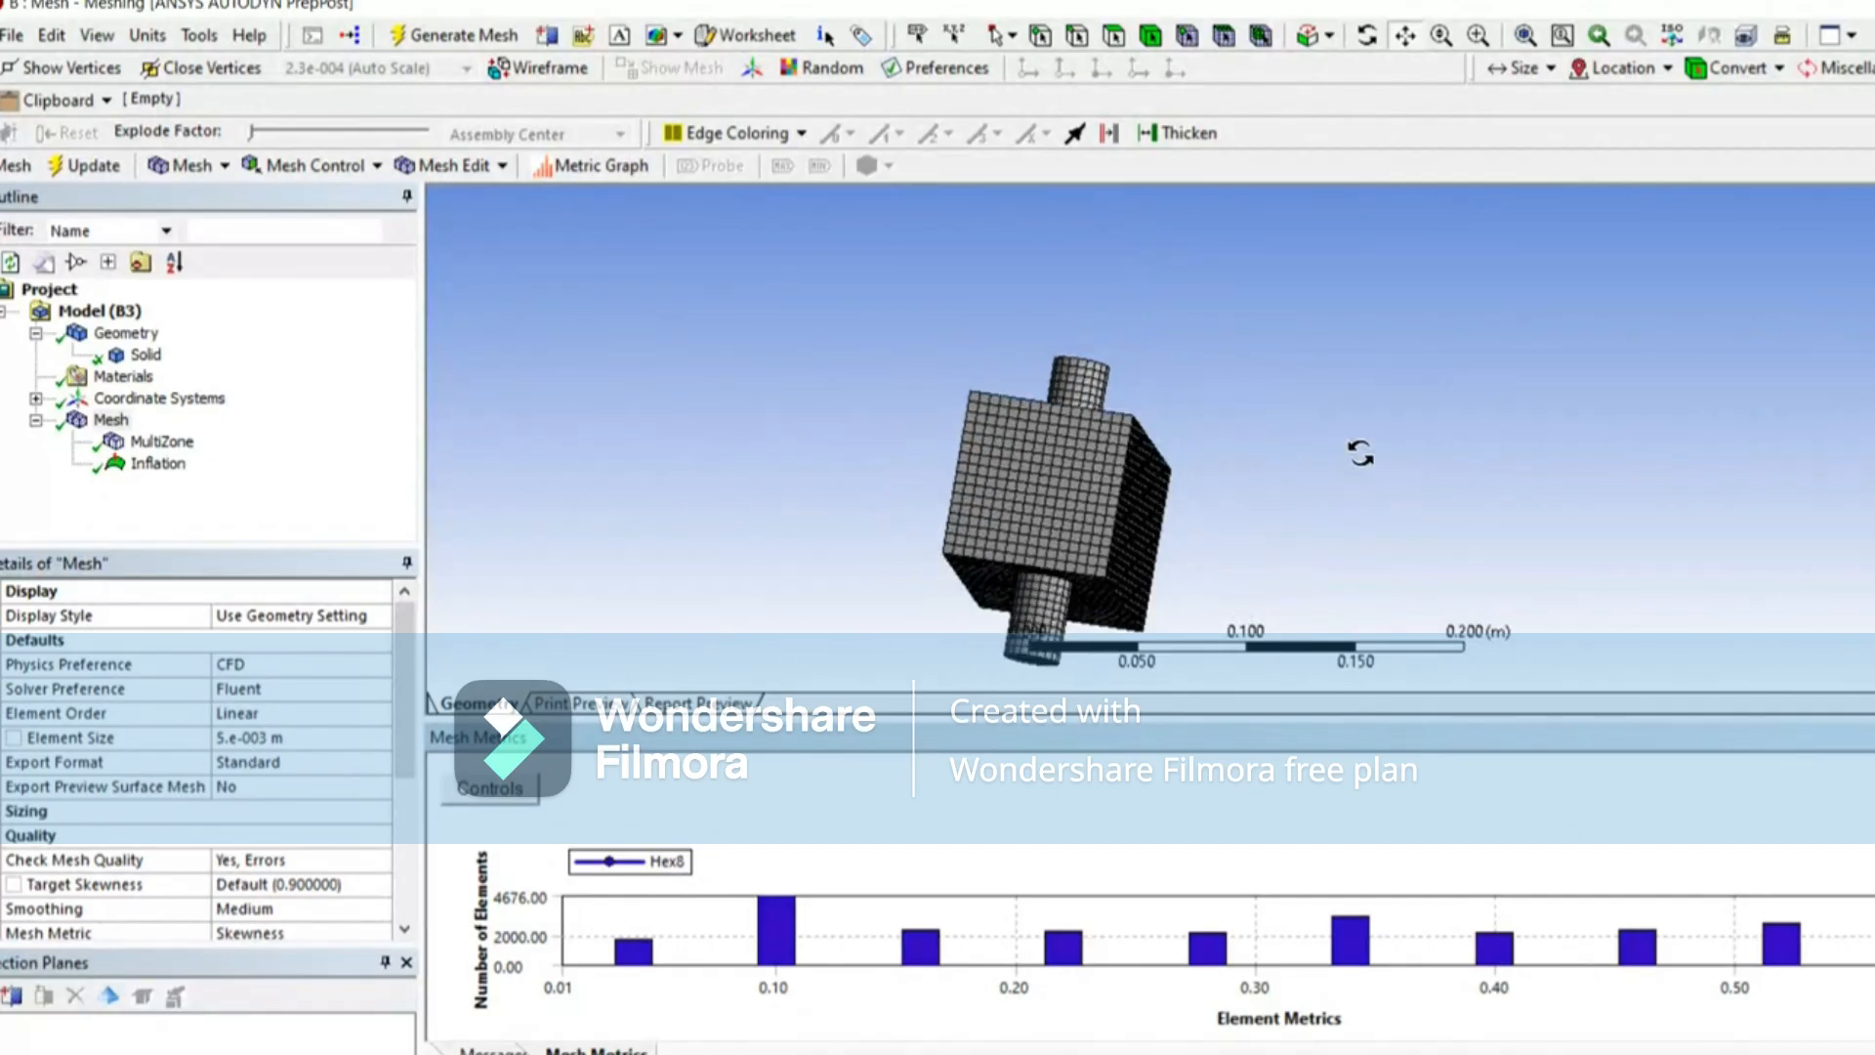
{"action": "left_click", "coordinate": [1621, 583]}
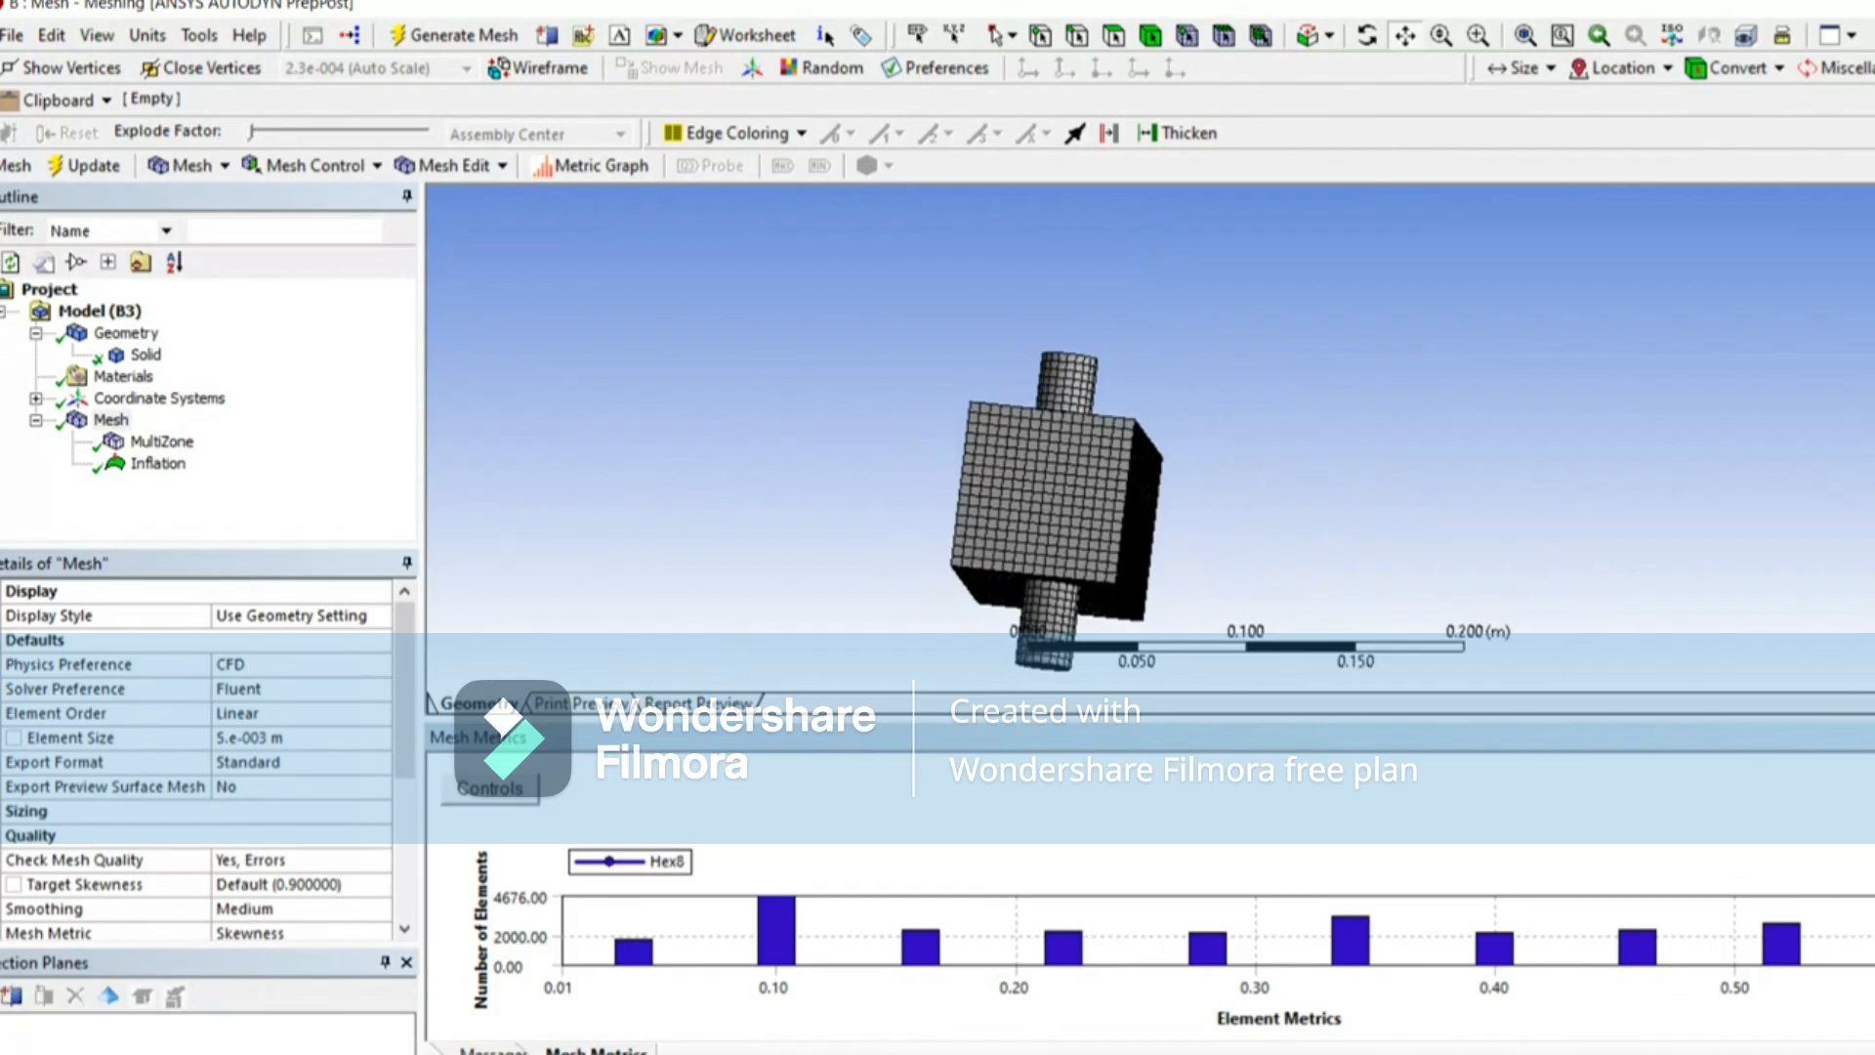
{"action": "left_click", "coordinate": [12, 997]}
{"action": "scroll", "coordinate": [1037, 282], "scroll_direction": "down", "scroll_amount": 3}
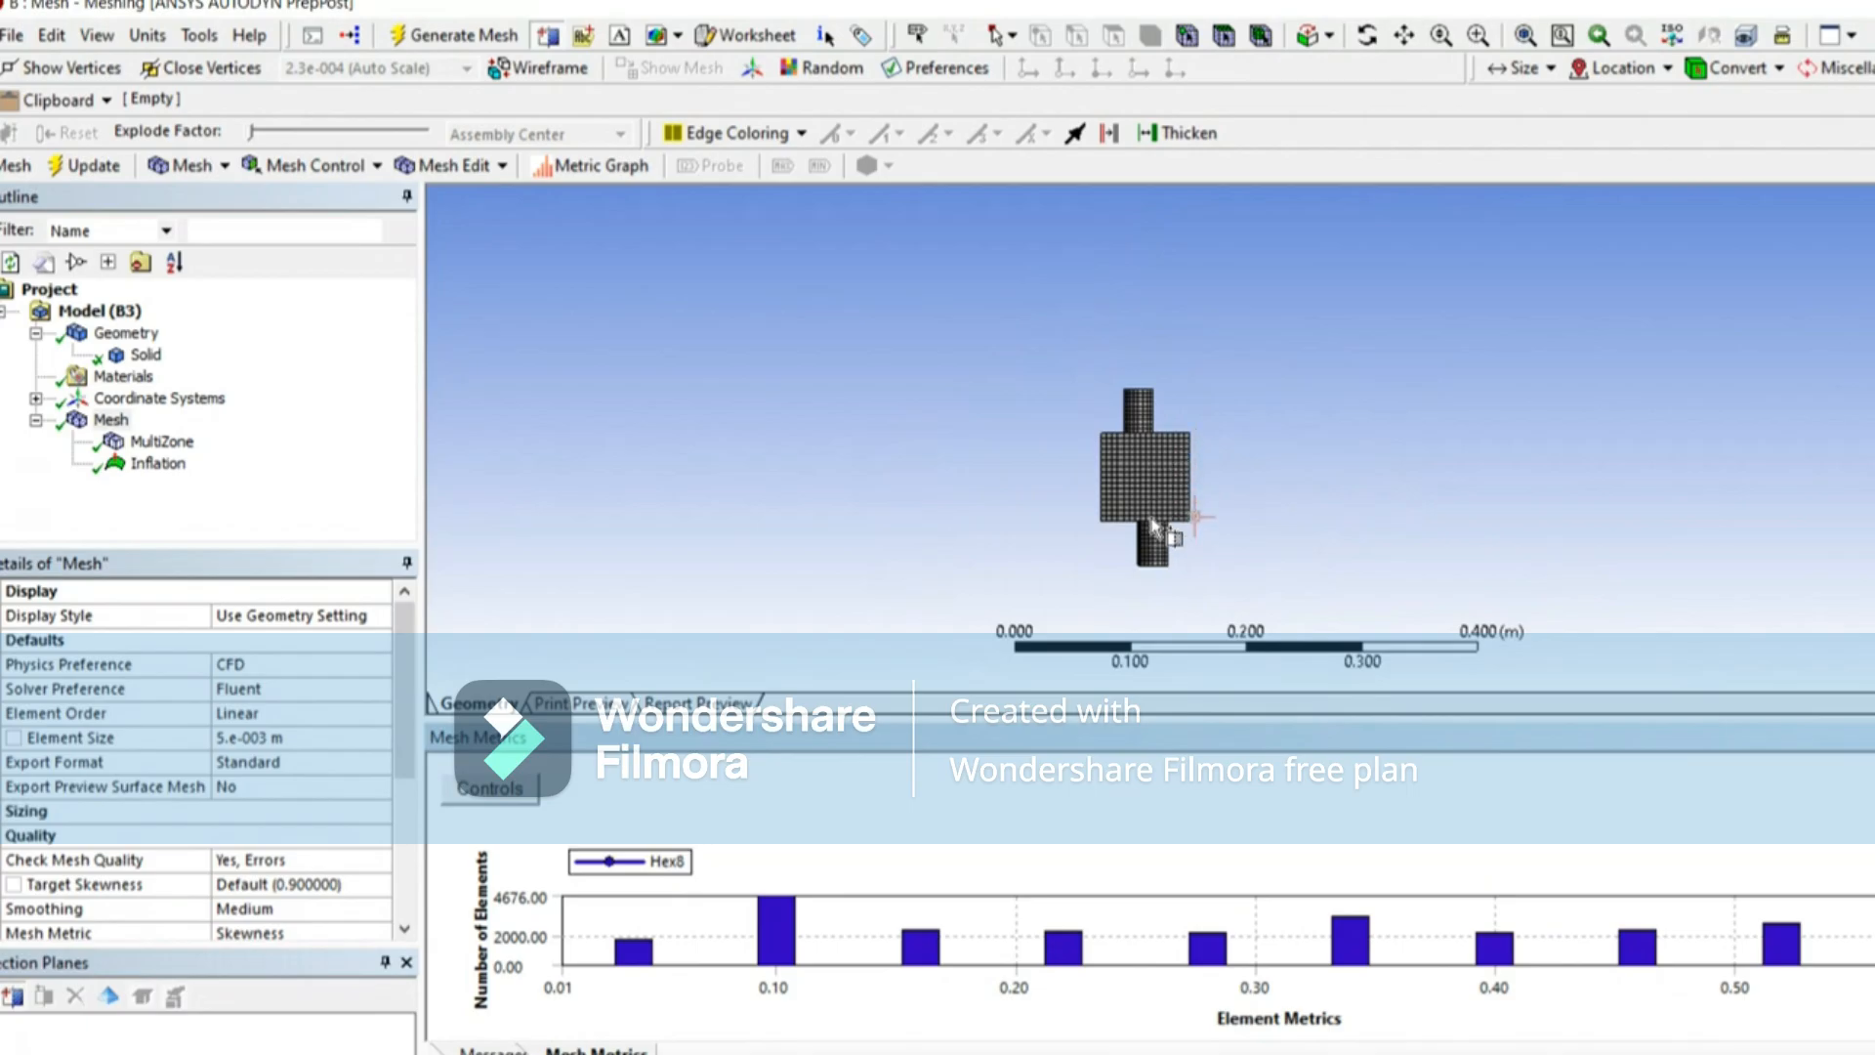
{"action": "left_click_drag", "start_coordinate": [1154, 590], "coordinate": [860, 543]}
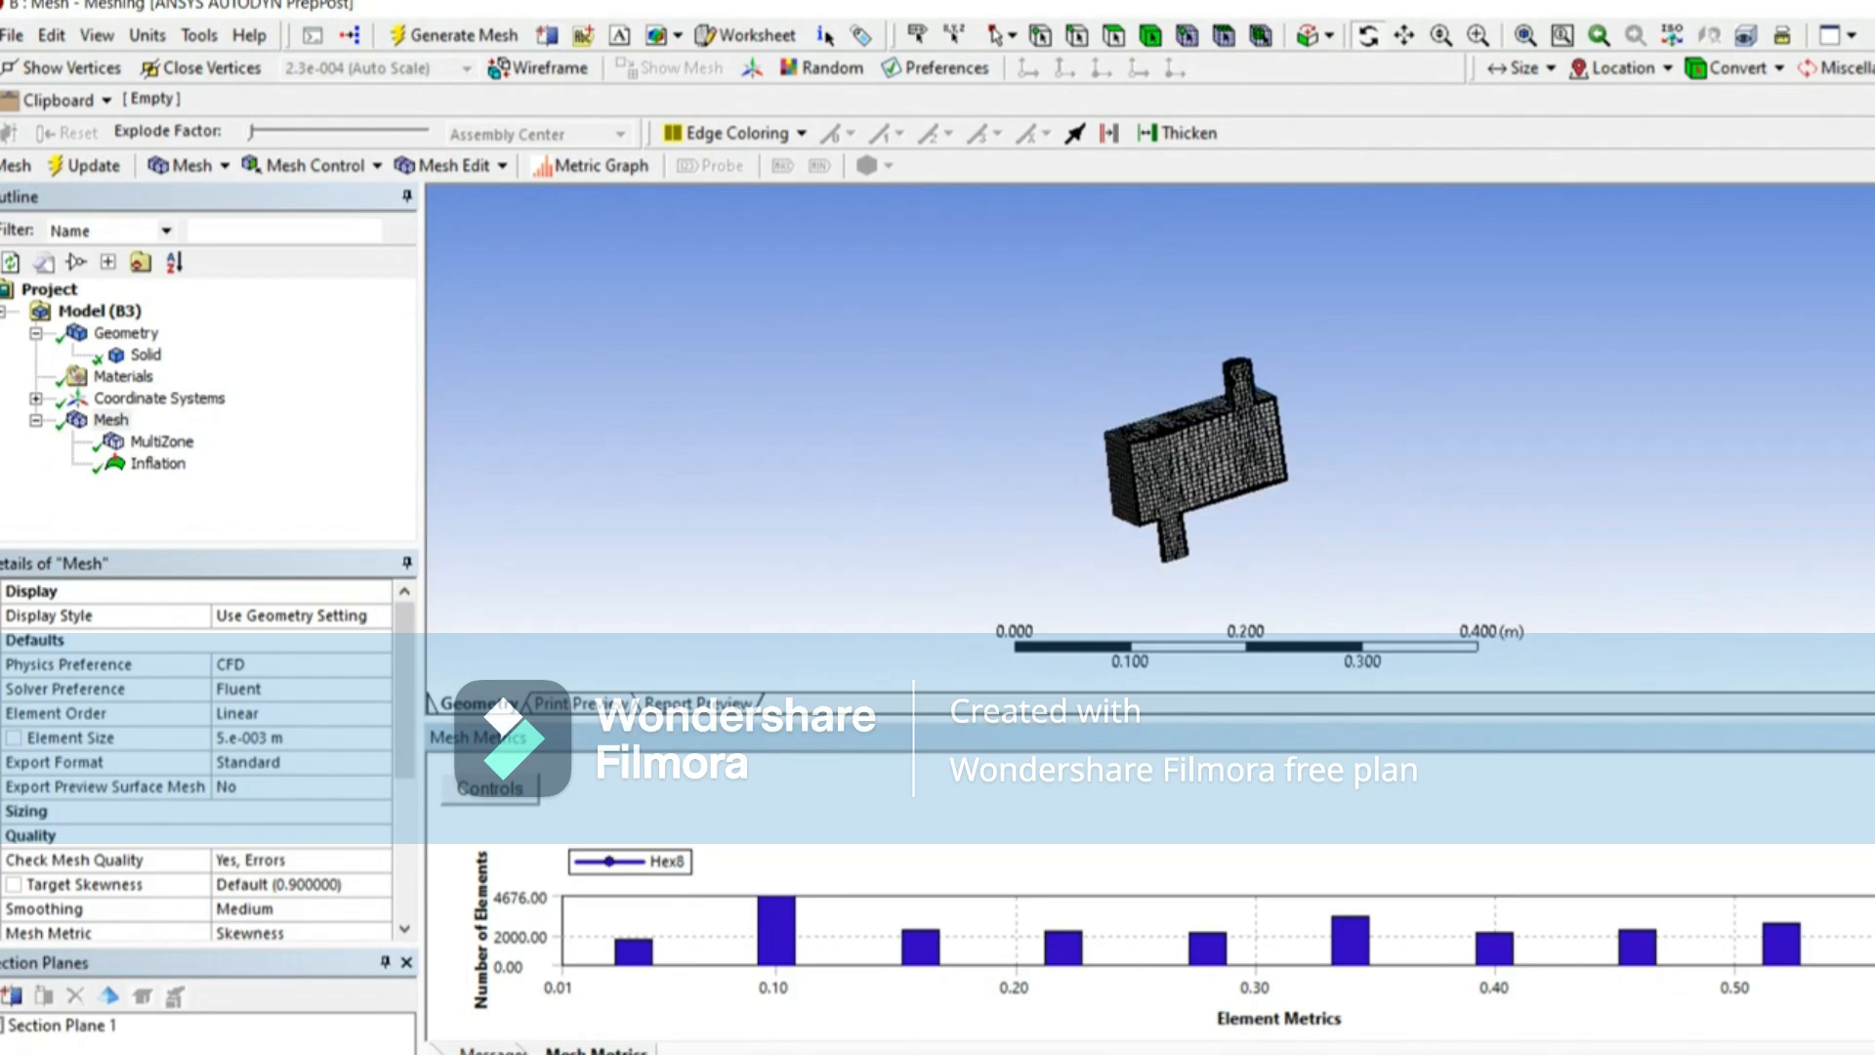
Step: Examine the inflation layers along the box and pipe walls in the sectioned mesh
{"action": "left_click", "coordinate": [1871, 597]}
{"action": "scroll", "coordinate": [1195, 538], "scroll_direction": "up", "scroll_amount": 10}
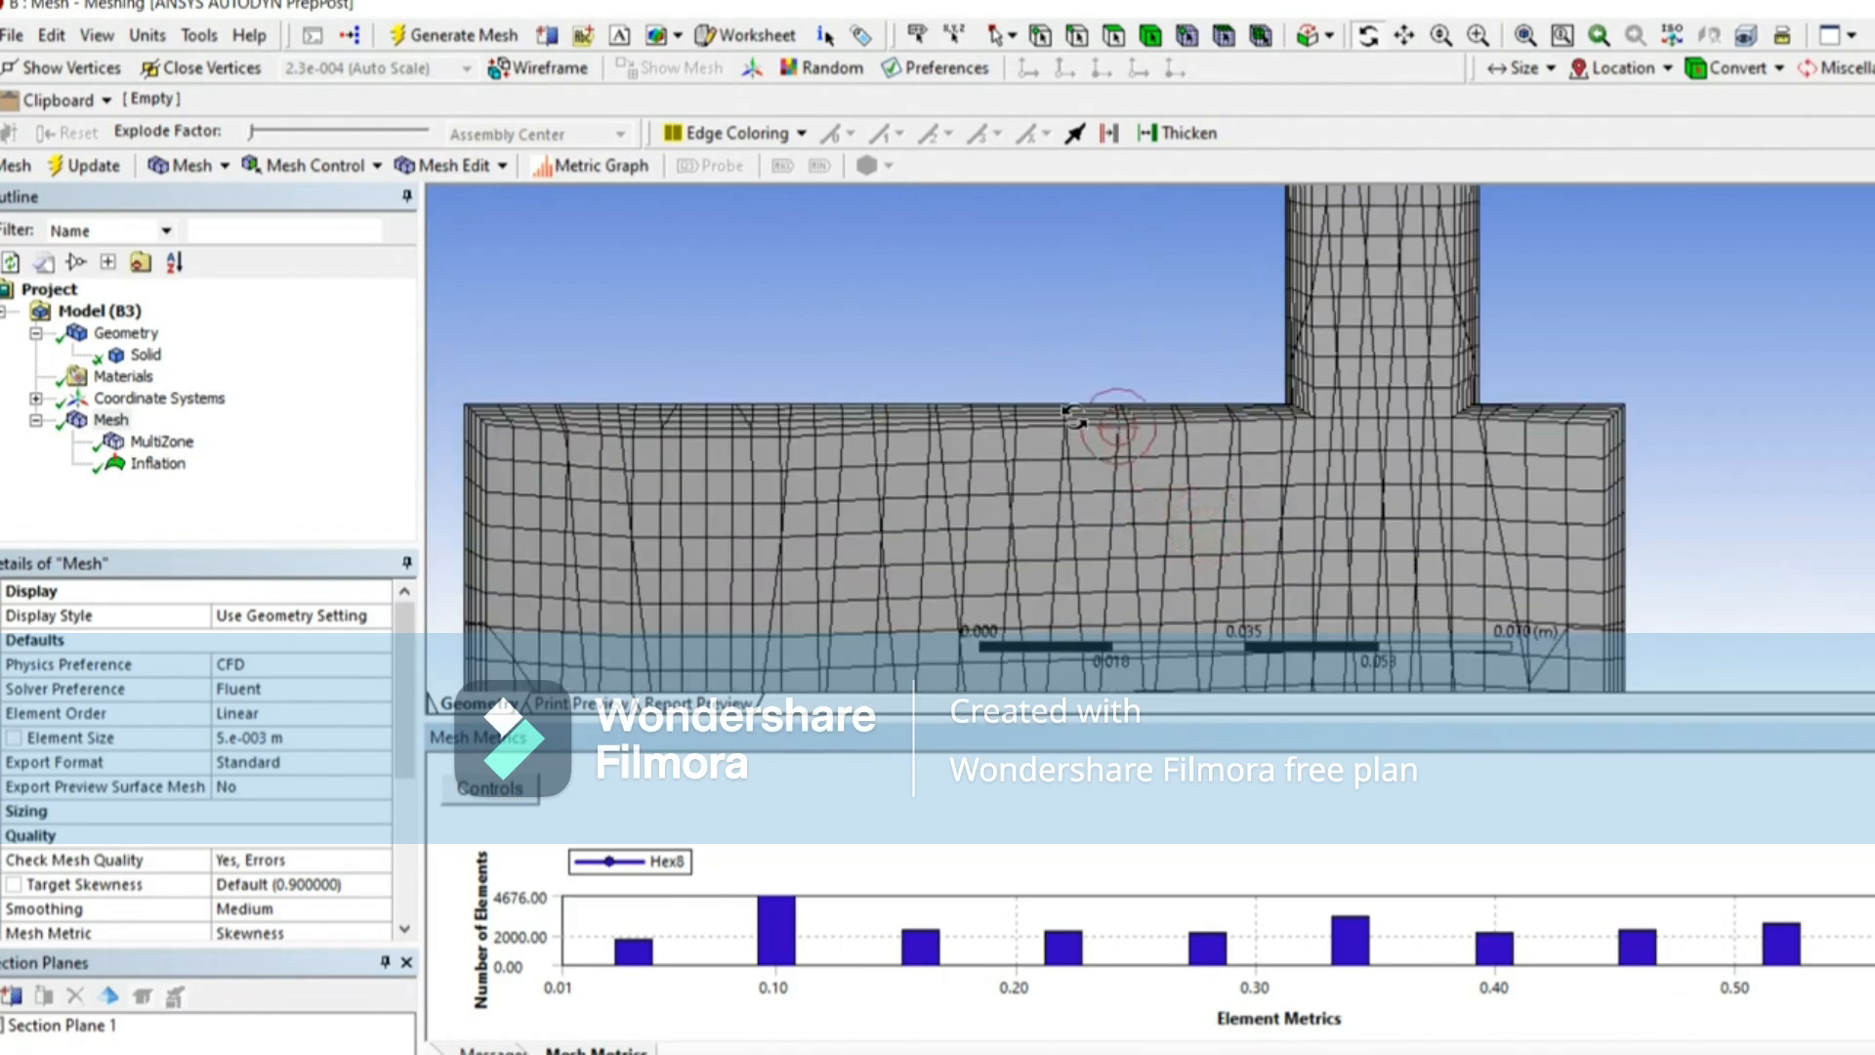
{"action": "scroll", "coordinate": [1046, 423], "scroll_direction": "up", "scroll_amount": 5}
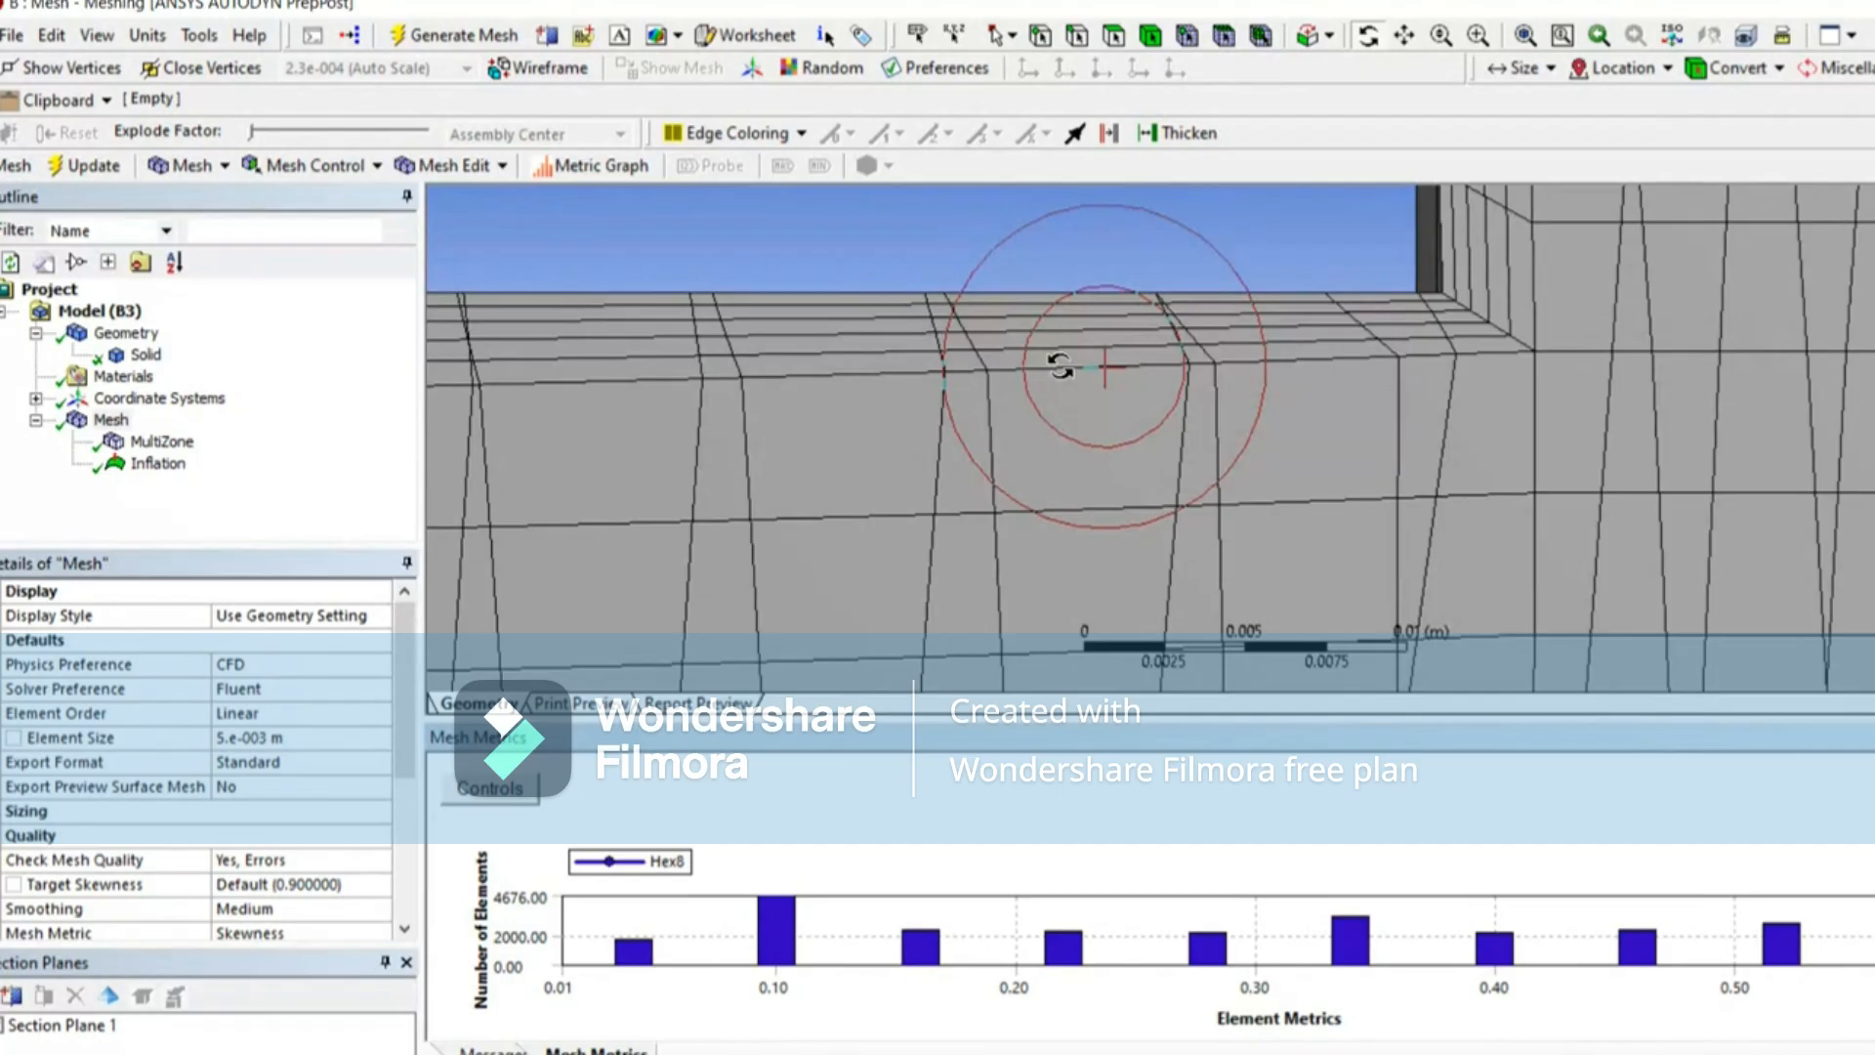
{"action": "scroll", "coordinate": [1352, 385], "scroll_direction": "down", "scroll_amount": 10}
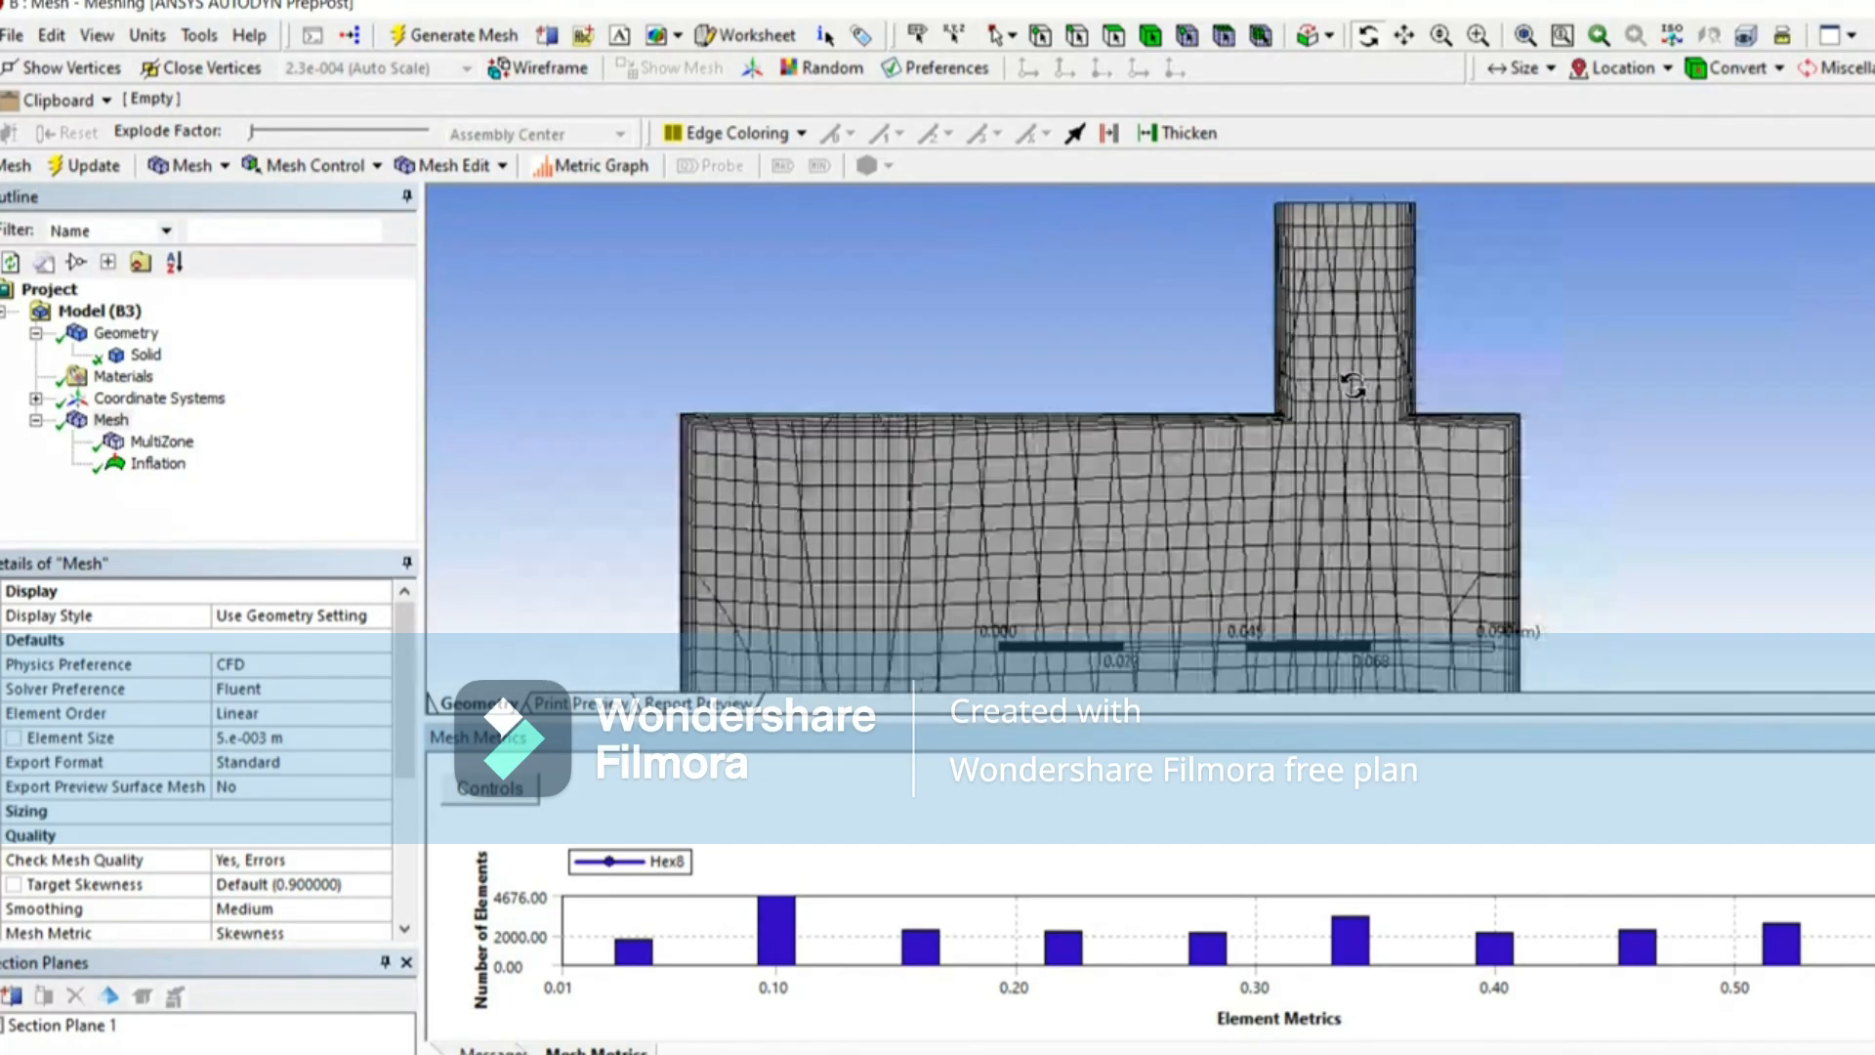
{"action": "scroll", "coordinate": [1352, 385], "scroll_direction": "down", "scroll_amount": 3}
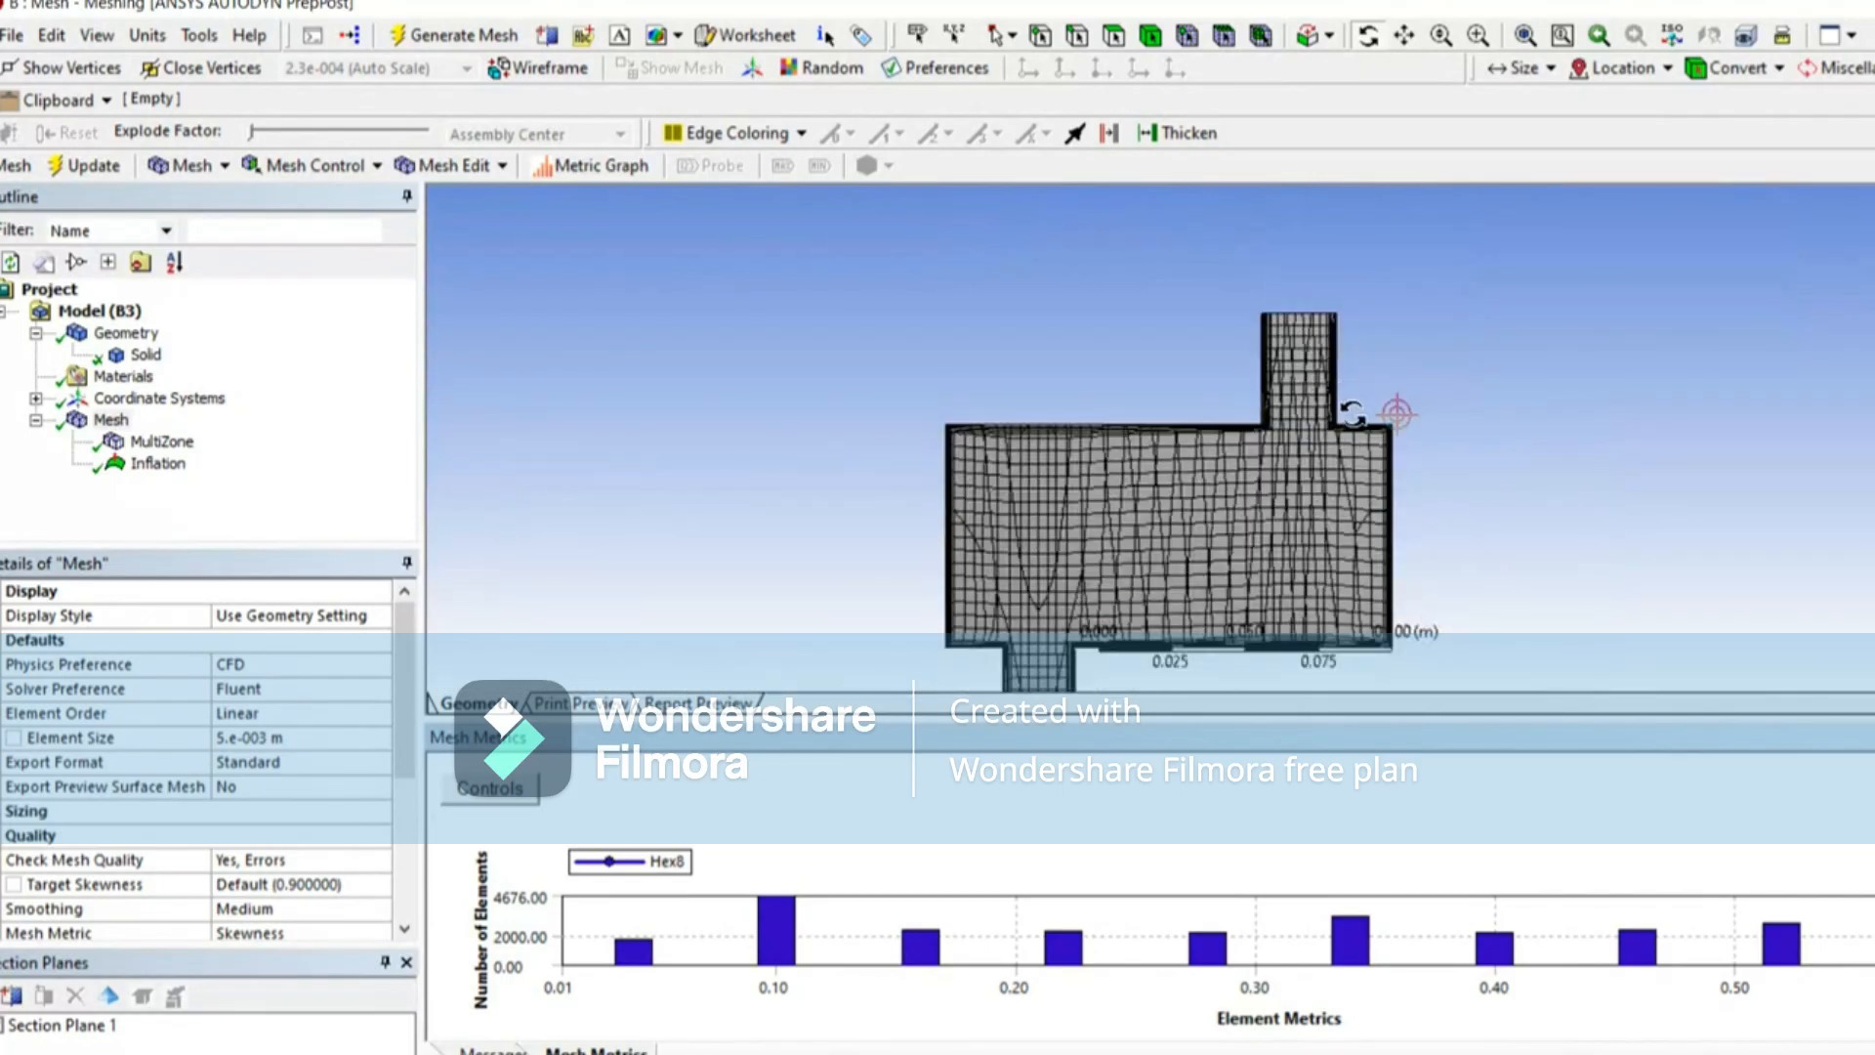
{"action": "scroll", "coordinate": [1397, 405], "scroll_direction": "down", "scroll_amount": 3}
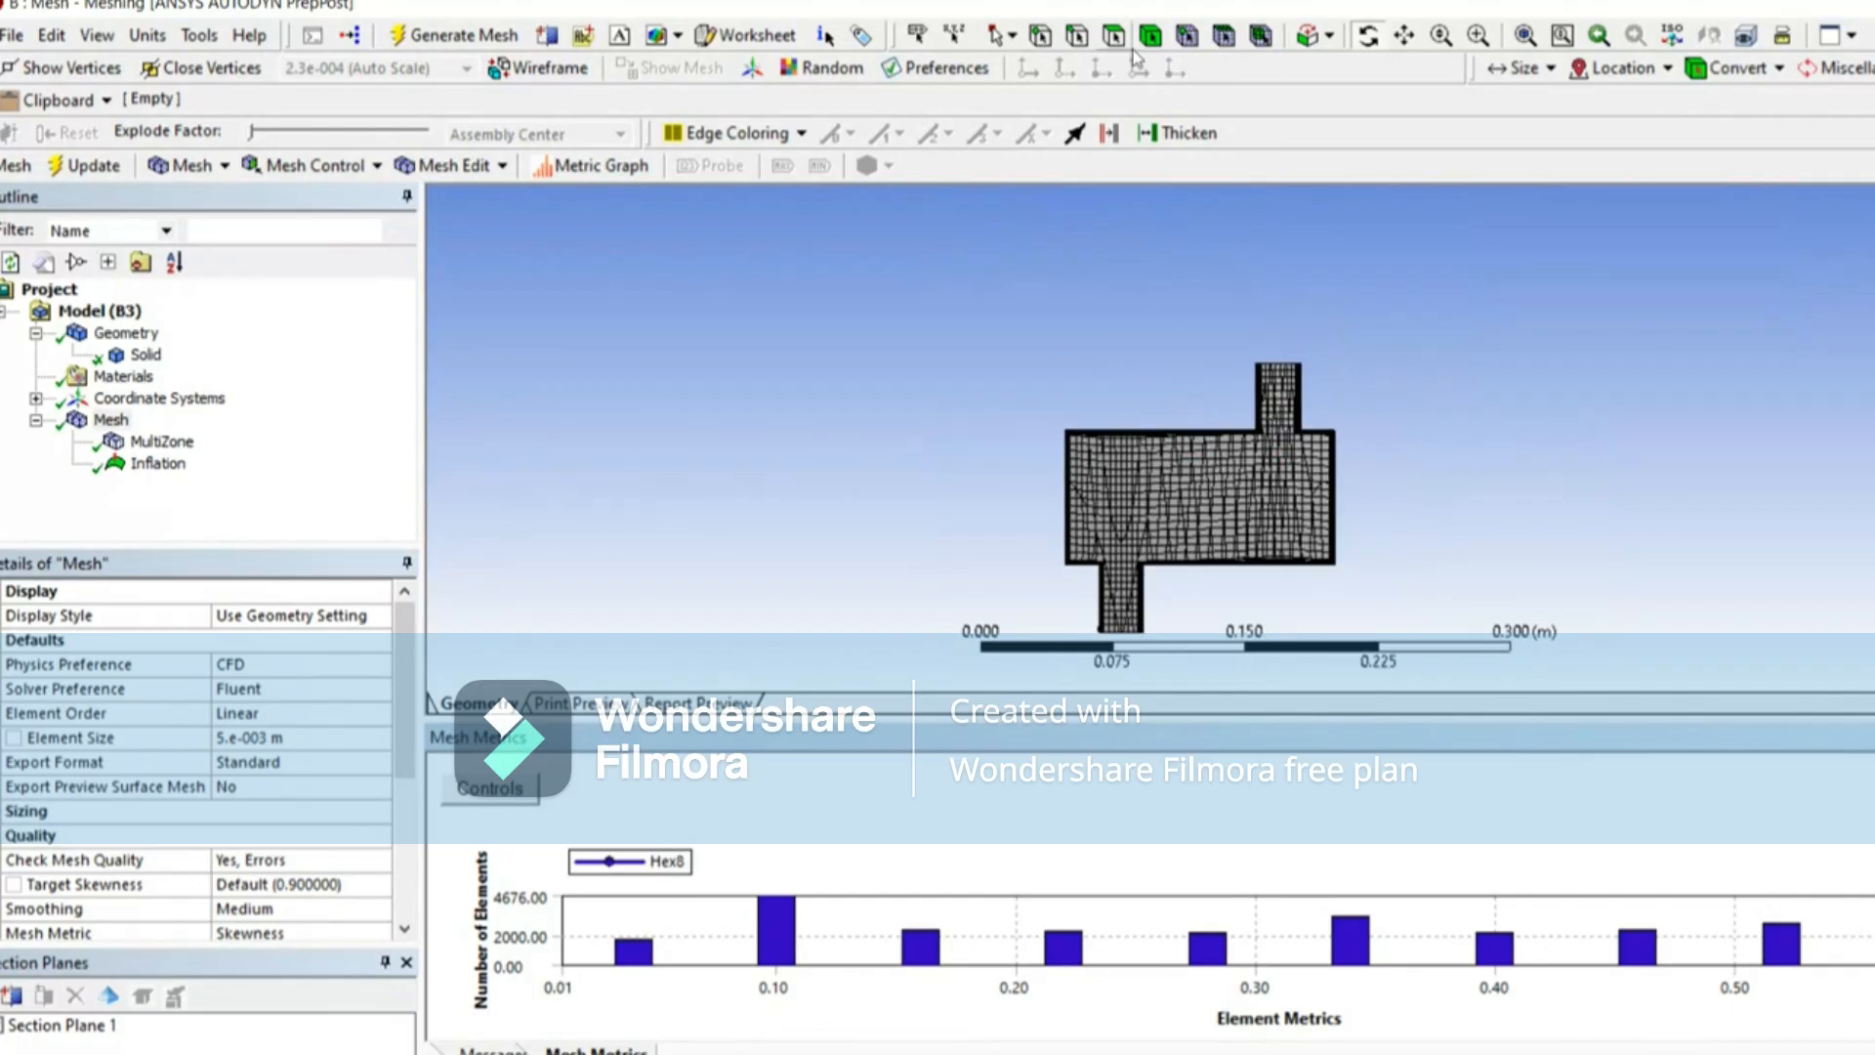
{"action": "left_click", "coordinate": [1404, 35]}
{"action": "left_click_drag", "start_coordinate": [1302, 443], "coordinate": [1283, 303]}
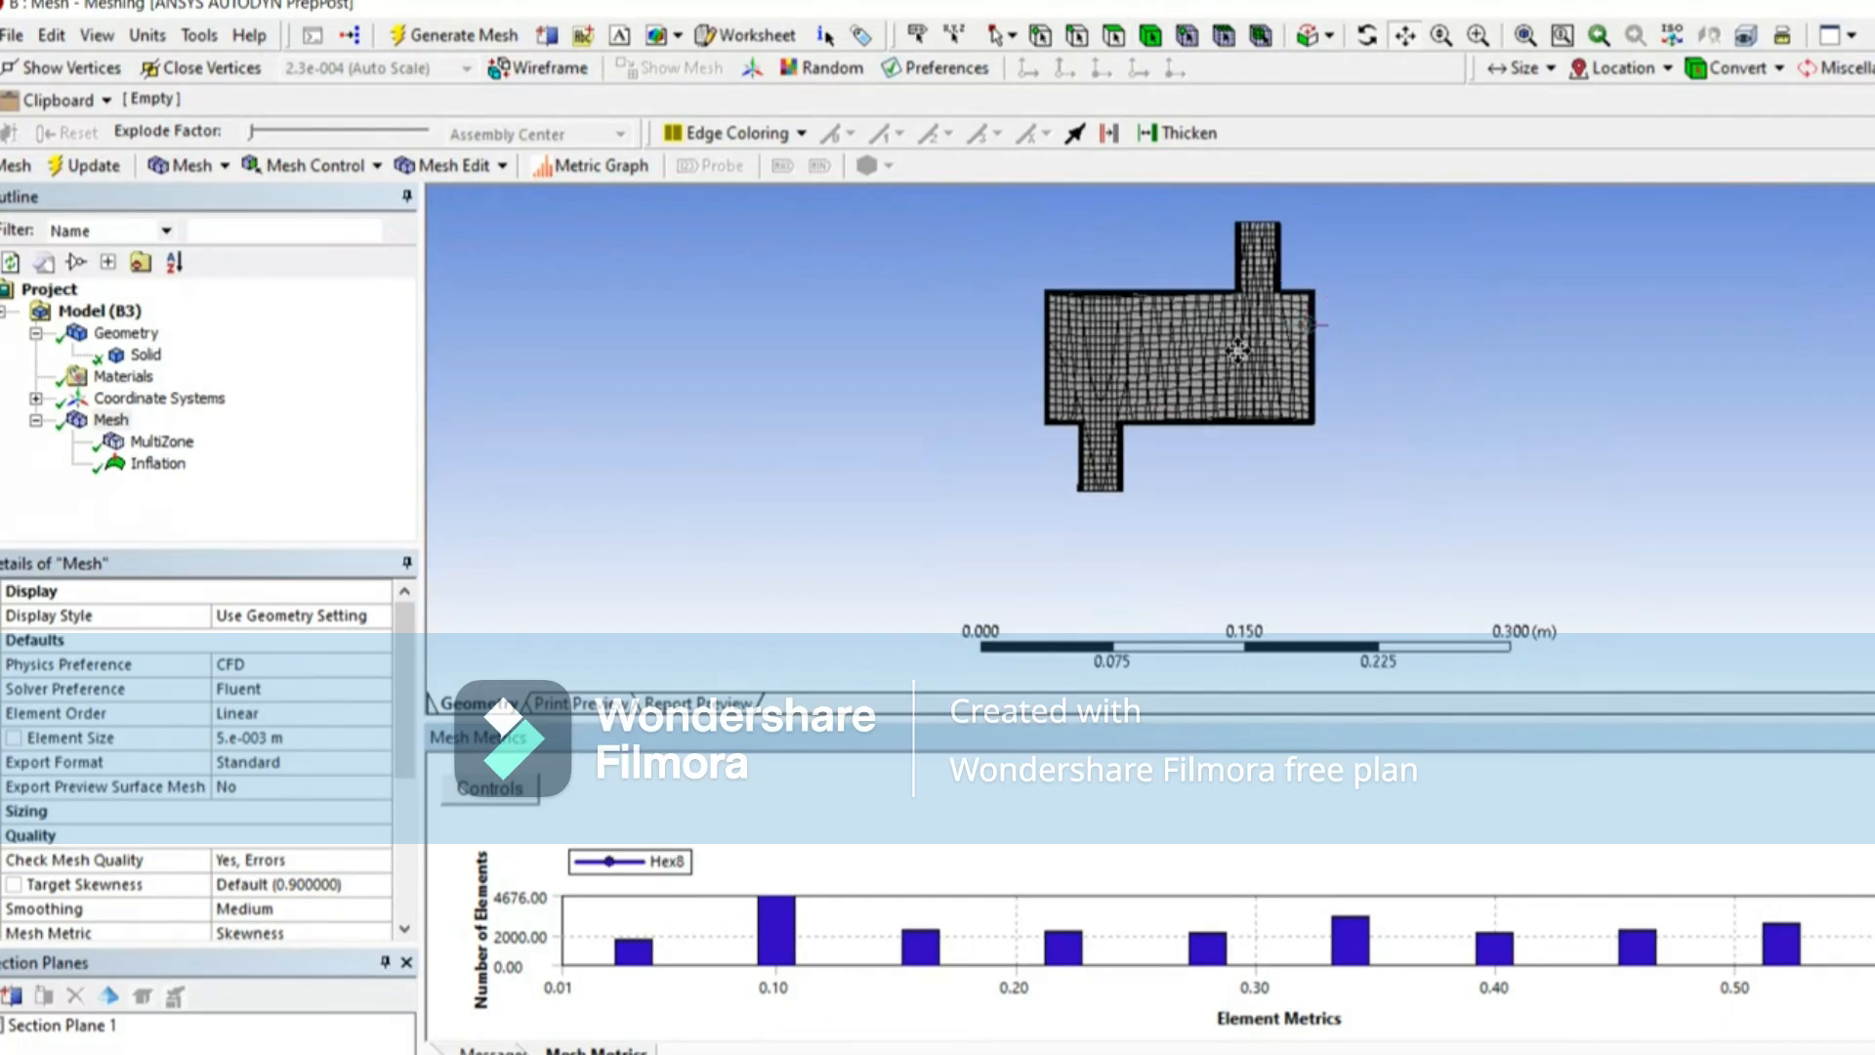
{"action": "scroll", "coordinate": [1240, 351], "scroll_direction": "up", "scroll_amount": 3}
{"action": "scroll", "coordinate": [1170, 406], "scroll_direction": "down", "scroll_amount": 2}
{"action": "left_click_drag", "start_coordinate": [1158, 284], "coordinate": [1146, 338]}
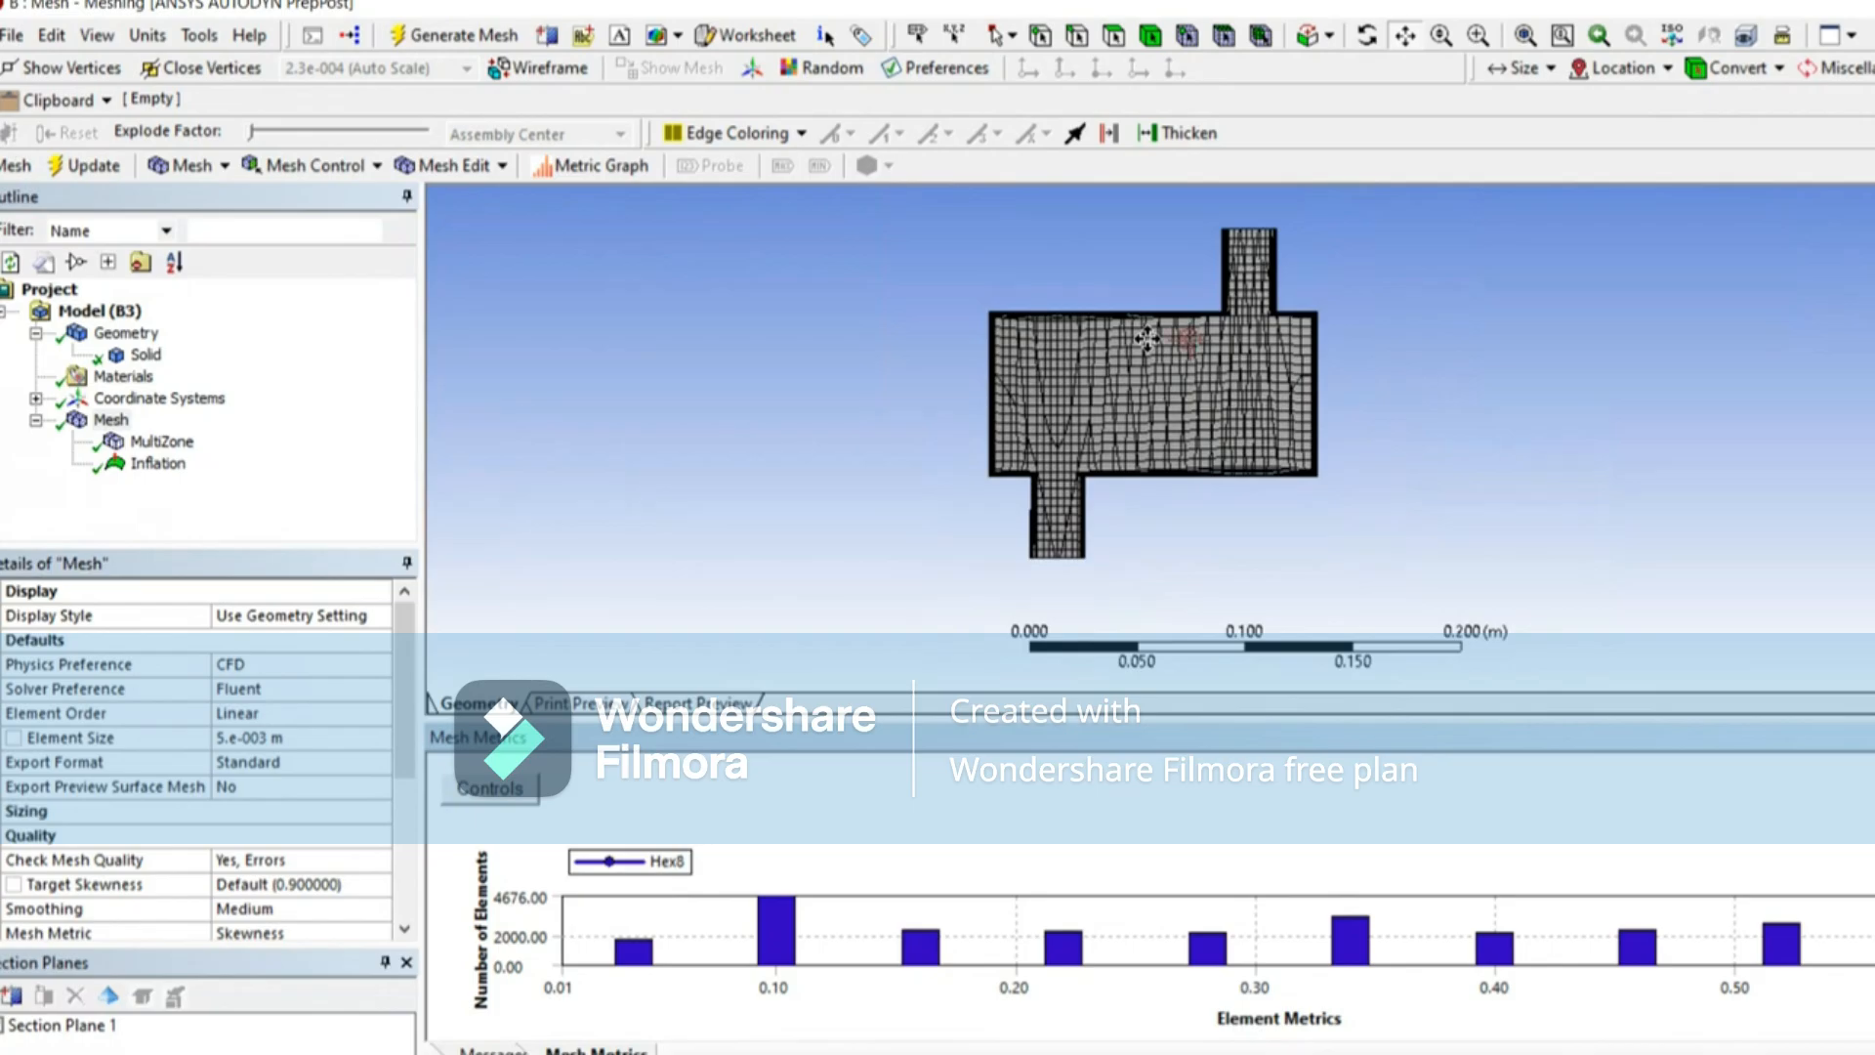